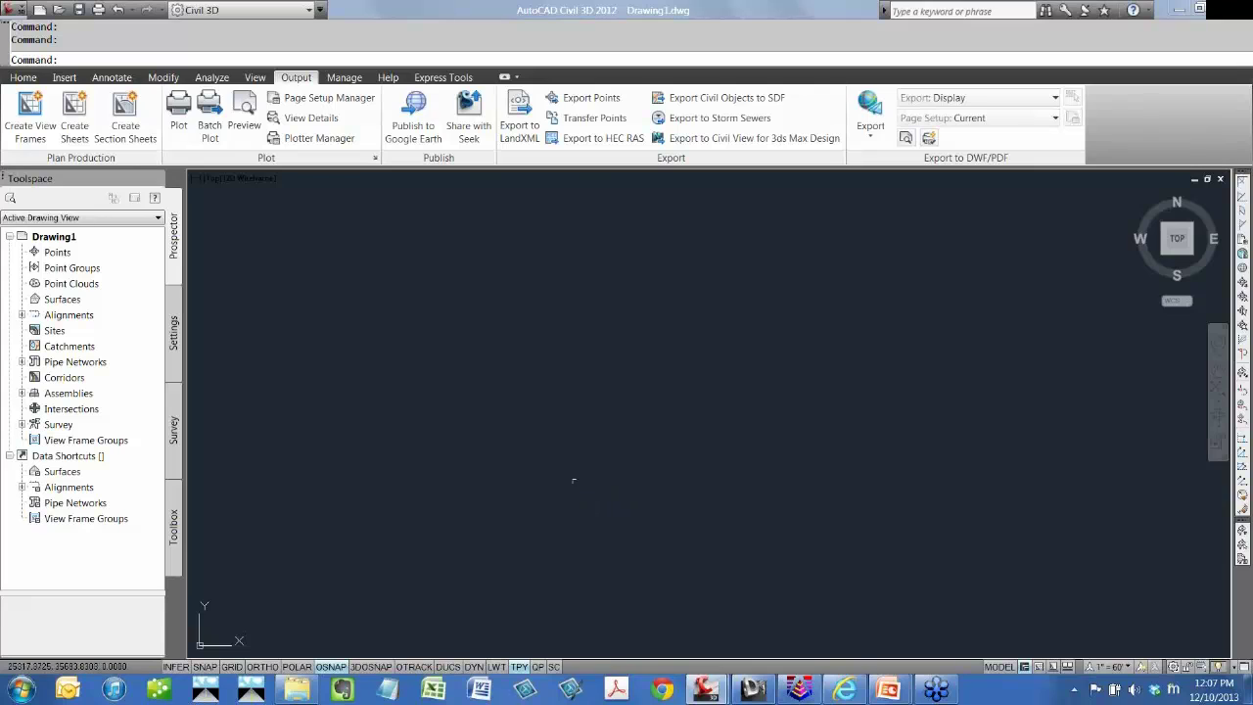
# Open the drawing civil3d_eg_contoursandtriangles.dwg and select its EG surface.
pyautogui.click(60, 10)
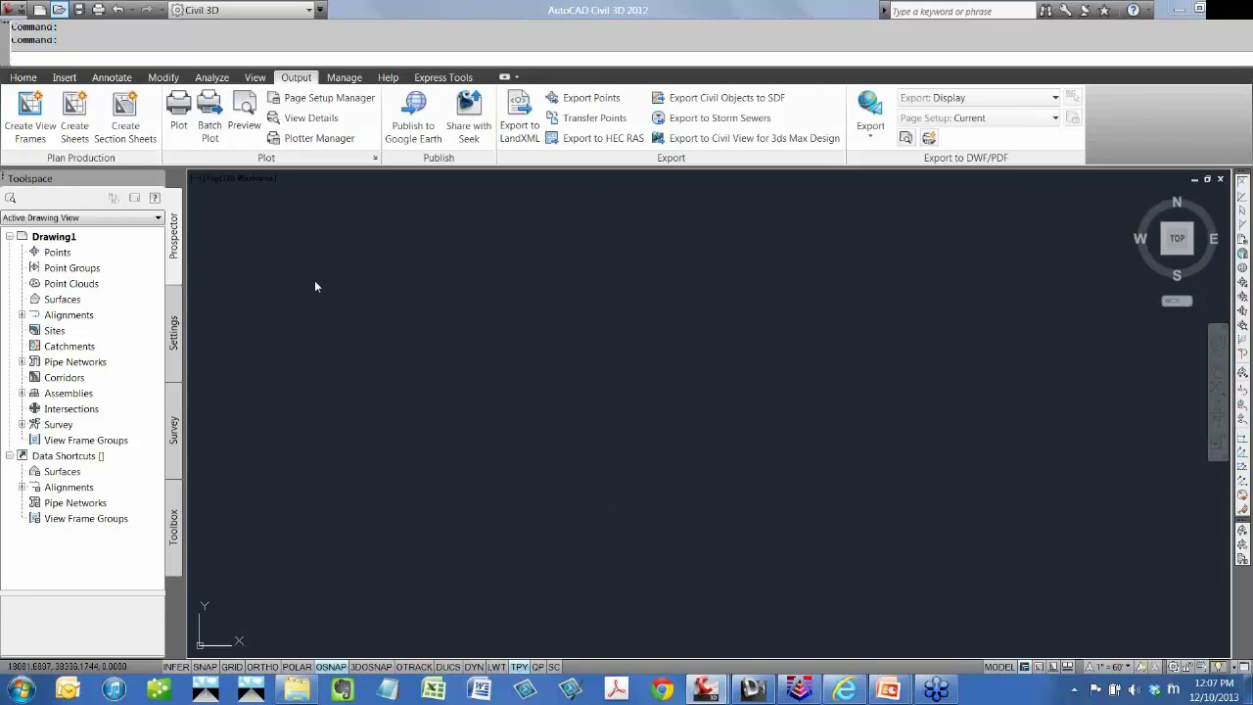
pyautogui.click(125, 100)
pyautogui.doubleClick(240, 105)
pyautogui.doubleClick(240, 105)
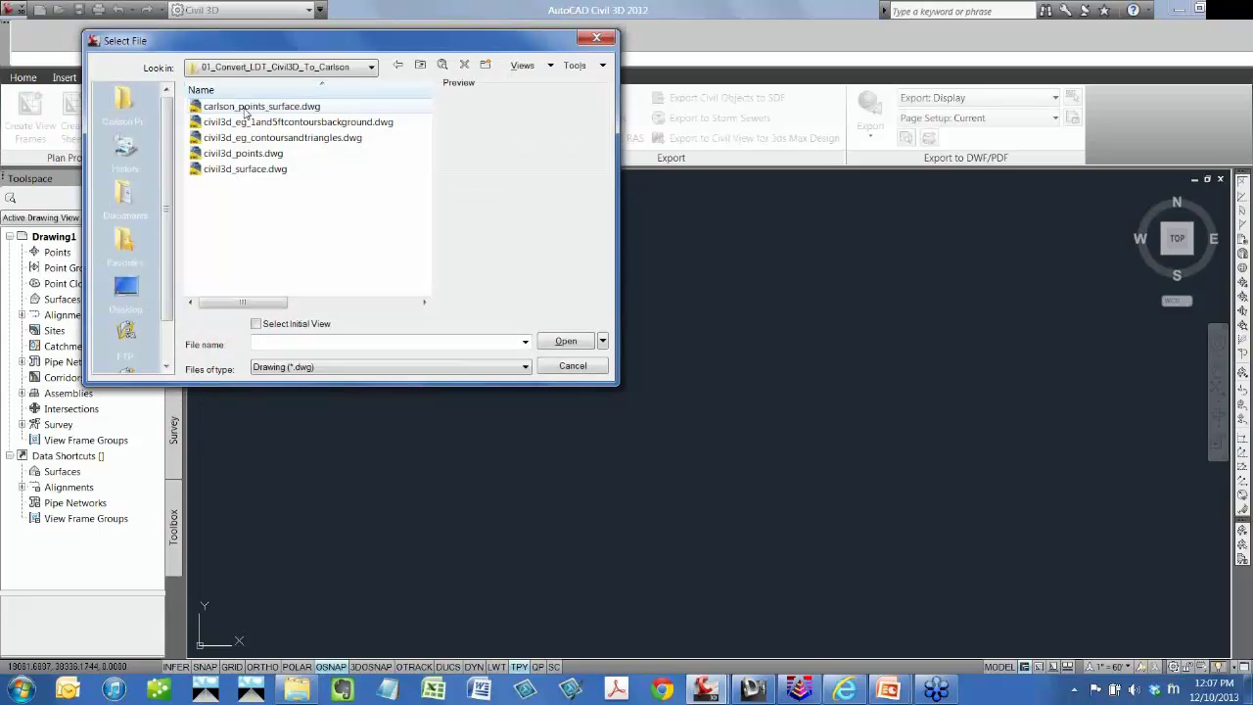
pyautogui.click(244, 139)
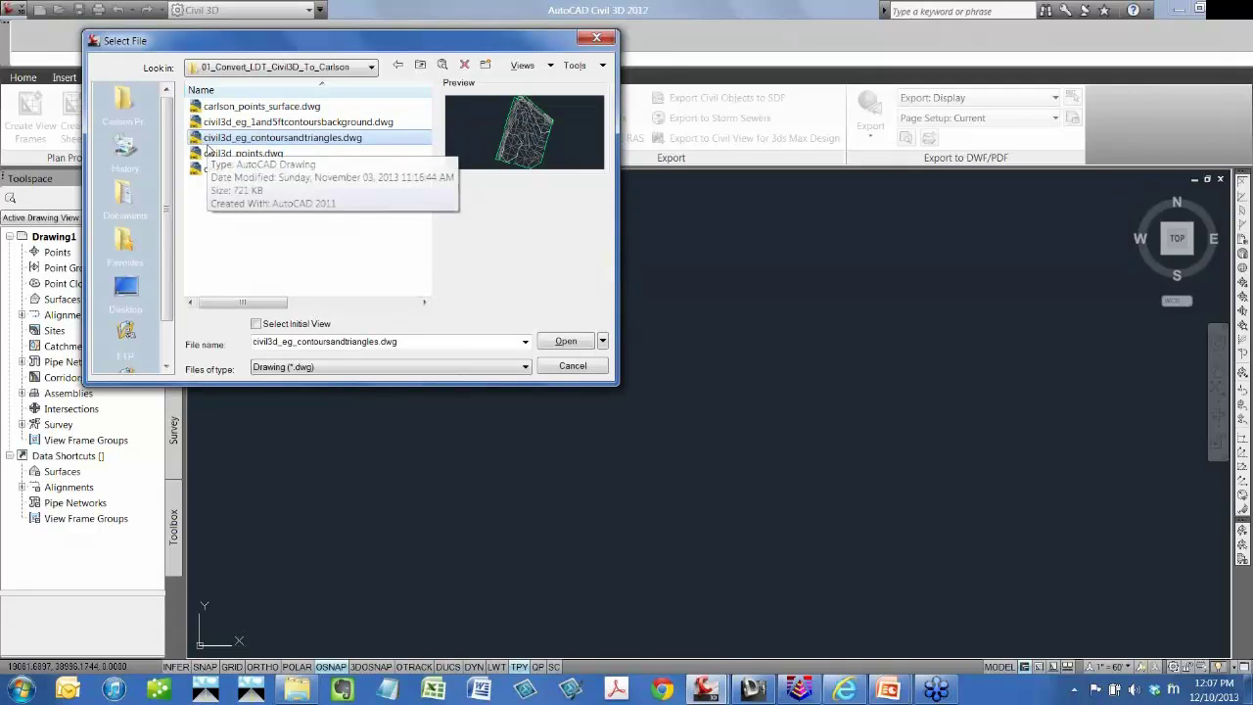
pyautogui.click(550, 342)
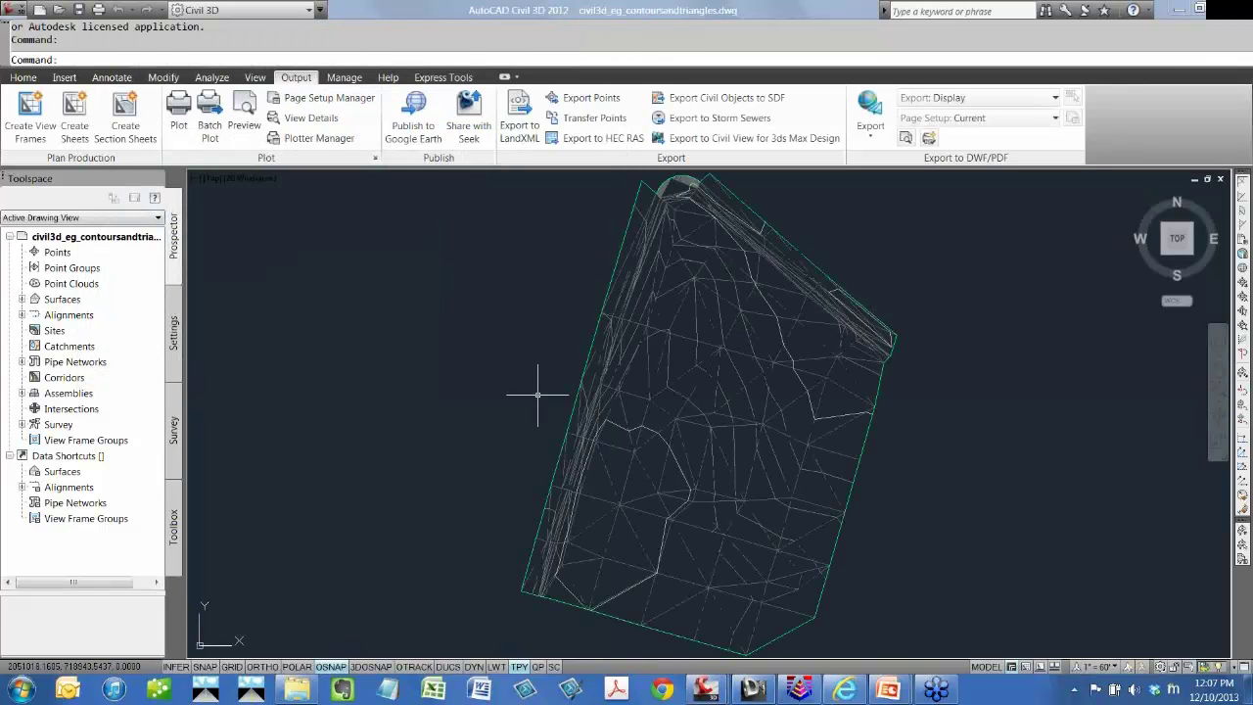
pyautogui.moveTo(656, 418)
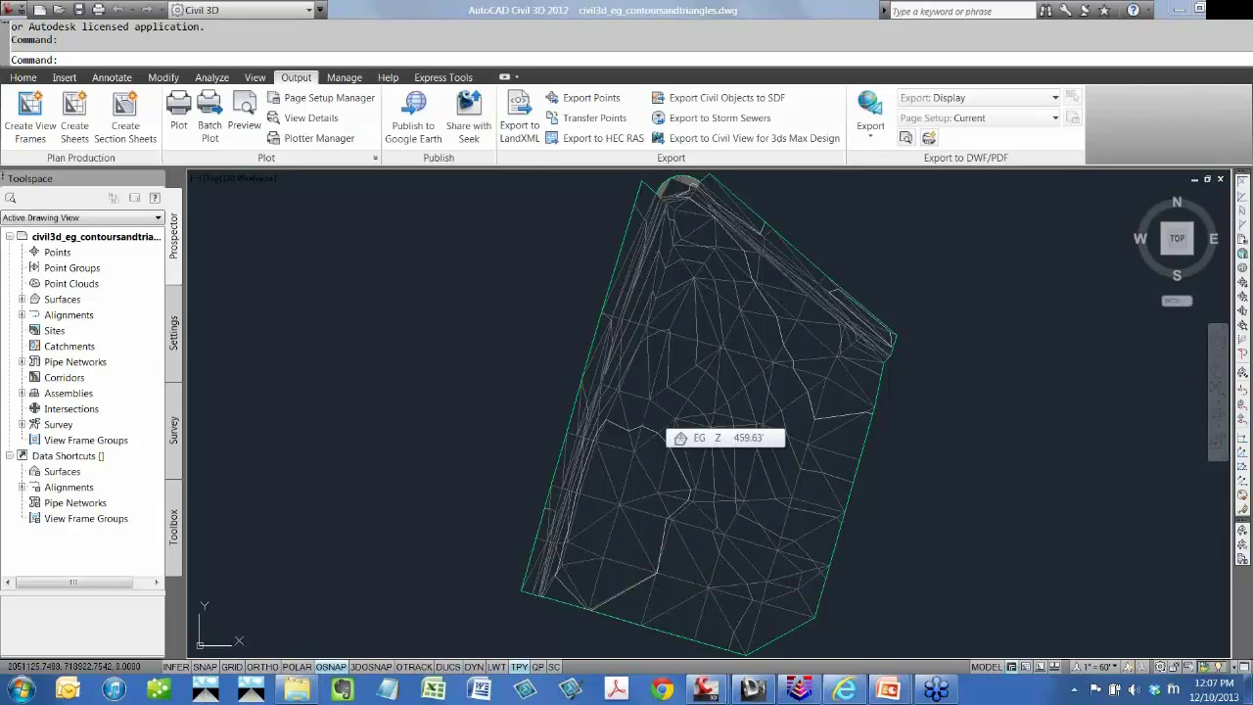
pyautogui.click(657, 424)
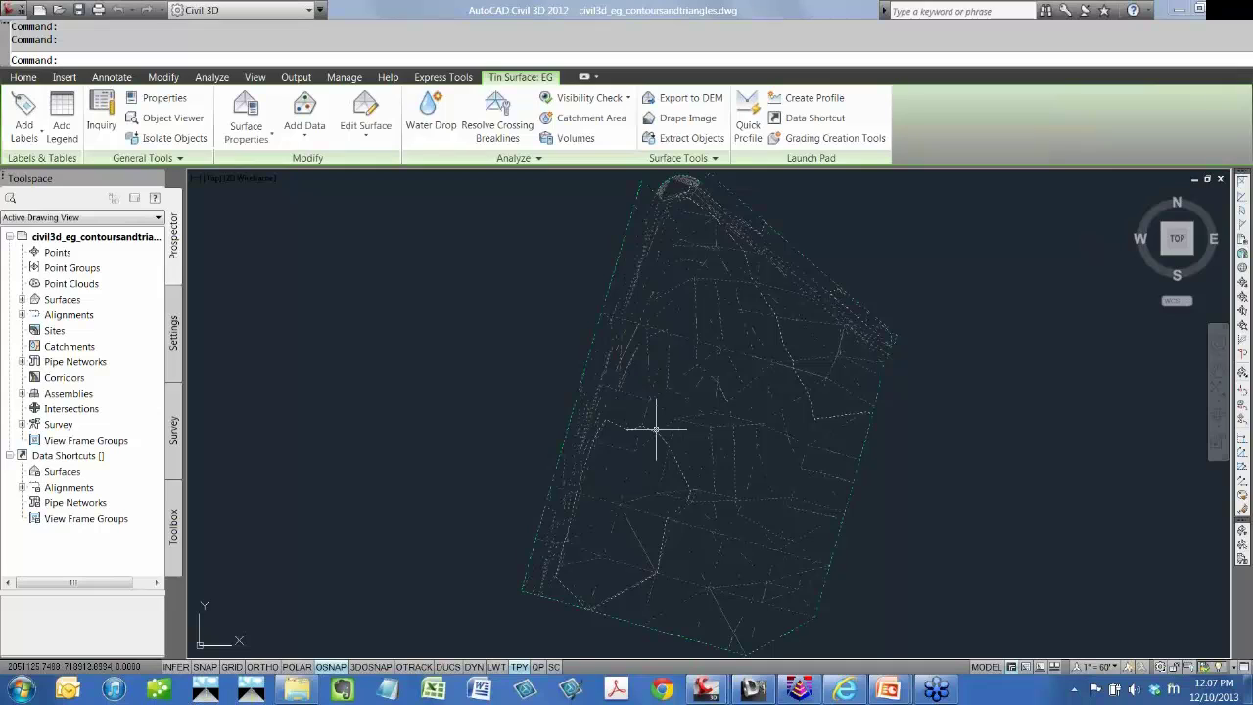
# Switch to Carlson 2014 with IntelliCAD and exit its Startup Wizard.
pyautogui.moveTo(624, 429)
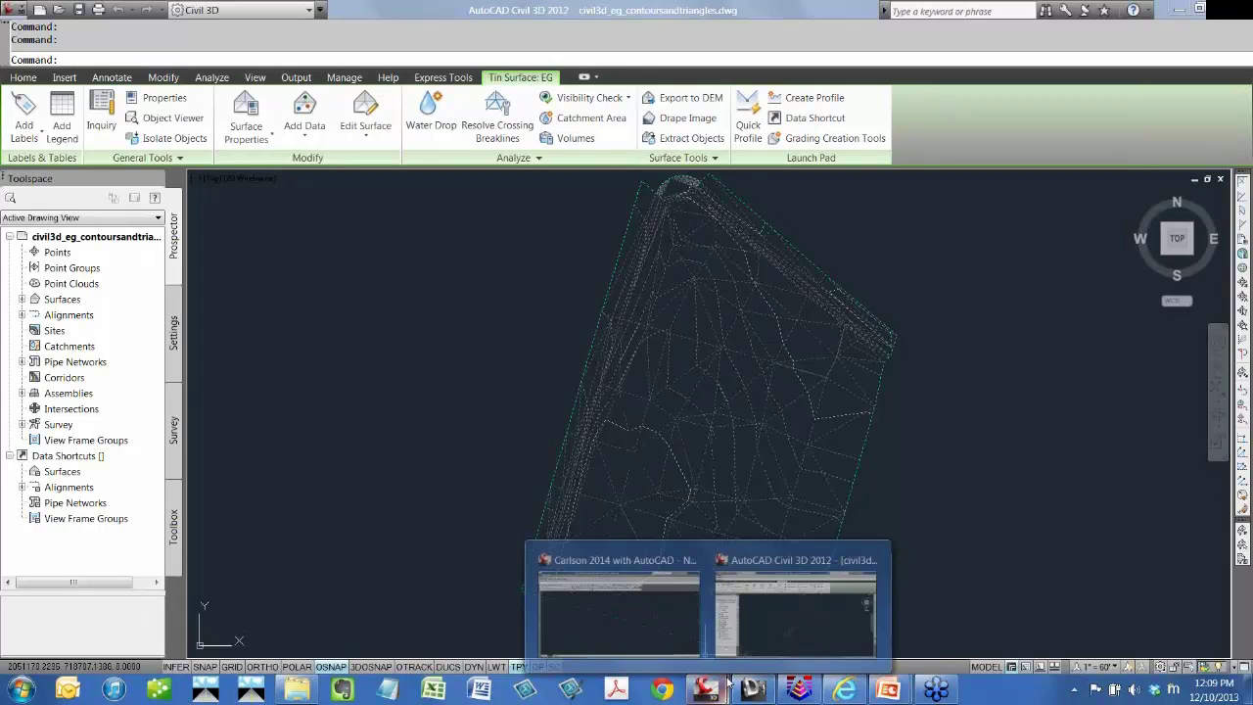
pyautogui.click(809, 692)
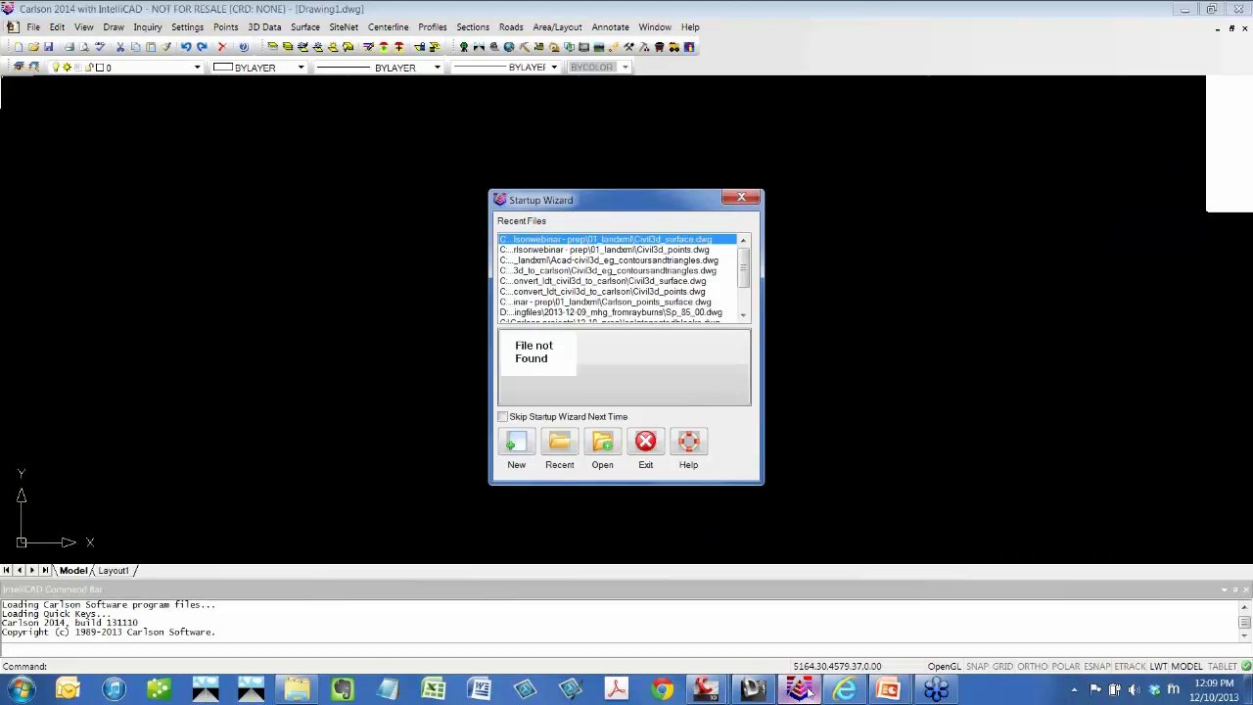
pyautogui.click(646, 443)
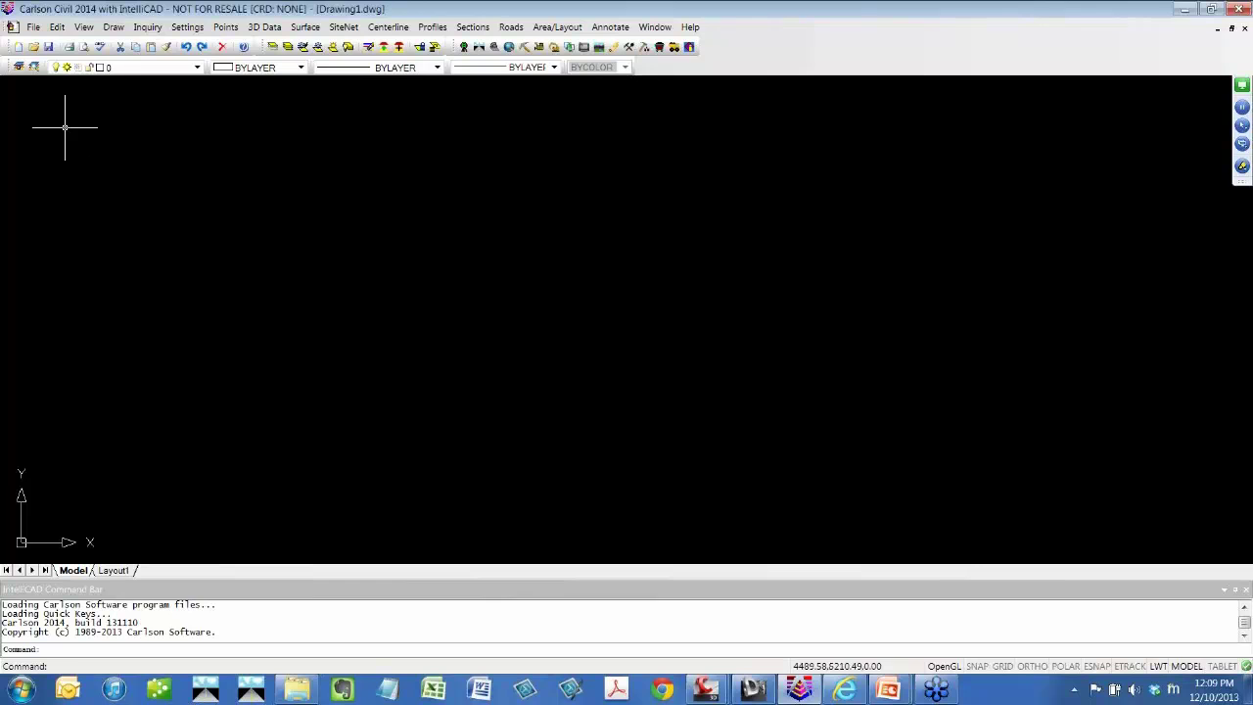
# Open civil3d_eg_contoursandtriangles.dwg from the 01_Convert_LDT_Civil3D_To_Carlson folder in Carlson Civil.
pyautogui.click(34, 49)
pyautogui.doubleClick(445, 243)
pyautogui.doubleClick(446, 243)
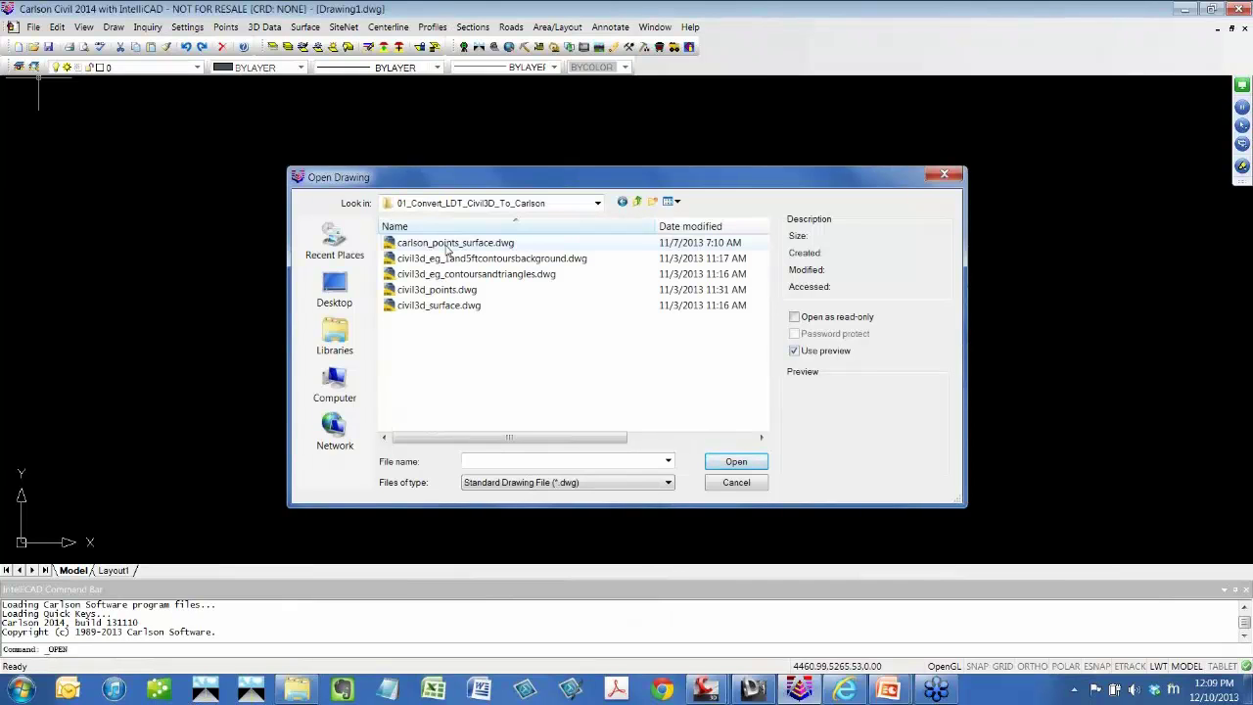
pyautogui.click(454, 275)
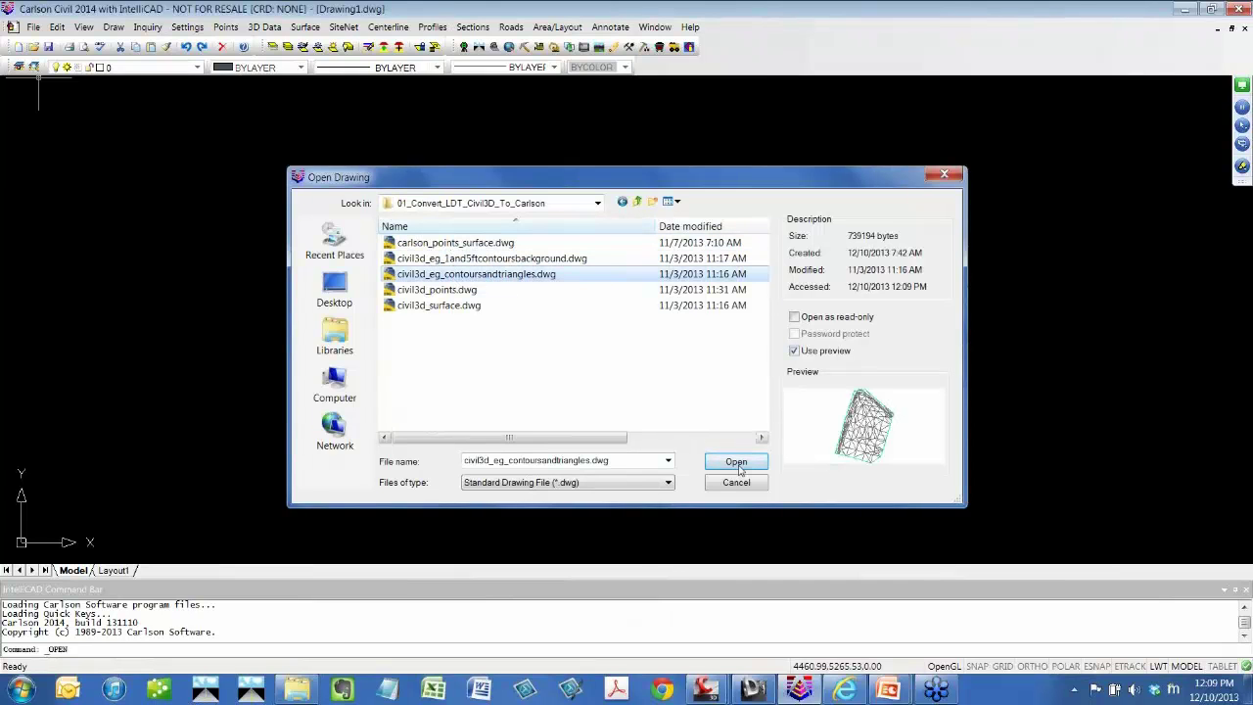
pyautogui.click(736, 462)
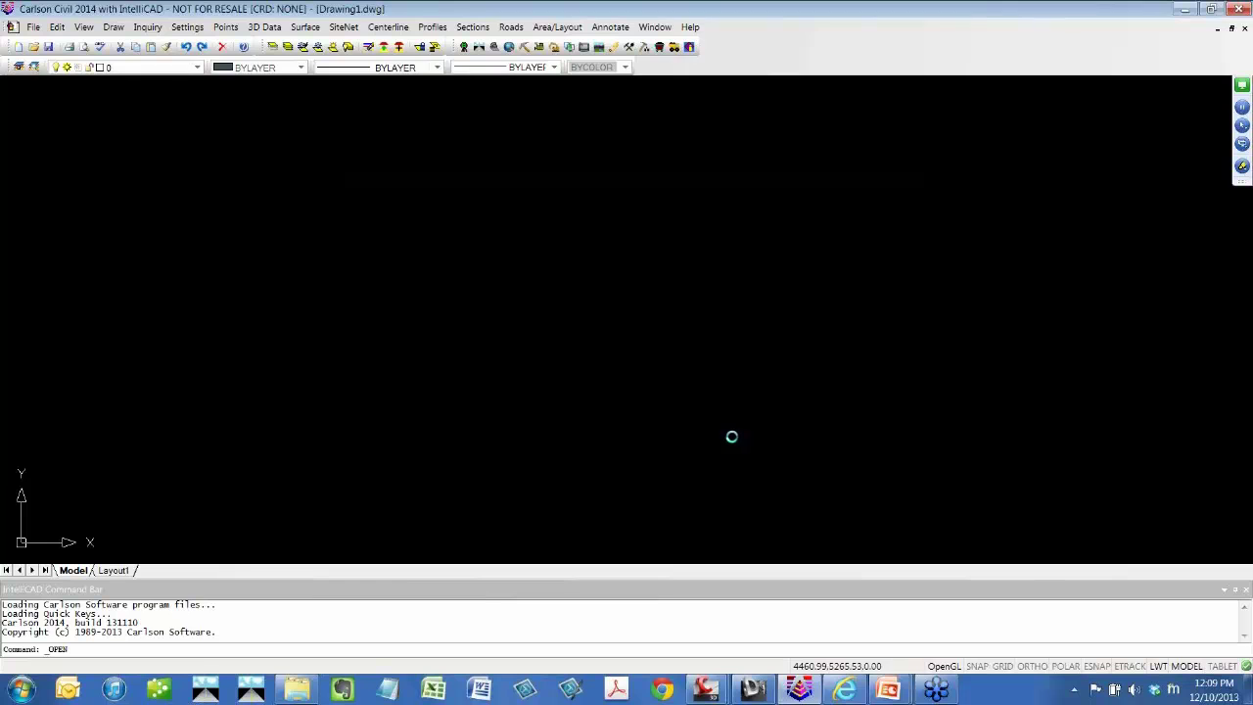
pyautogui.click(691, 392)
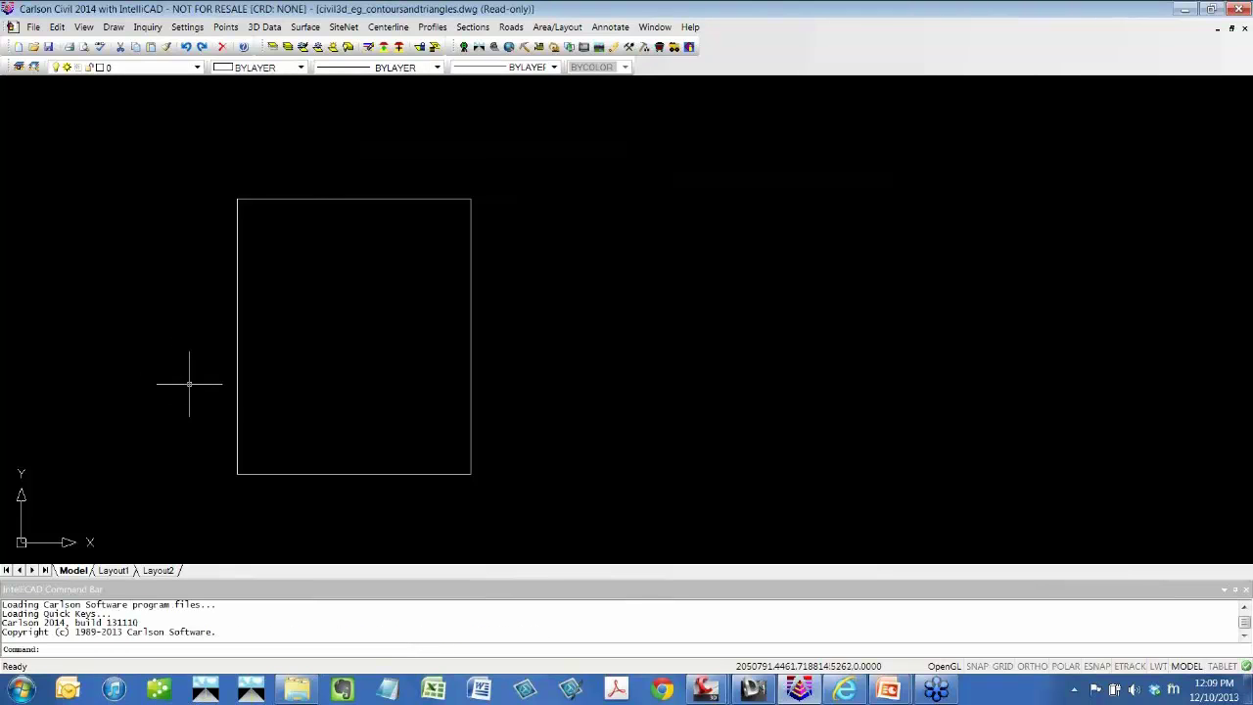
# List the properties of the rectangular outline, examine its entity type, and close the listing.
pyautogui.write('li')
pyautogui.press('Return')
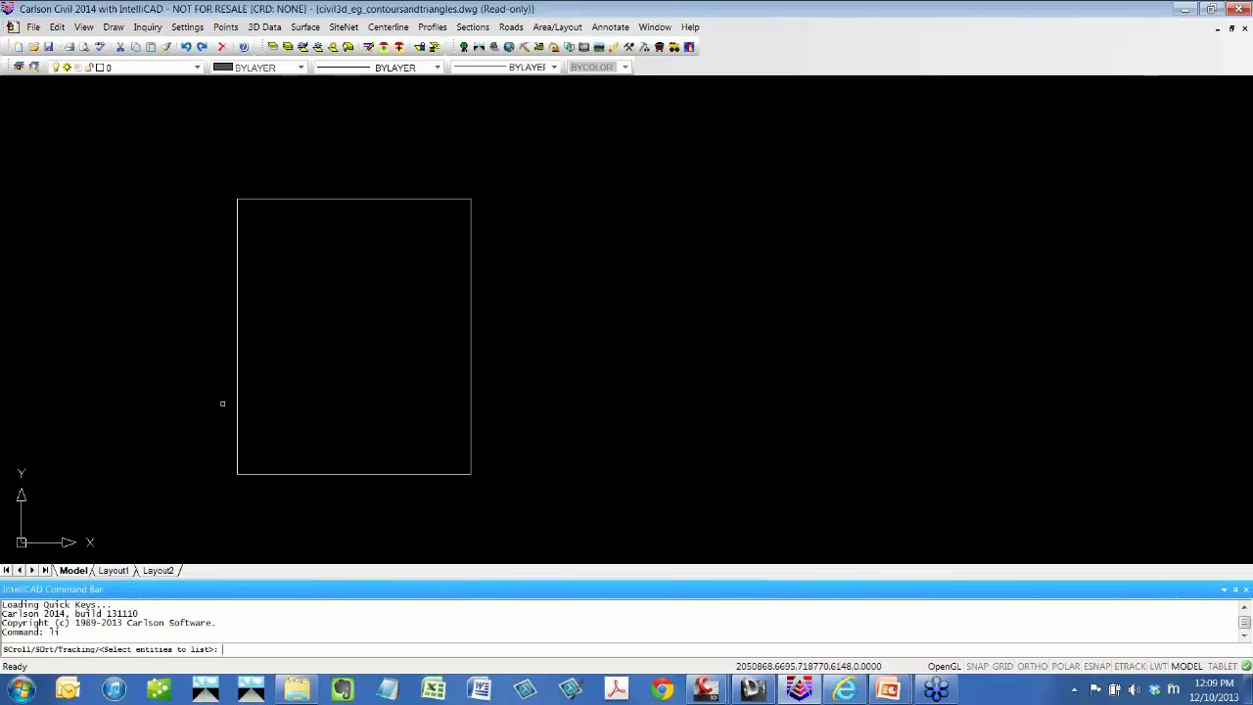
pyautogui.click(237, 401)
pyautogui.press('Return')
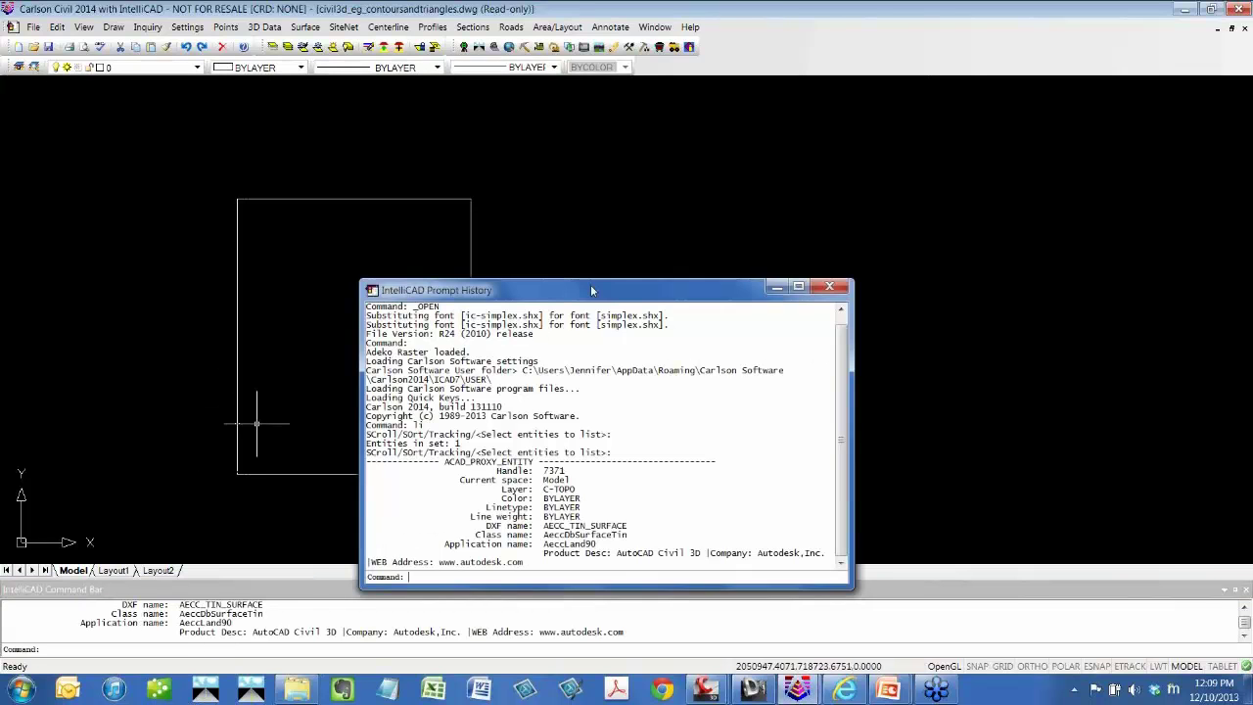
pyautogui.moveTo(450, 280); pyautogui.dragTo(600, 115)
pyautogui.moveTo(601, 288); pyautogui.dragTo(693, 287)
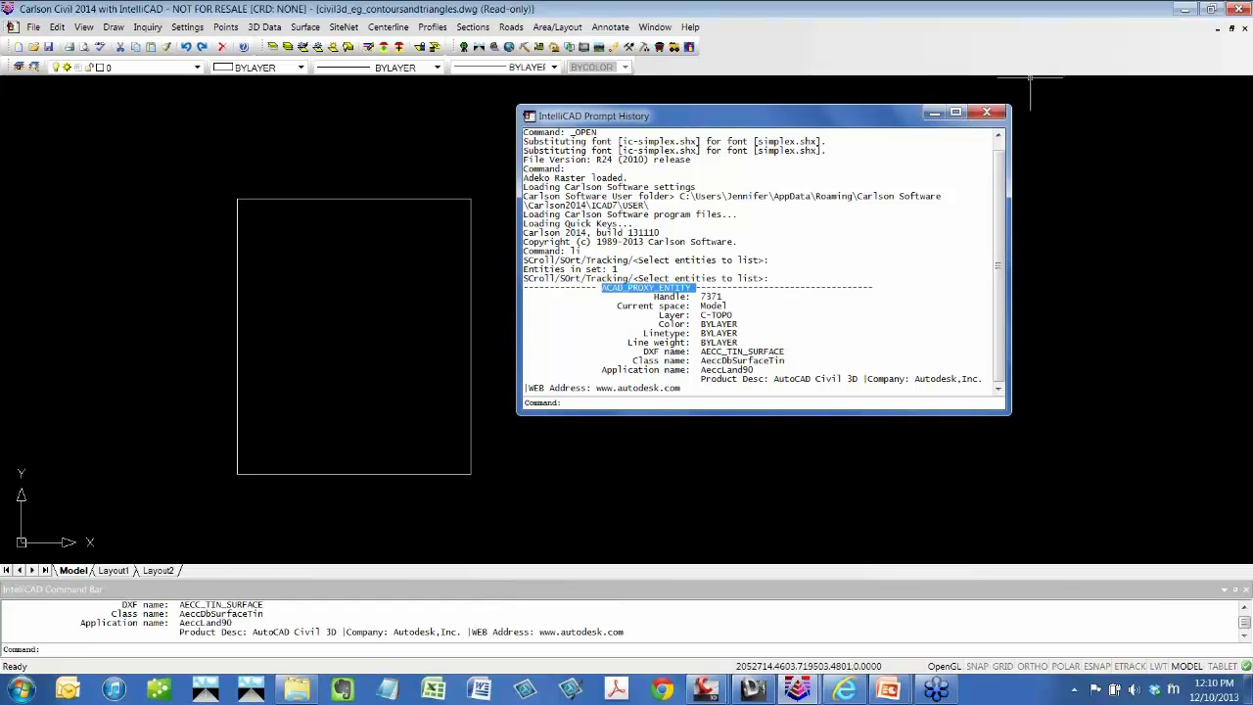
pyautogui.click(989, 113)
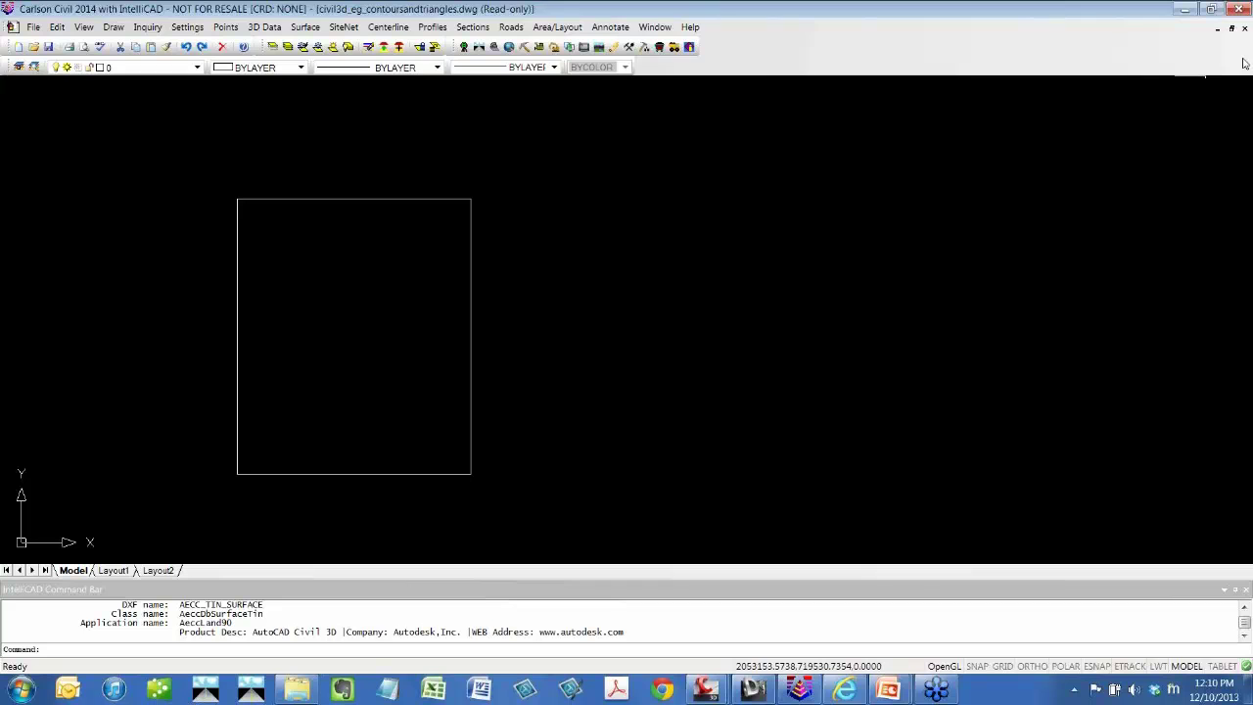
# Close the drawing without saving changes, switch back to AutoCAD Civil 3D 2012 and clear the surface selection.
pyautogui.click(1244, 29)
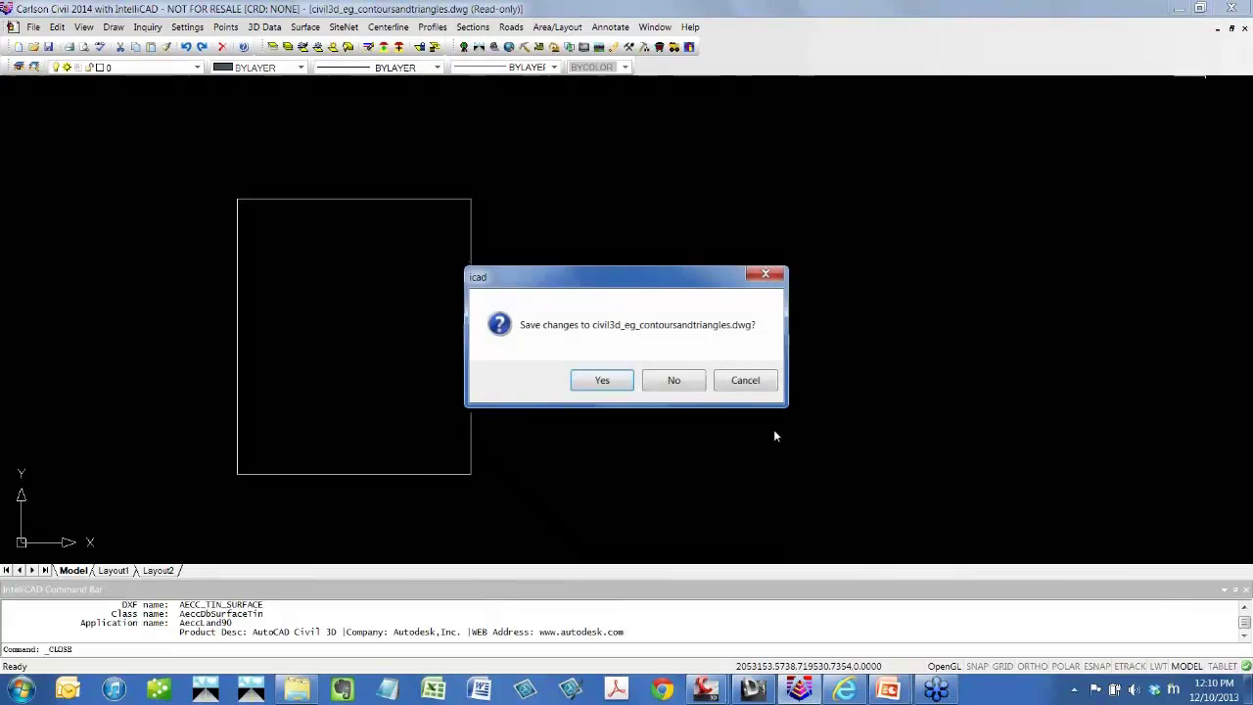
pyautogui.click(700, 382)
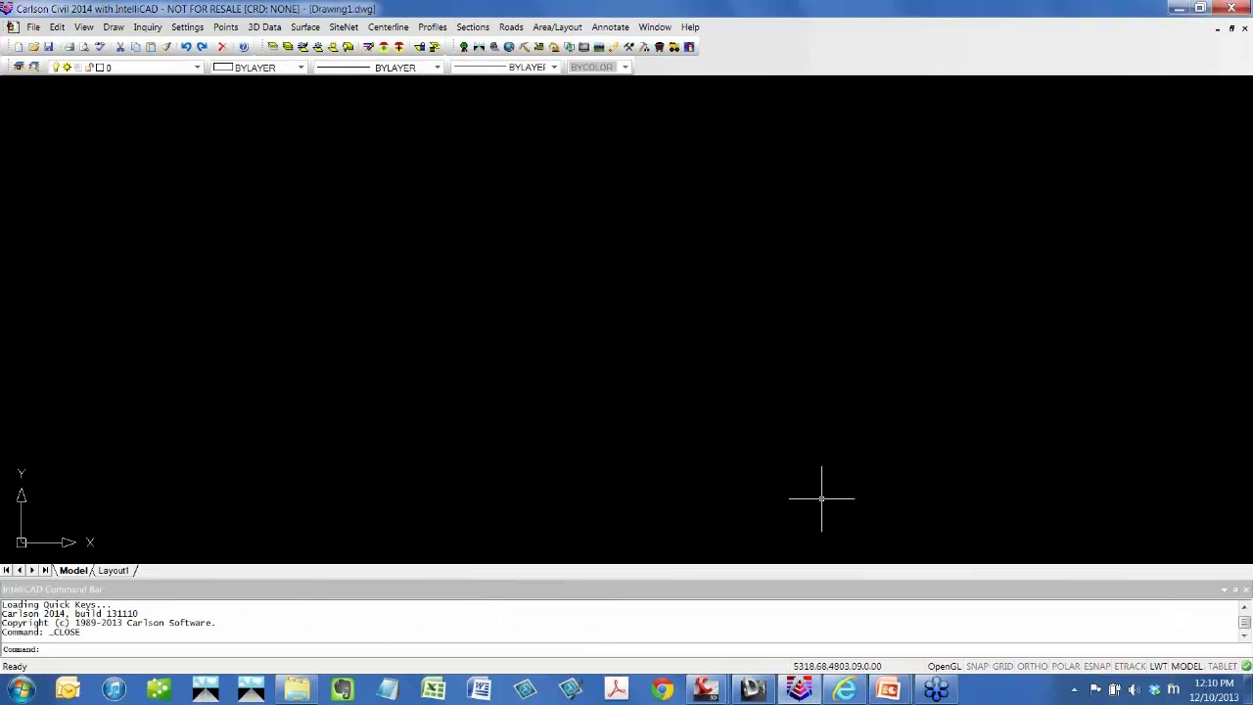
pyautogui.moveTo(705, 689)
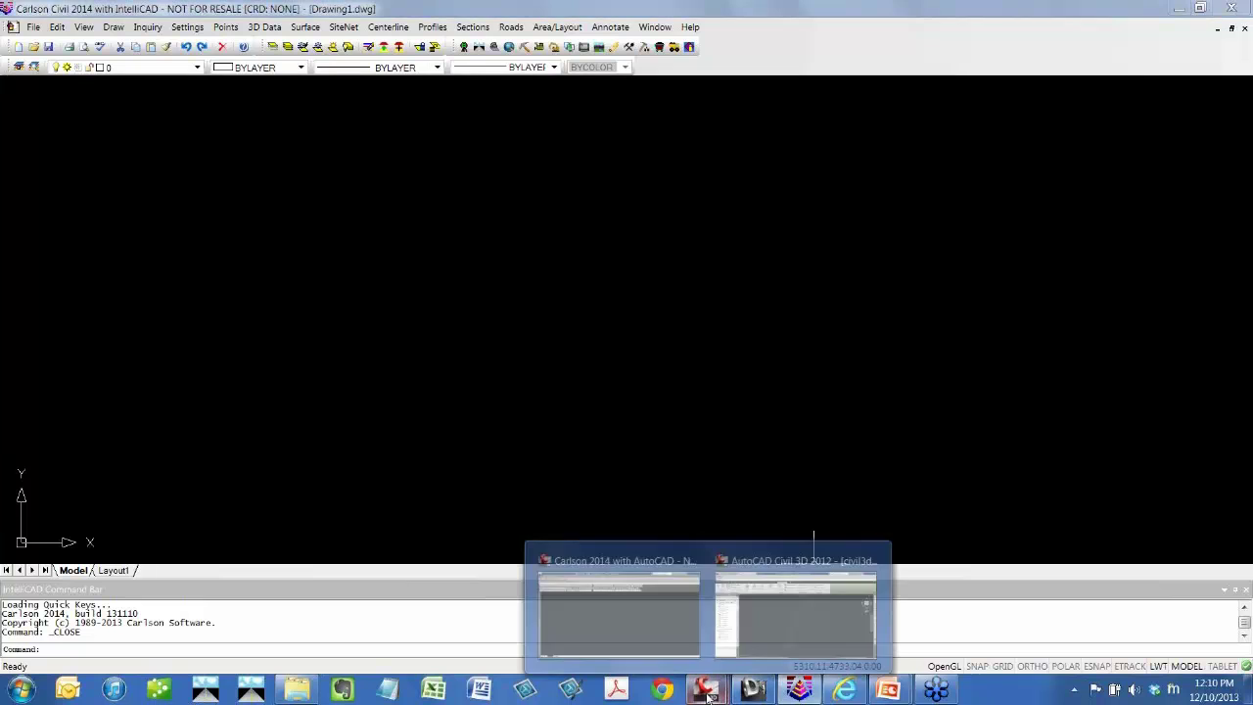
pyautogui.click(764, 636)
pyautogui.press('Escape')
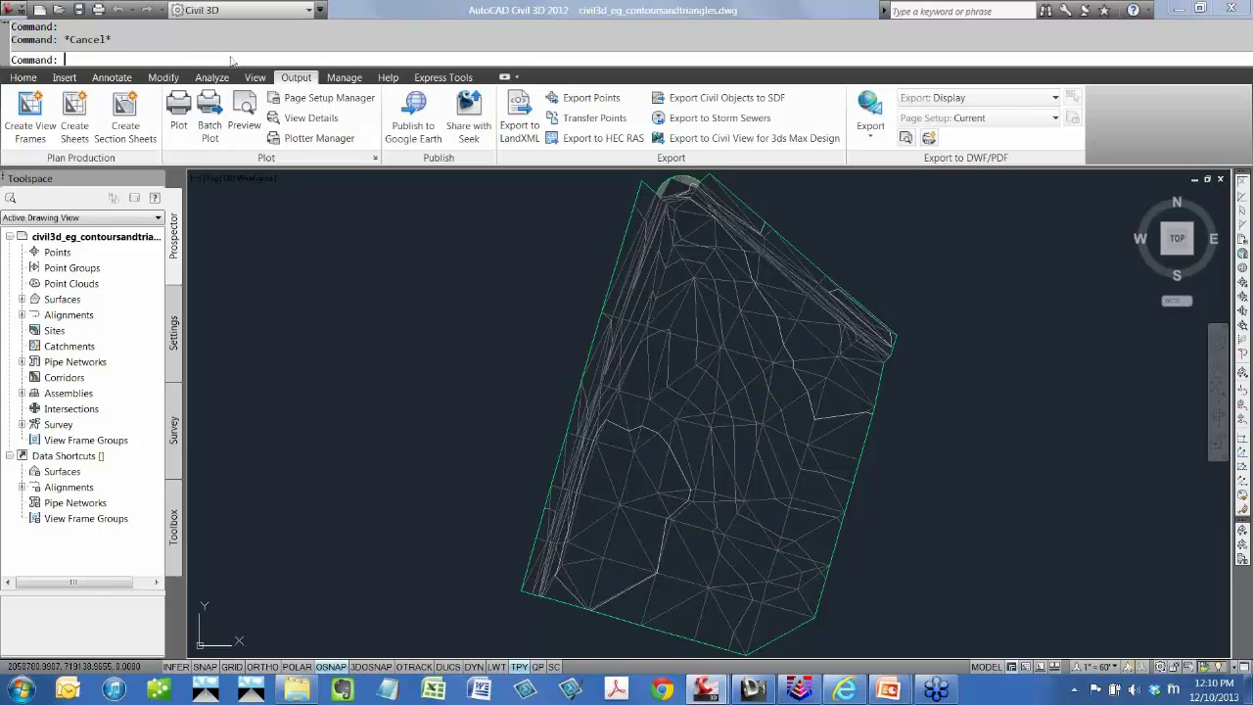
# Export the drawing with EXPORTTOAUTOCAD2010, naming the file ACAD2010-civil3d_eg_contoursandtriangles.dwg.
pyautogui.write('exporttoautocad')
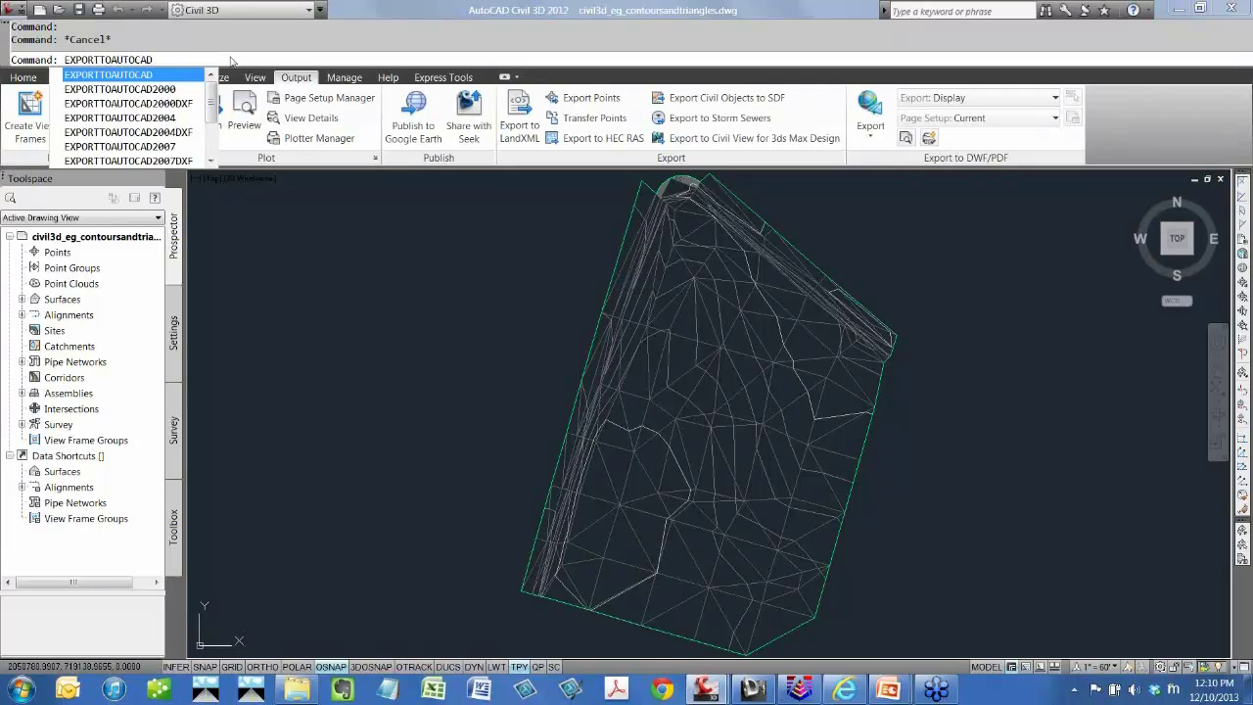
pyautogui.moveTo(212, 99); pyautogui.dragTo(213, 118)
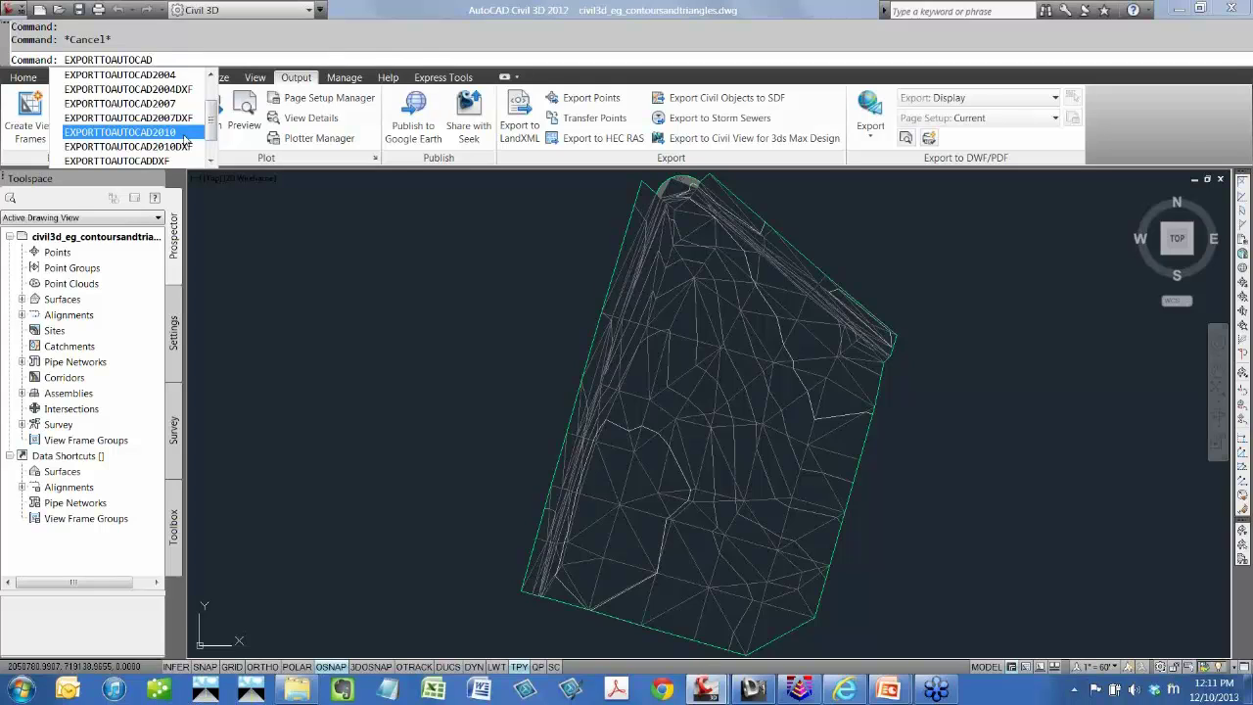
pyautogui.click(190, 137)
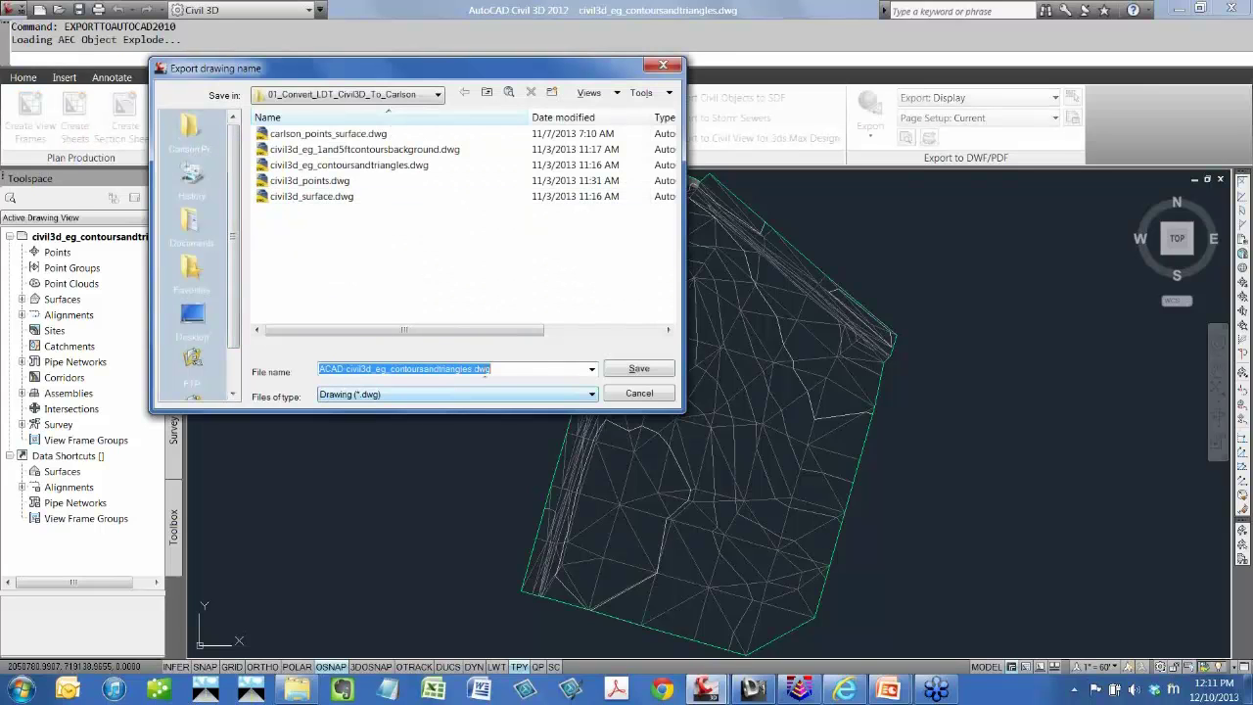
pyautogui.click(354, 369)
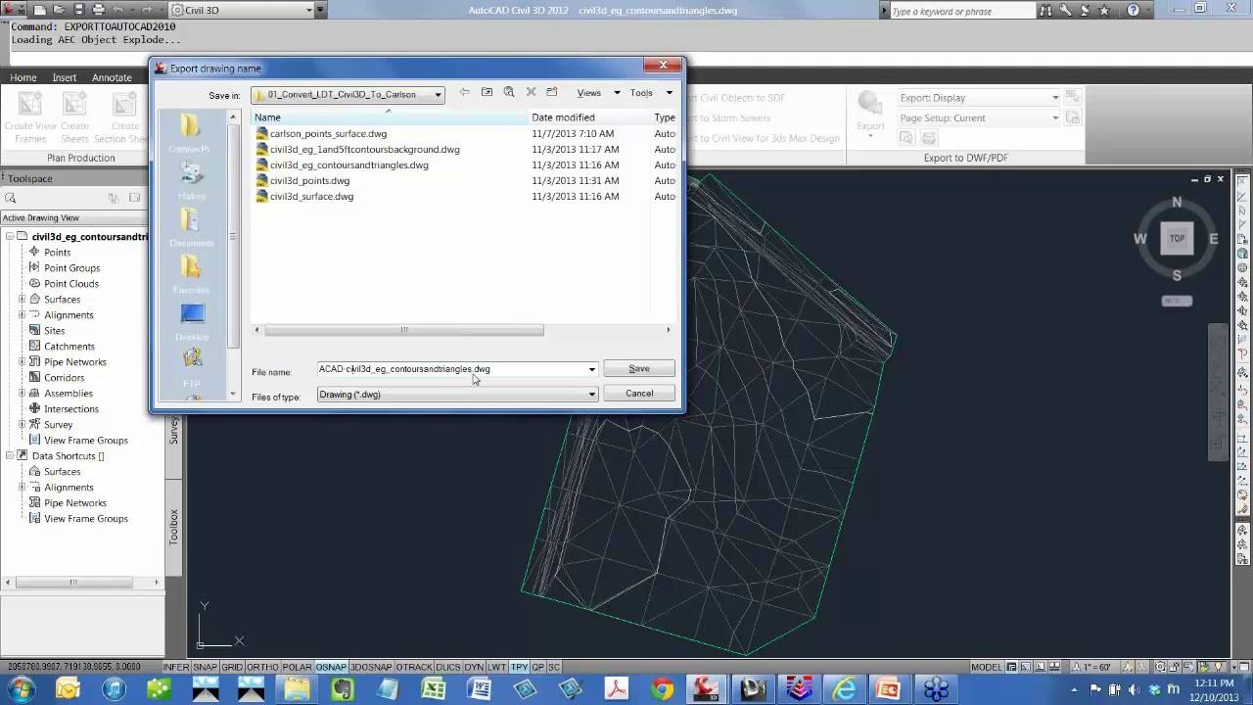
pyautogui.write('2010')
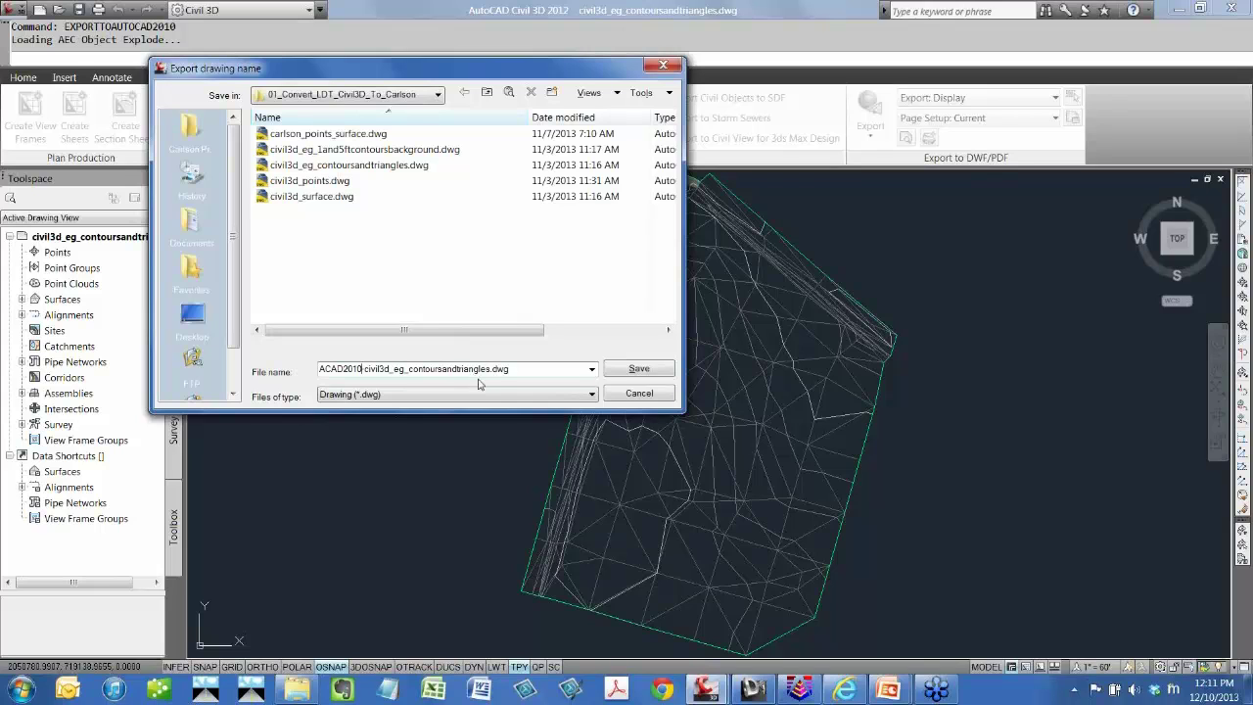
pyautogui.write('-')
pyautogui.press('Return')
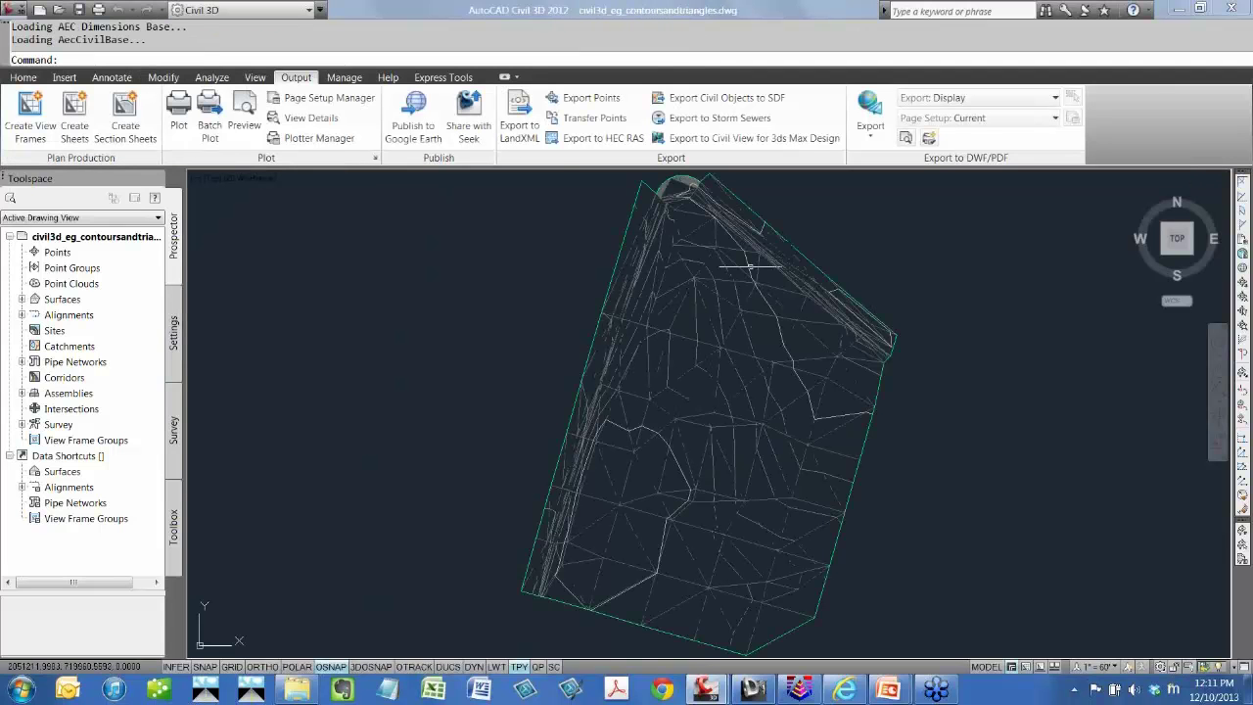
# Switch to Carlson Civil 2014 and open the exported ACAD2010-civil3d_eg_contoursandtriangles.dwg.
pyautogui.click(801, 696)
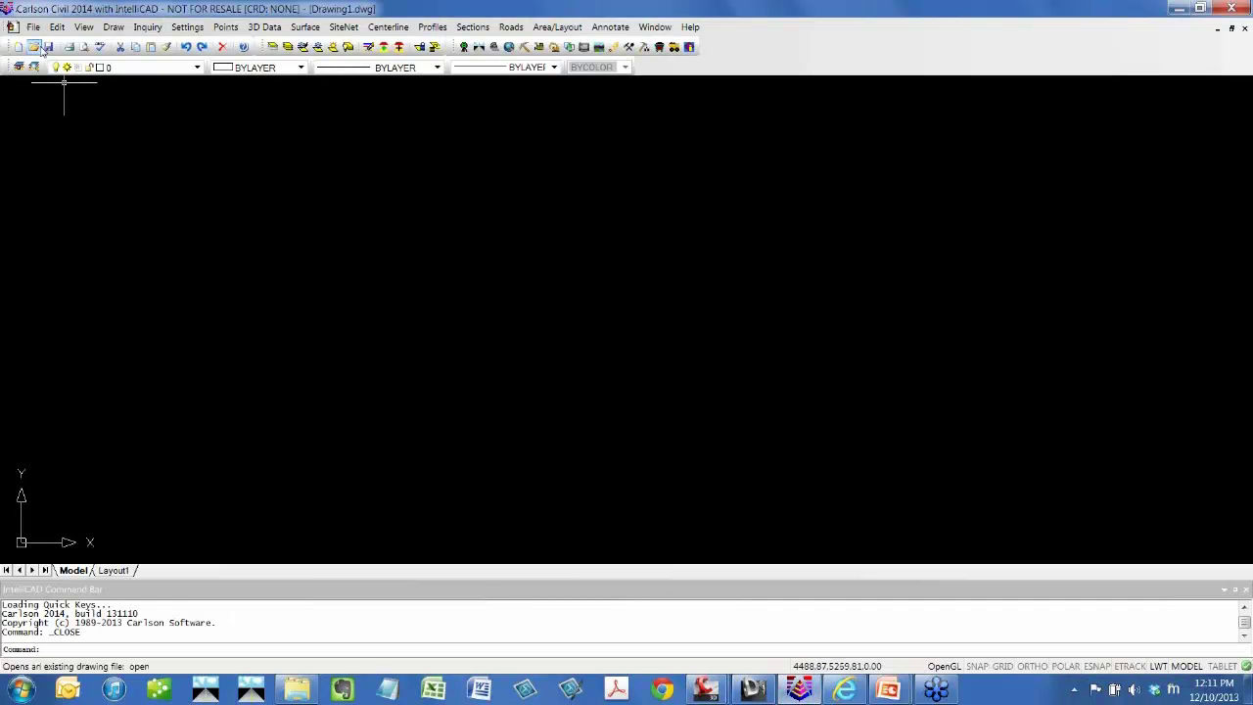
pyautogui.click(34, 47)
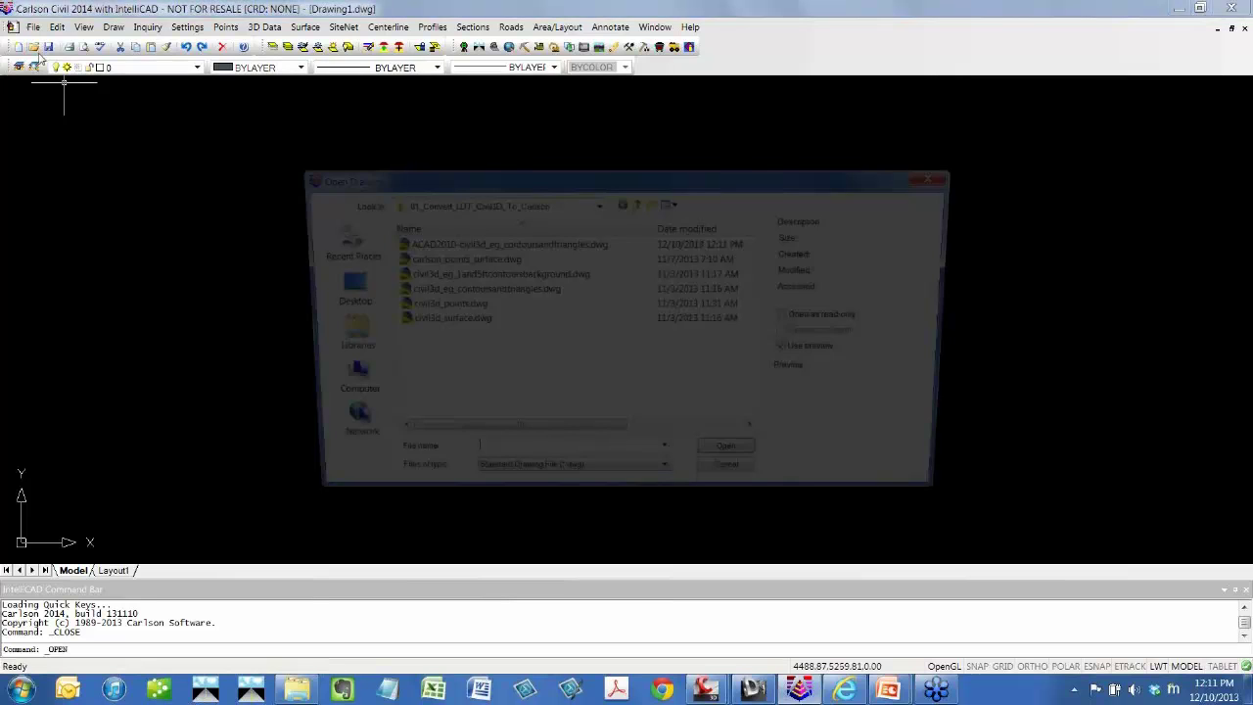
pyautogui.click(501, 242)
pyautogui.click(766, 468)
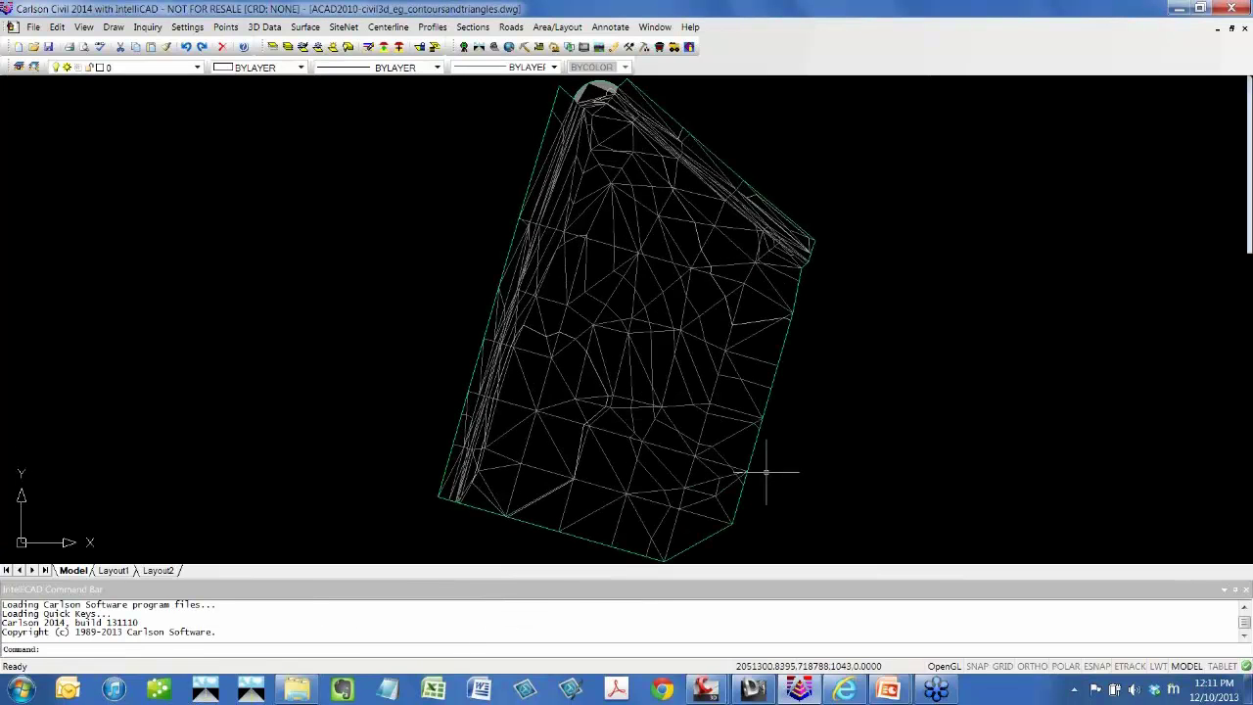
# List the properties of the green surface boundary line, then close the listing.
pyautogui.click(754, 451)
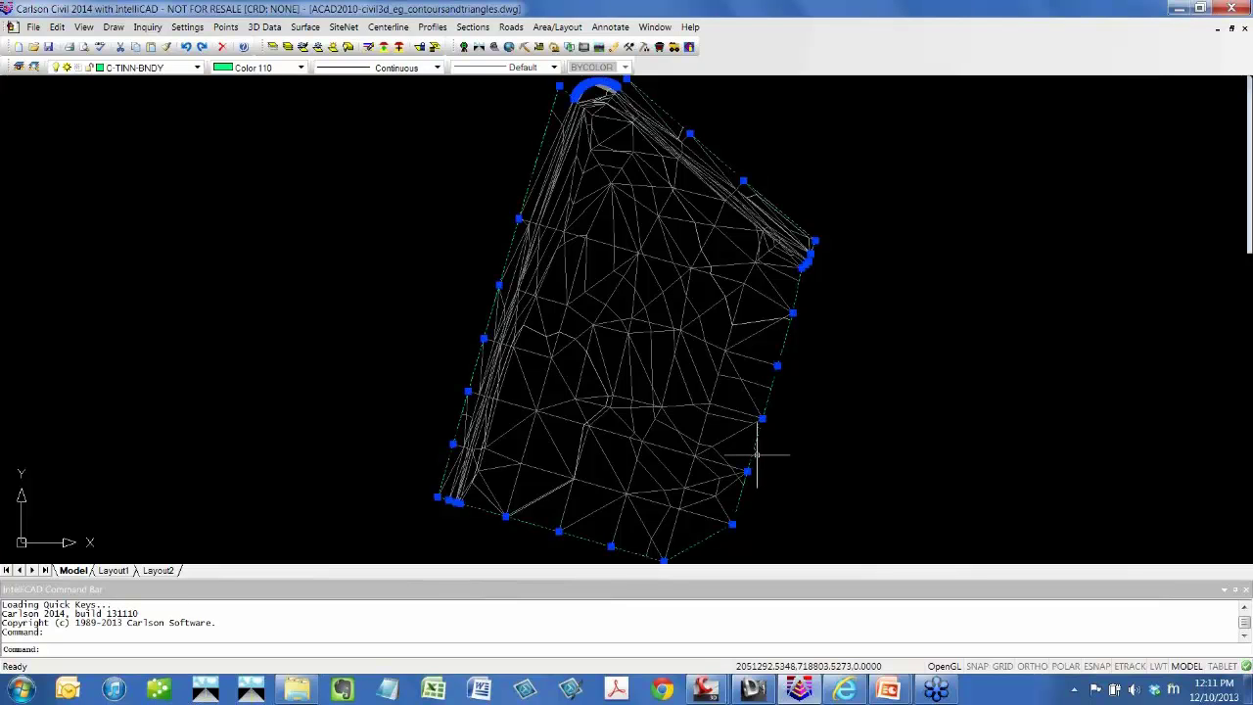
pyautogui.write('li')
pyautogui.press('Return')
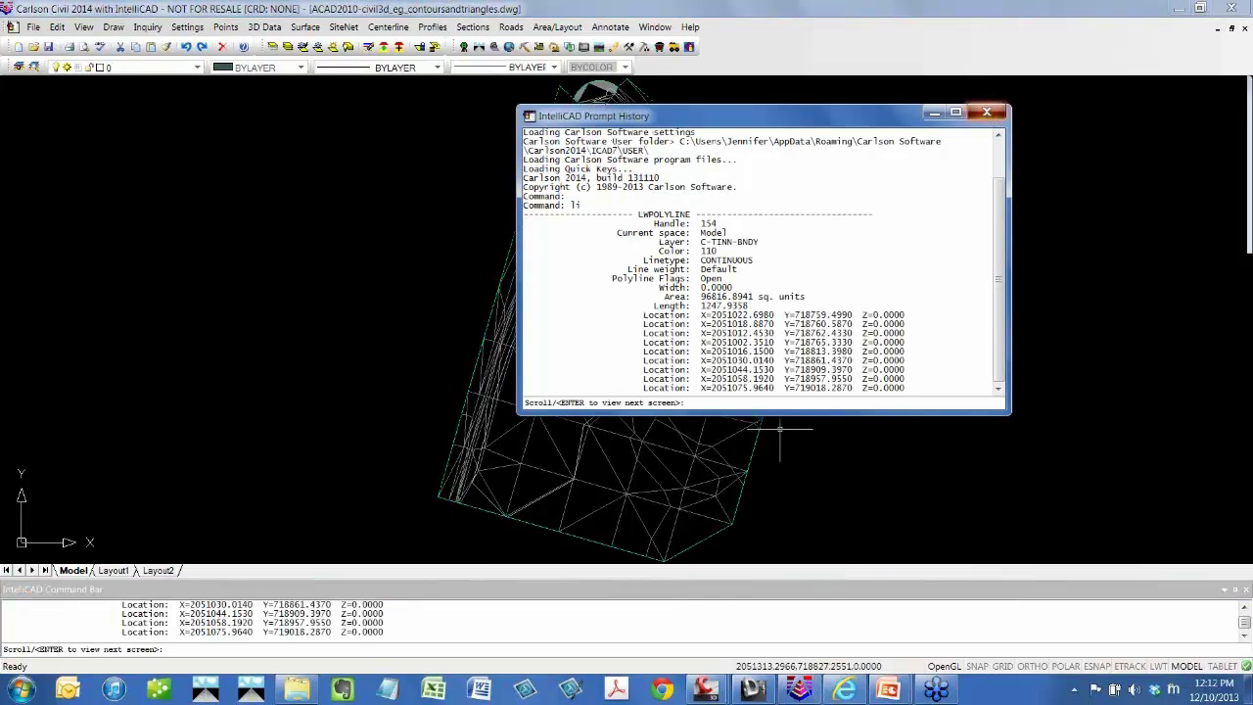
pyautogui.click(987, 113)
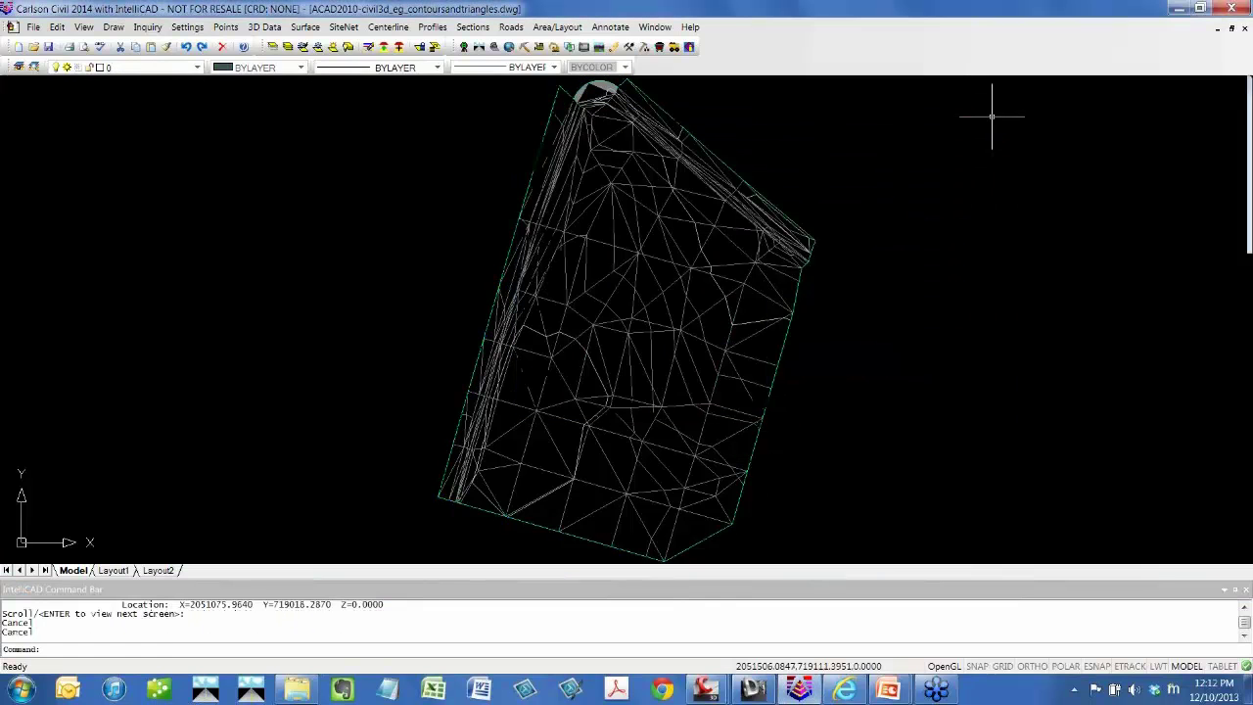
# List the properties of one triangle inside the surface to examine its entity type, layer and corner coordinates.
pyautogui.click(687, 388)
pyautogui.click(712, 358)
pyautogui.press('Escape')
pyautogui.click(721, 350)
pyautogui.write('li')
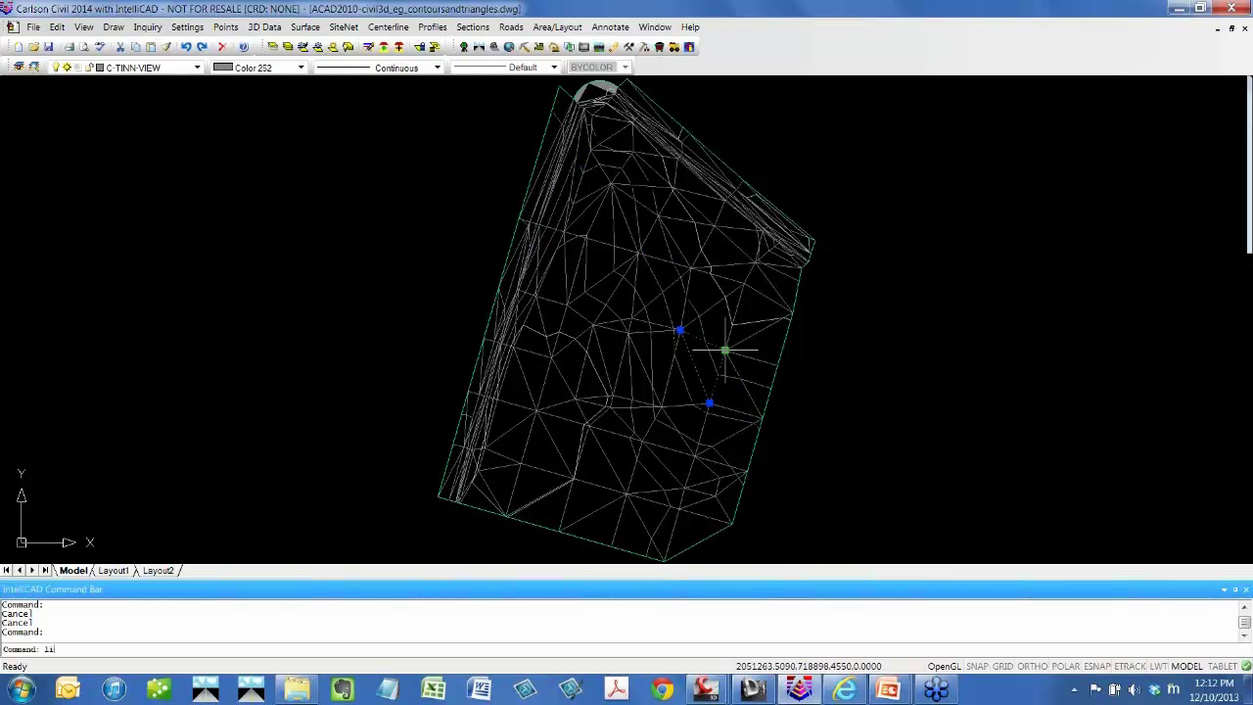
pyautogui.press('Return')
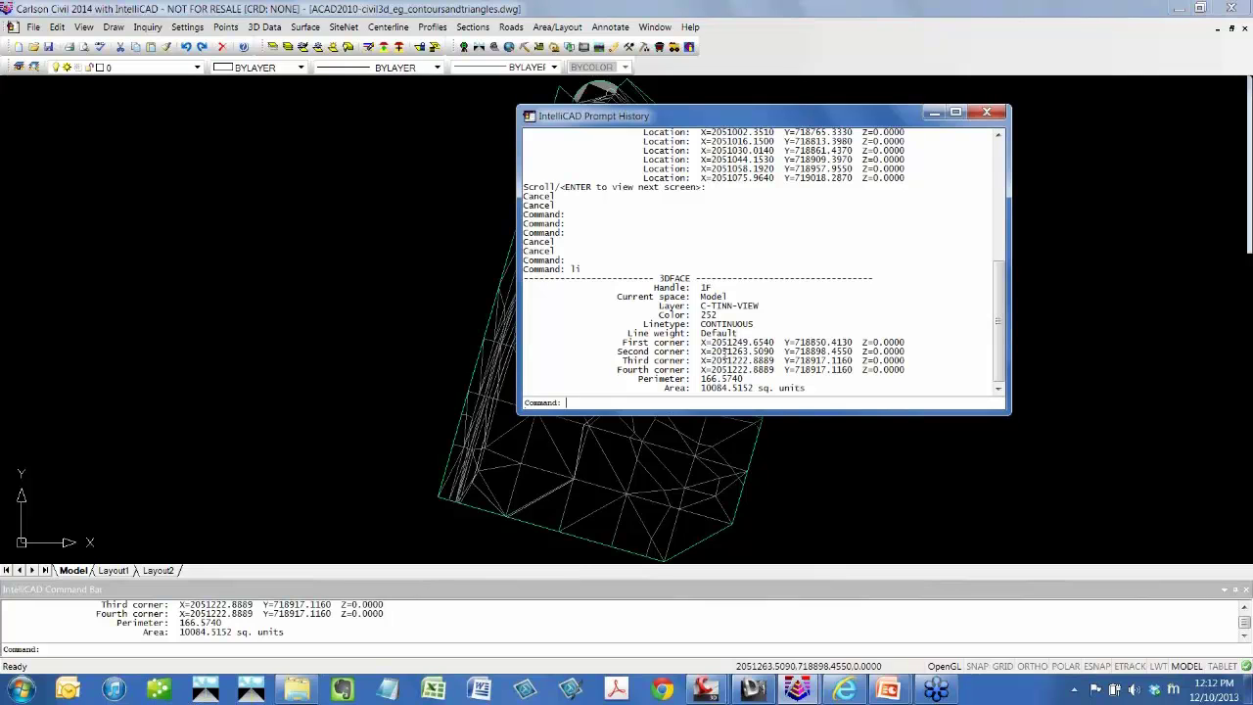
# Close the triangle's property listing window.
pyautogui.press('Return')
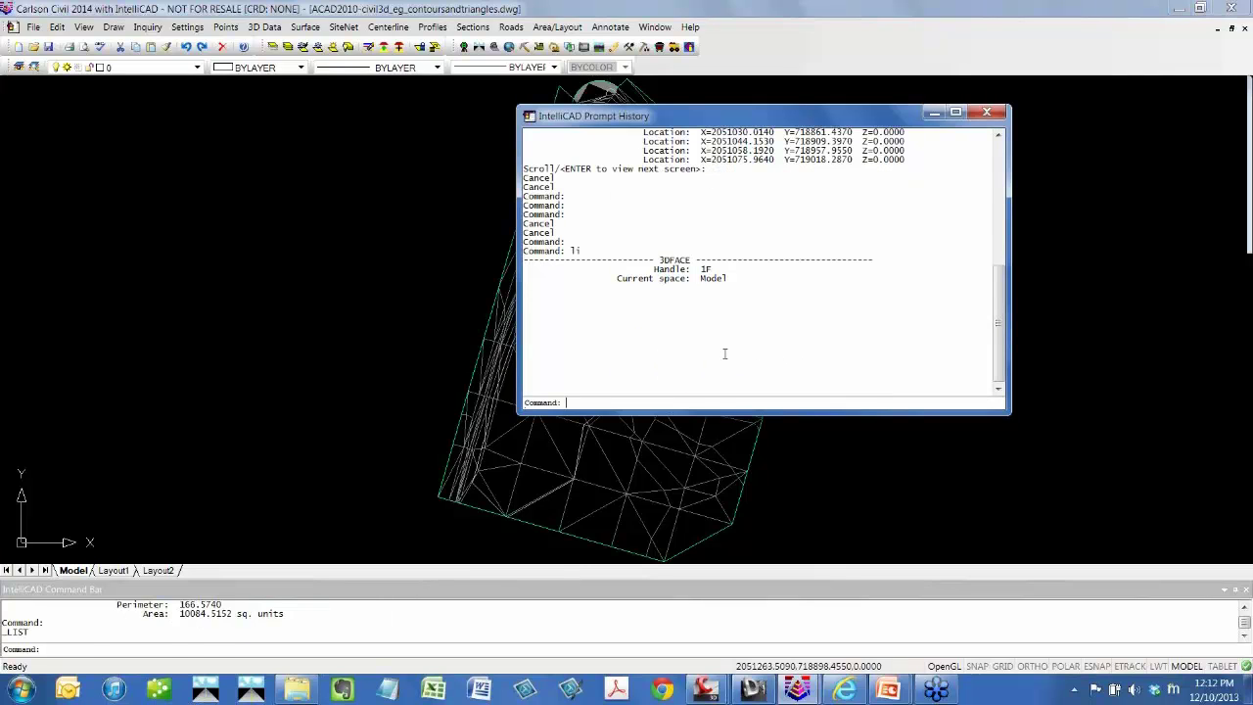
pyautogui.press('Return')
pyautogui.click(986, 112)
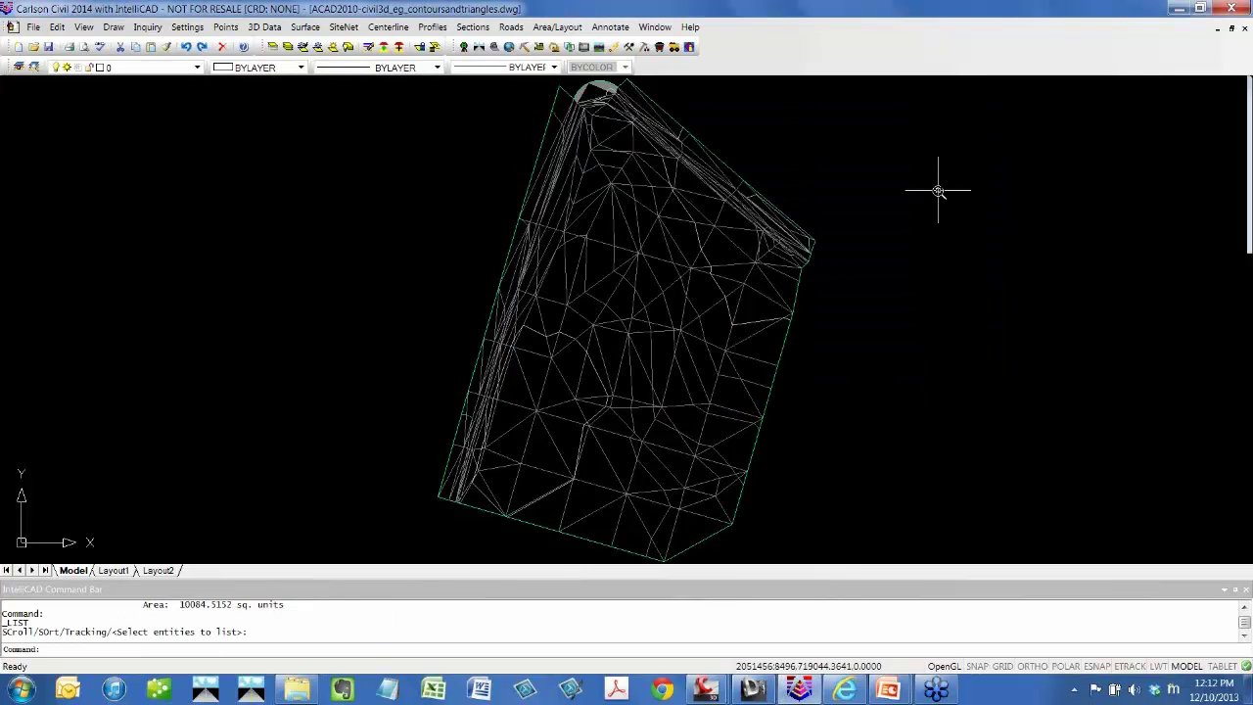
# View the entire surface drawing in the 3D viewer to examine its elevations, then exit the viewer.
pyautogui.scroll(-2, 938, 191)
pyautogui.keyDown('shift'); pyautogui.moveTo(1031, 212); pyautogui.dragTo(192, 54, button='middle'); pyautogui.keyUp('shift')
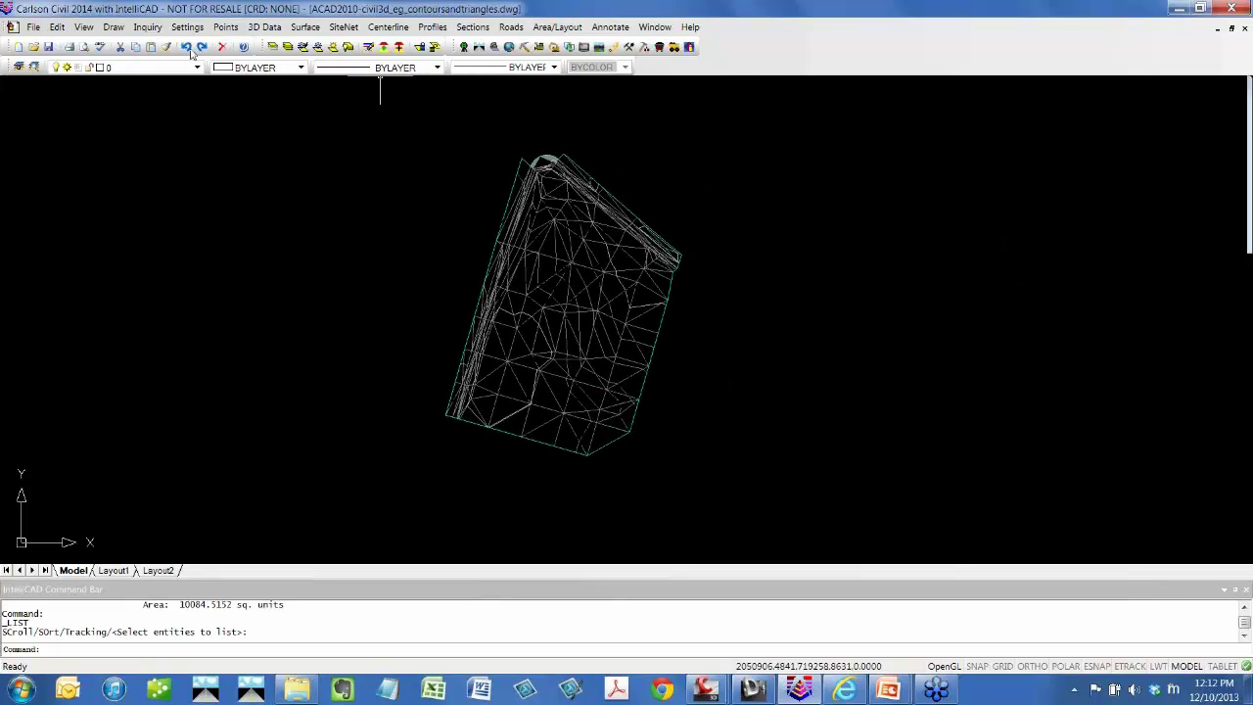
pyautogui.click(84, 27)
pyautogui.press('Escape')
pyautogui.click(381, 493)
pyautogui.click(752, 96)
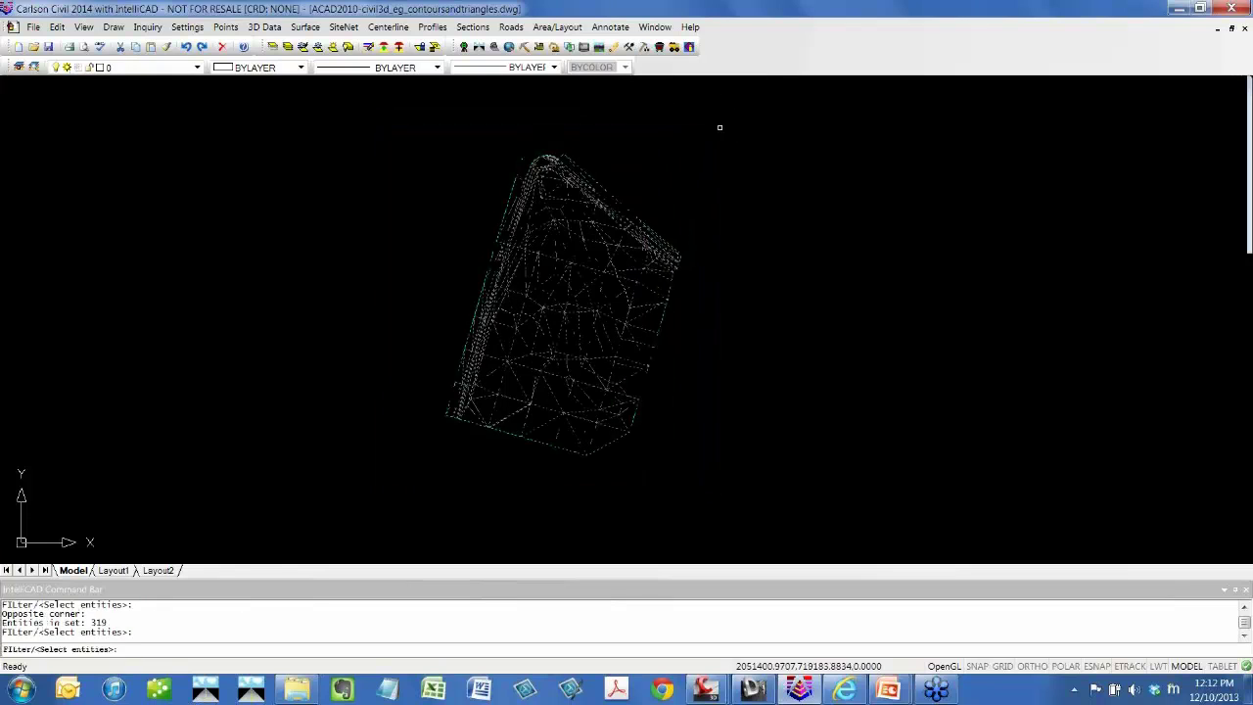
pyautogui.press('Return')
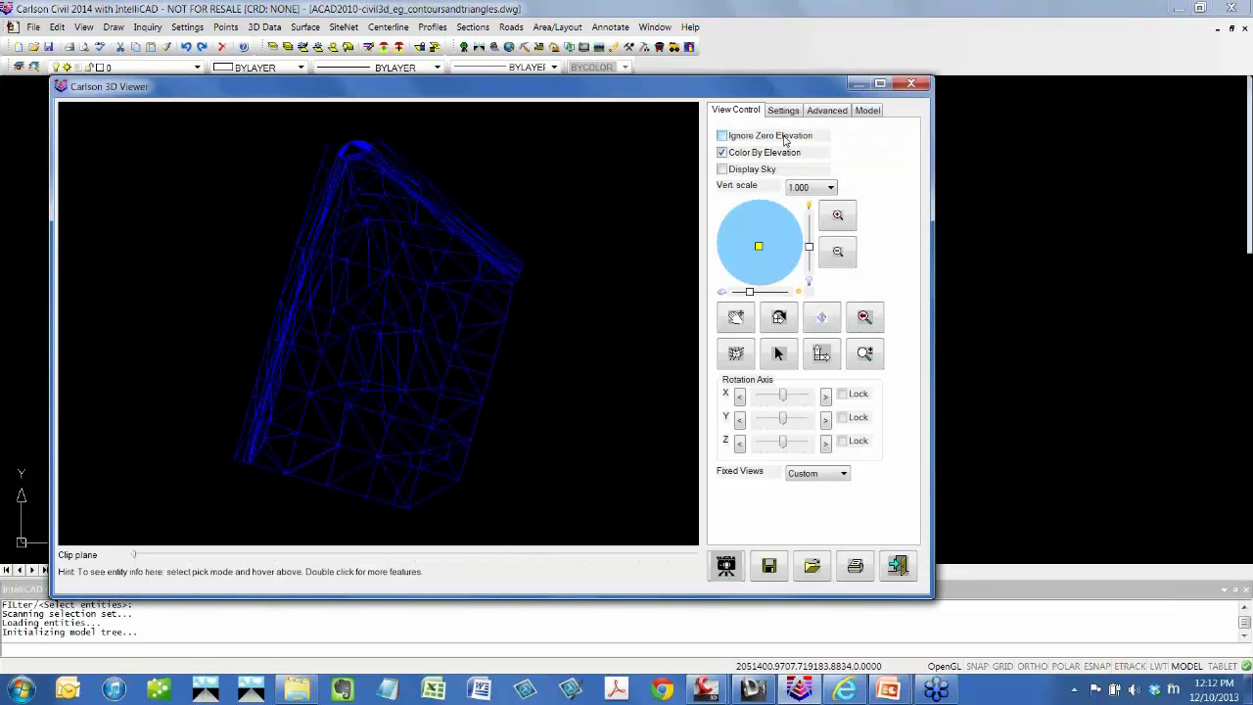
pyautogui.click(899, 567)
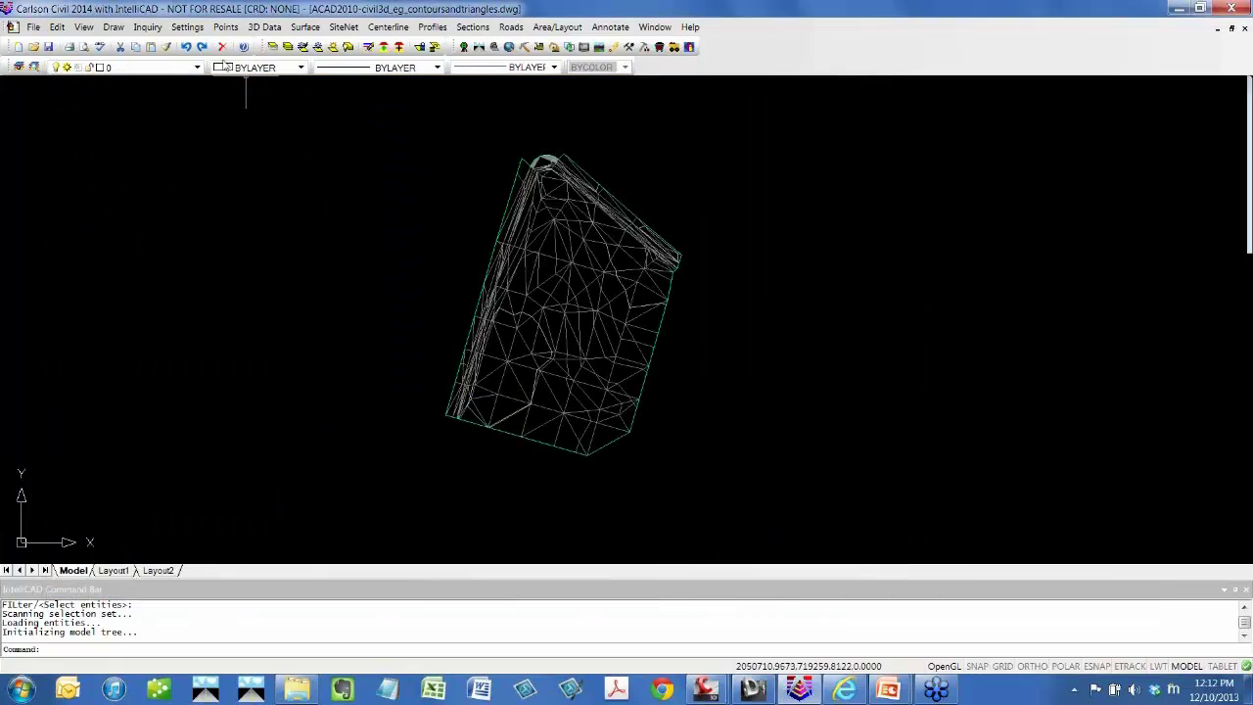
# Turn on the Drawing Inspector, then close the exported drawing without saving changes.
pyautogui.click(145, 28)
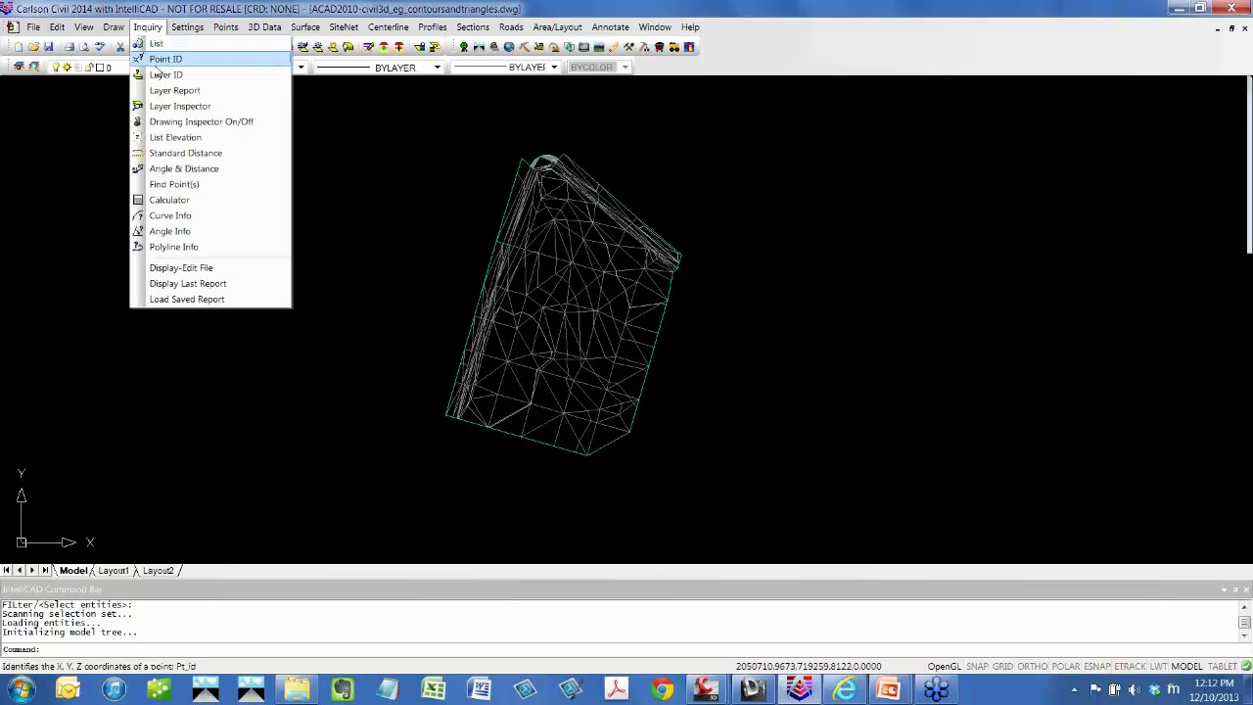
pyautogui.click(176, 122)
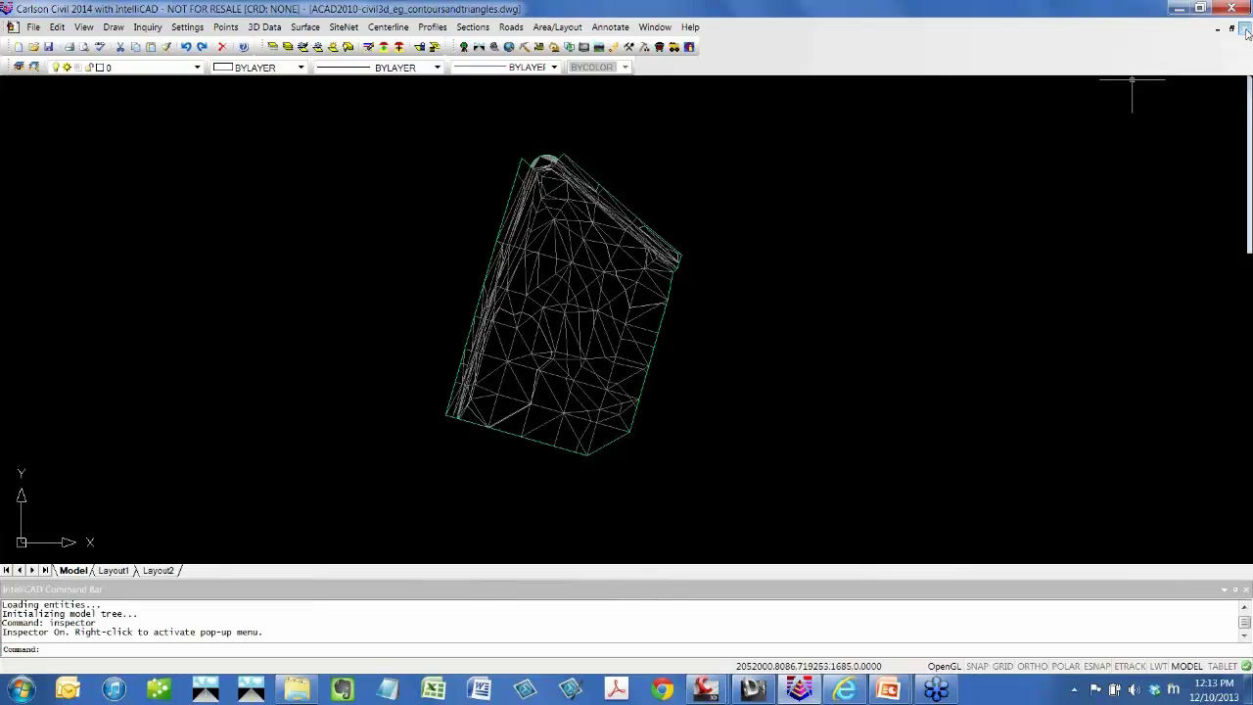
pyautogui.click(1244, 29)
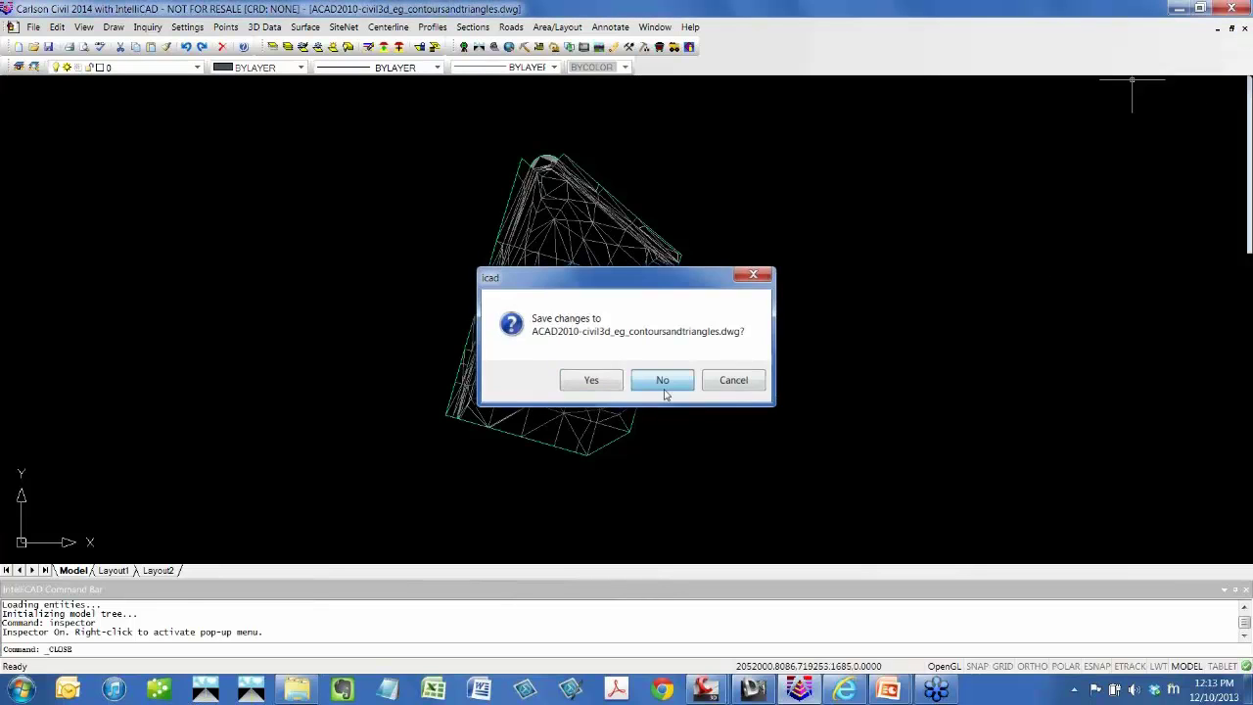
pyautogui.click(661, 380)
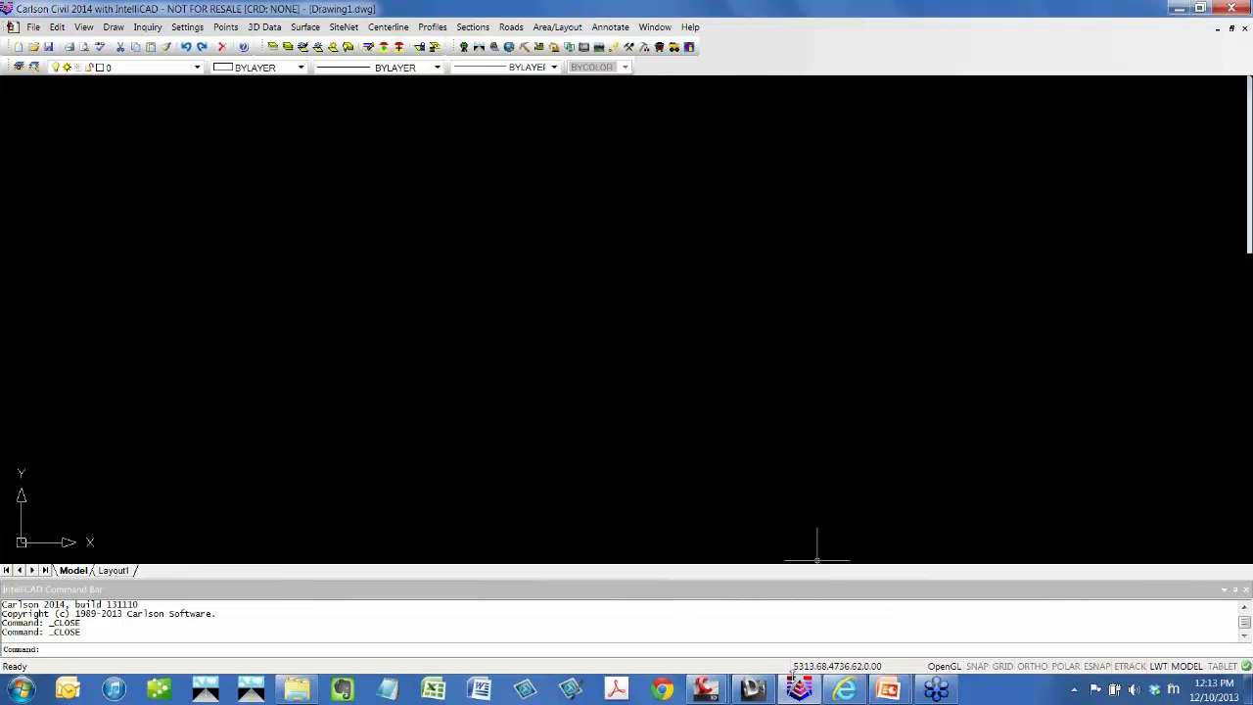
# Switch to AutoCAD Civil 3D 2012 with the civil3d_eg_contoursandtriangles.dwg drawing in view.
pyautogui.click(718, 692)
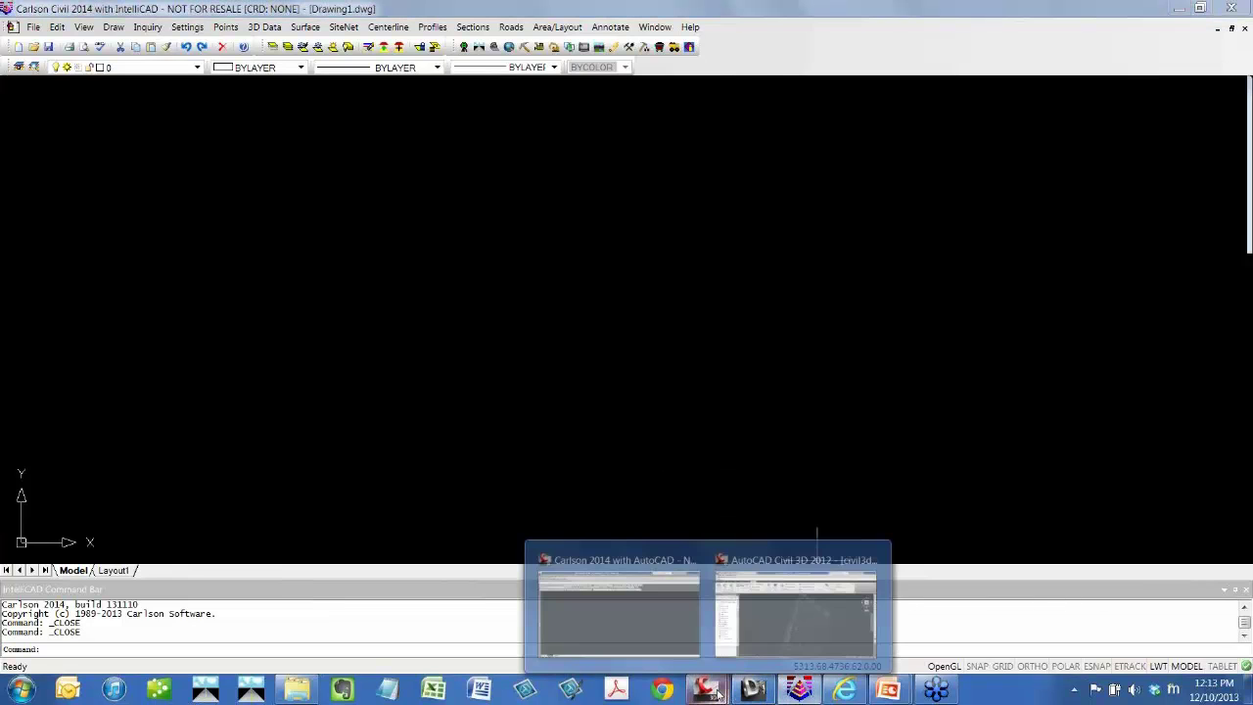
pyautogui.click(759, 615)
pyautogui.scroll(-2, 703, 370)
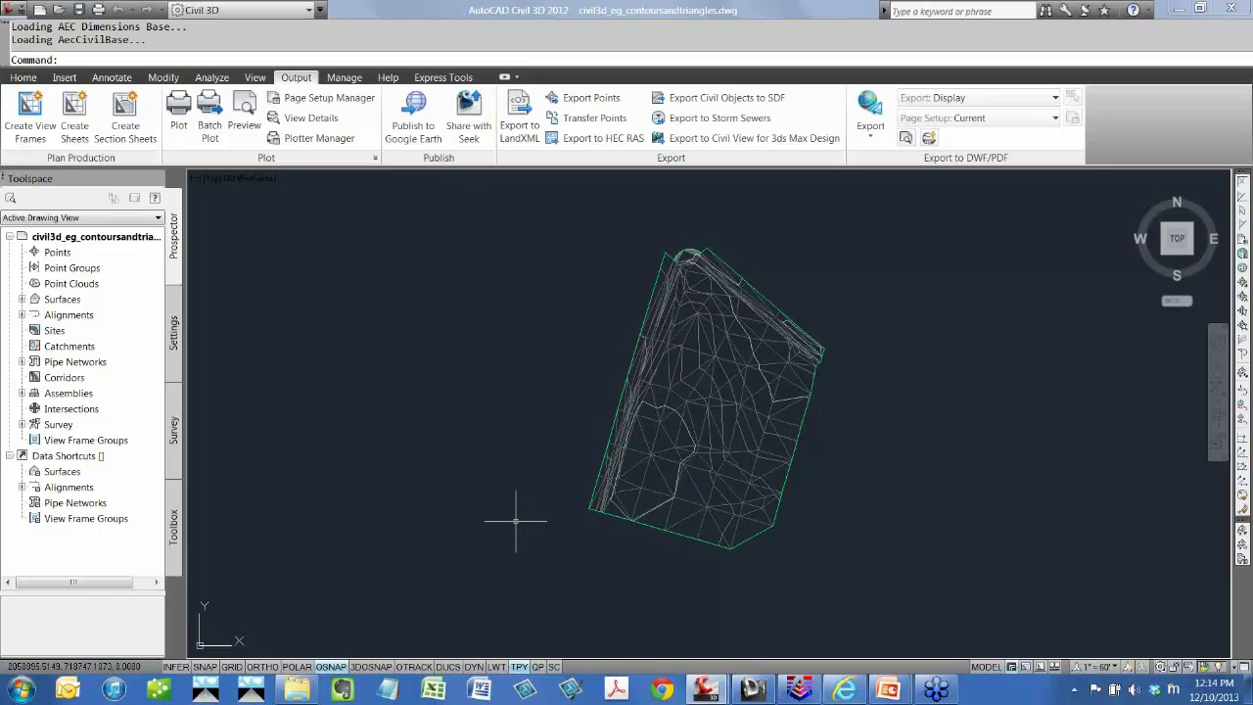
# Switch to Internet Explorer and examine the LandXML file's path, source application name and version.
pyautogui.click(848, 691)
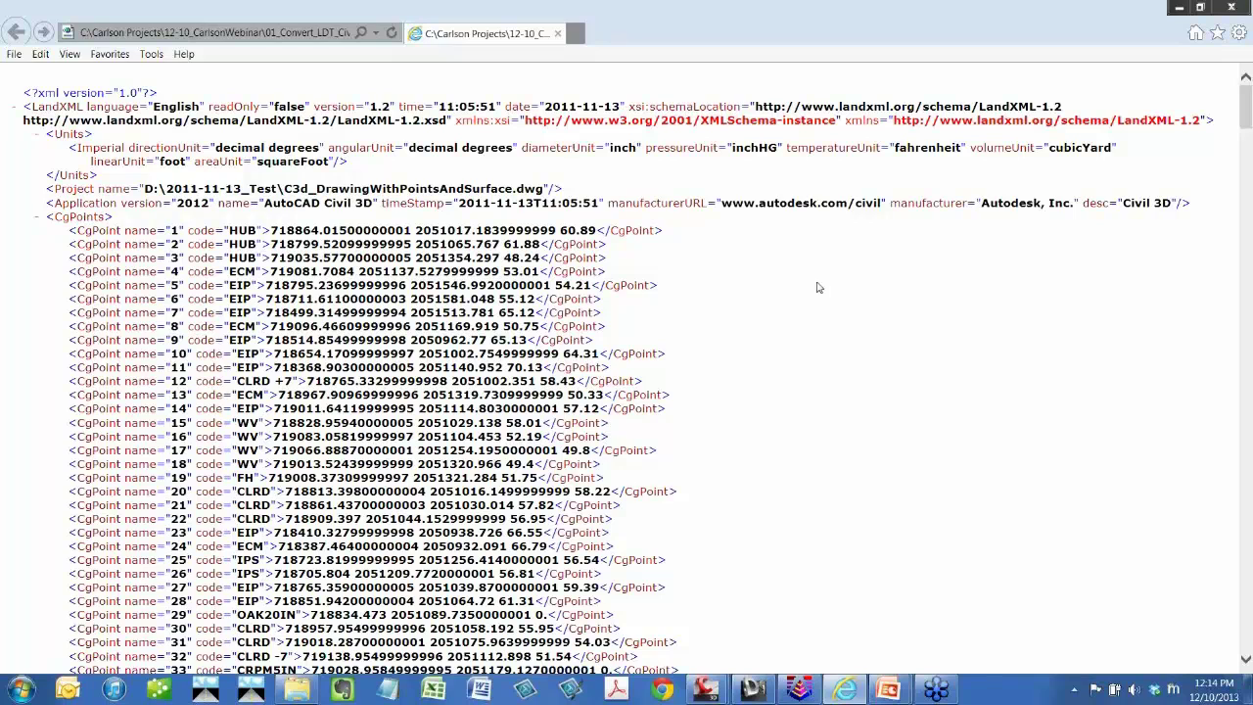
pyautogui.click(331, 33)
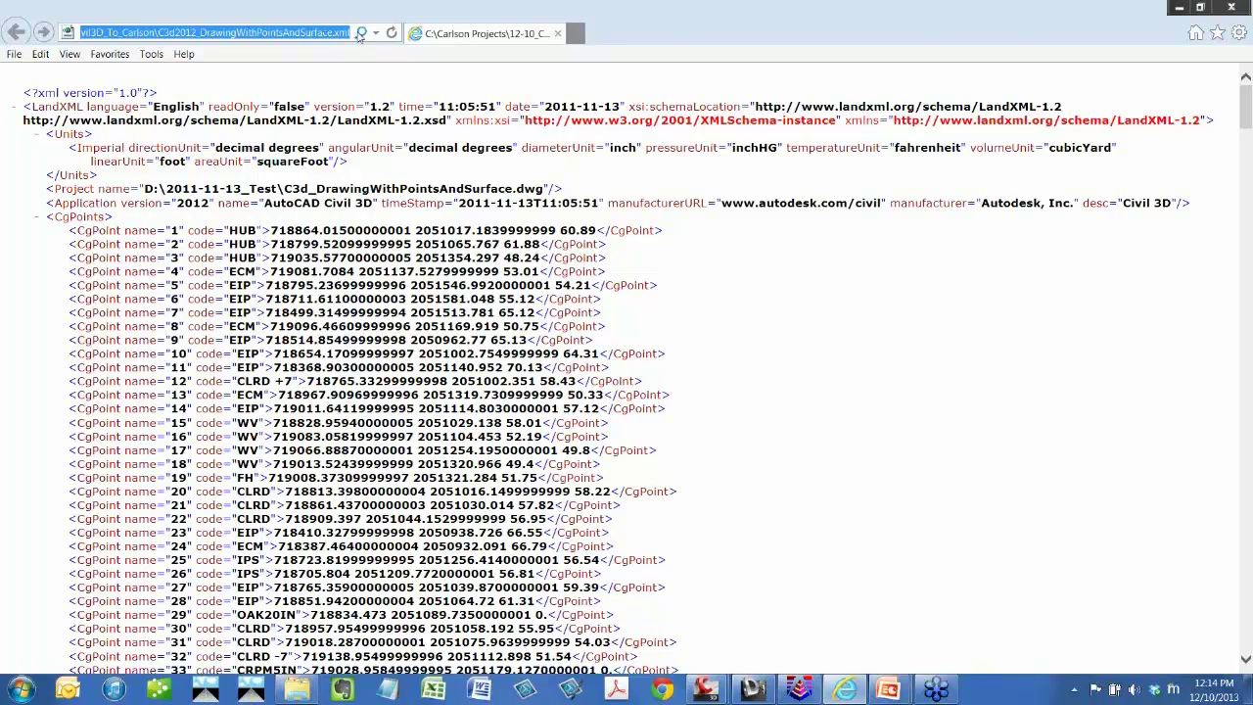
pyautogui.moveTo(250, 202); pyautogui.dragTo(446, 203)
pyautogui.moveTo(166, 203); pyautogui.dragTo(250, 203)
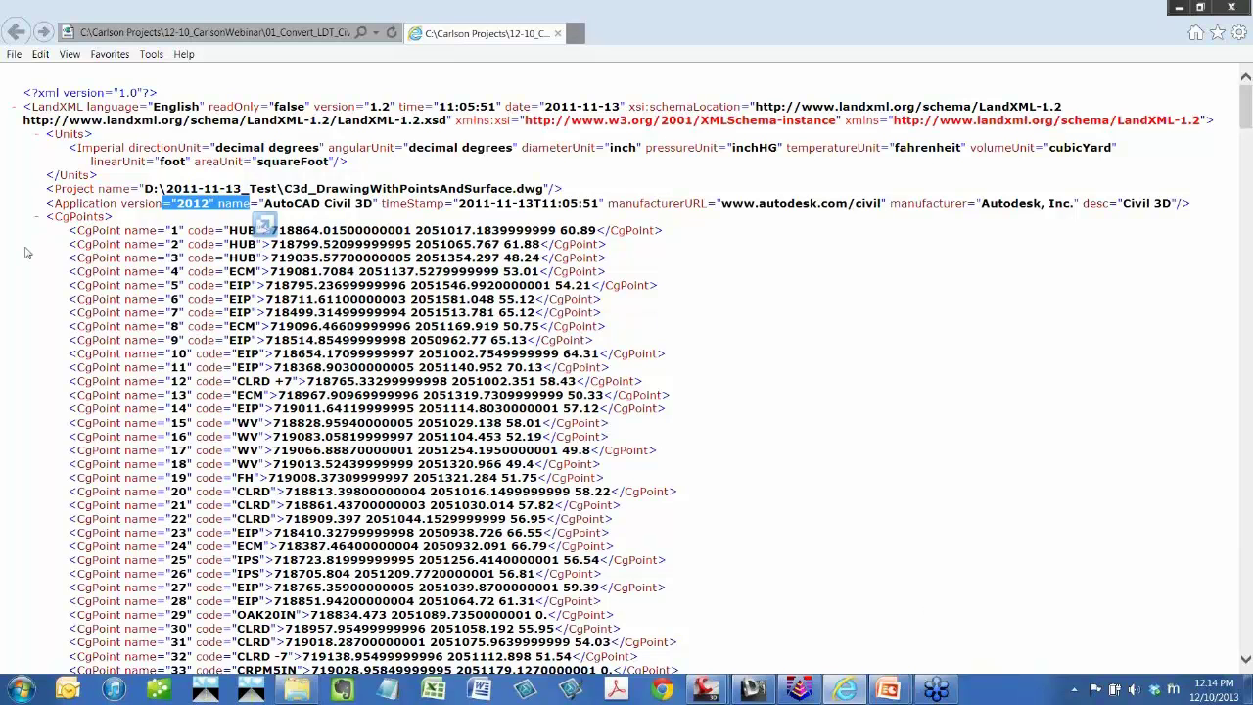
# Review the LandXML point data, then collapse the CgPoints list and the Topo point group.
pyautogui.scroll(-1, 27, 253)
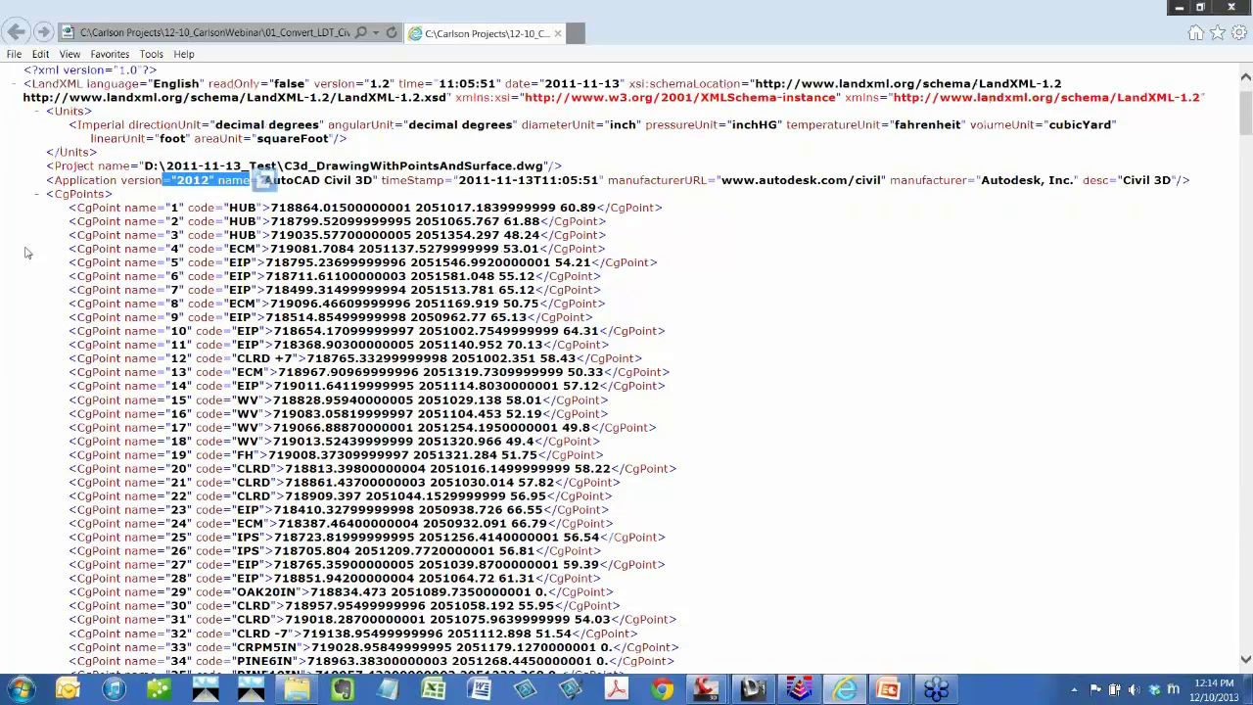
pyautogui.scroll(-3, 28, 253)
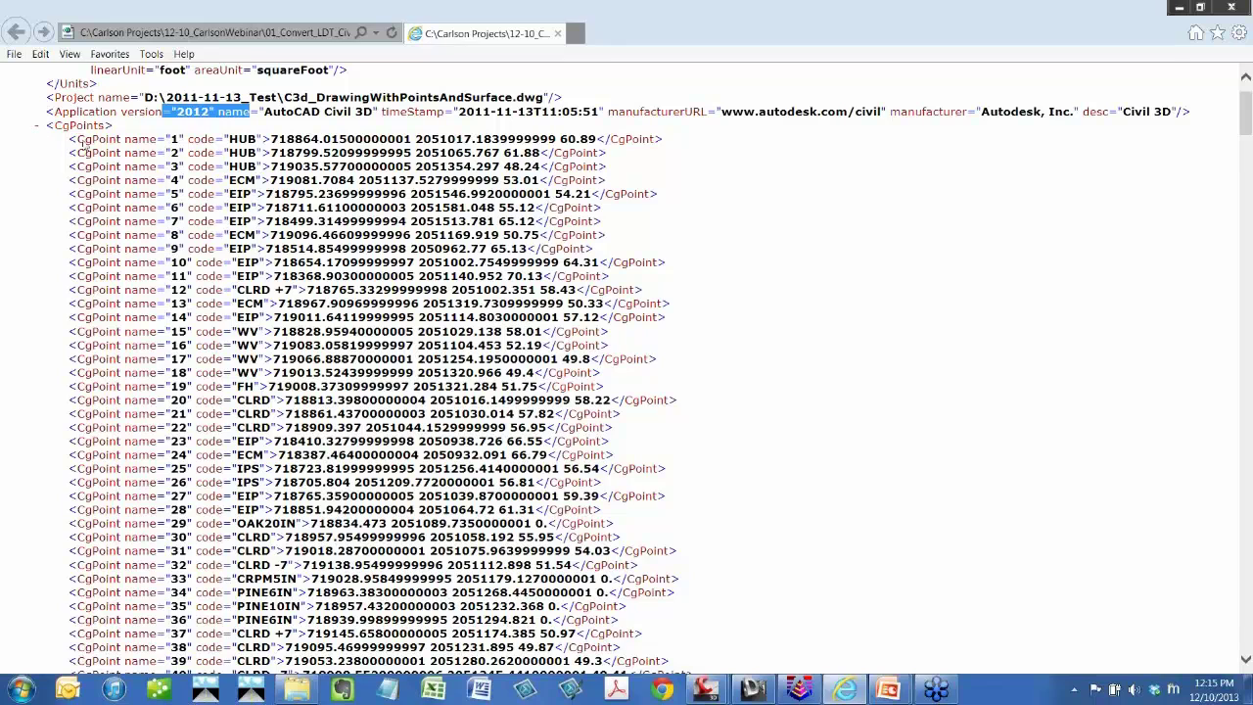
pyautogui.click(37, 129)
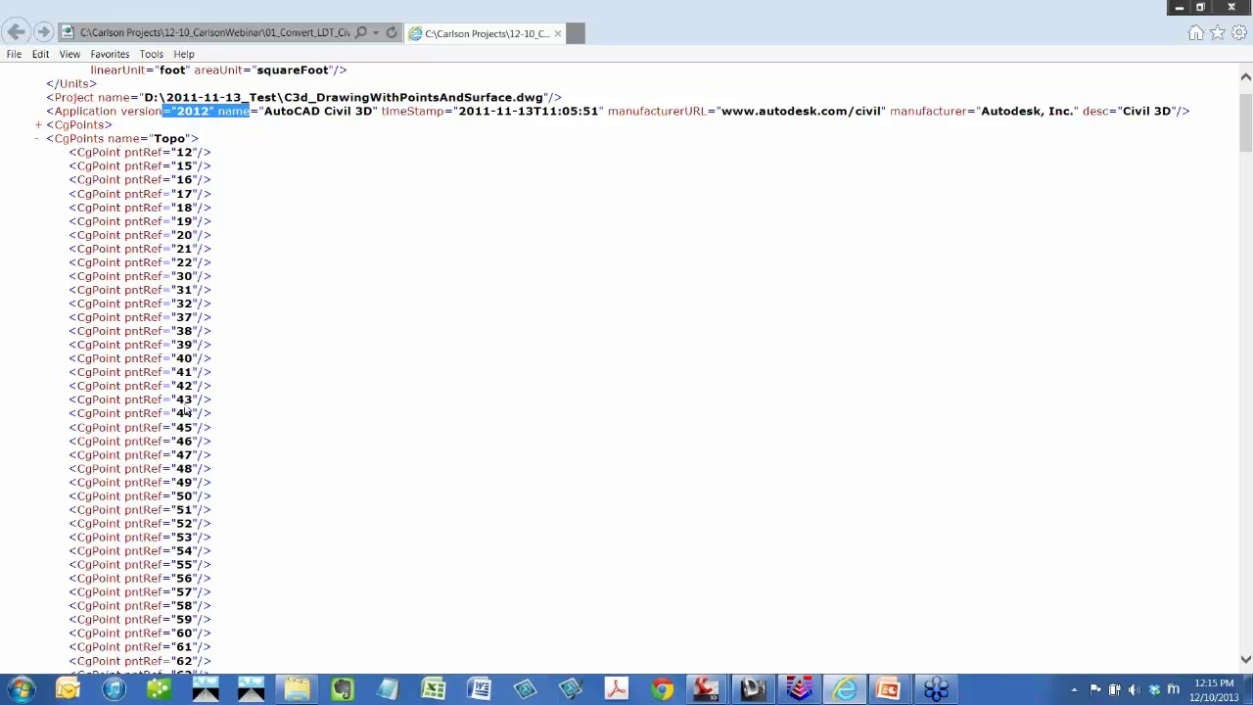
pyautogui.click(37, 142)
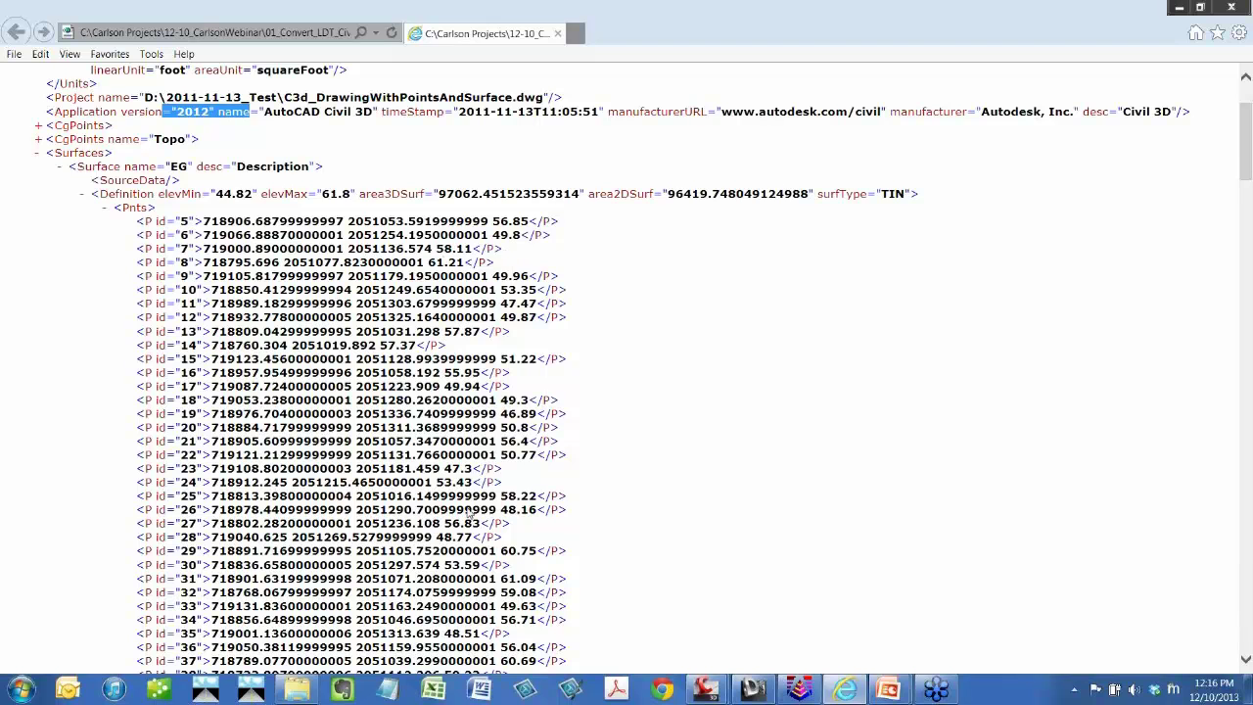
# Examine the coordinates of the EG surface points in the LandXML file, then collapse the Pnts list.
pyautogui.scroll(-2, 468, 515)
pyautogui.scroll(-10, 468, 512)
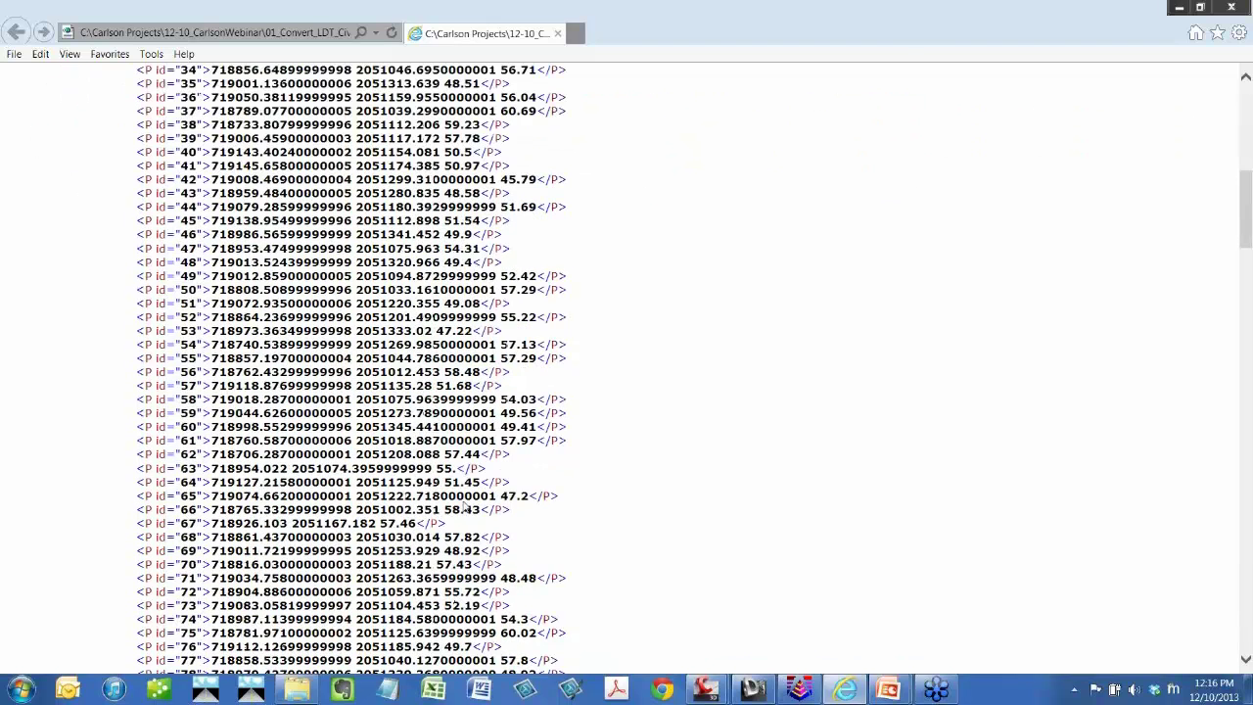
pyautogui.scroll(8, 466, 506)
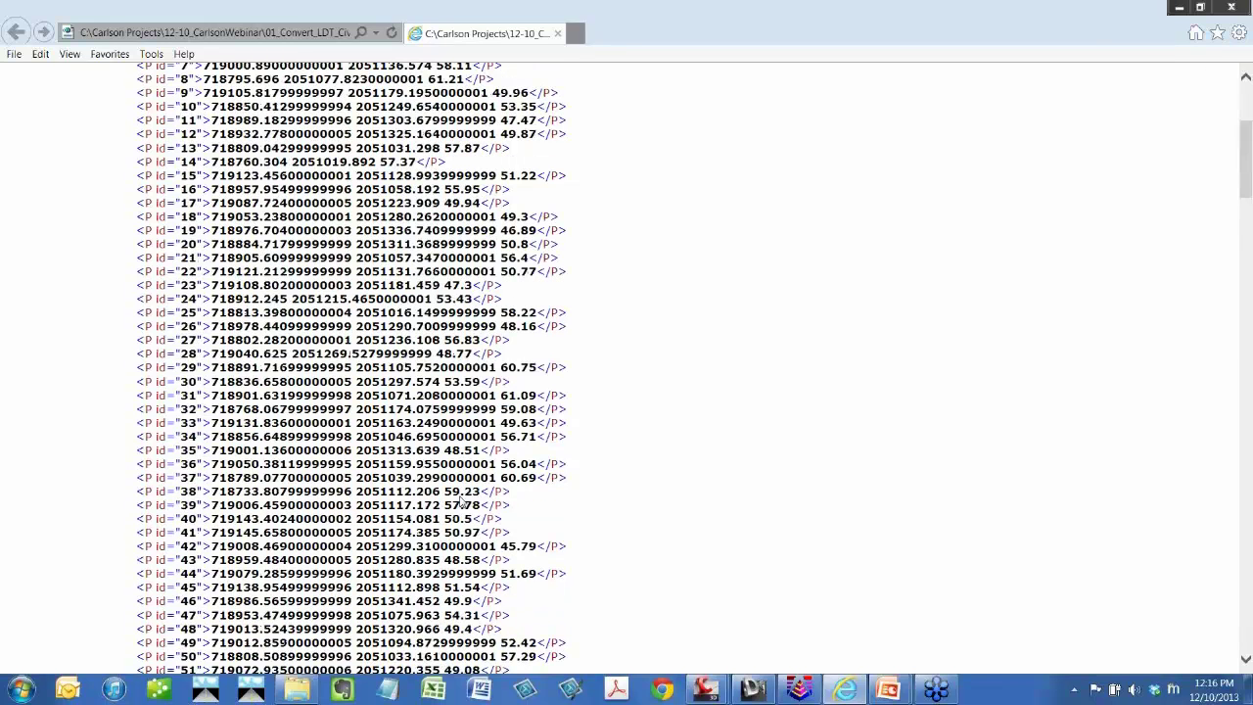
pyautogui.scroll(6, 462, 501)
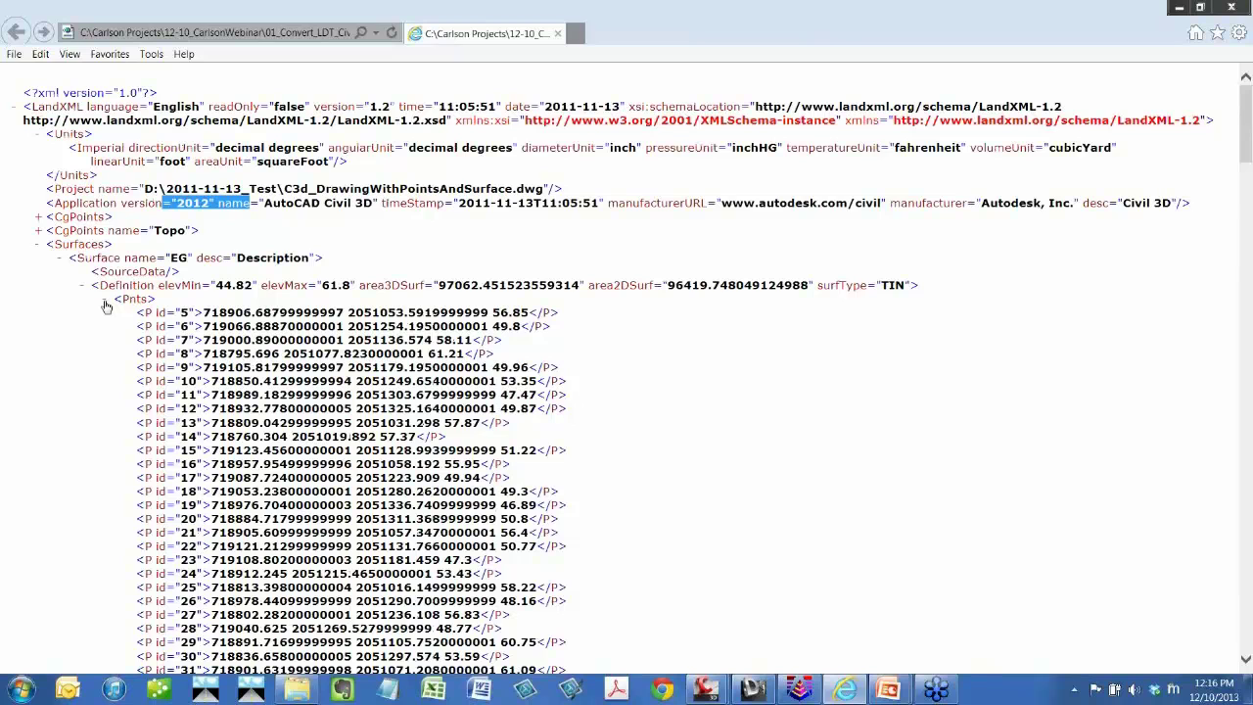
pyautogui.click(107, 300)
# Examine the triangle definitions of the EG surface in the LandXML file, then collapse the Faces list.
pyautogui.scroll(-2, 89, 327)
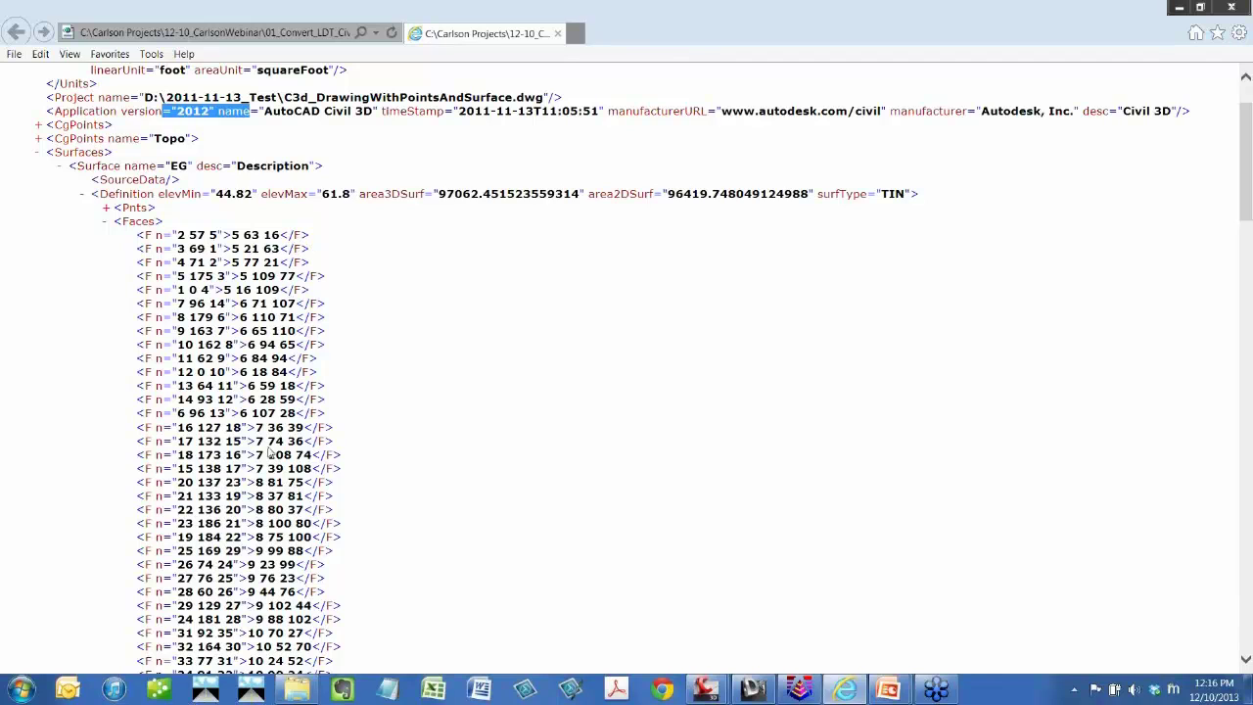
pyautogui.scroll(-1, 275, 456)
pyautogui.scroll(-9, 275, 456)
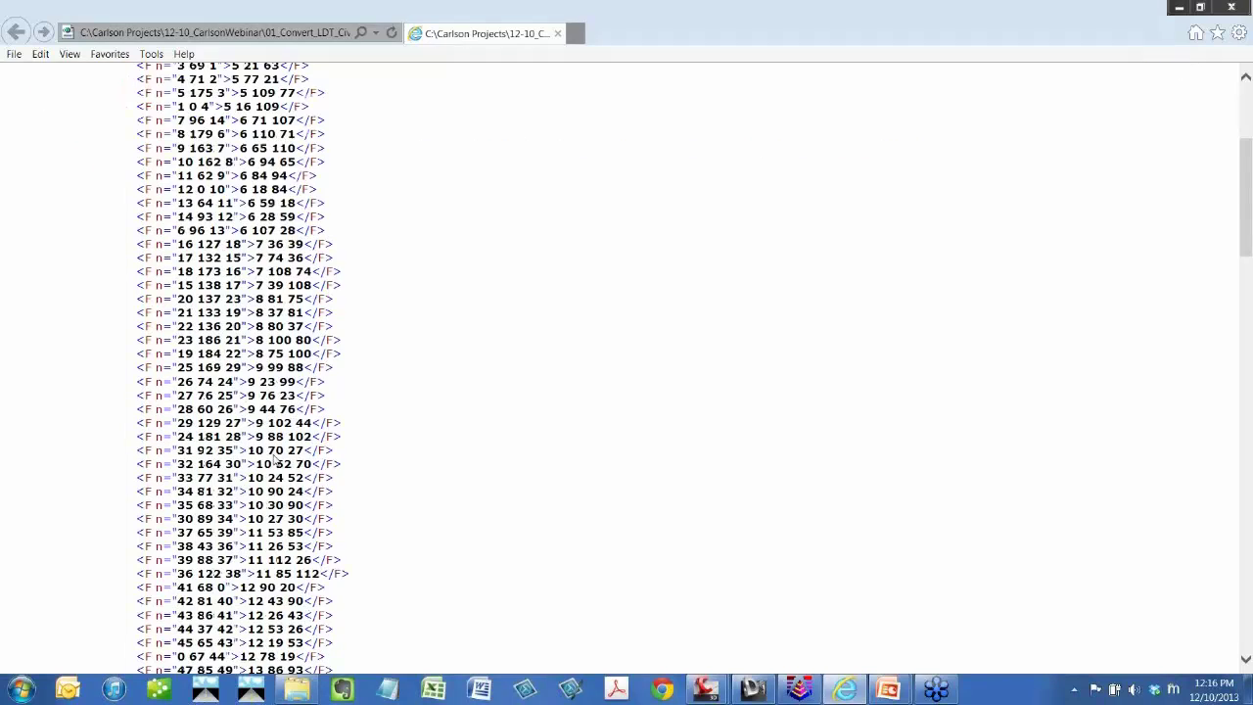
pyautogui.scroll(12, 272, 381)
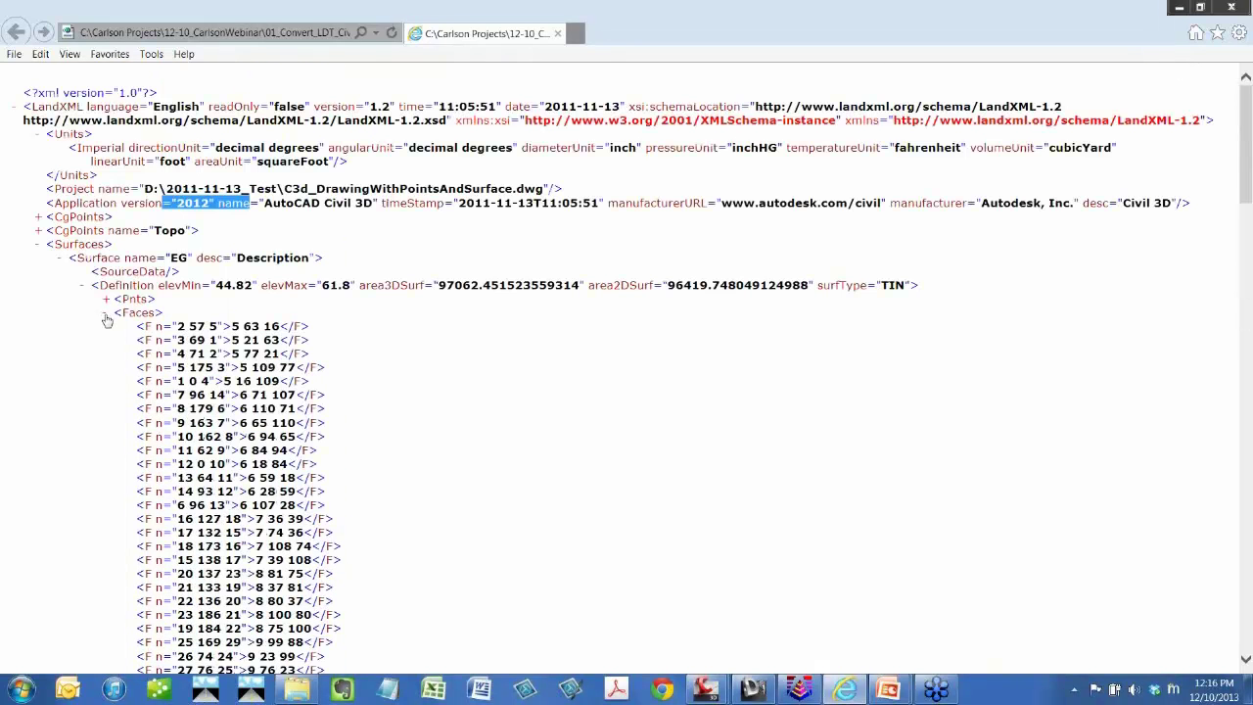
pyautogui.click(107, 314)
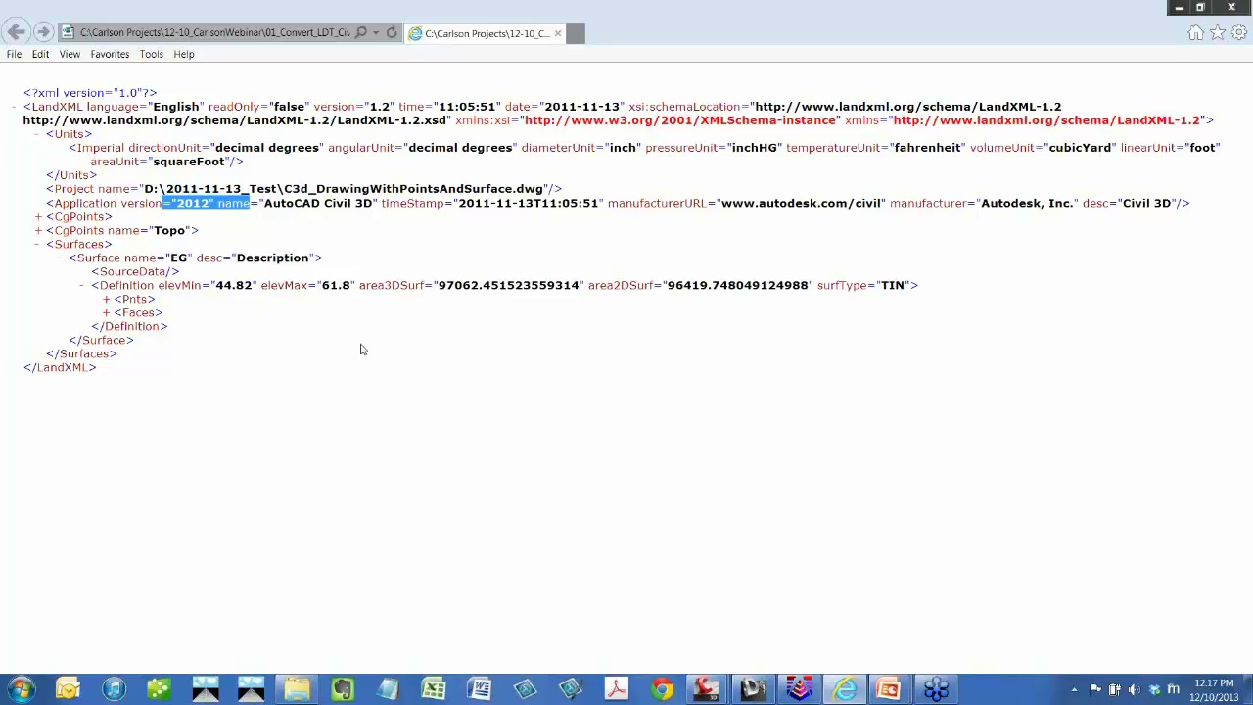
# Close the browser to return to Civil 3D and expand the drawing's Surfaces collection, dismissing the event viewer.
pyautogui.click(1231, 13)
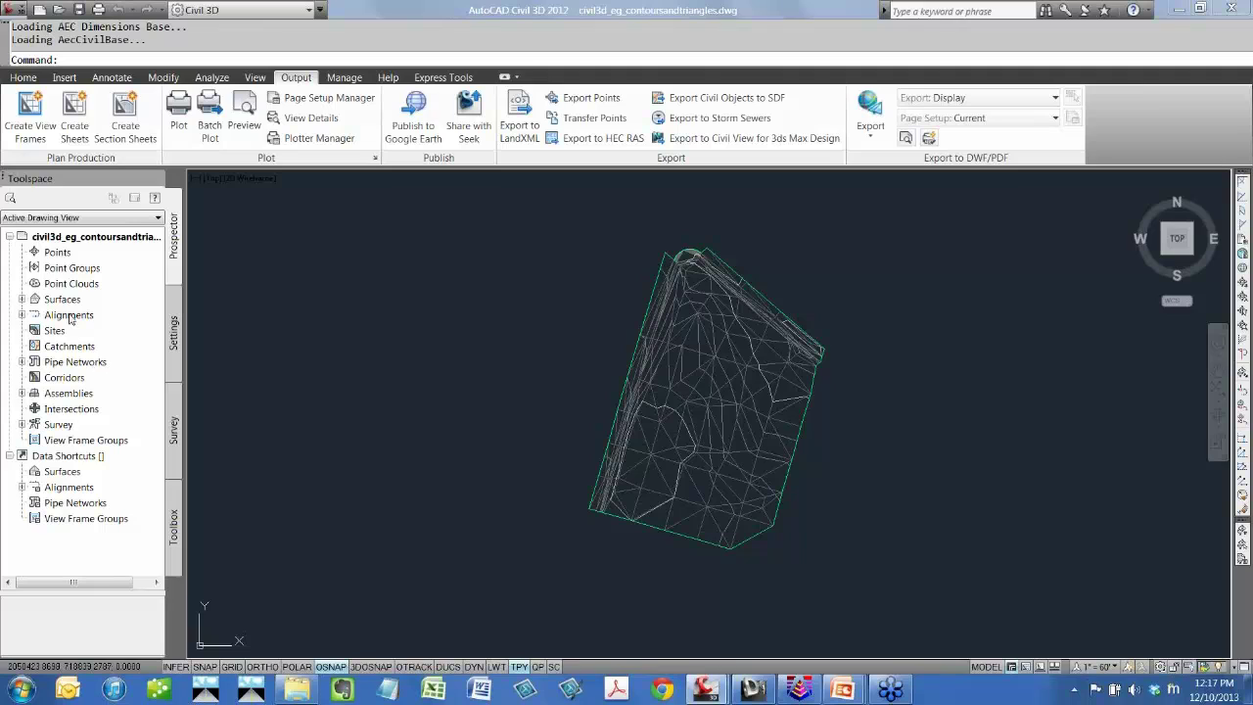
pyautogui.click(21, 300)
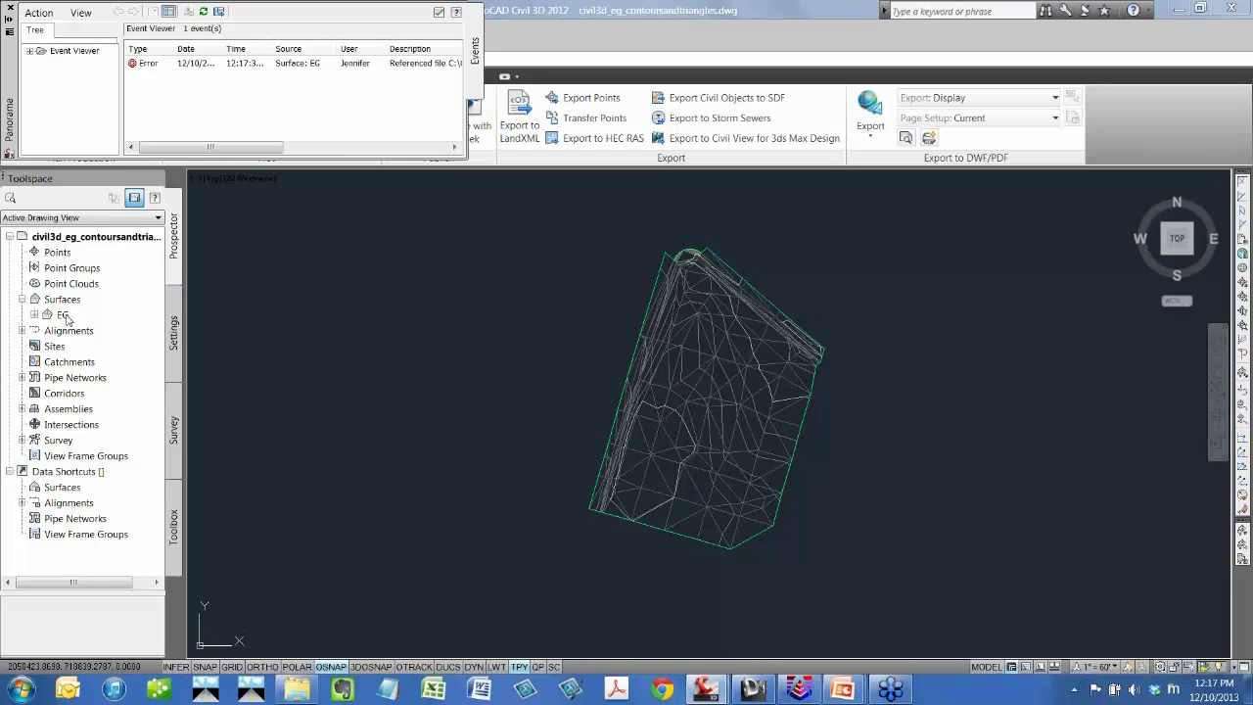
pyautogui.click(9, 11)
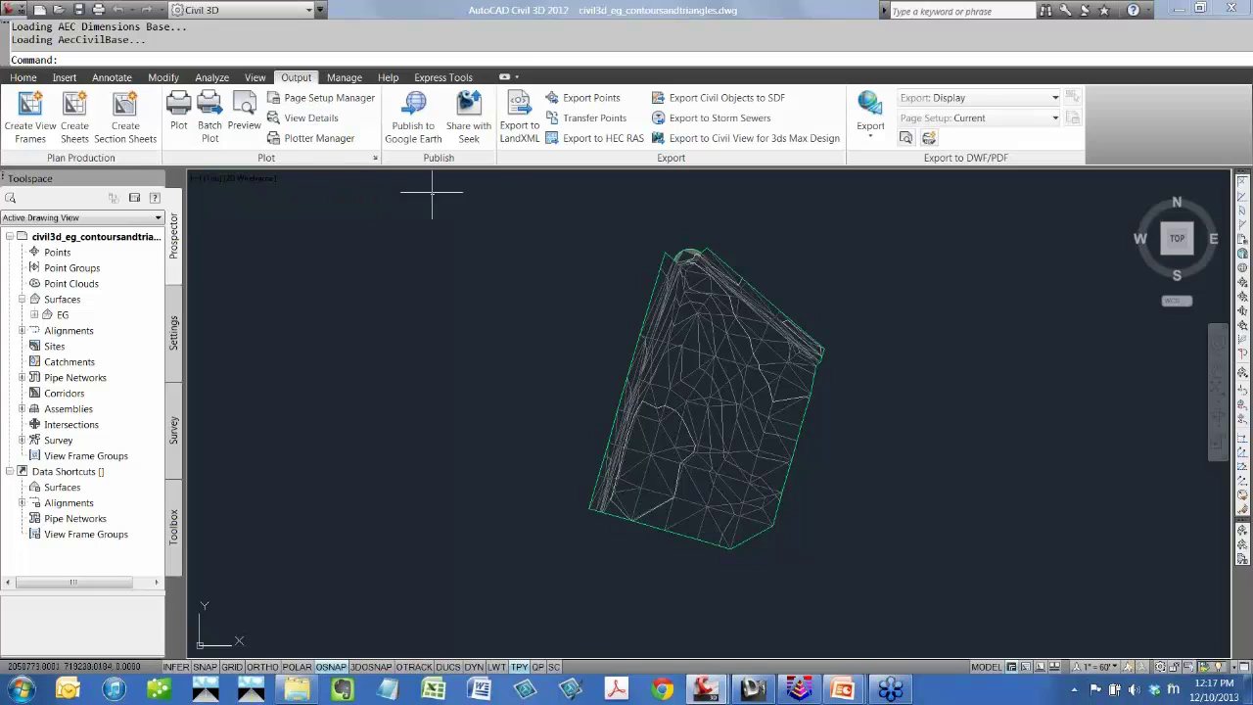
# Start a LandXML export of the EG surface, excluding point groups, alignments, pipe networks and corridors, and accept the object selection.
pyautogui.click(533, 147)
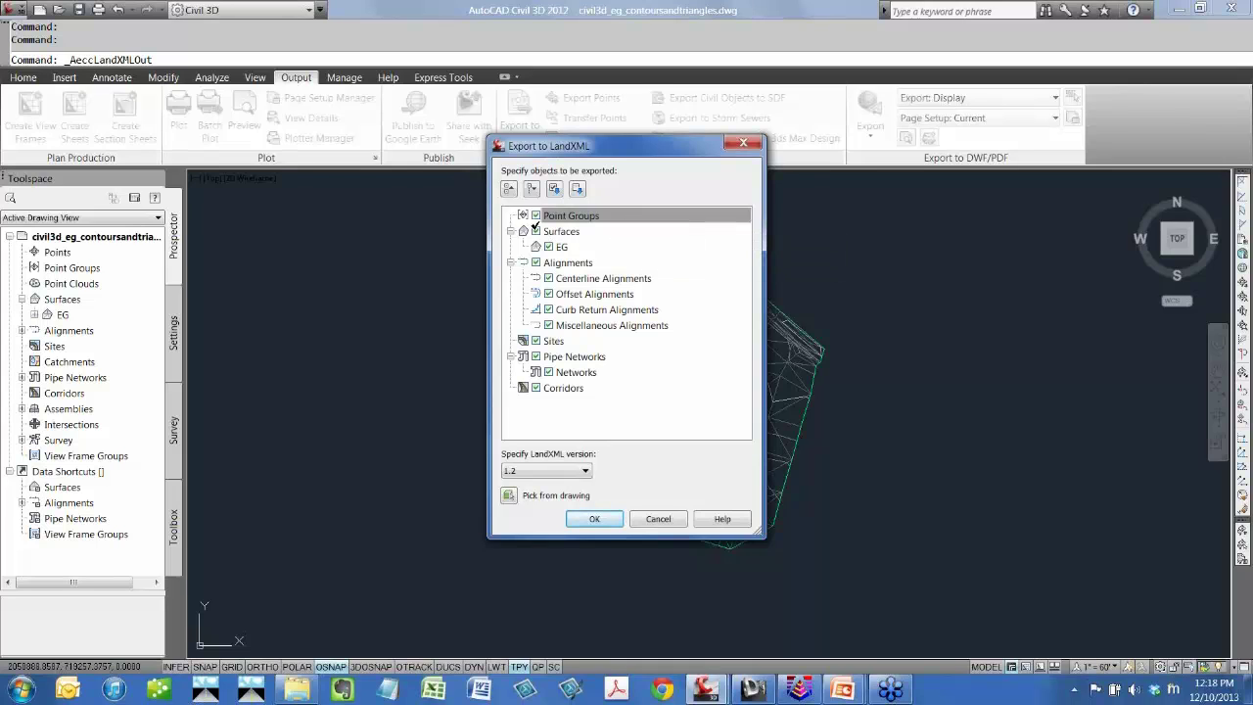
pyautogui.click(536, 216)
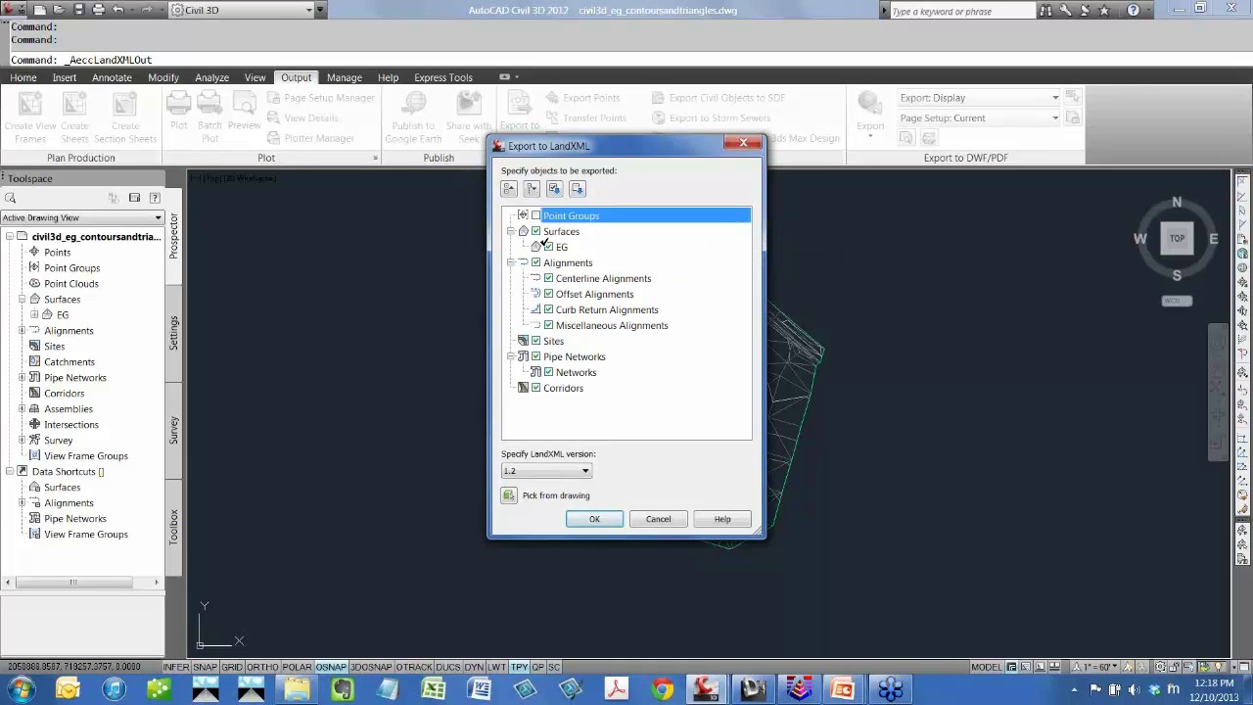
pyautogui.click(535, 263)
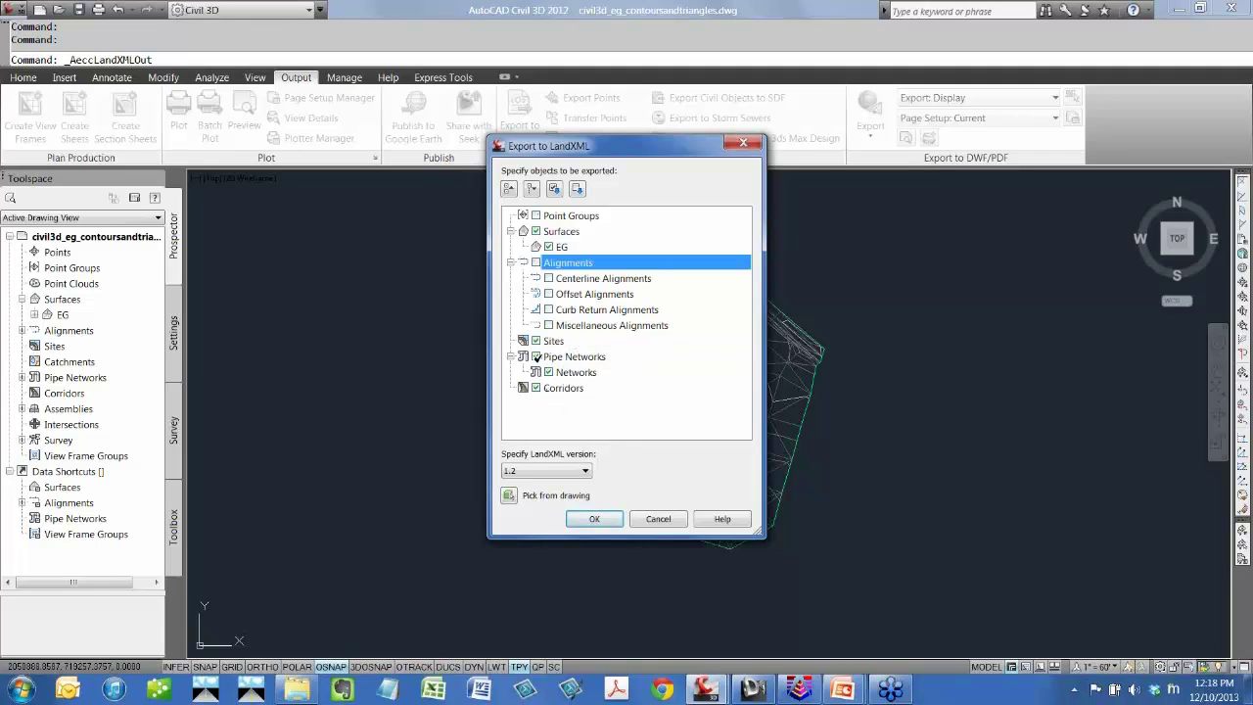
pyautogui.click(535, 356)
pyautogui.click(537, 387)
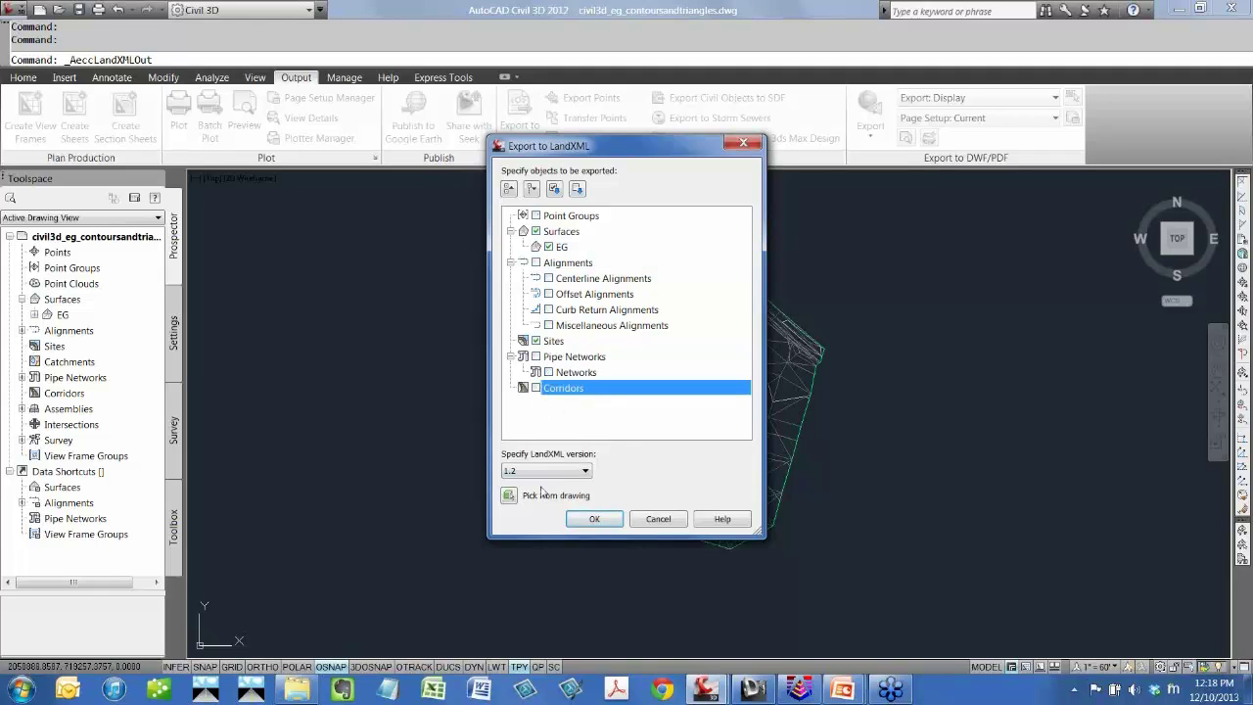
pyautogui.click(591, 521)
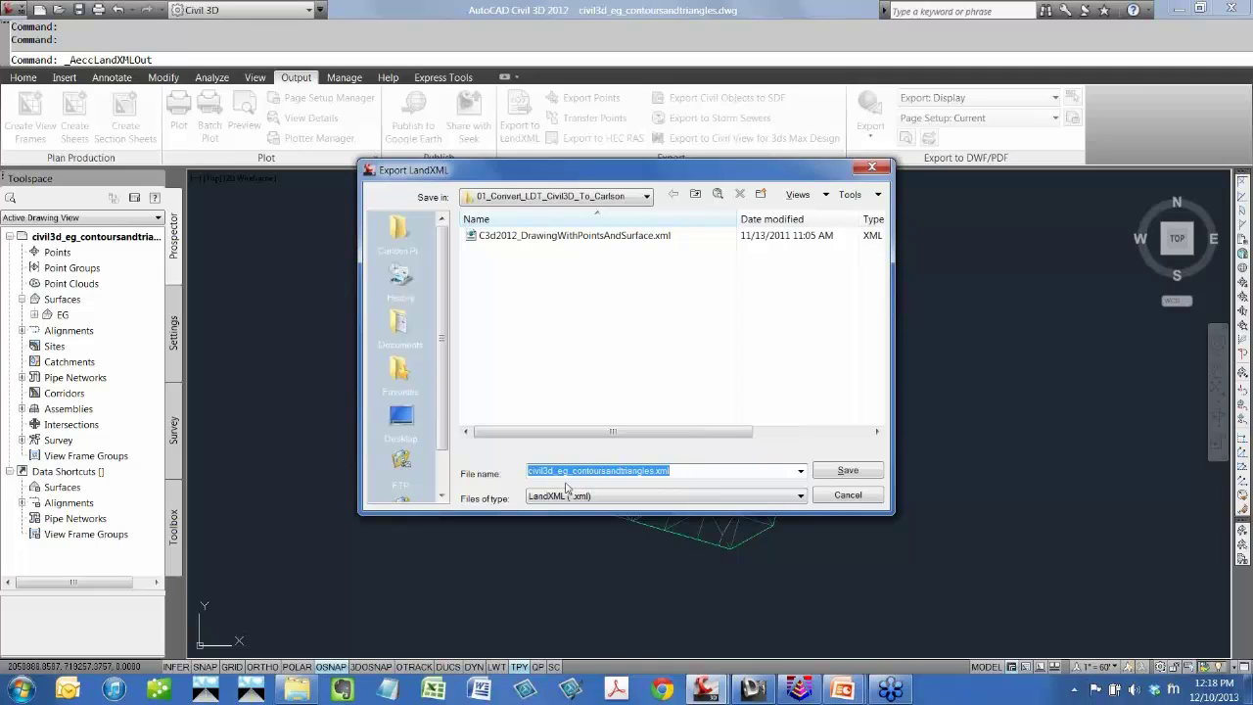
# Name the LandXML export 12-10_outtocarlson_civil3d_eg_contoursandtriangles.xml and save it in the 01_Convert_LDT_Civil3D_To_Carlson folder.
pyautogui.click(528, 472)
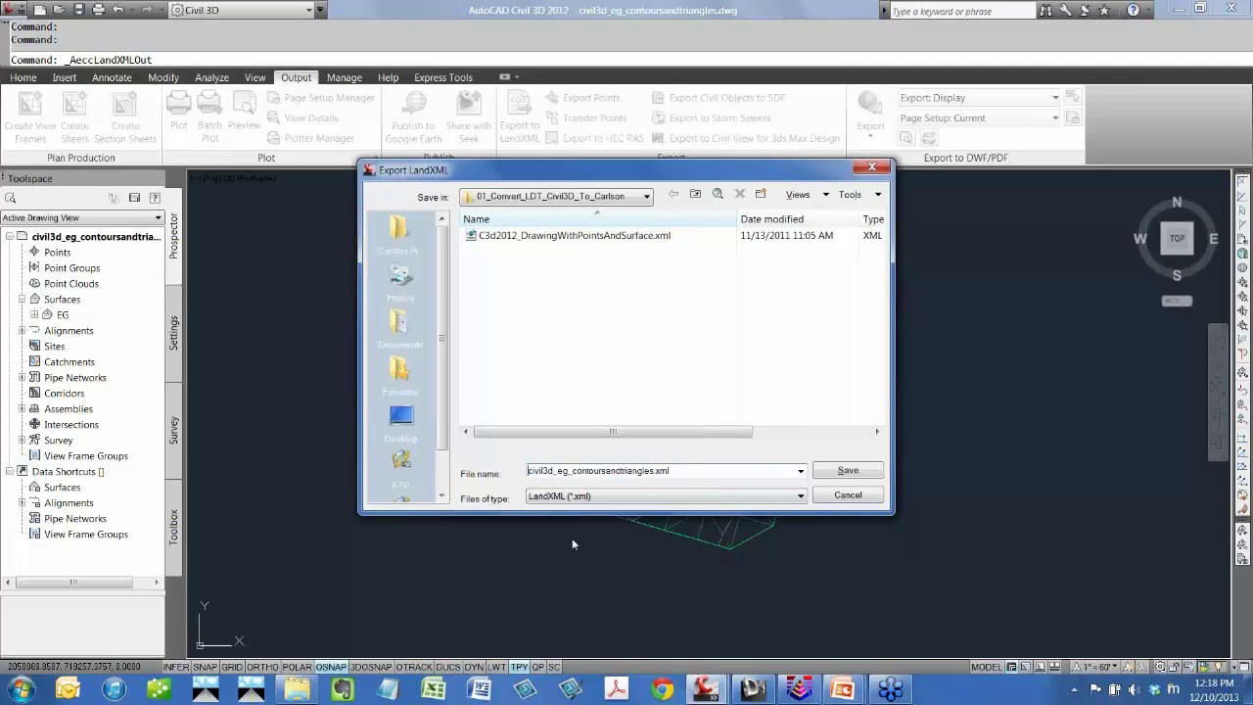
pyautogui.write('12:10')
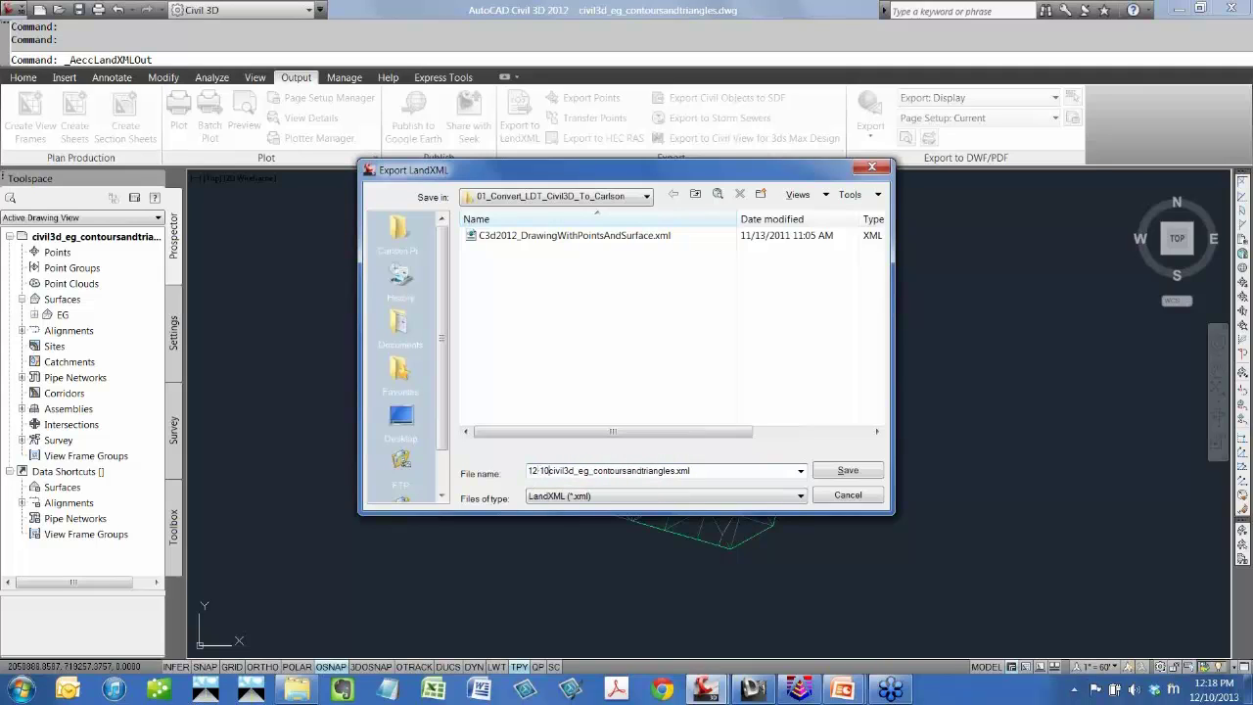
pyautogui.write('_outtocarlson_')
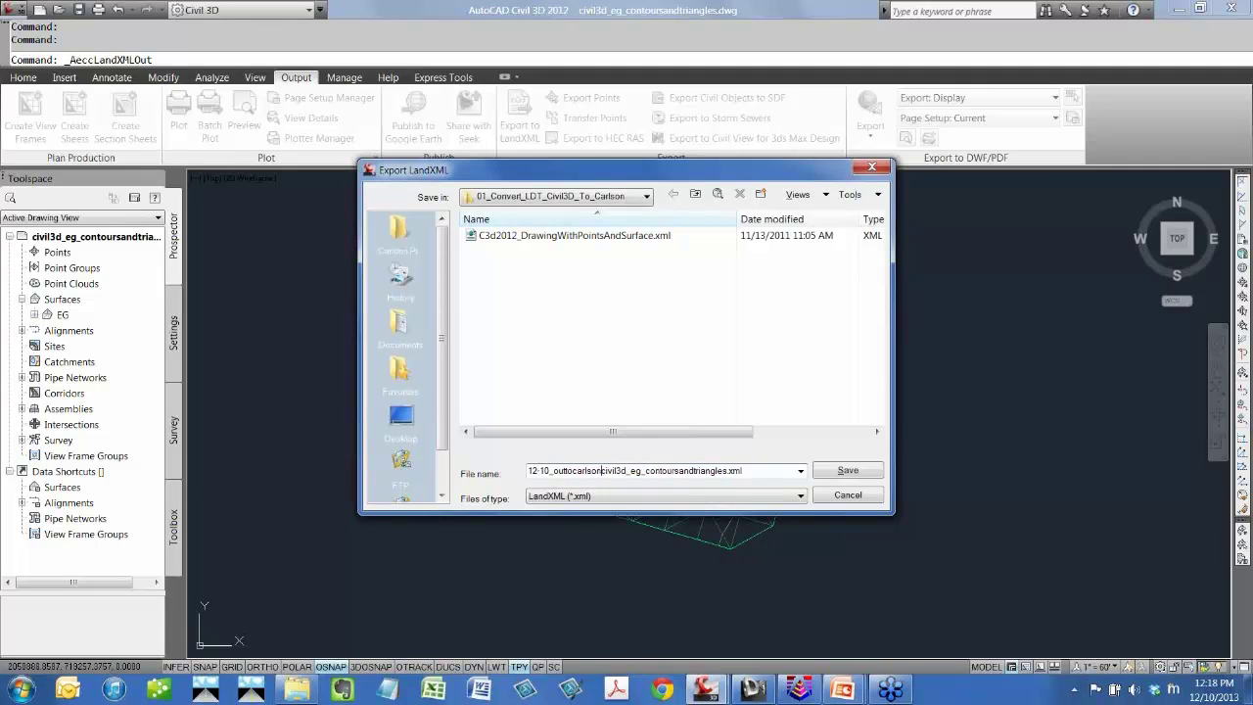
pyautogui.press('Return')
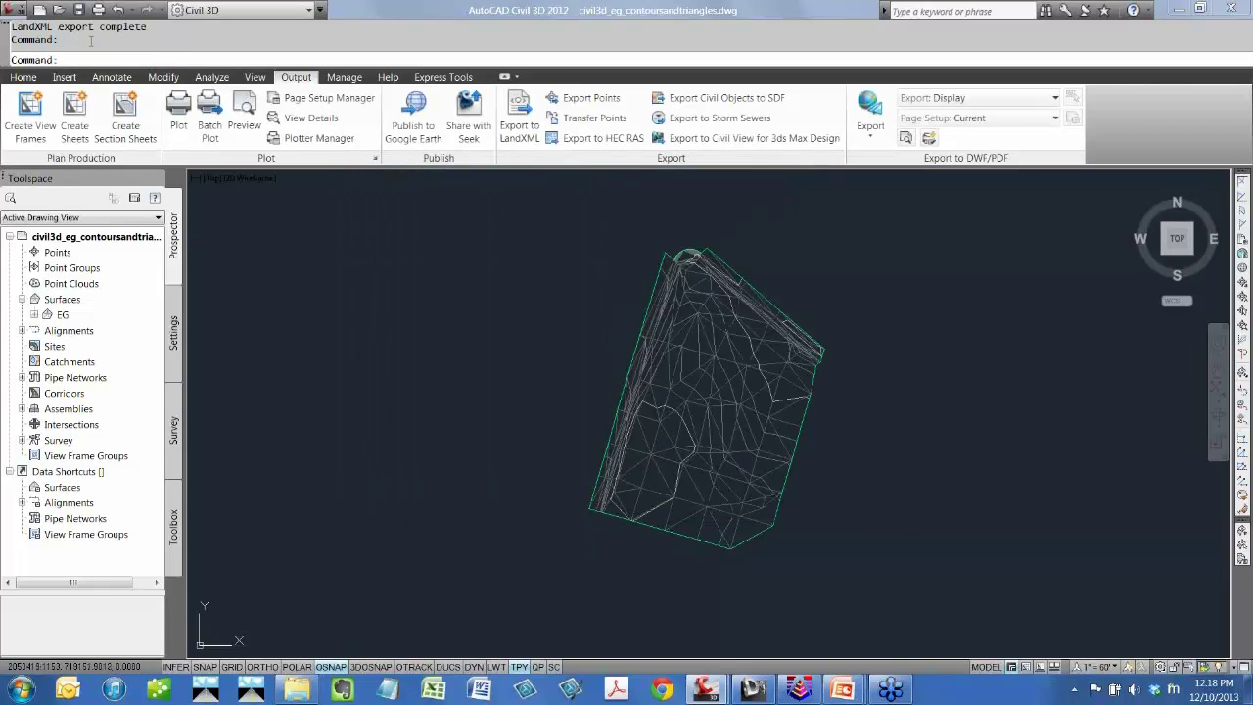
# Switch to Carlson Civil and load 12-10_outtocarlson_civil3d_eg_contoursandtriangles.xml from the 01_Convert_LDT_Civil3D_To_Carlson folder for a LandXML import.
pyautogui.click(811, 695)
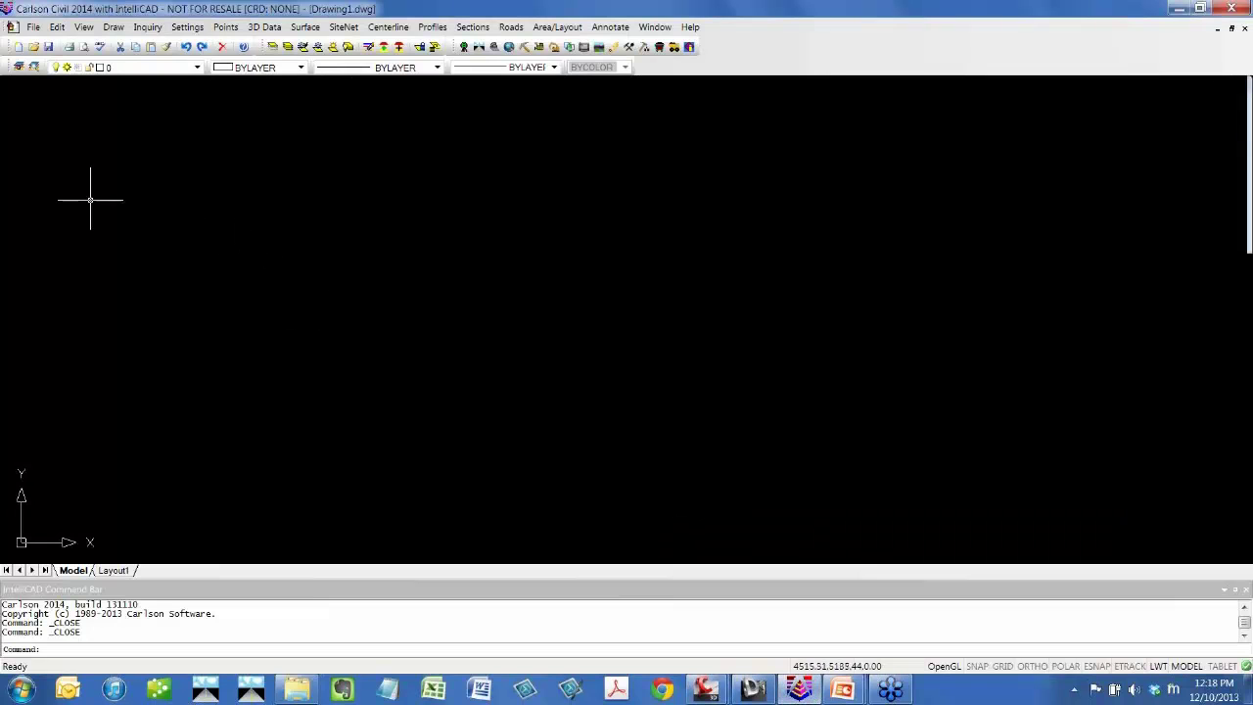
pyautogui.click(33, 27)
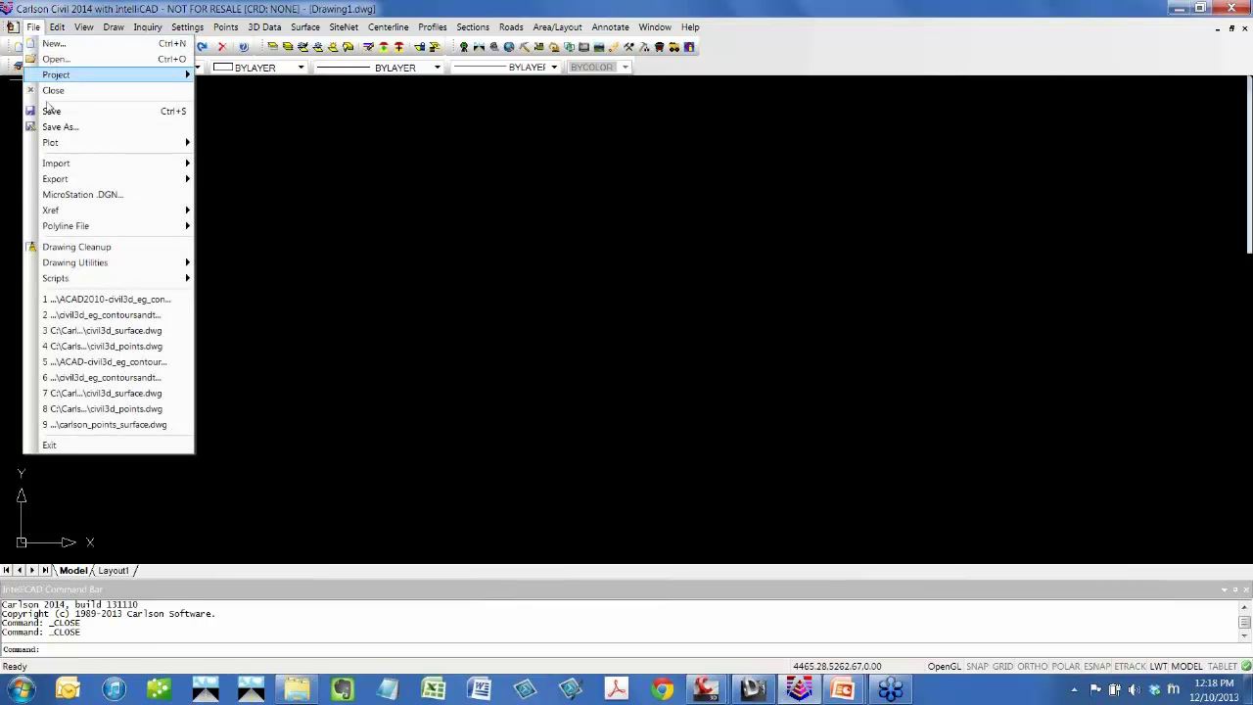
pyautogui.moveTo(56, 167)
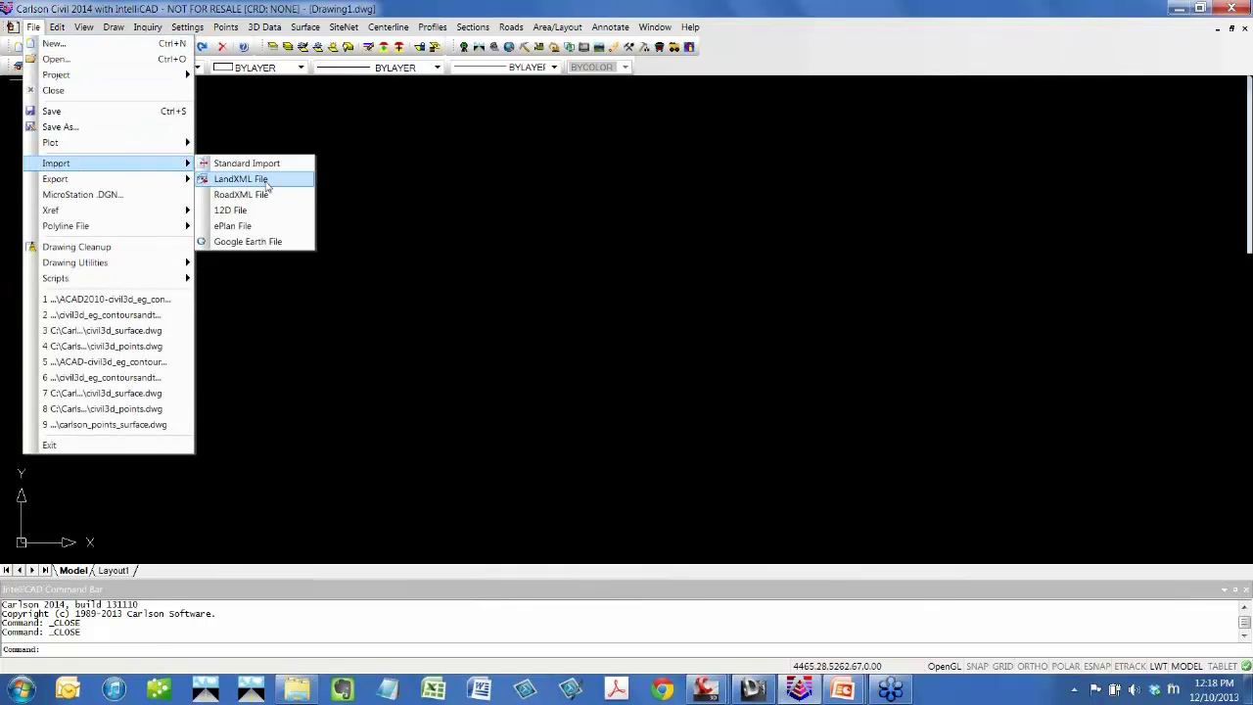
pyautogui.click(240, 178)
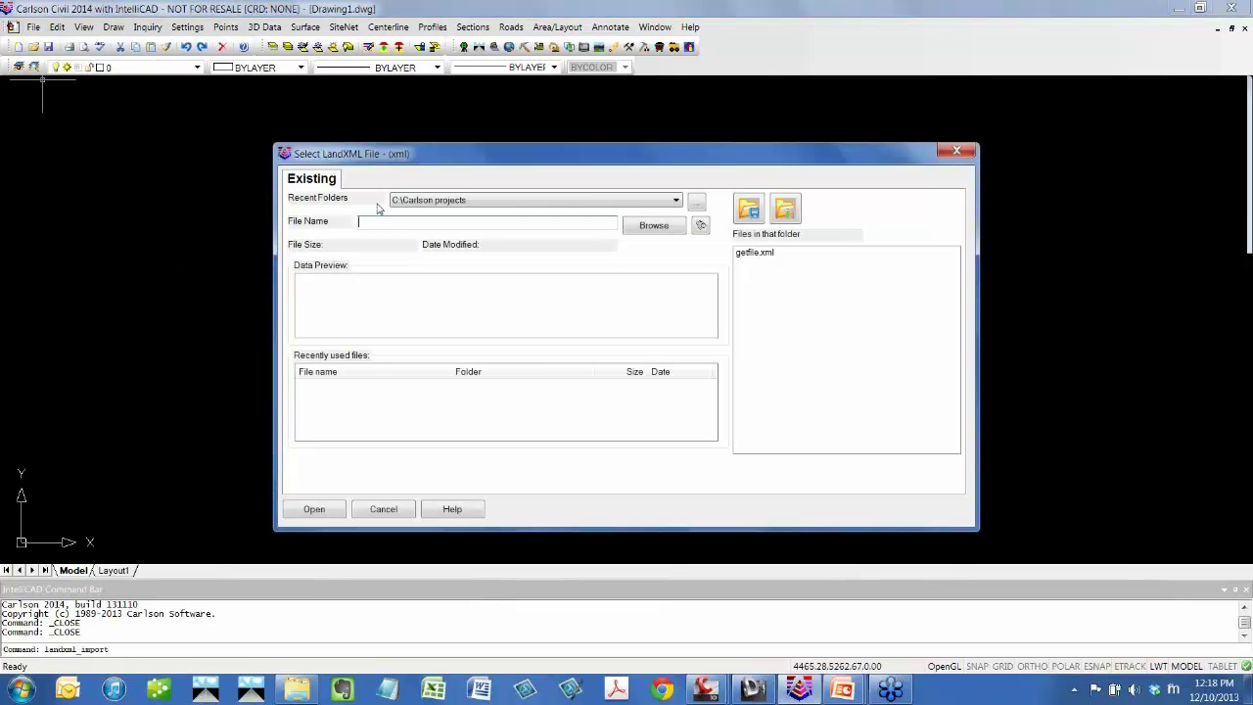
pyautogui.click(397, 201)
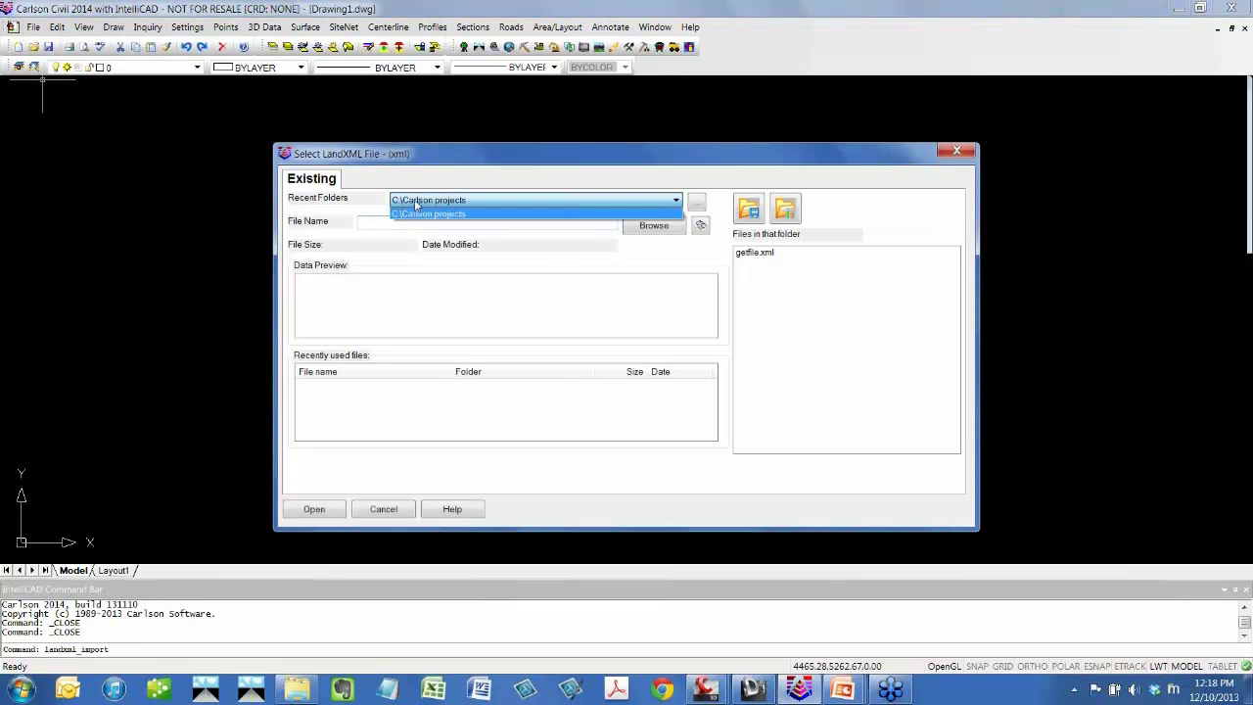
pyautogui.click(419, 213)
pyautogui.click(683, 228)
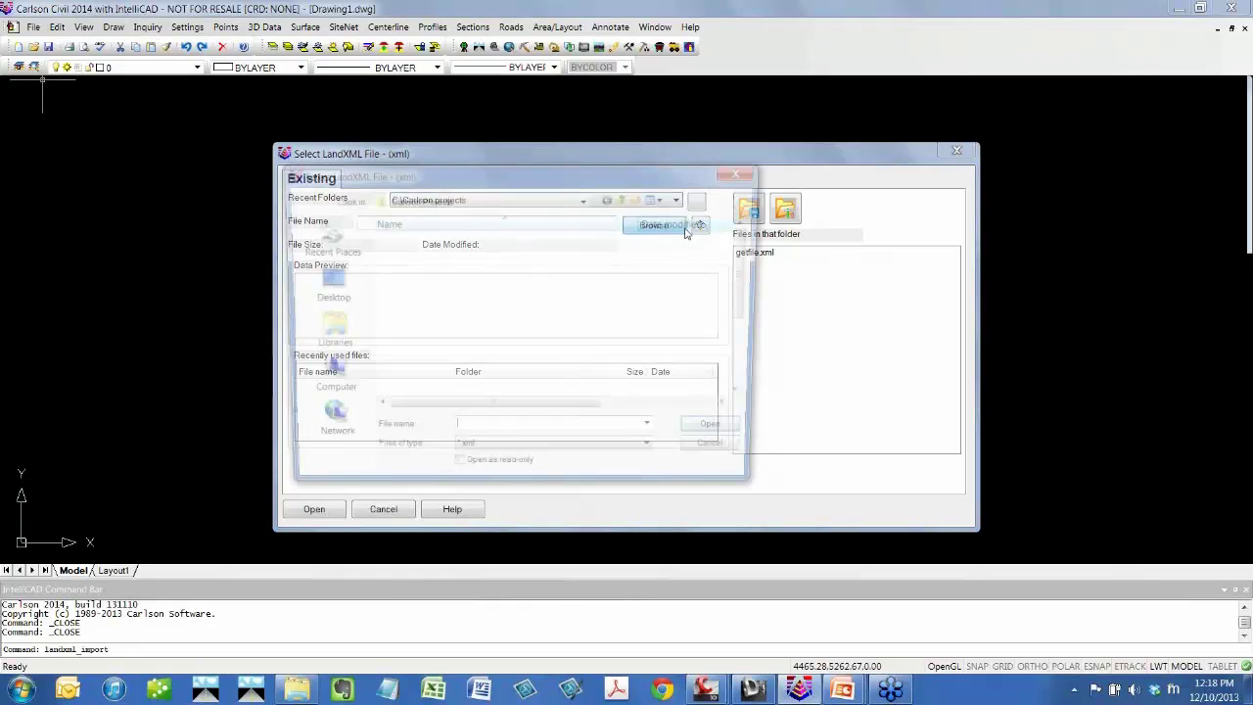
pyautogui.doubleClick(424, 241)
pyautogui.doubleClick(424, 241)
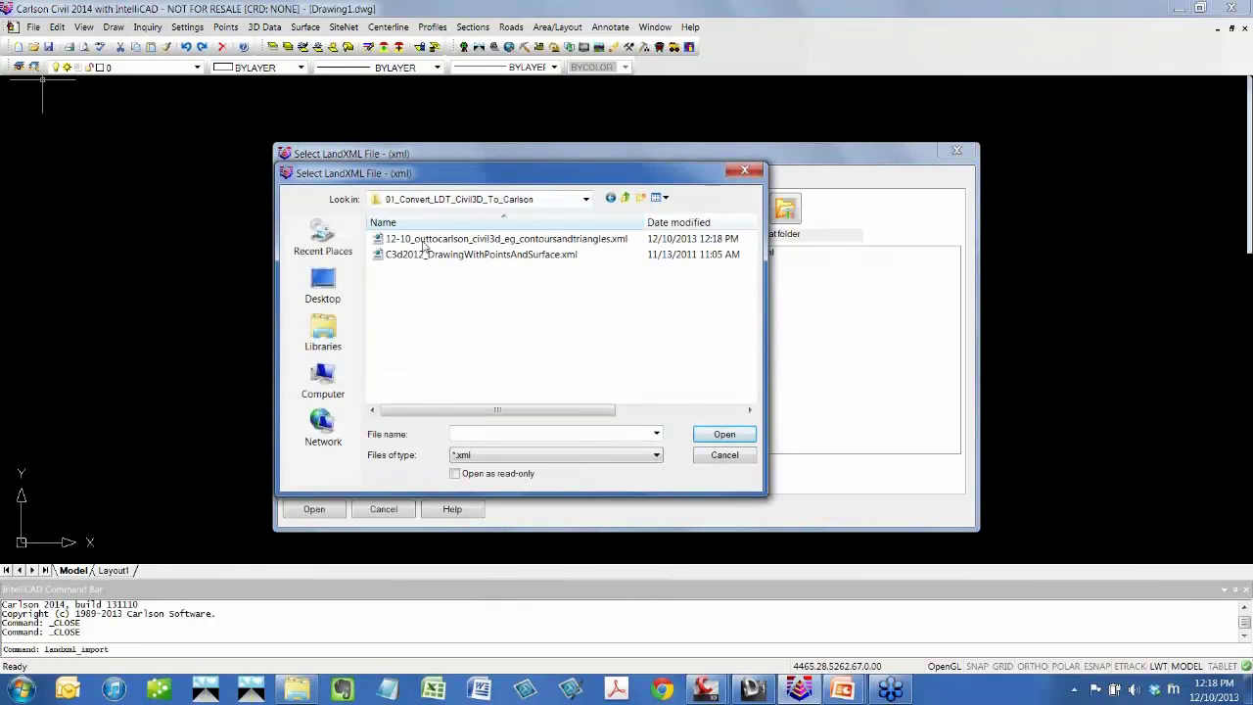
pyautogui.click(418, 239)
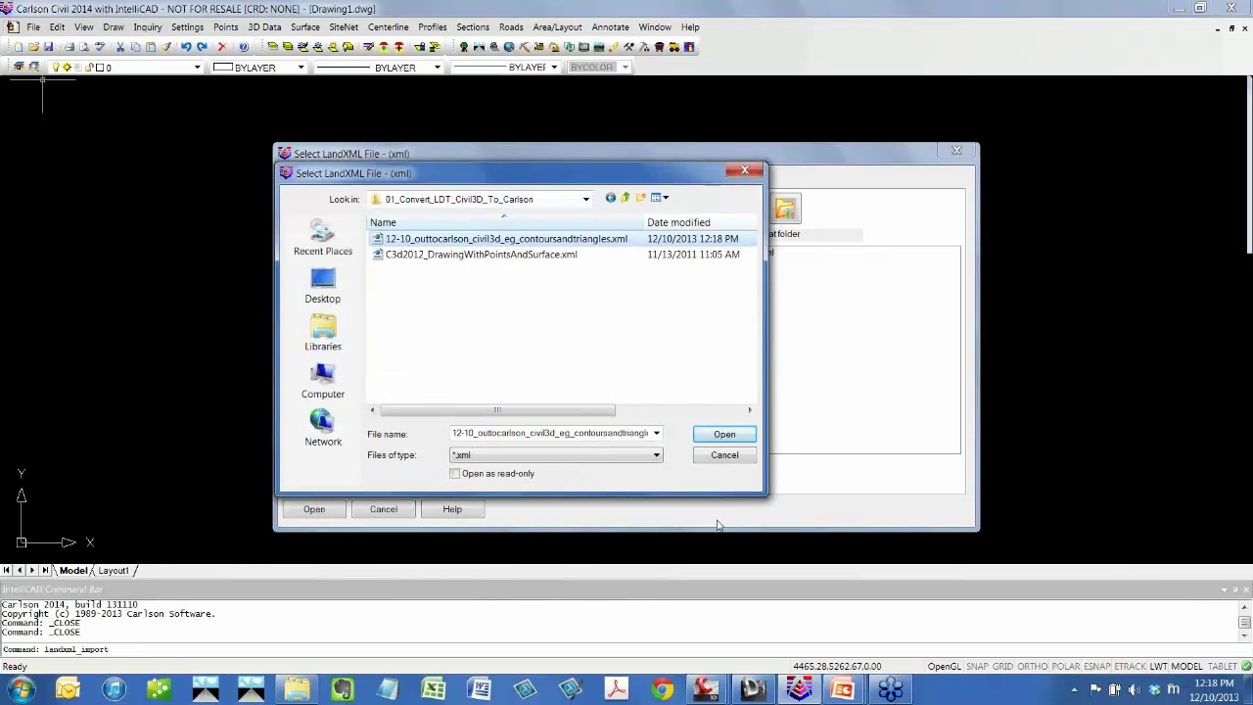
pyautogui.click(742, 438)
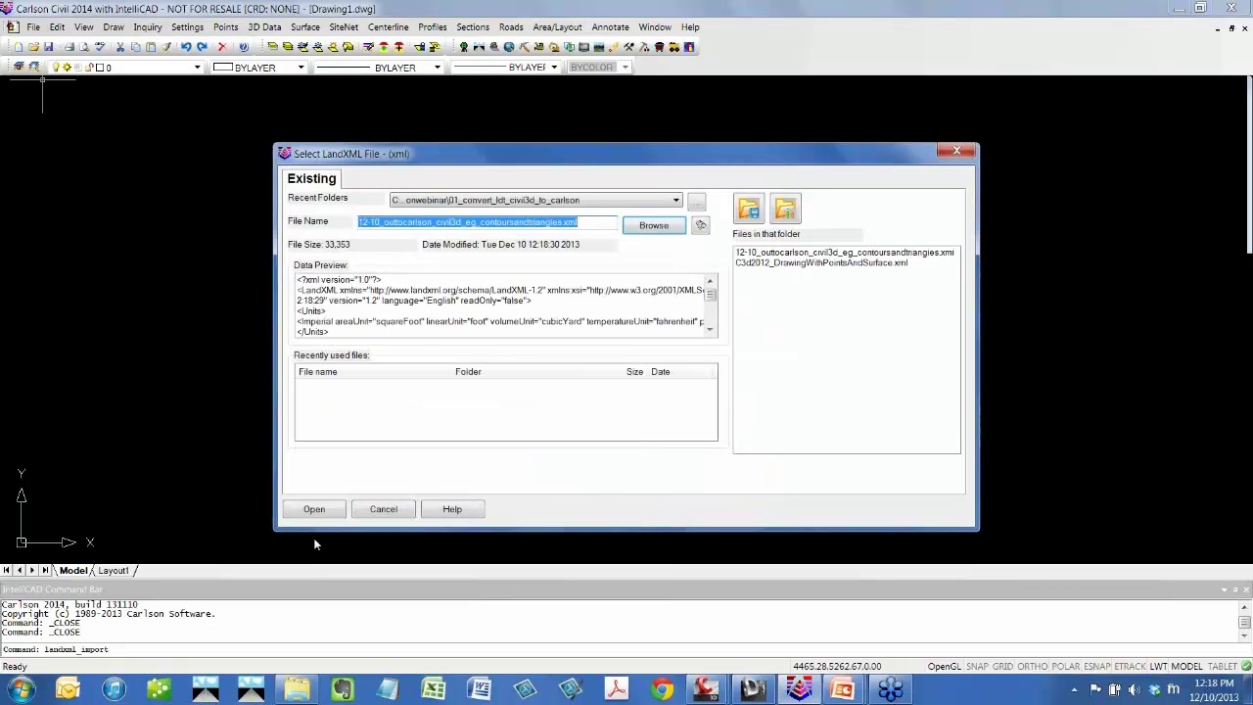
pyautogui.click(313, 509)
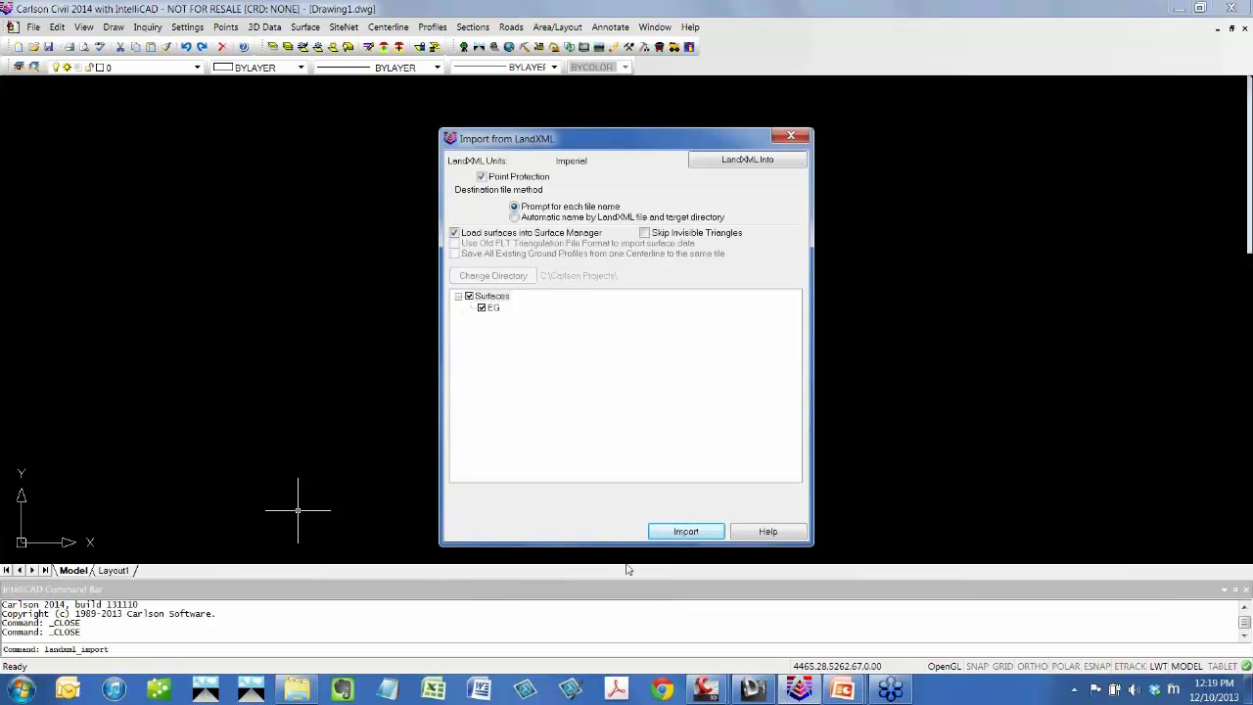
# Import the EG surface without unit scaling, saving its triangulation as 12-10_EG.TIN in the 01_Convert_LDT_Civil3D_To_Carlson folder.
pyautogui.click(667, 537)
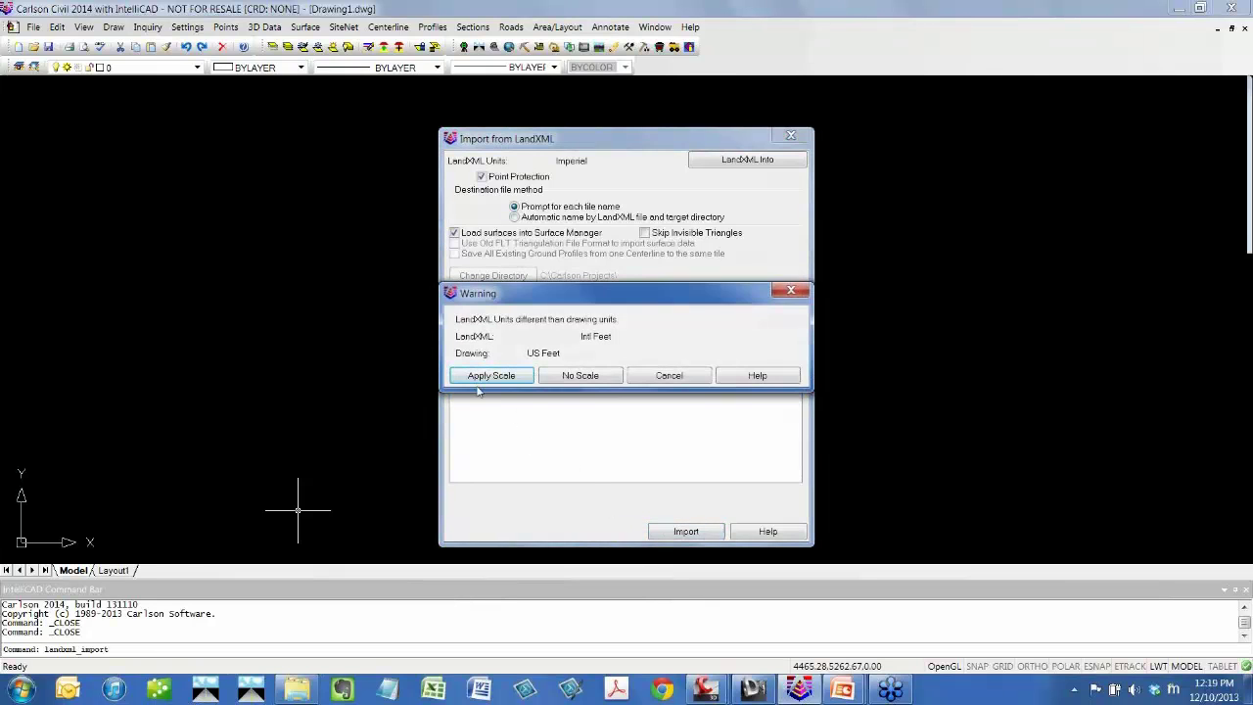
pyautogui.click(598, 381)
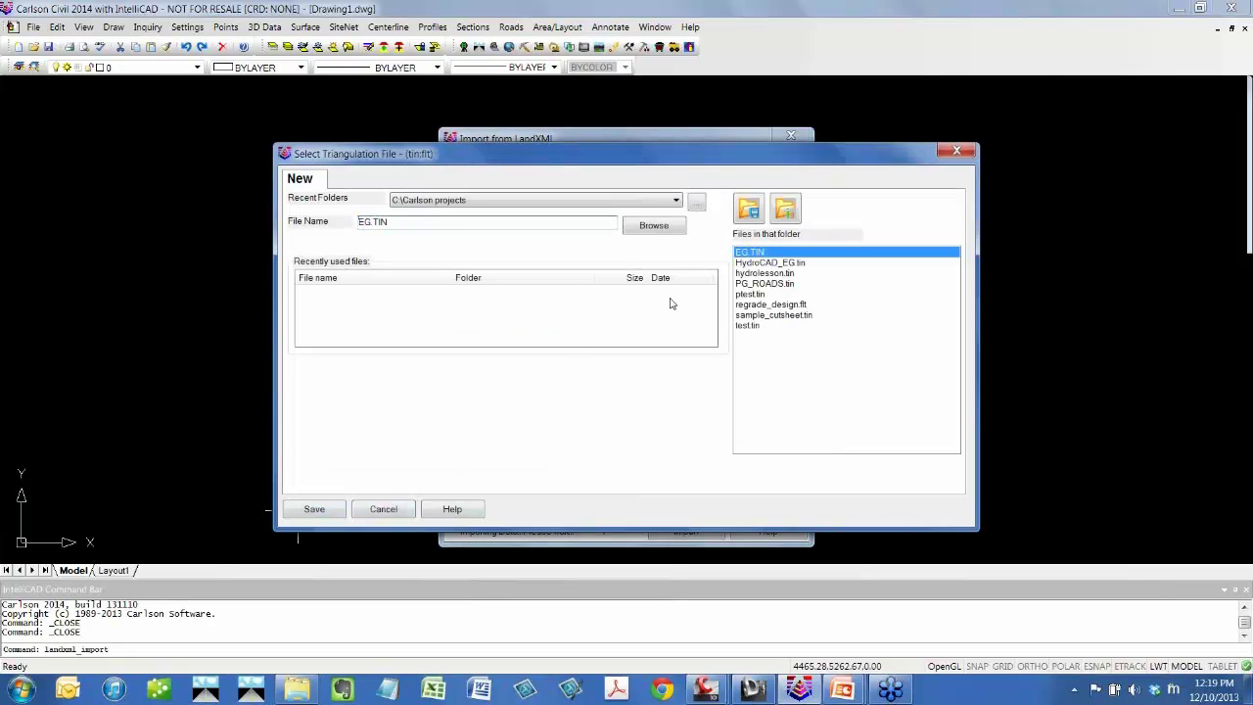
pyautogui.click(629, 200)
pyautogui.click(529, 214)
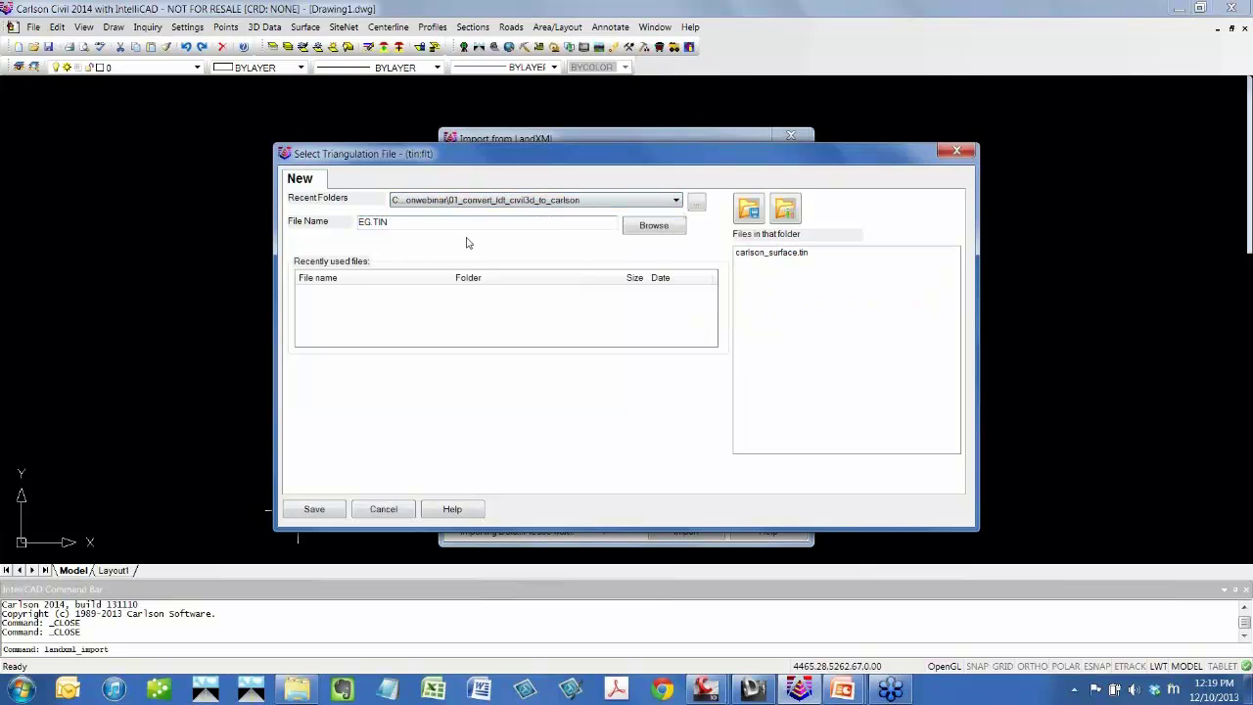
pyautogui.click(364, 223)
pyautogui.write('12-10_')
pyautogui.click(315, 509)
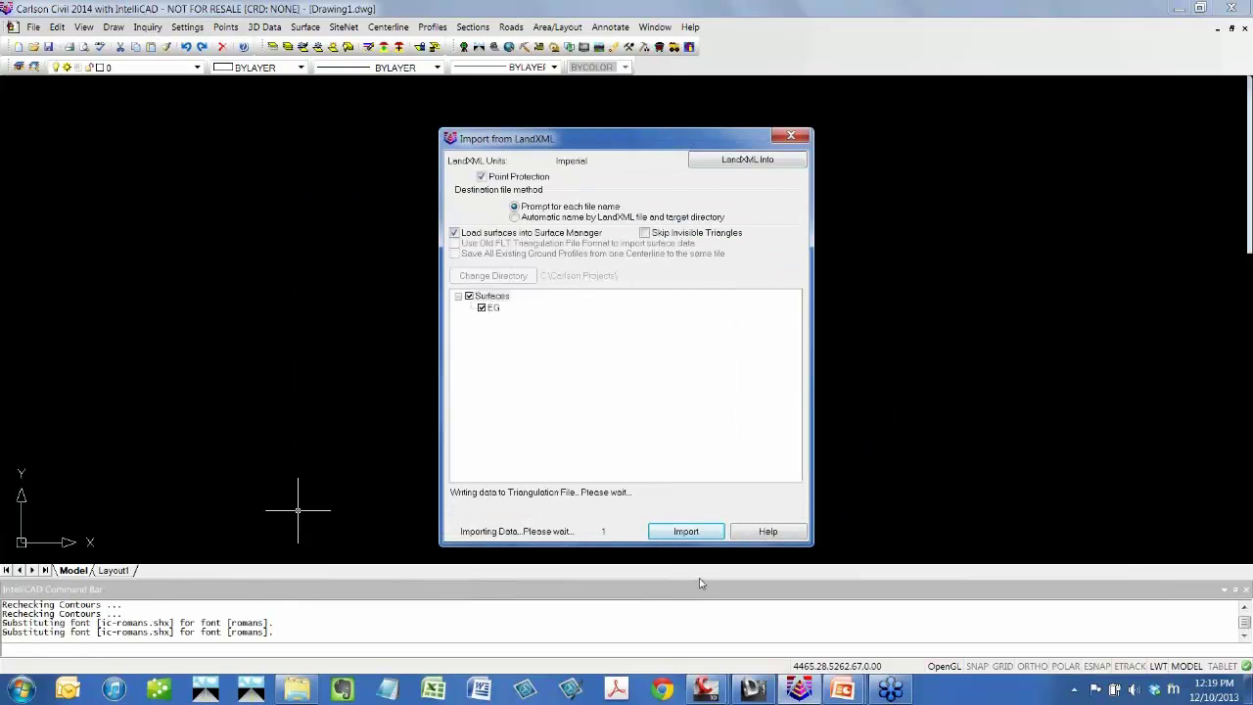
# Open the 12-10_EG.TIN surface file in the Surface 3D Viewer.
pyautogui.middleClick(618, 355)
pyautogui.middleClick(618, 355)
pyautogui.scroll(-2, 612, 358)
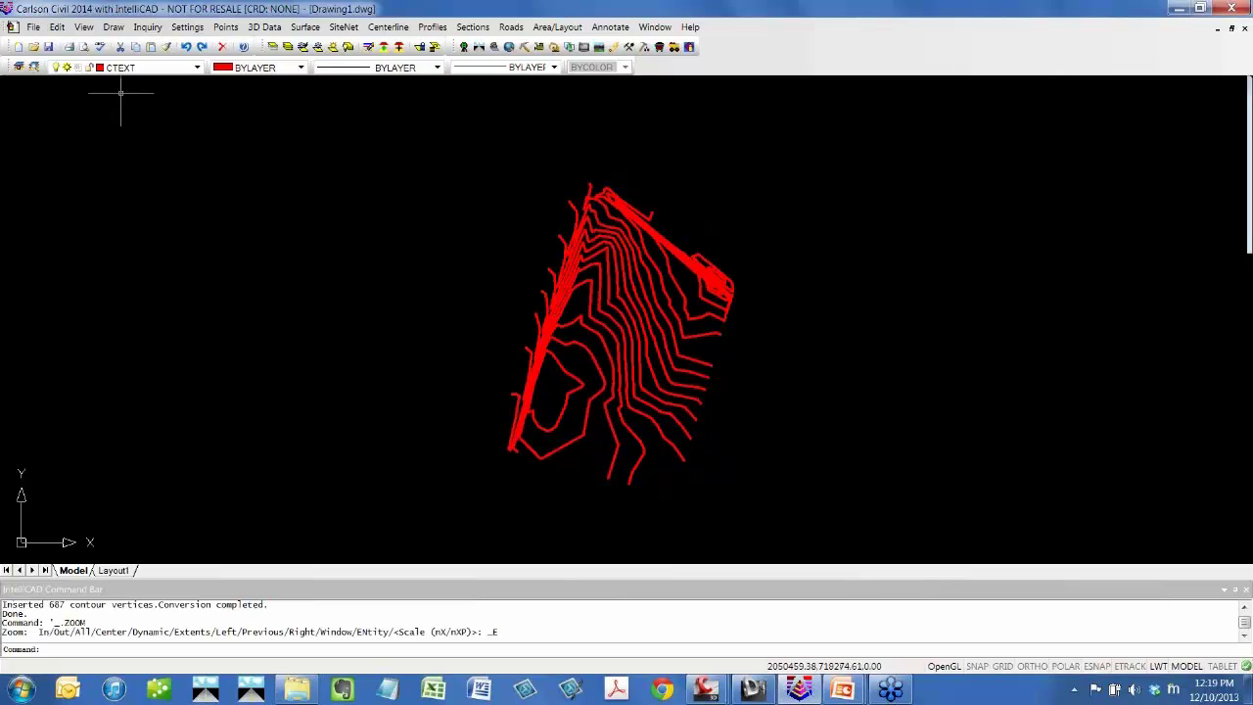
pyautogui.click(84, 27)
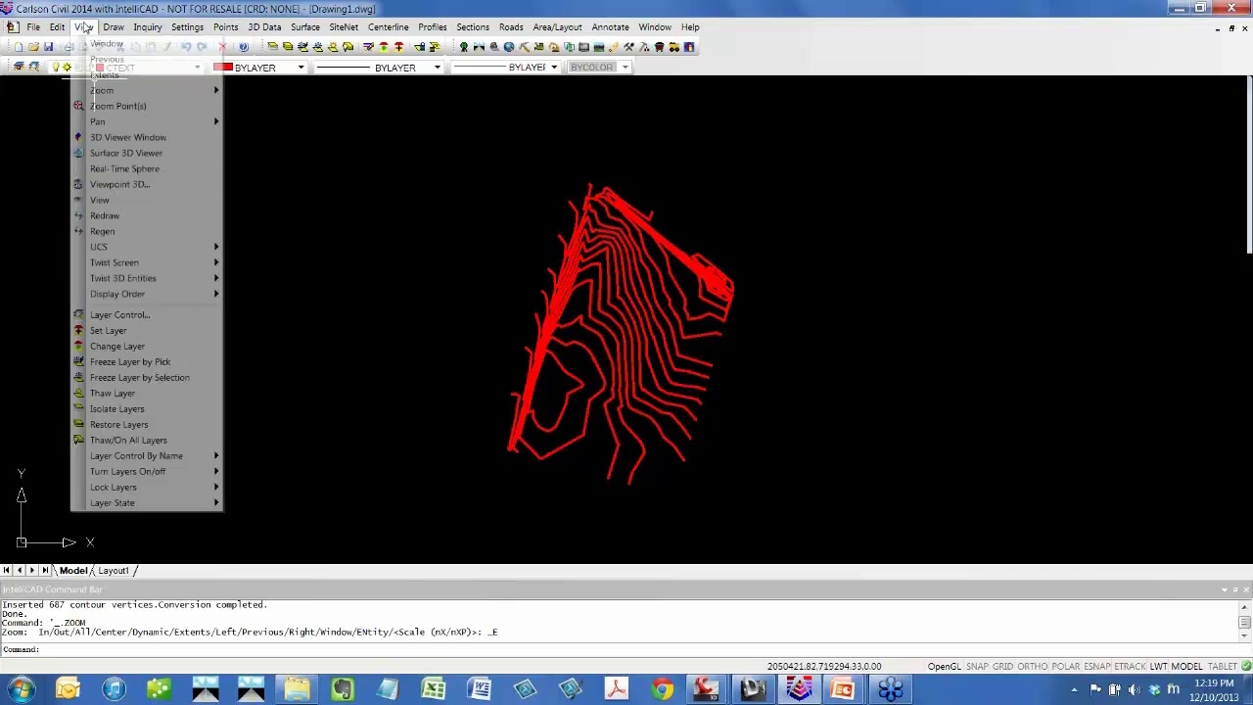
pyautogui.click(181, 154)
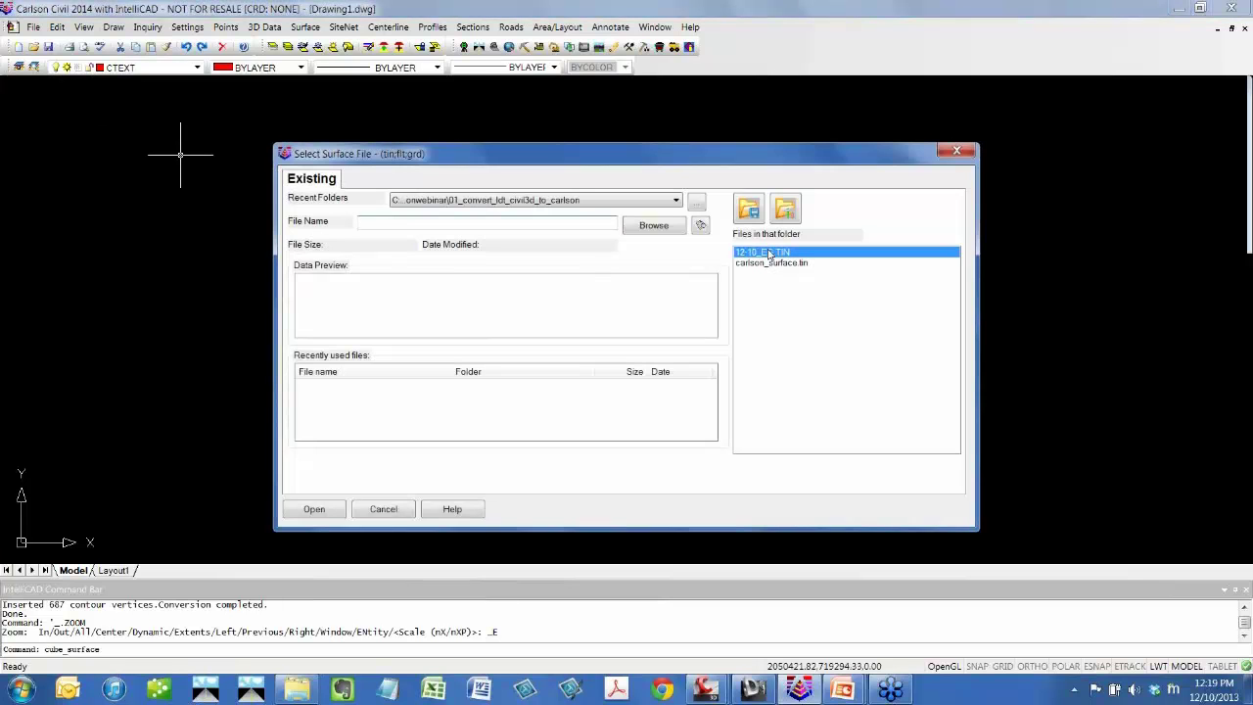
pyautogui.click(768, 253)
pyautogui.click(316, 507)
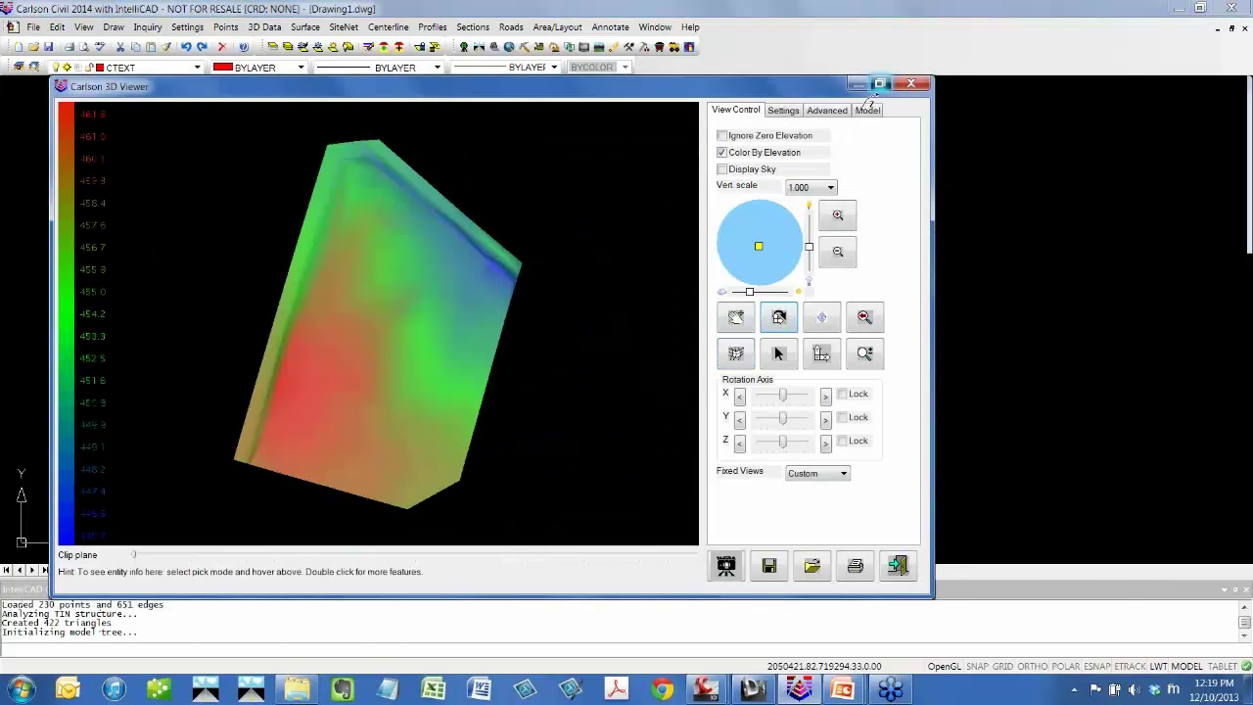
# Inspect the surface in the maximized 3D viewer from several angles with a vertical scale of 4, then exit the viewer.
pyautogui.click(879, 84)
pyautogui.moveTo(497, 353)
pyautogui.mouseDown()
pyautogui.moveTo(506, 371)
pyautogui.moveTo(498, 285)
pyautogui.mouseUp()
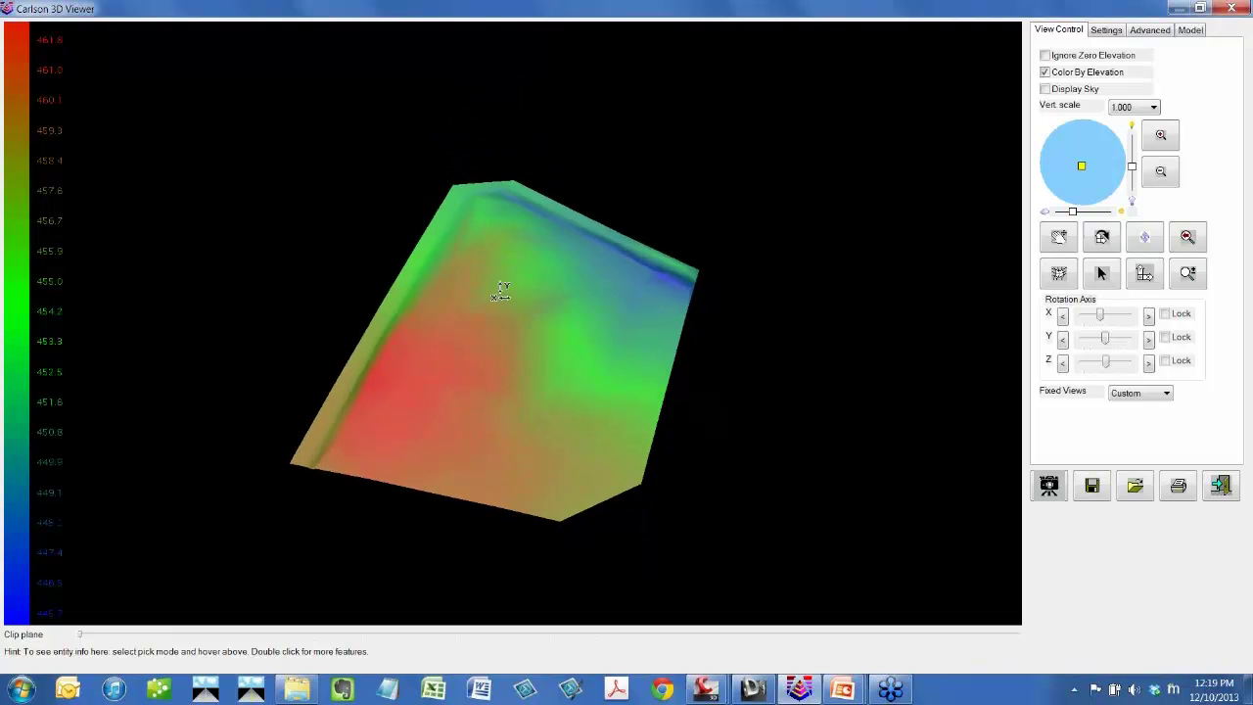
pyautogui.click(1136, 107)
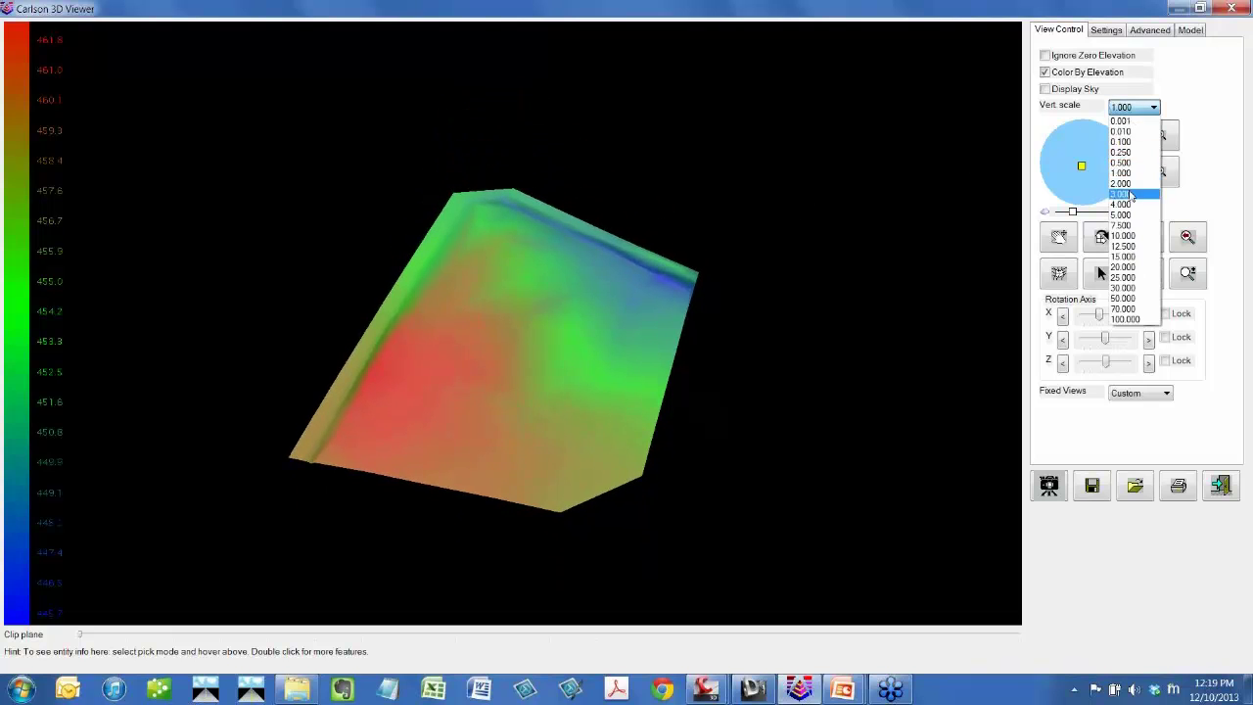
pyautogui.click(1121, 204)
pyautogui.moveTo(988, 556); pyautogui.dragTo(603, 574)
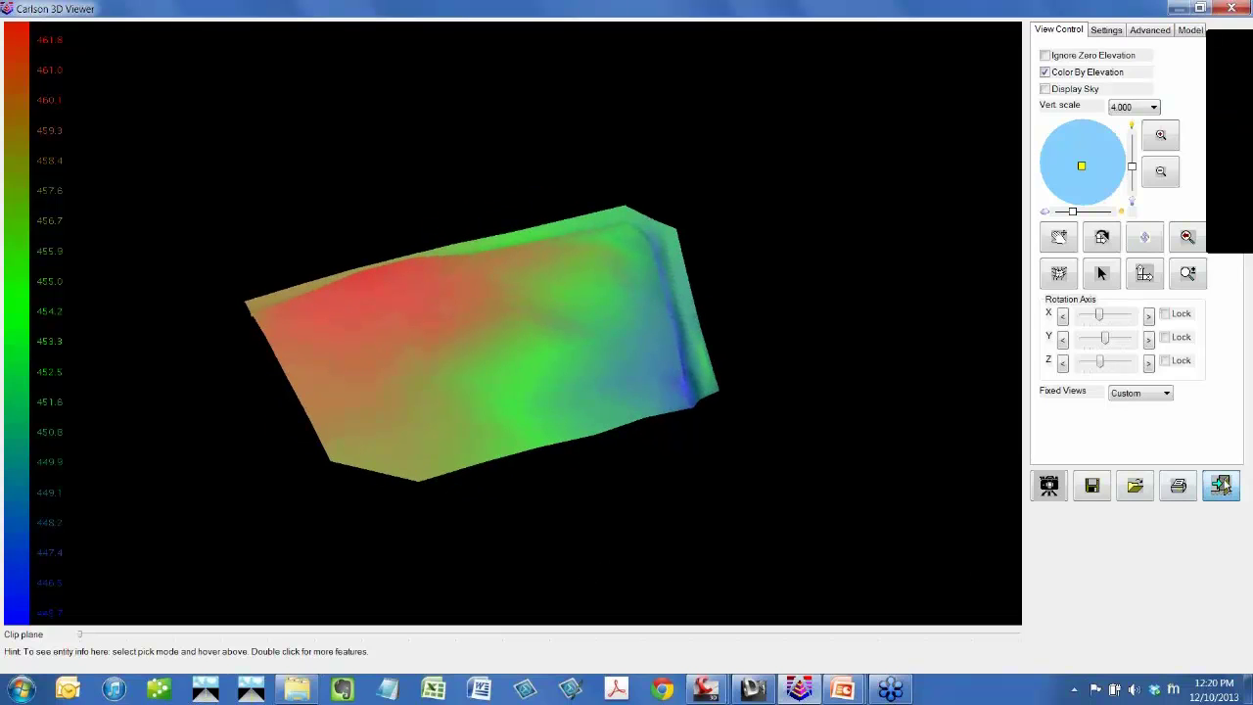
pyautogui.click(1221, 485)
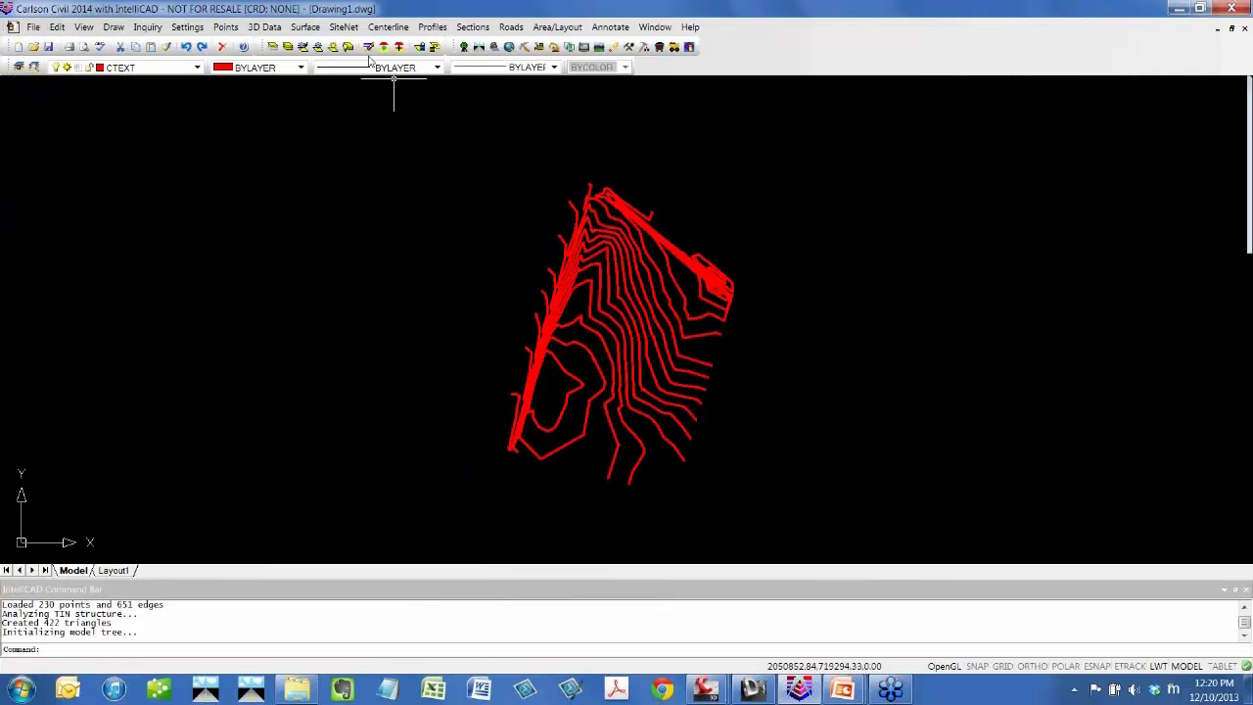
# Delete all the imported red contour entities from the drawing.
pyautogui.click(303, 27)
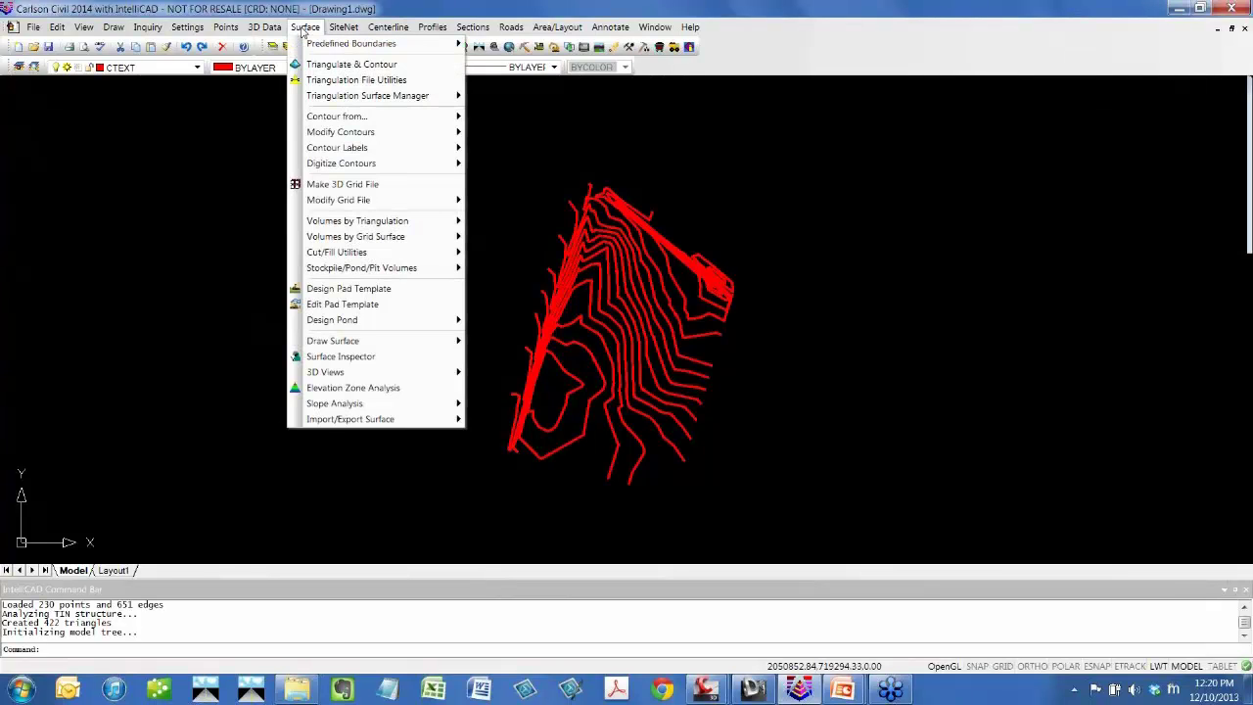
pyautogui.click(825, 139)
pyautogui.click(493, 527)
pyautogui.press('Delete')
# Start Contour from TIN File and set the contour interval to 2.
pyautogui.click(304, 28)
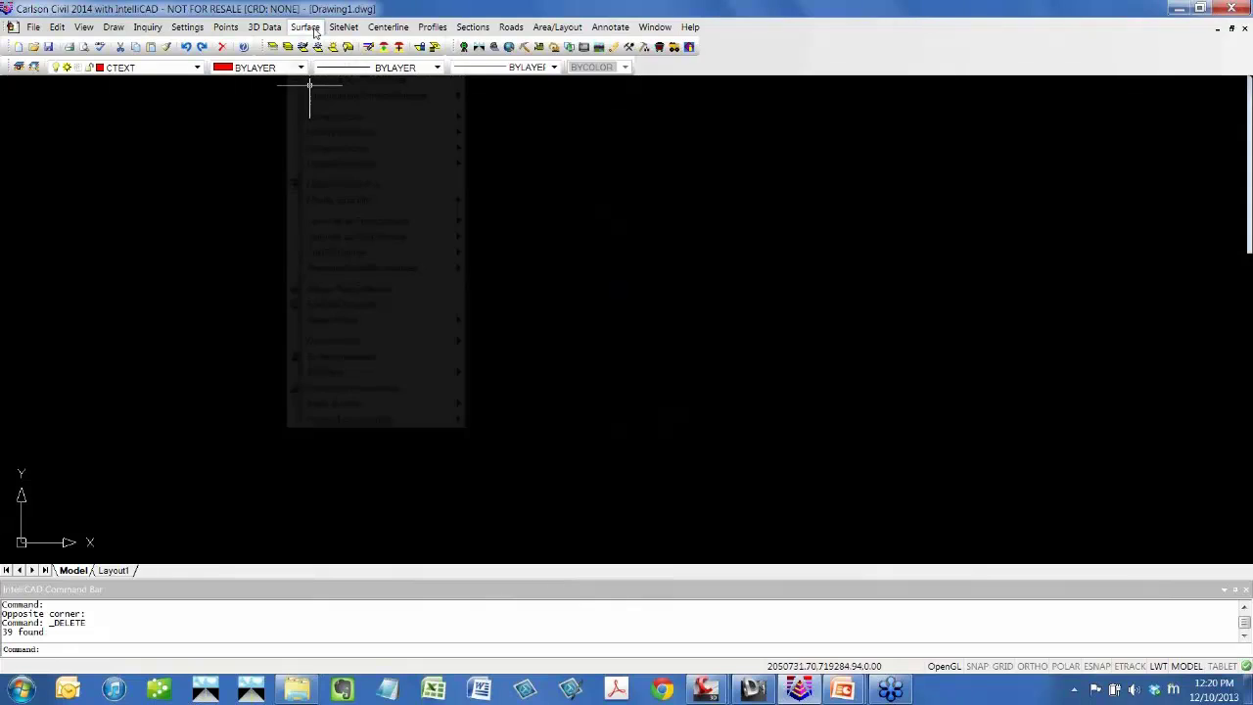
pyautogui.moveTo(319, 117)
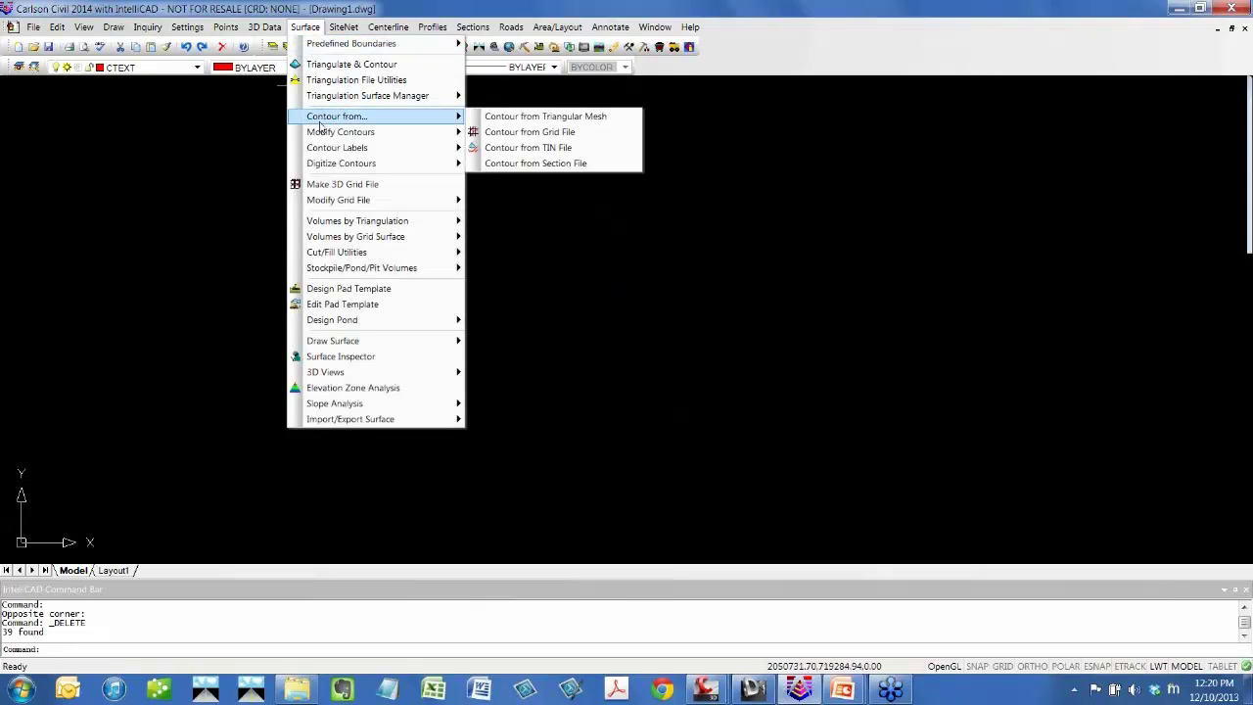
pyautogui.click(573, 149)
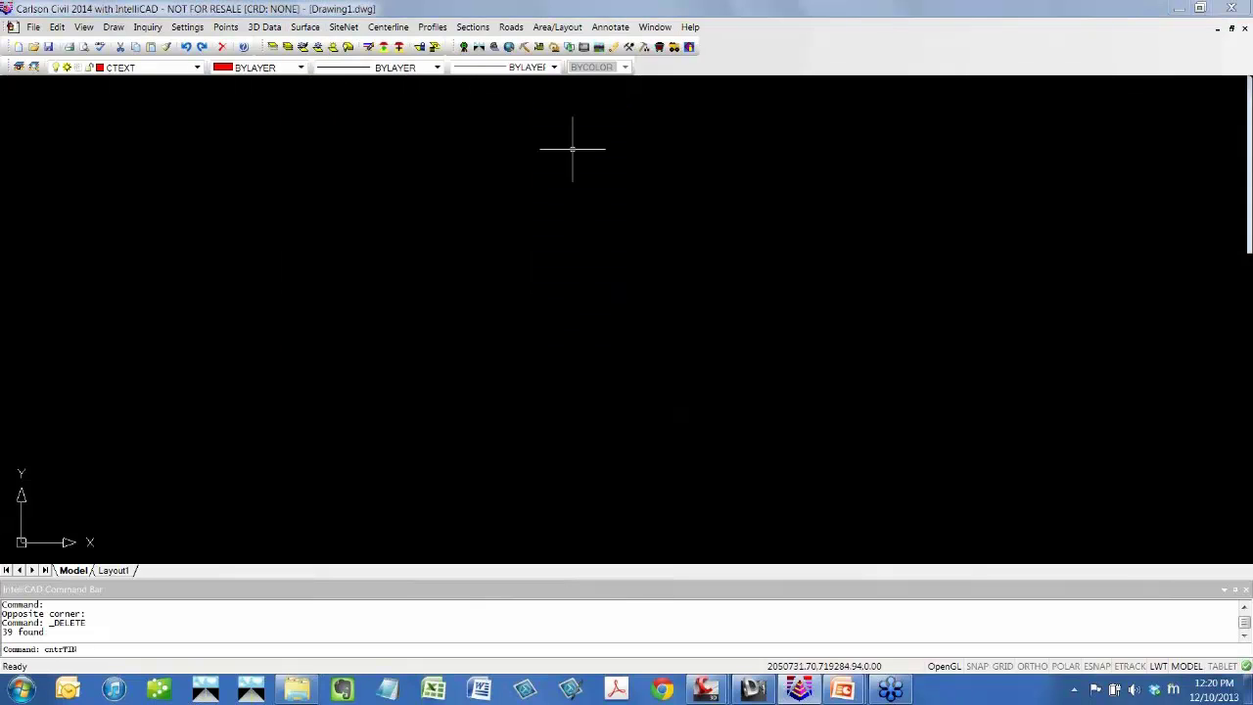
pyautogui.click(465, 129)
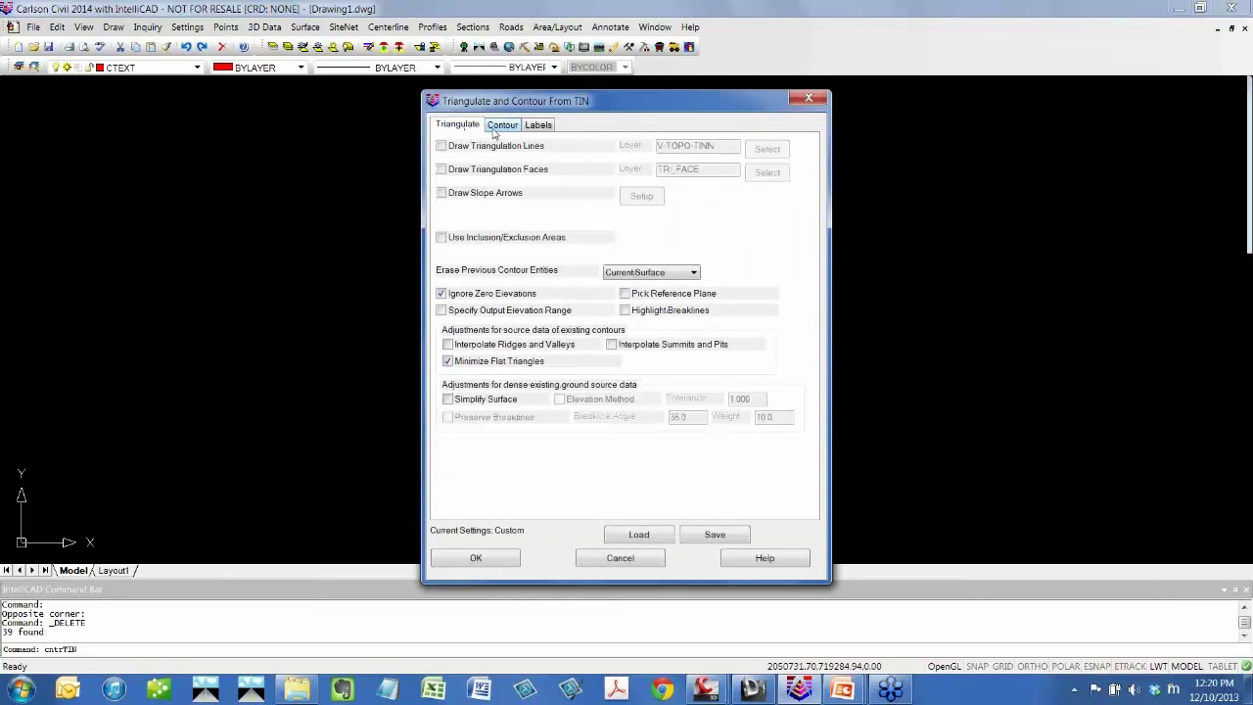
pyautogui.click(501, 125)
pyautogui.moveTo(722, 171); pyautogui.dragTo(672, 195)
pyautogui.write('2')
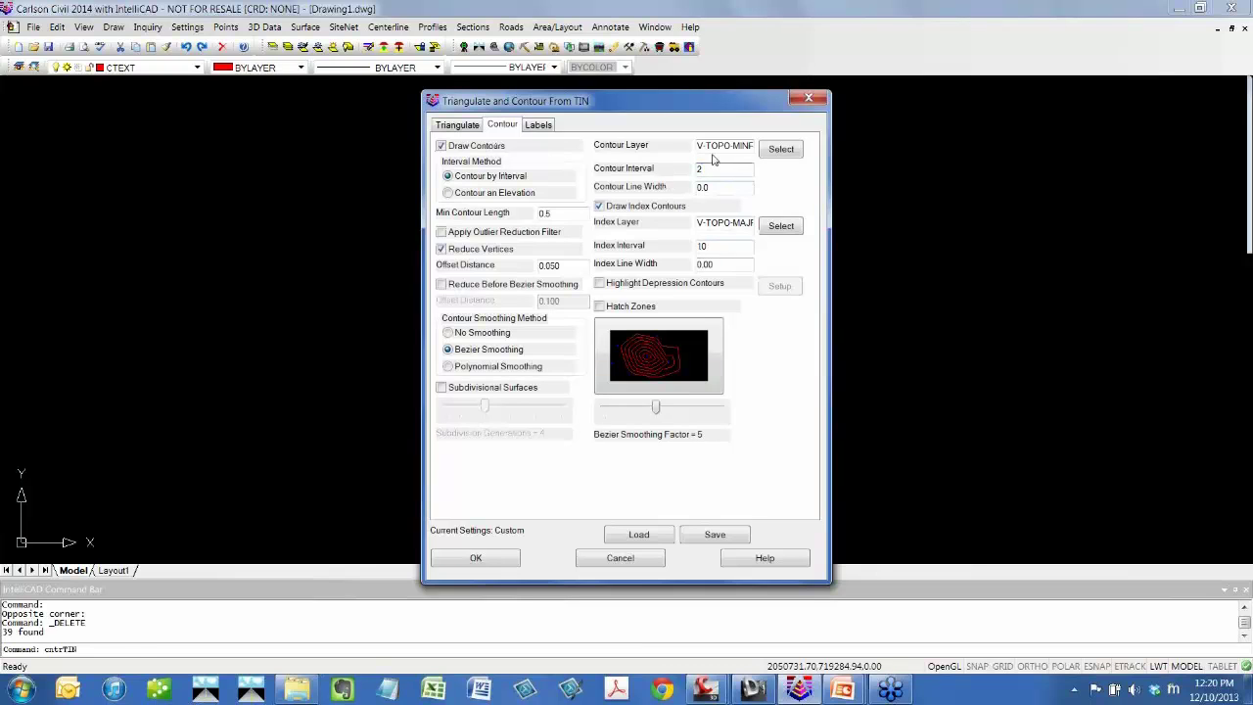
# Change the V prefix of the contour and index layer names to C and generate the contours from the surface file.
pyautogui.moveTo(700, 145); pyautogui.dragTo(692, 156)
pyautogui.write('C')
pyautogui.moveTo(696, 222); pyautogui.dragTo(702, 222)
pyautogui.click(475, 558)
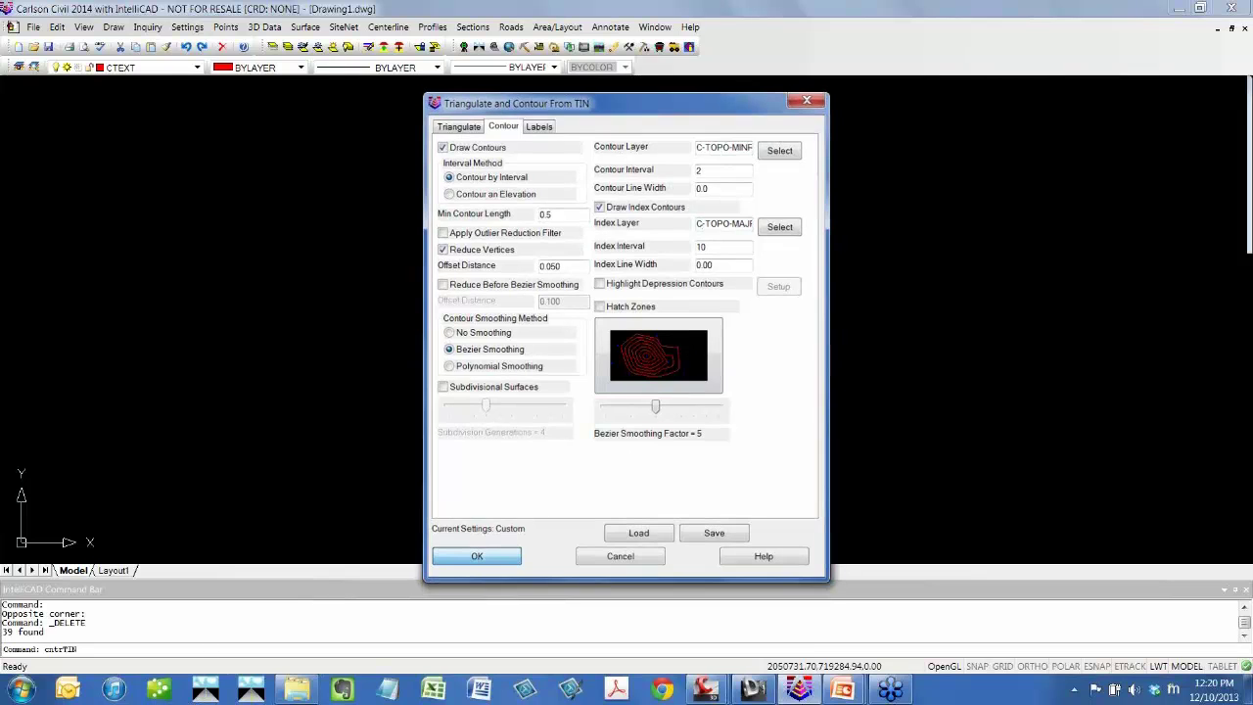
pyautogui.click(313, 508)
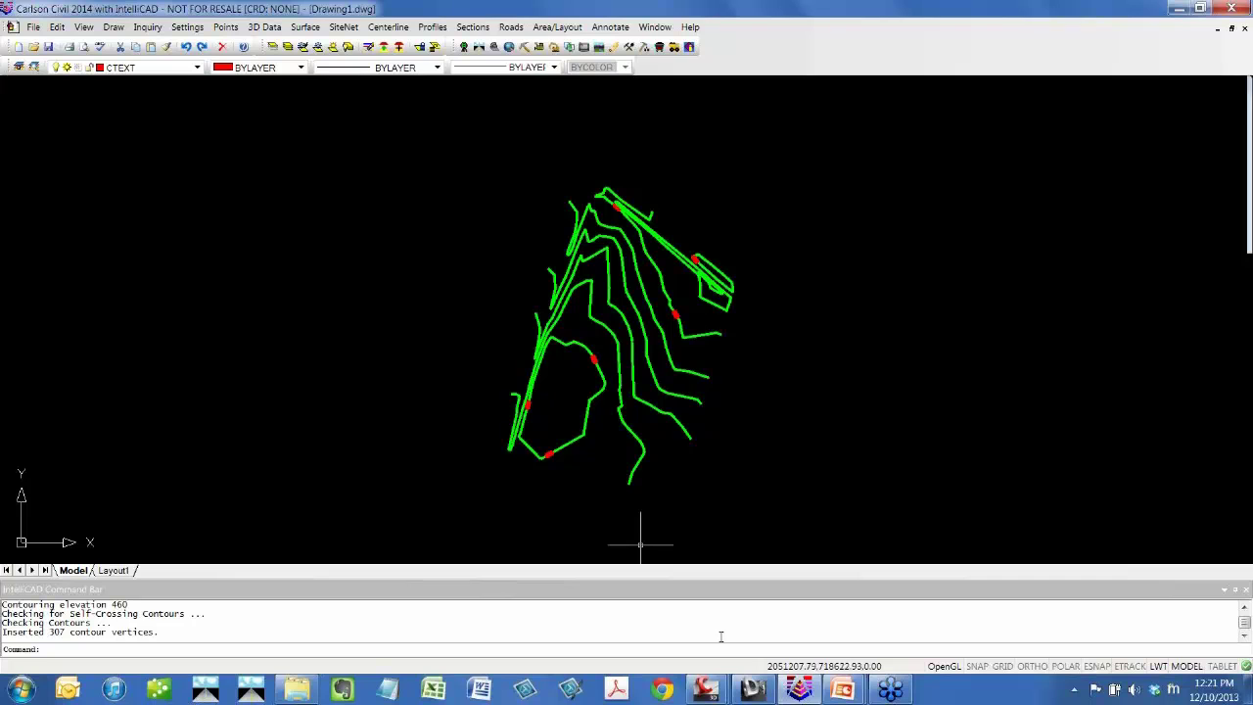
# Switch back to AutoCAD Civil 3D with the civil3d_eg_contoursandtriangles drawing.
pyautogui.click(798, 691)
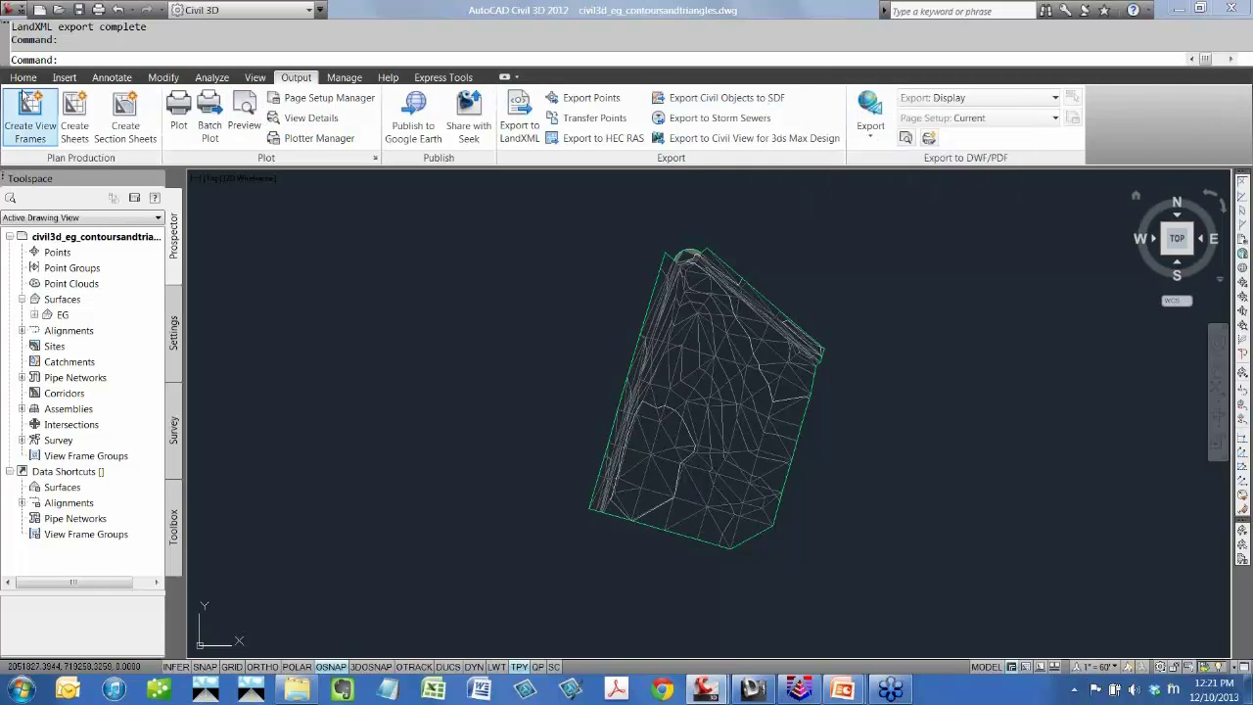
# Open the civil3d_points drawing and inspect its _All Points and Topo point groups.
pyautogui.click(61, 10)
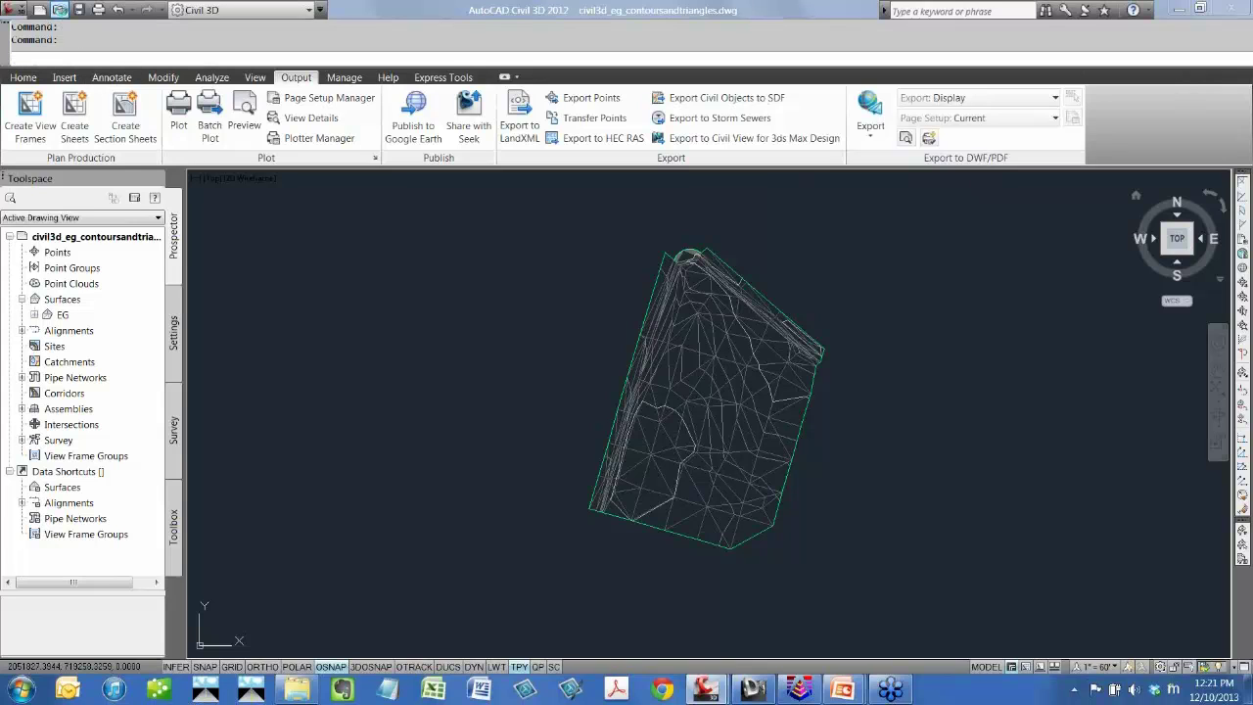
pyautogui.click(243, 169)
pyautogui.click(565, 343)
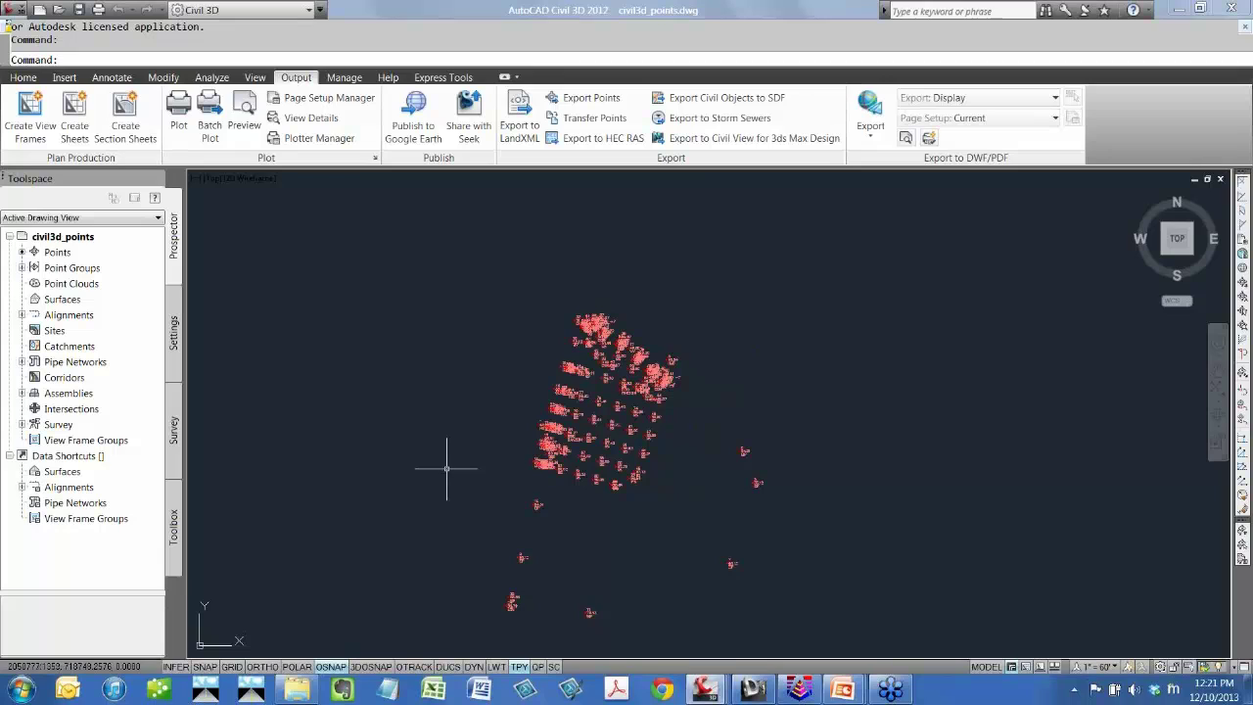
pyautogui.moveTo(447, 468); pyautogui.dragTo(456, 436, button='middle')
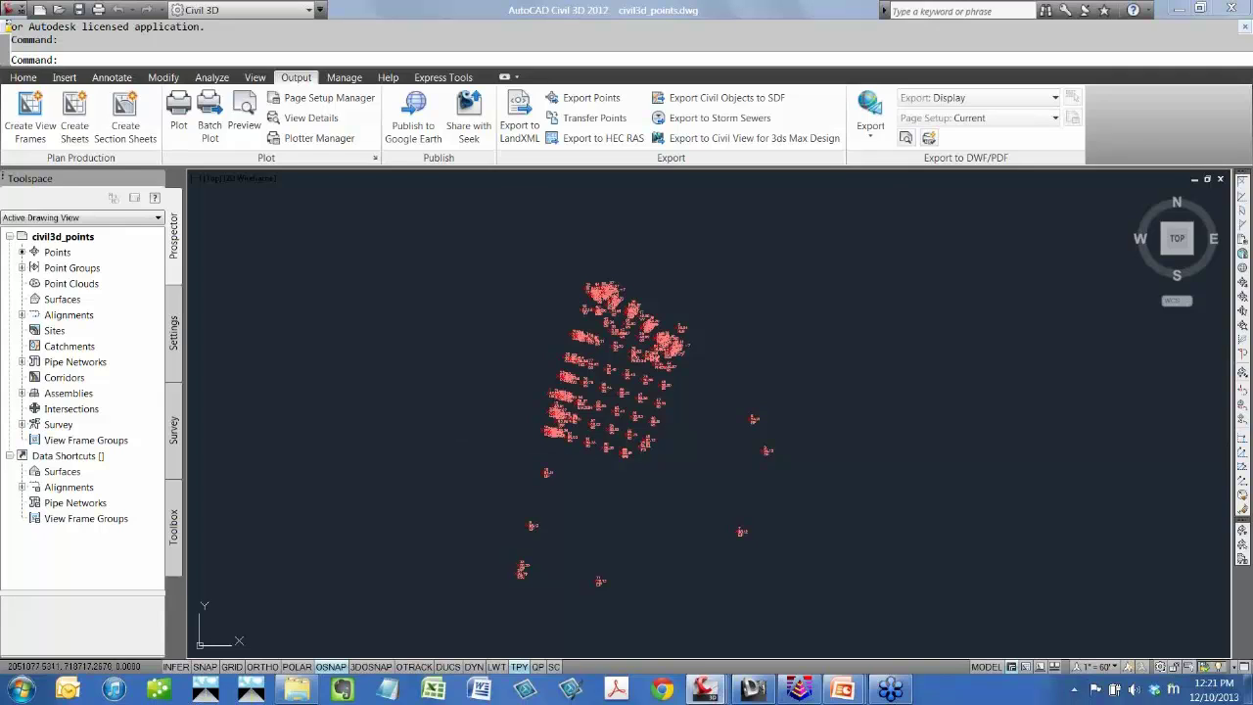
pyautogui.click(21, 267)
pyautogui.click(86, 286)
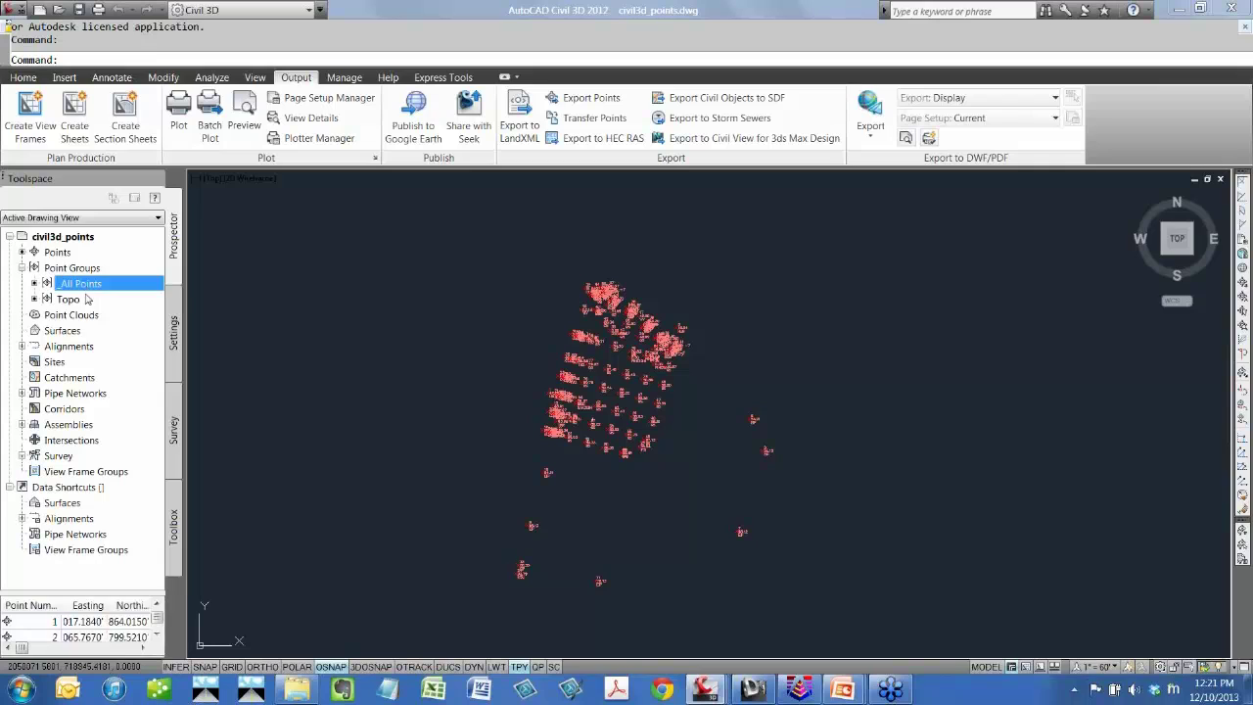
pyautogui.click(76, 300)
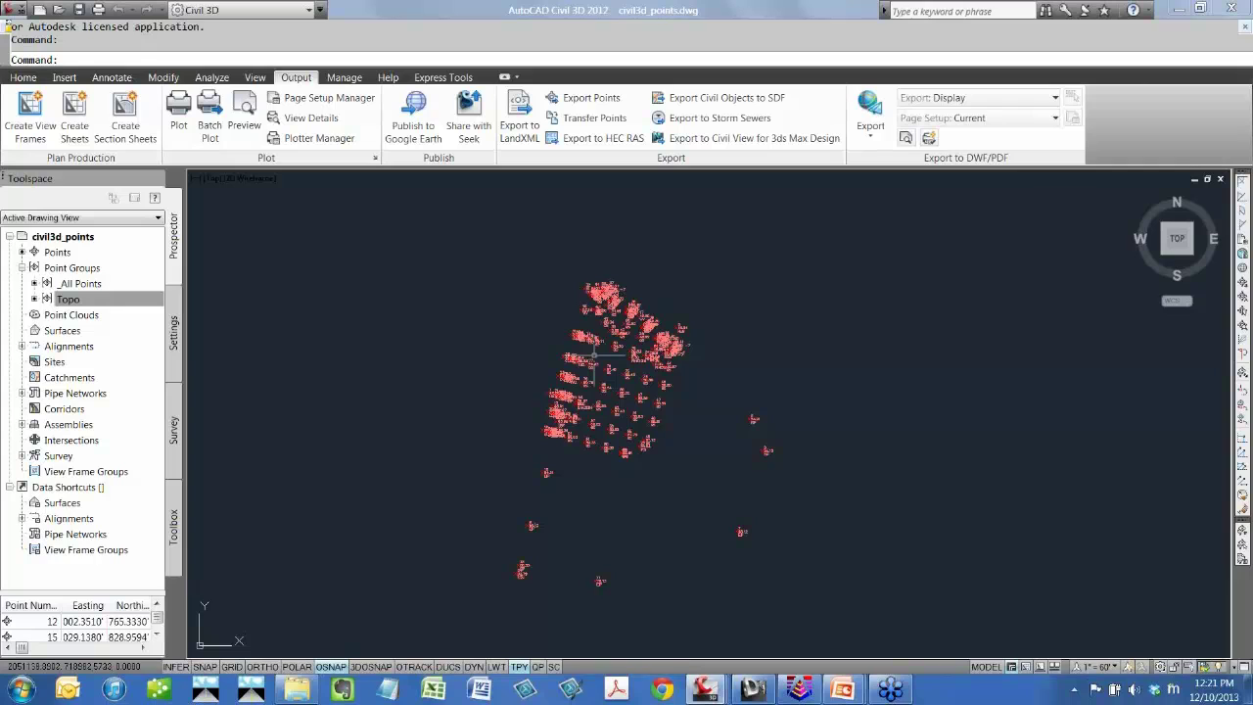
# Close the civil3d_points drawing and open civil3d_surface.dwg to view its surface.
pyautogui.click(1219, 180)
pyautogui.click(707, 391)
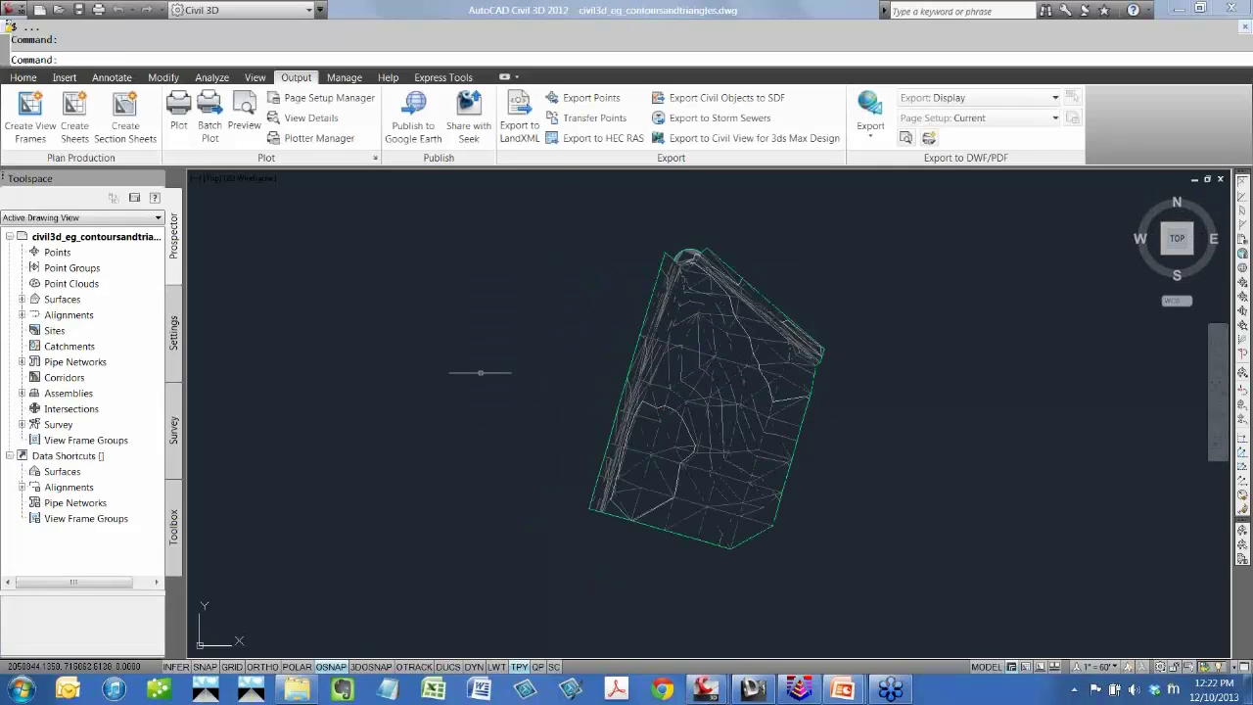
pyautogui.click(54, 10)
pyautogui.click(244, 184)
pyautogui.click(579, 347)
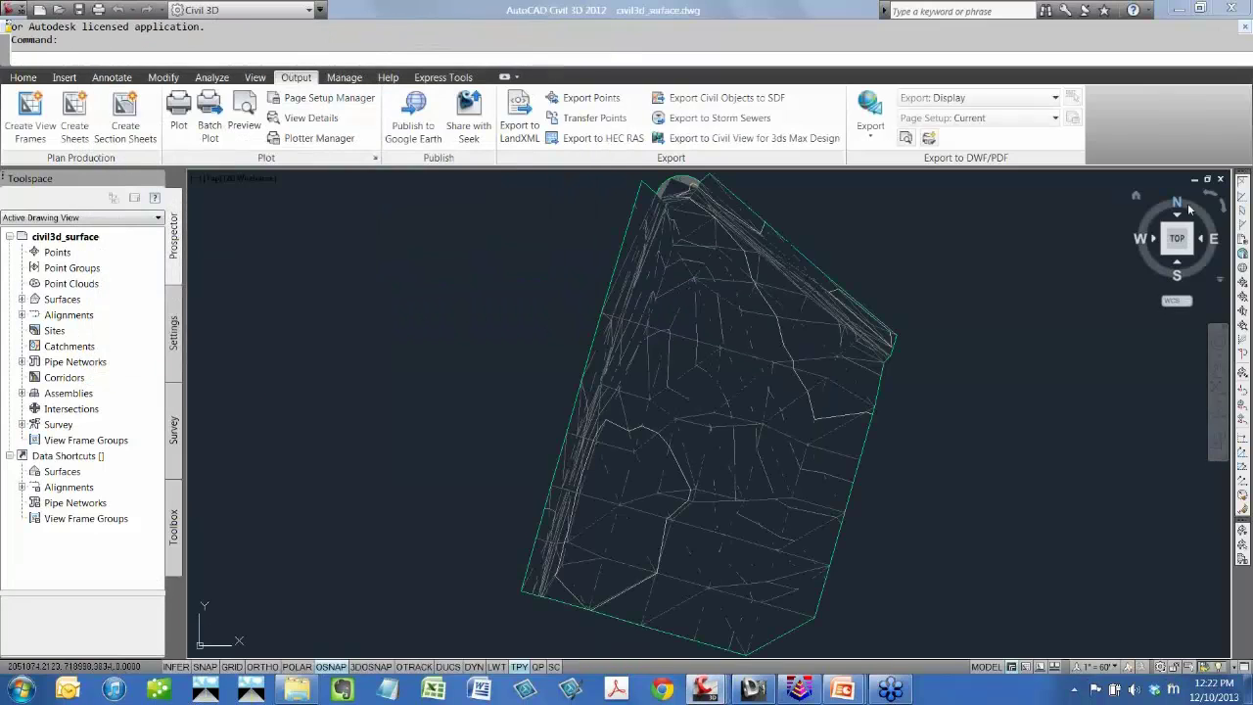
# Switch to Carlson Civil and close the Drawing1 contour drawing without saving it.
pyautogui.click(795, 693)
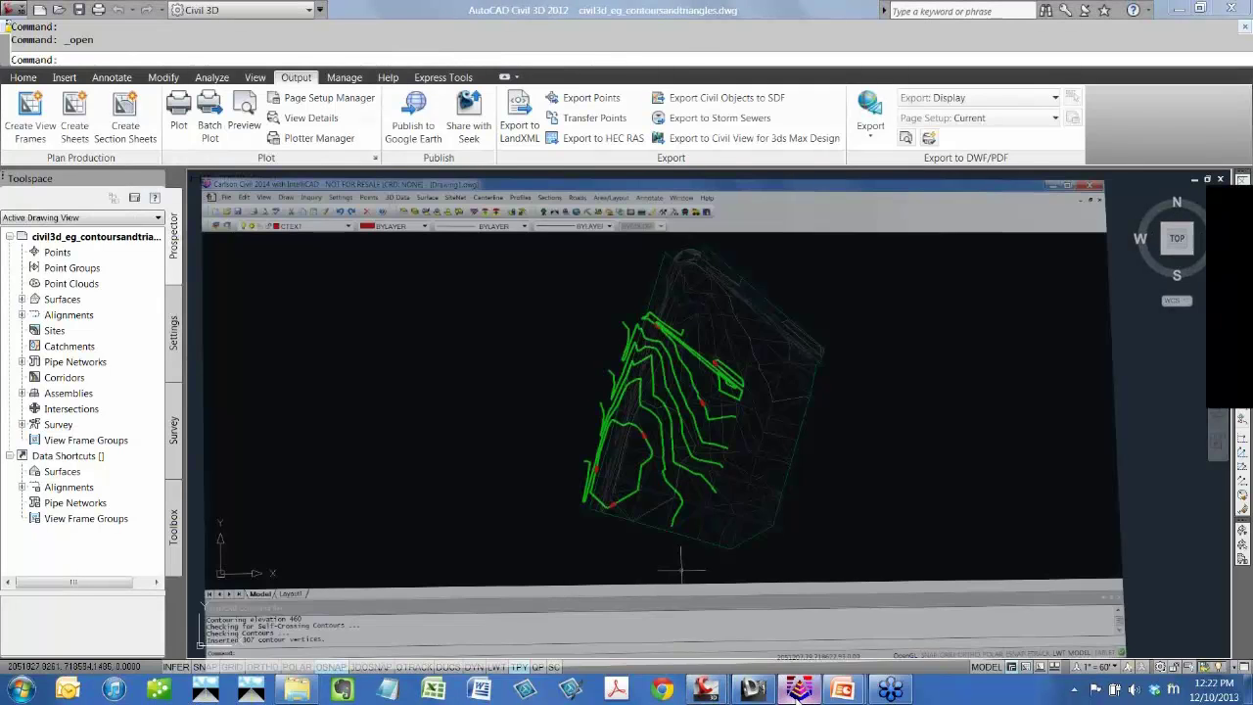
pyautogui.click(1242, 32)
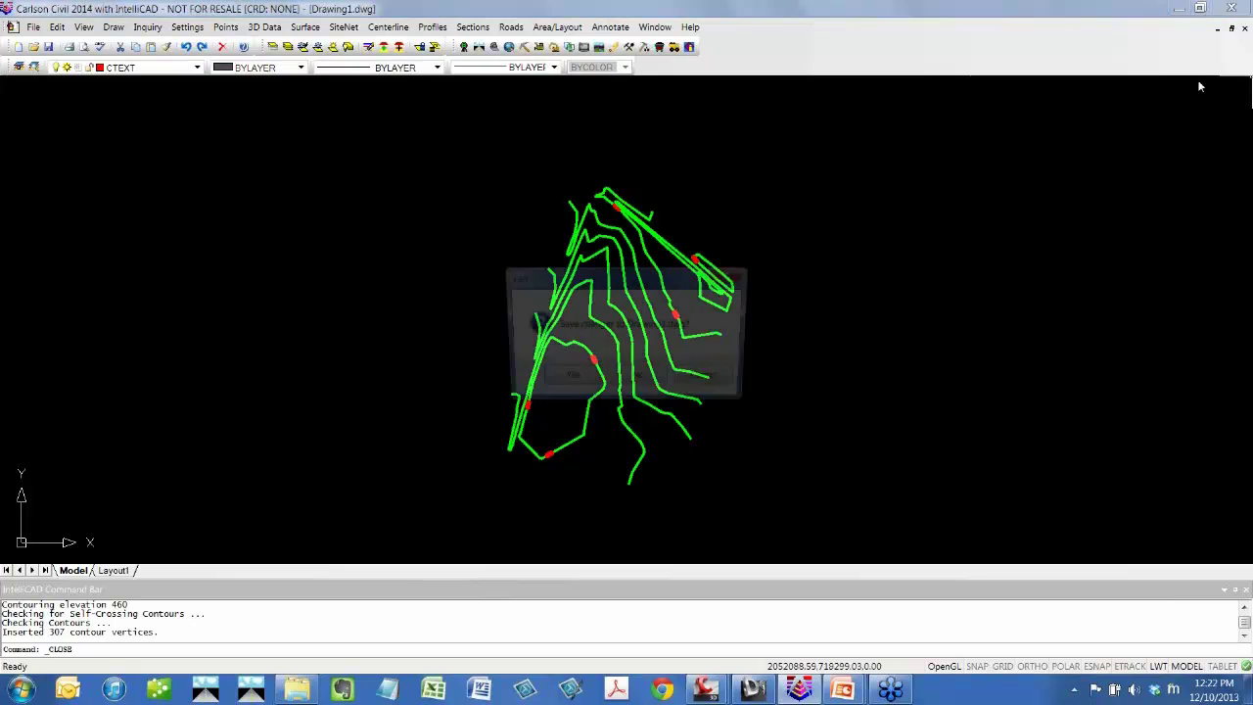
pyautogui.click(641, 380)
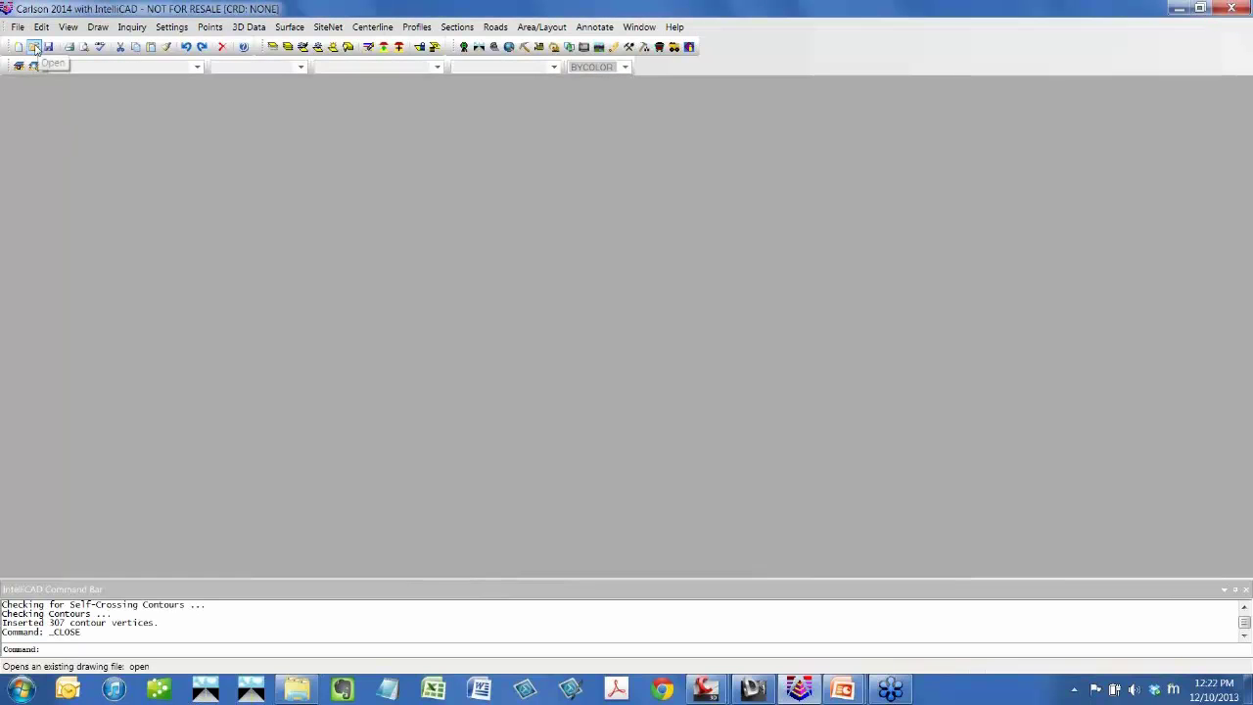
# Open the civil3d_points.dwg drawing from the 01_Convert_LDT_Civil3D_To_Carlson folder.
pyautogui.click(33, 46)
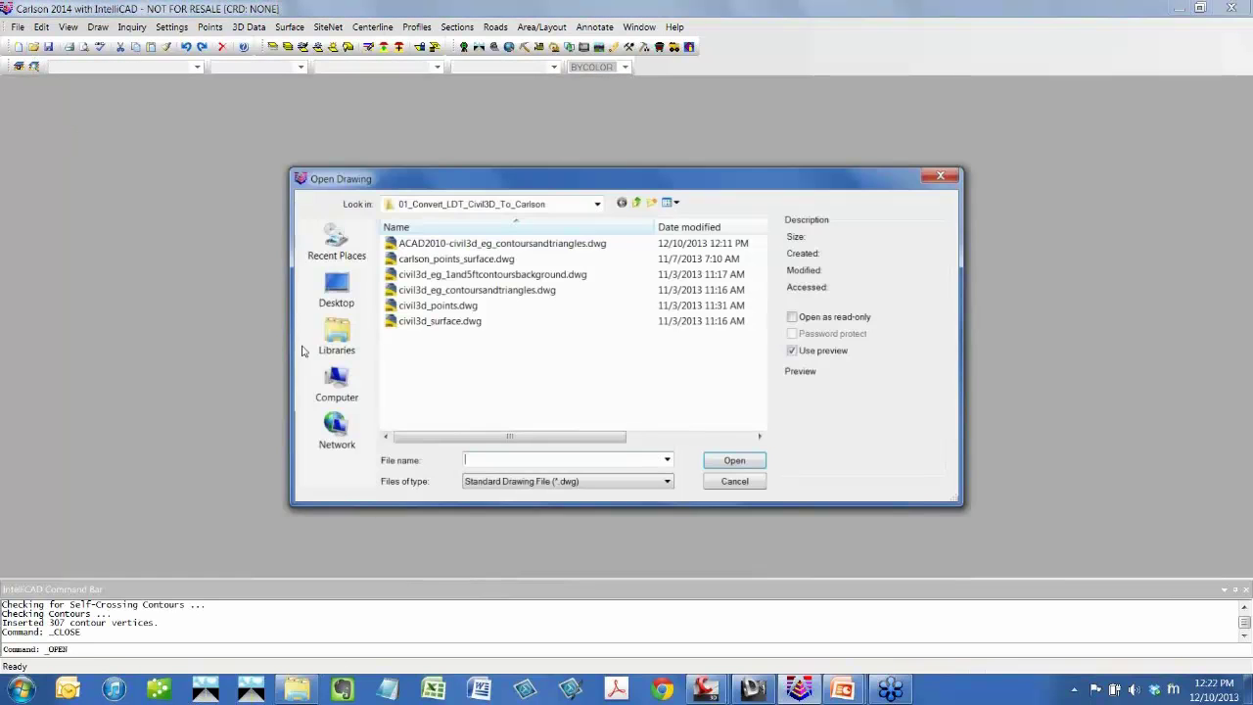
pyautogui.click(435, 304)
pyautogui.click(725, 463)
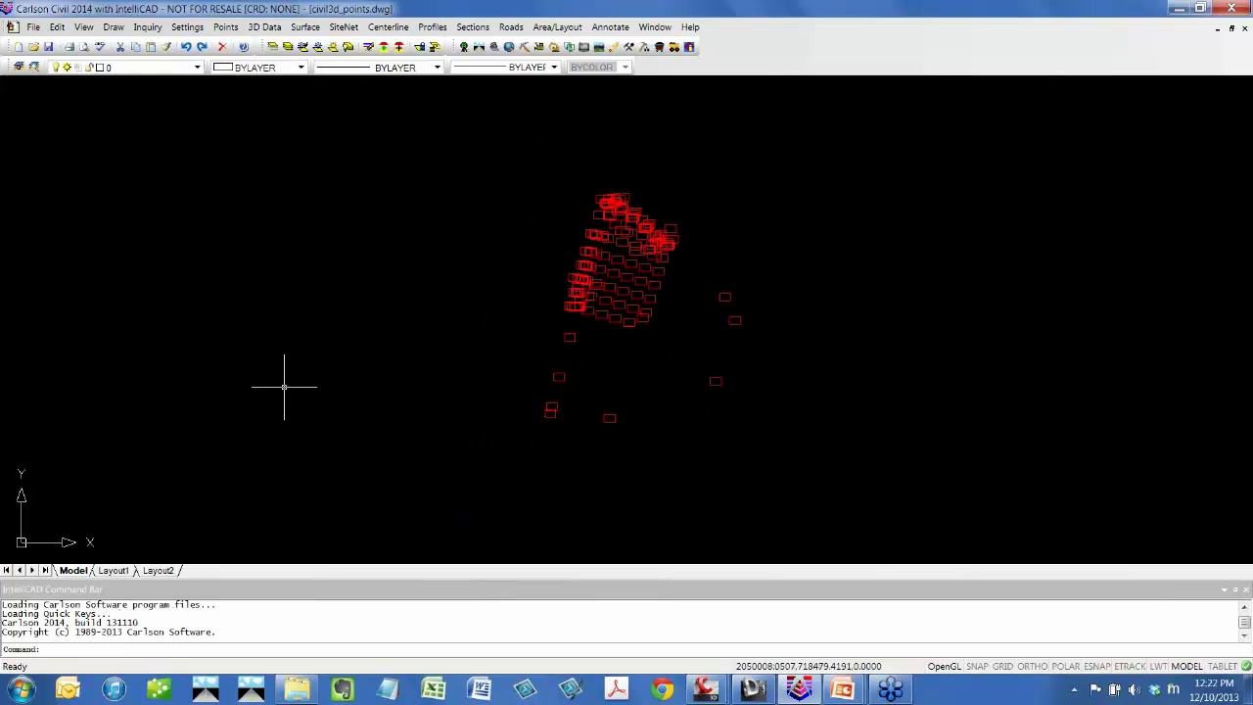
# List the properties of one isolated point southeast of the main point cluster and examine its entity type.
pyautogui.write('li')
pyautogui.press('Return')
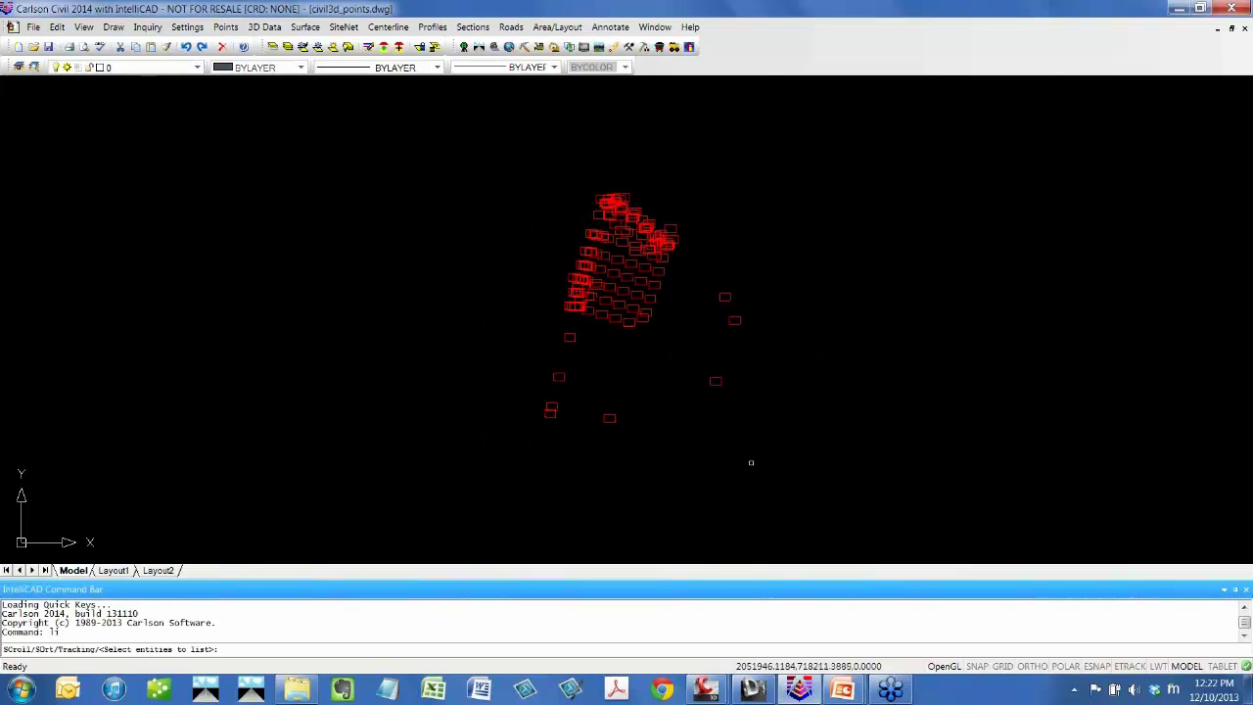
pyautogui.click(716, 381)
pyautogui.click(700, 390)
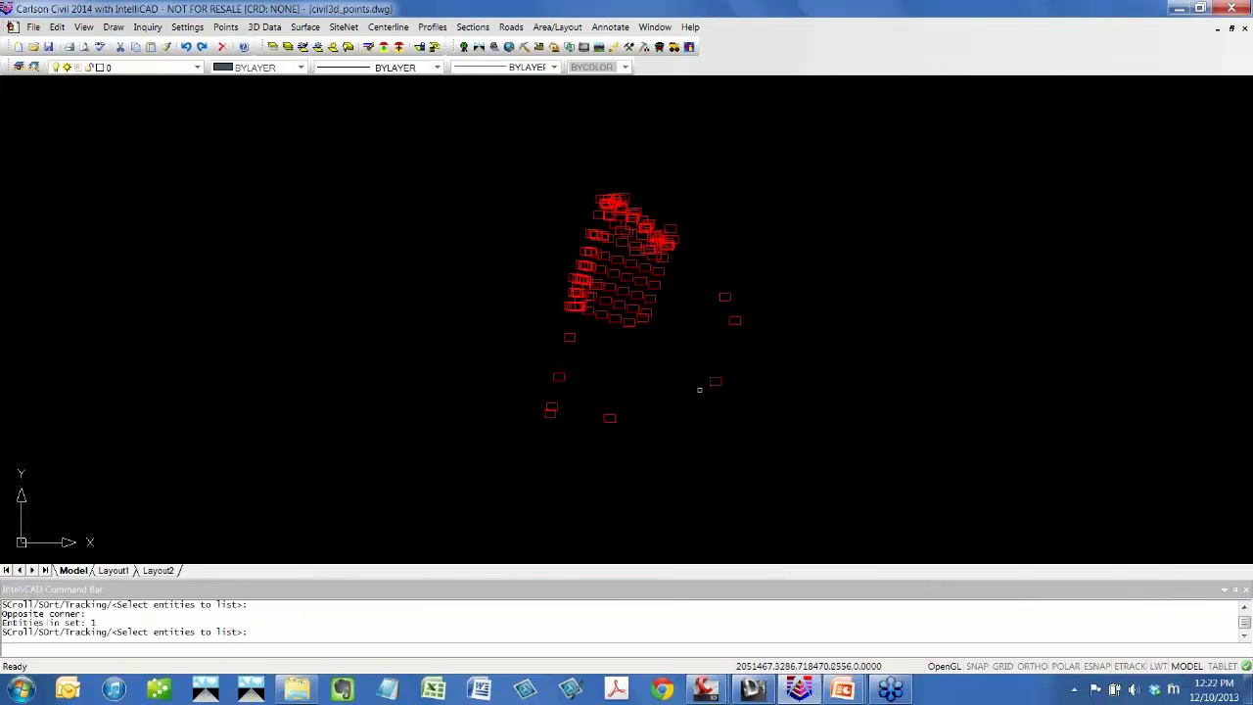
pyautogui.press('Return')
pyautogui.moveTo(602, 289); pyautogui.dragTo(697, 289)
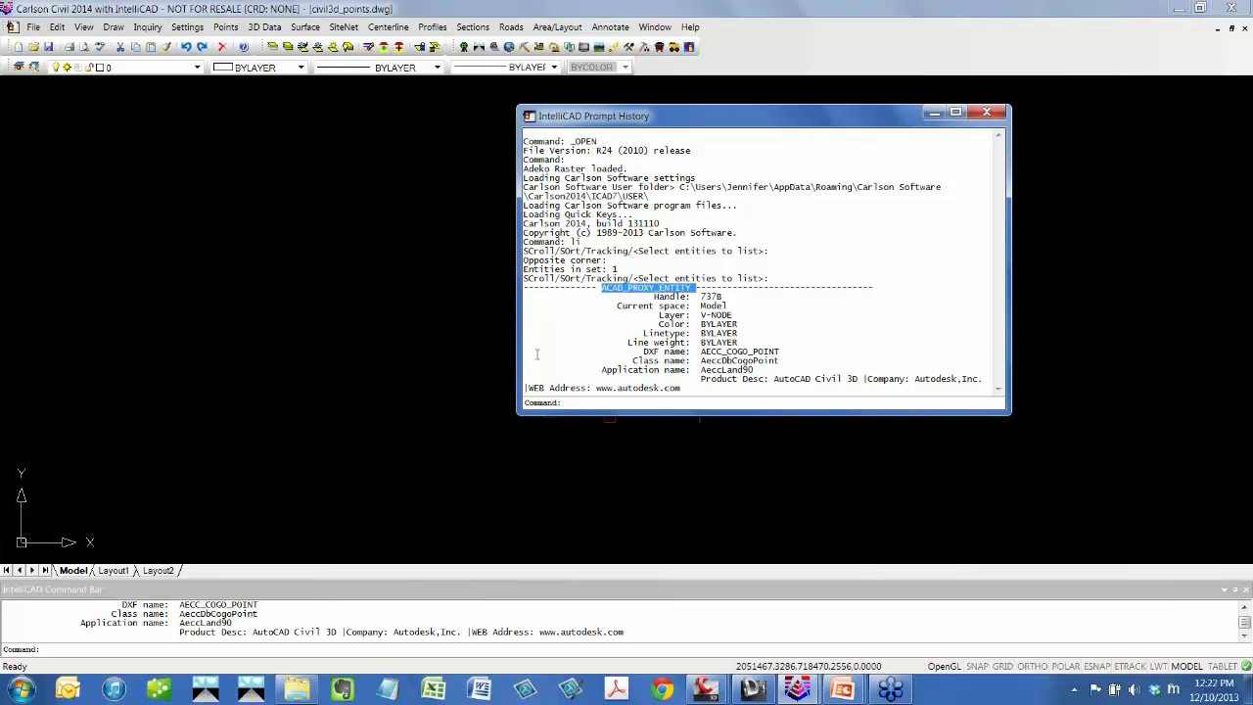
pyautogui.moveTo(517, 354); pyautogui.dragTo(437, 357)
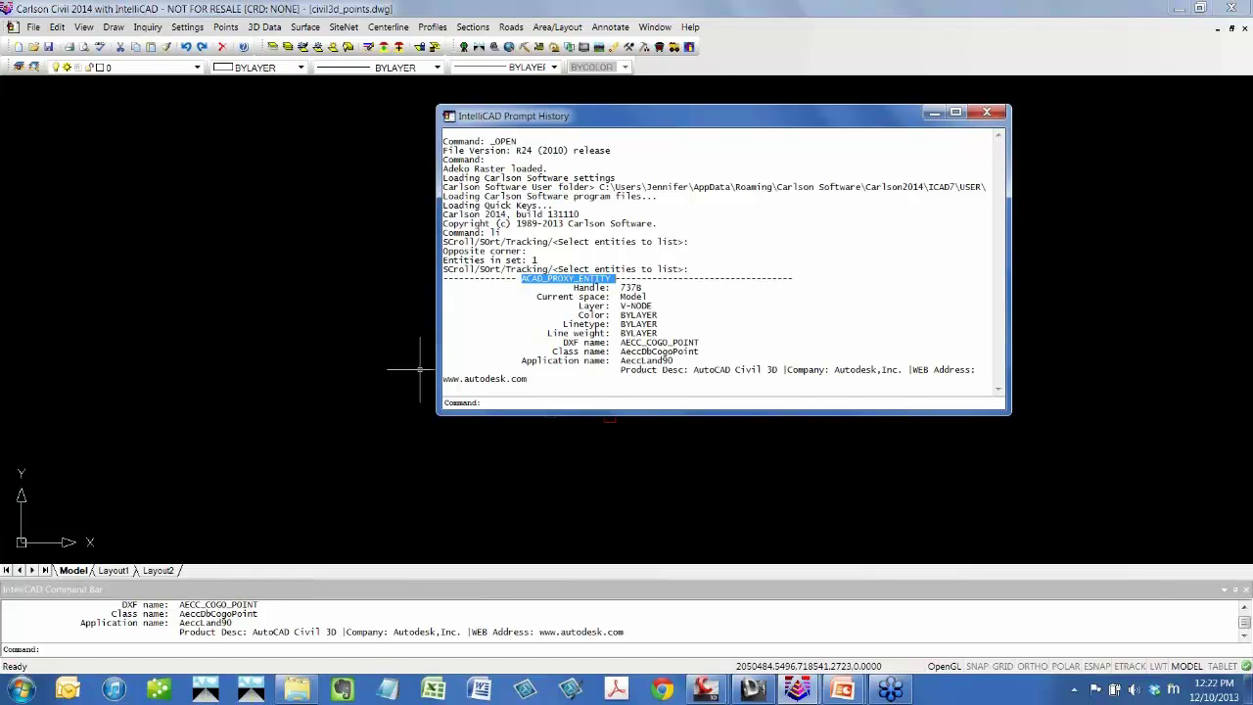
pyautogui.click(987, 113)
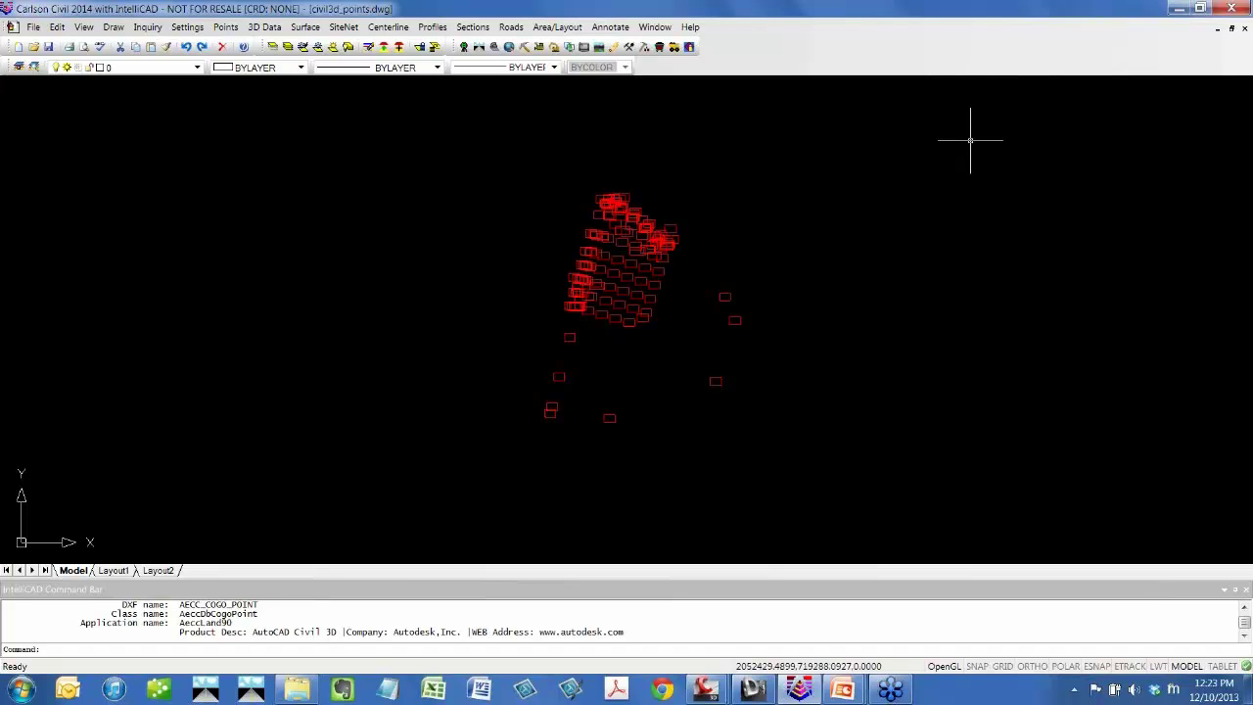
# Convert the LDT/Civil 3D points to Carlson points as custom entities, storing them in a new coordinate file named 12-10_webinar_points.
pyautogui.click(216, 30)
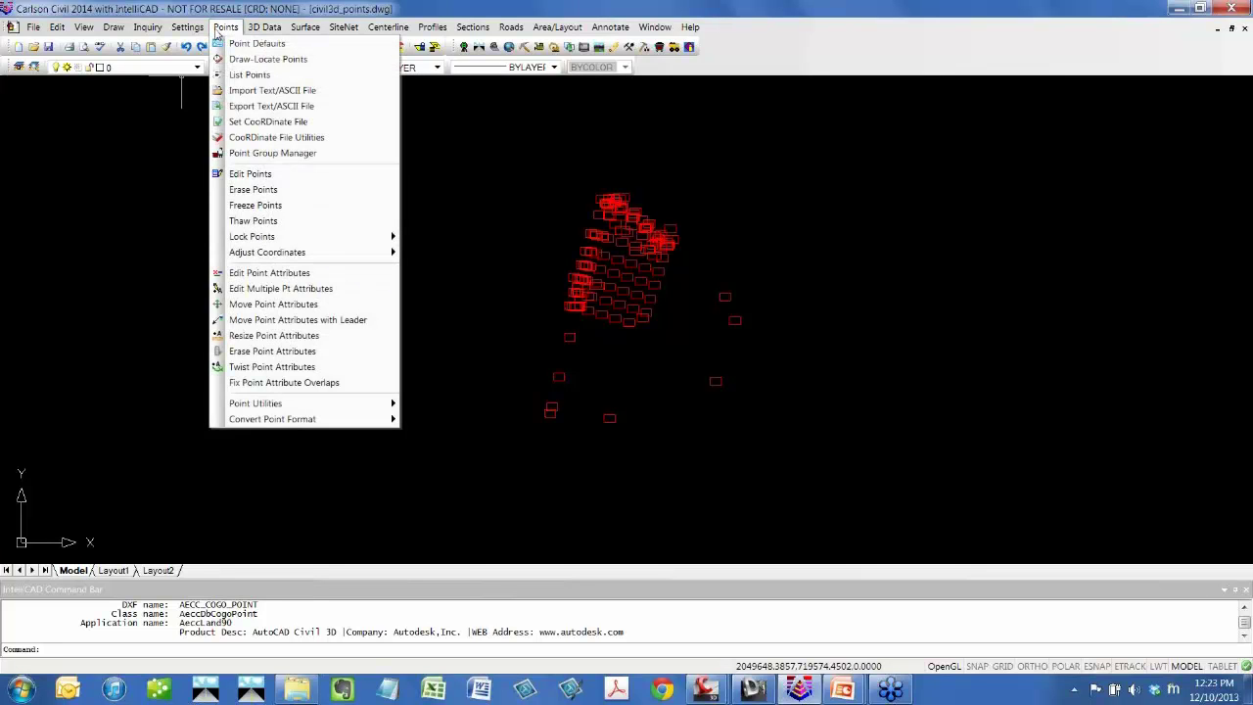
pyautogui.moveTo(285, 421)
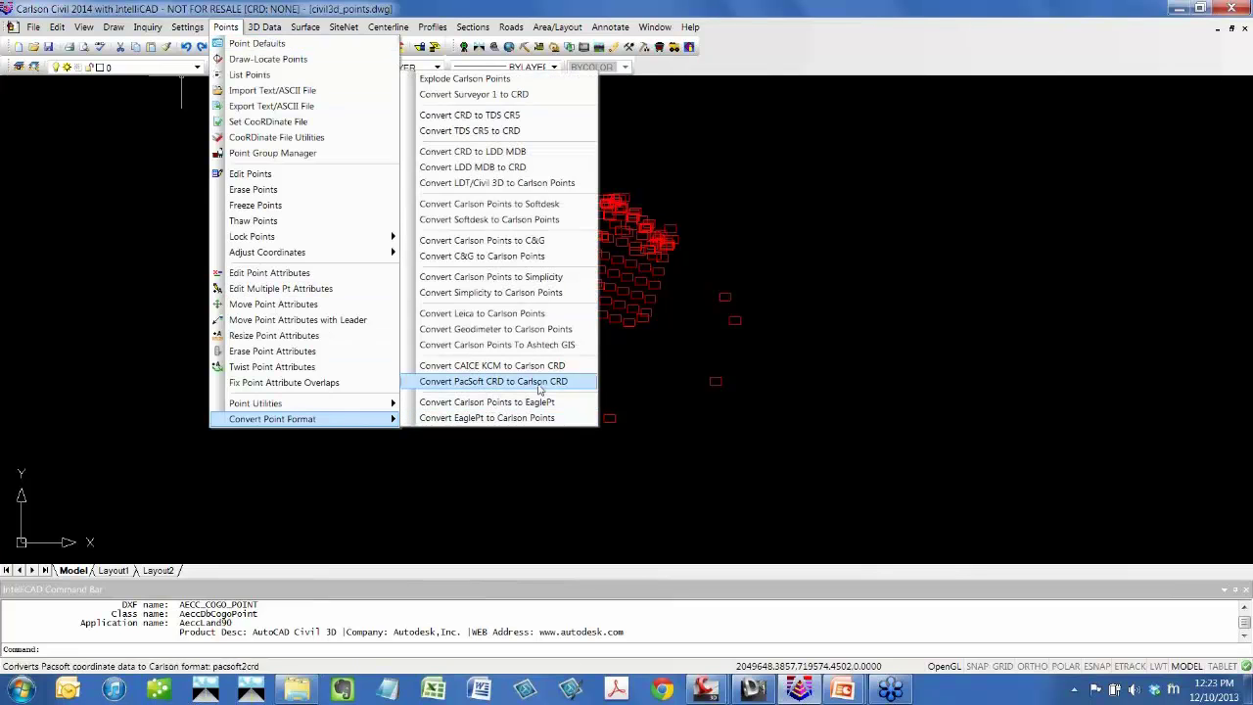
pyautogui.click(583, 184)
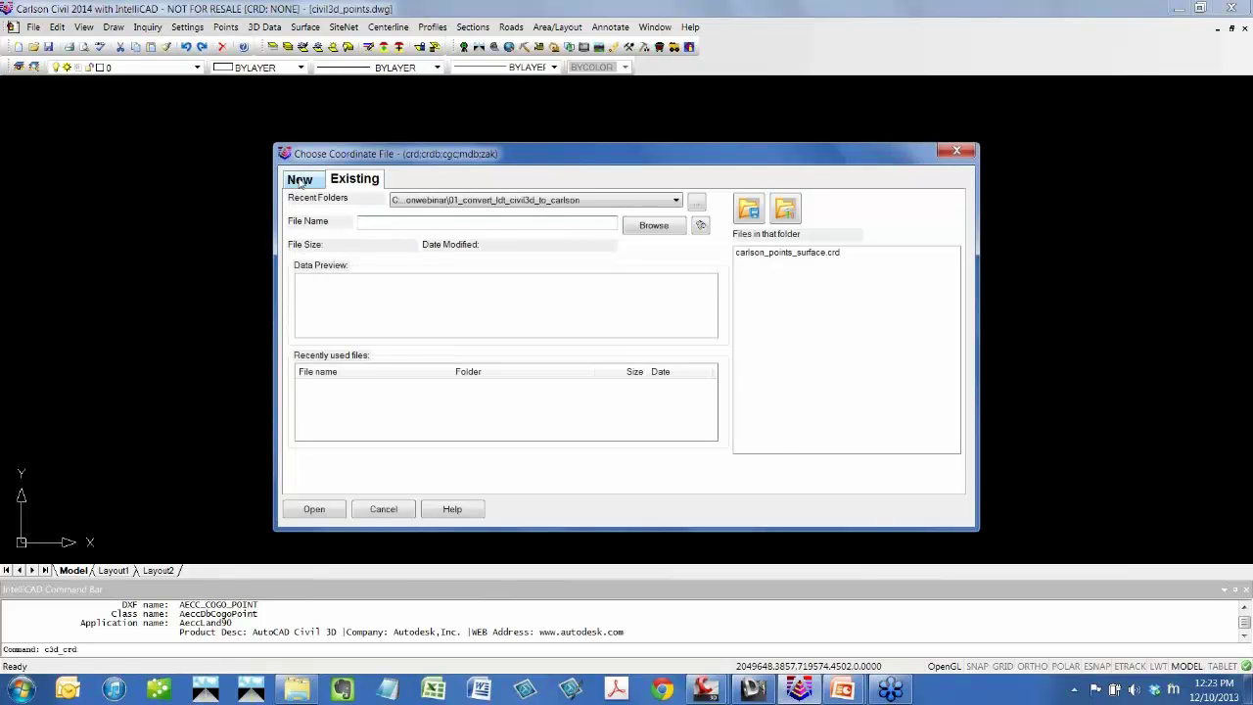
pyautogui.click(300, 181)
pyautogui.click(422, 238)
pyautogui.write('12-10_webinar_points')
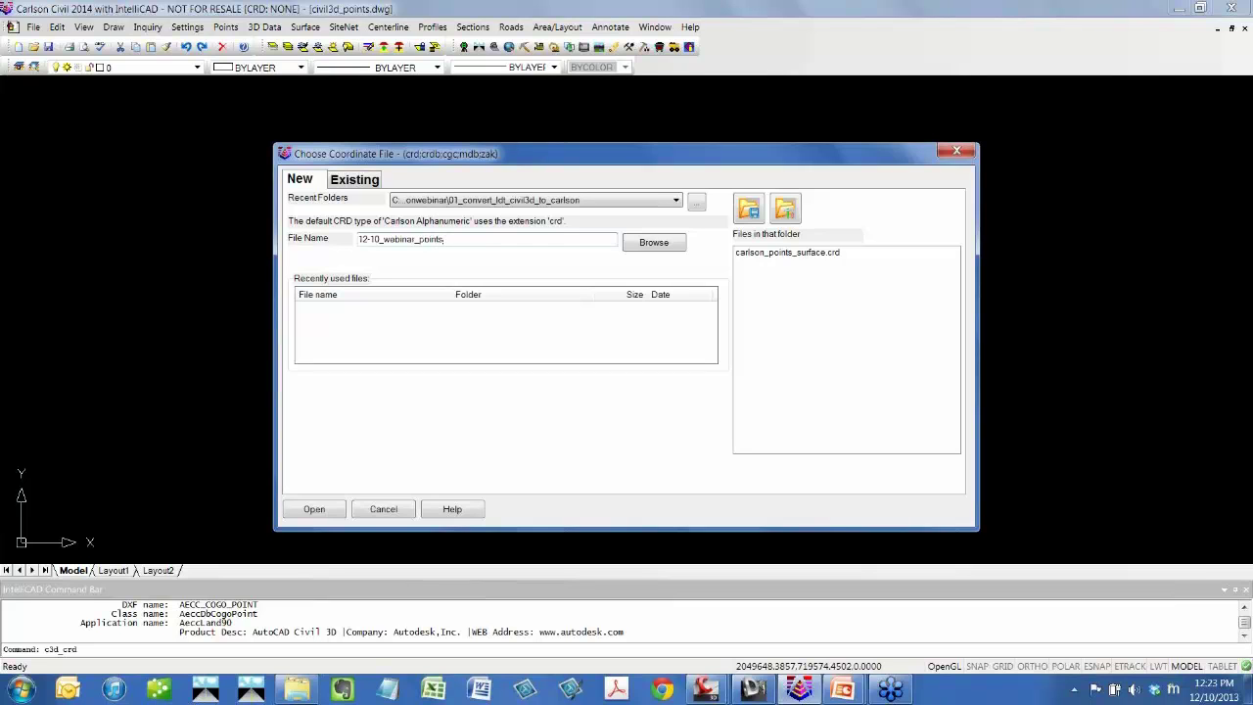
pyautogui.press('Return')
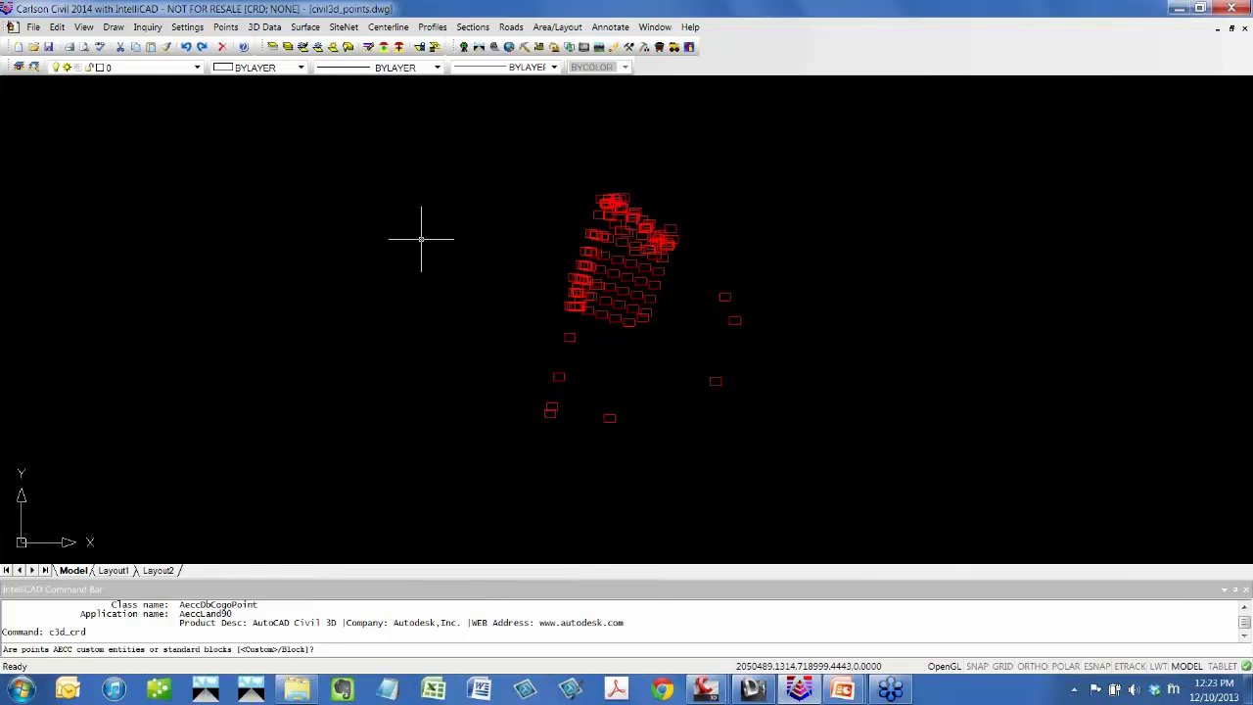
pyautogui.press('Return')
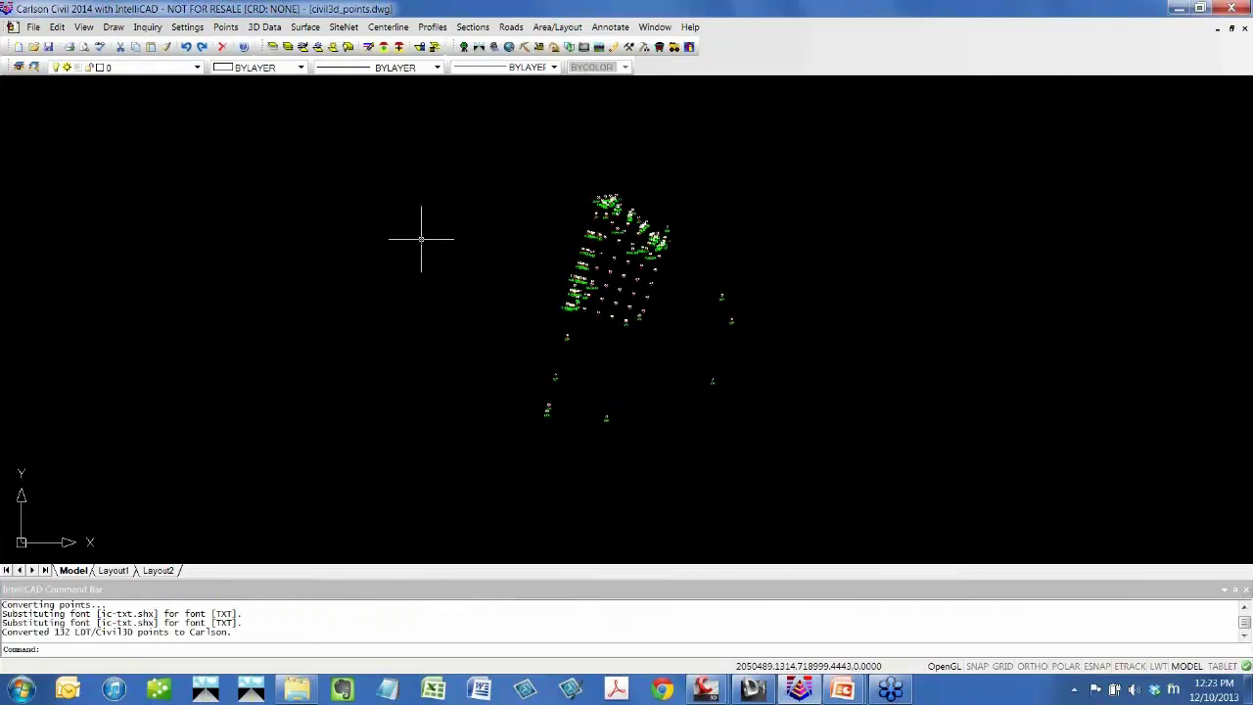
# Inspect the converted points and review a List Points report of the 12-10_webinar_points.crd coordinate file.
pyautogui.scroll(4, 598, 202)
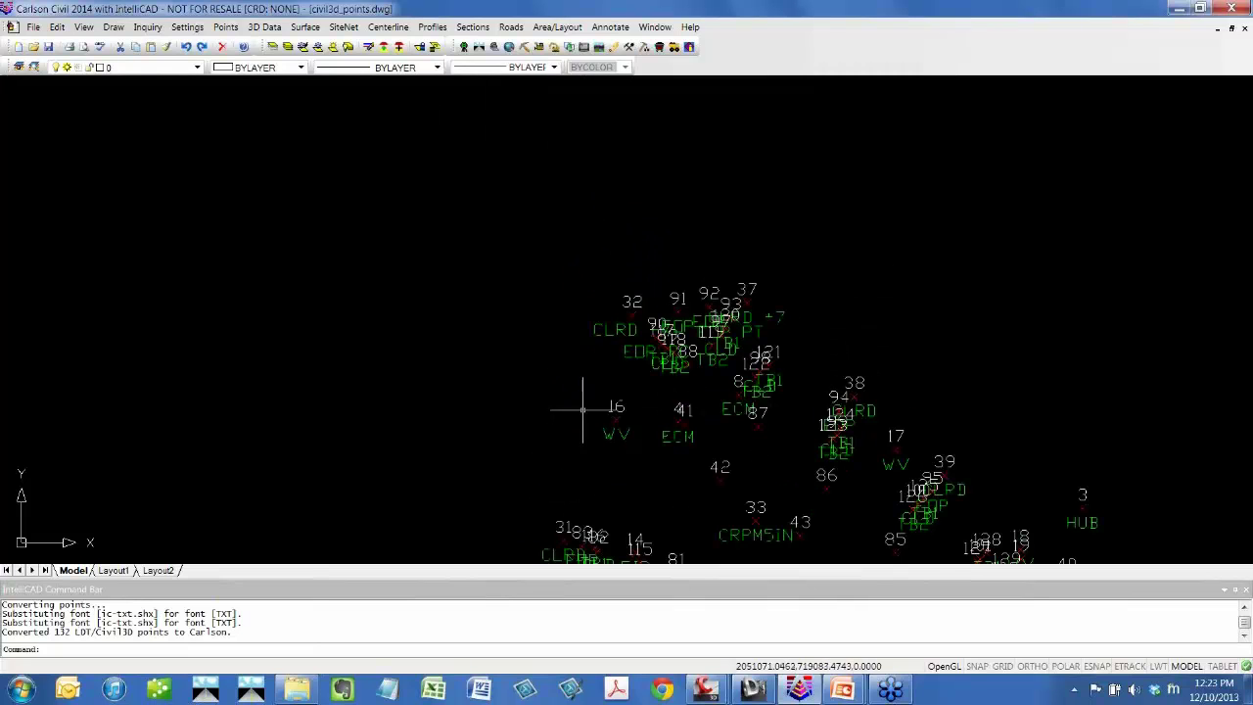
pyautogui.click(223, 28)
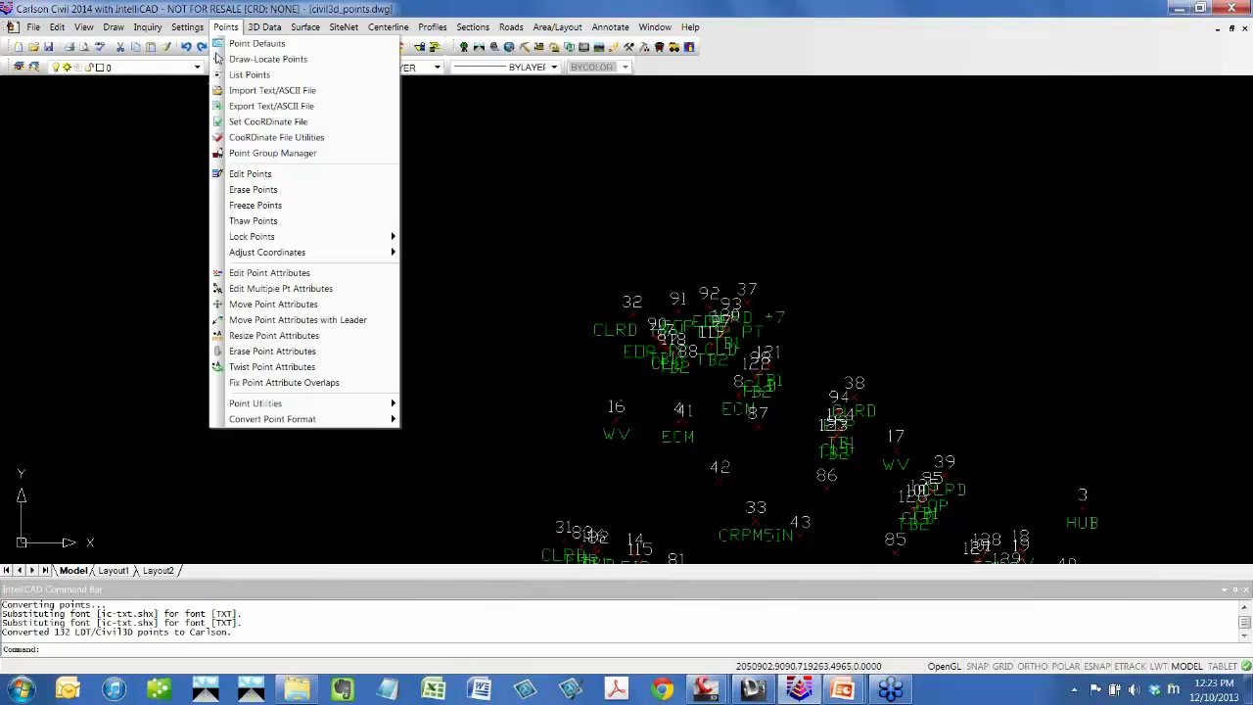
pyautogui.click(250, 74)
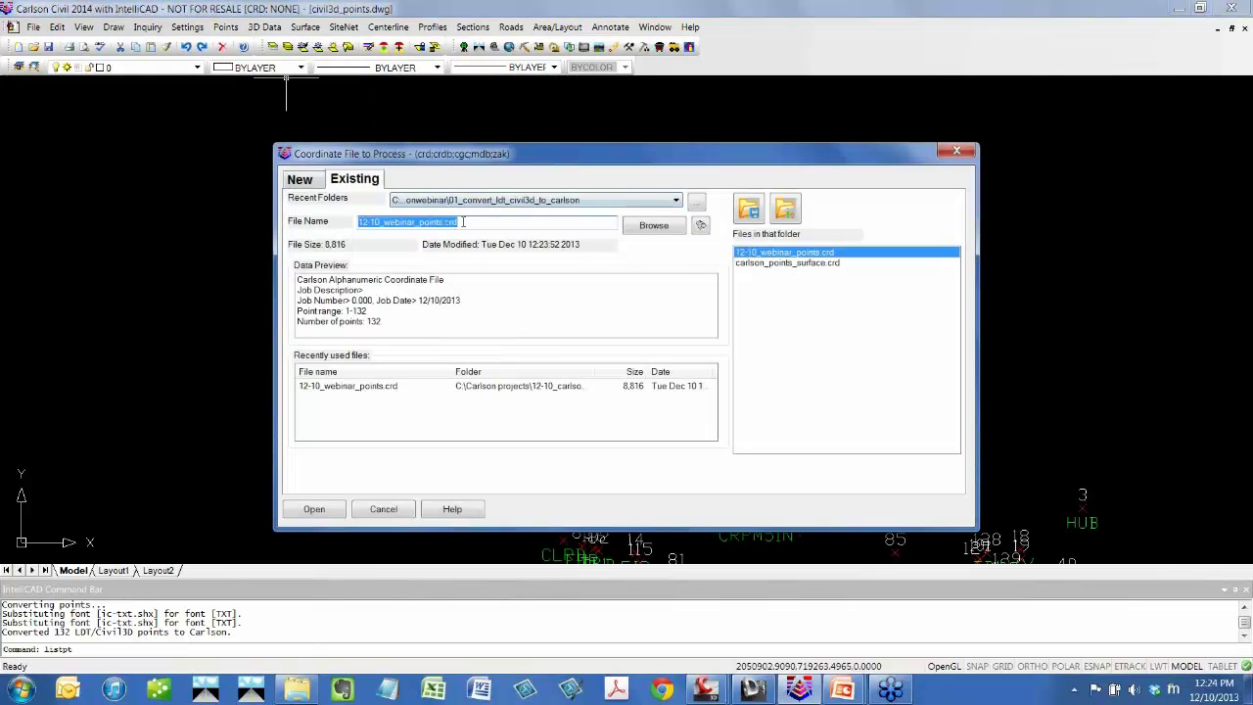
pyautogui.click(314, 508)
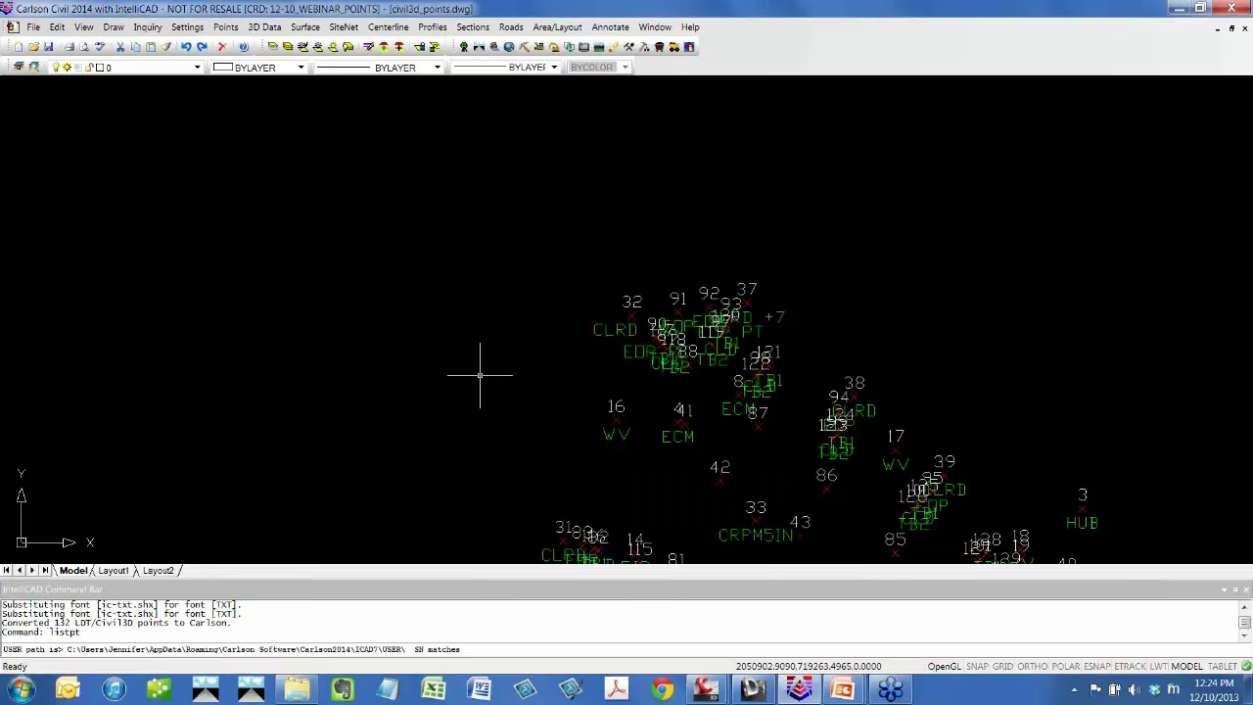
pyautogui.click(553, 279)
pyautogui.click(540, 499)
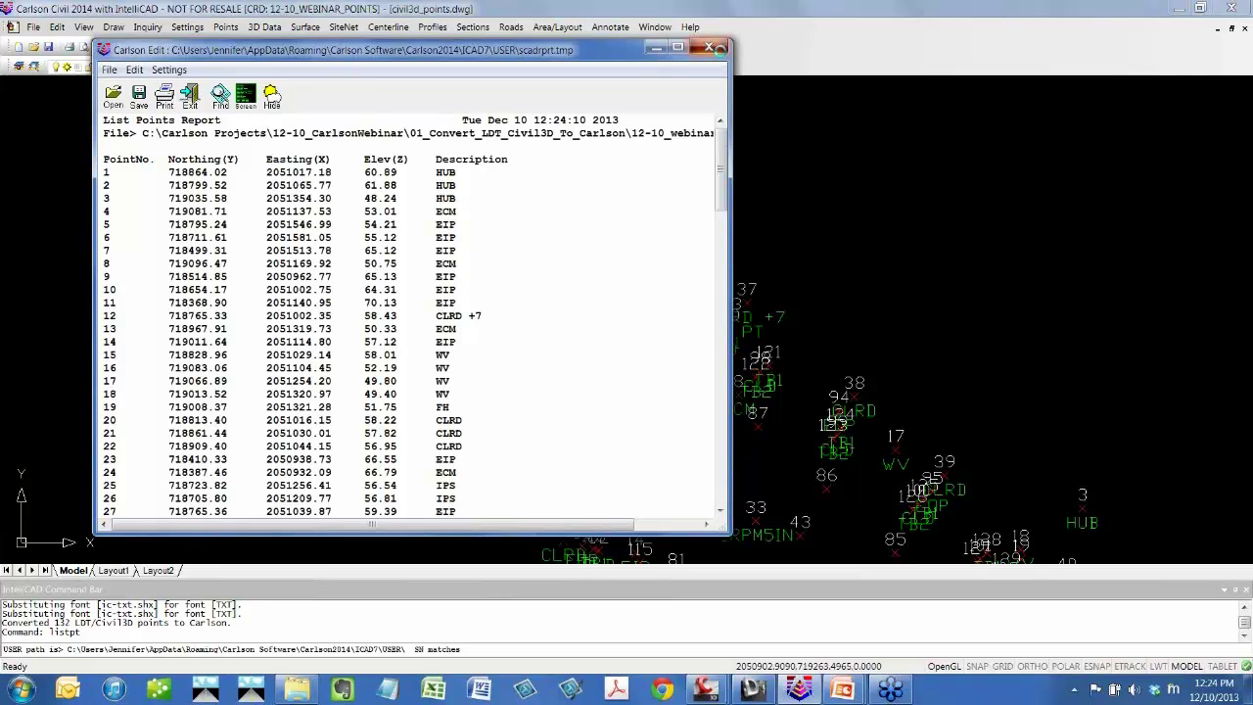
pyautogui.click(708, 47)
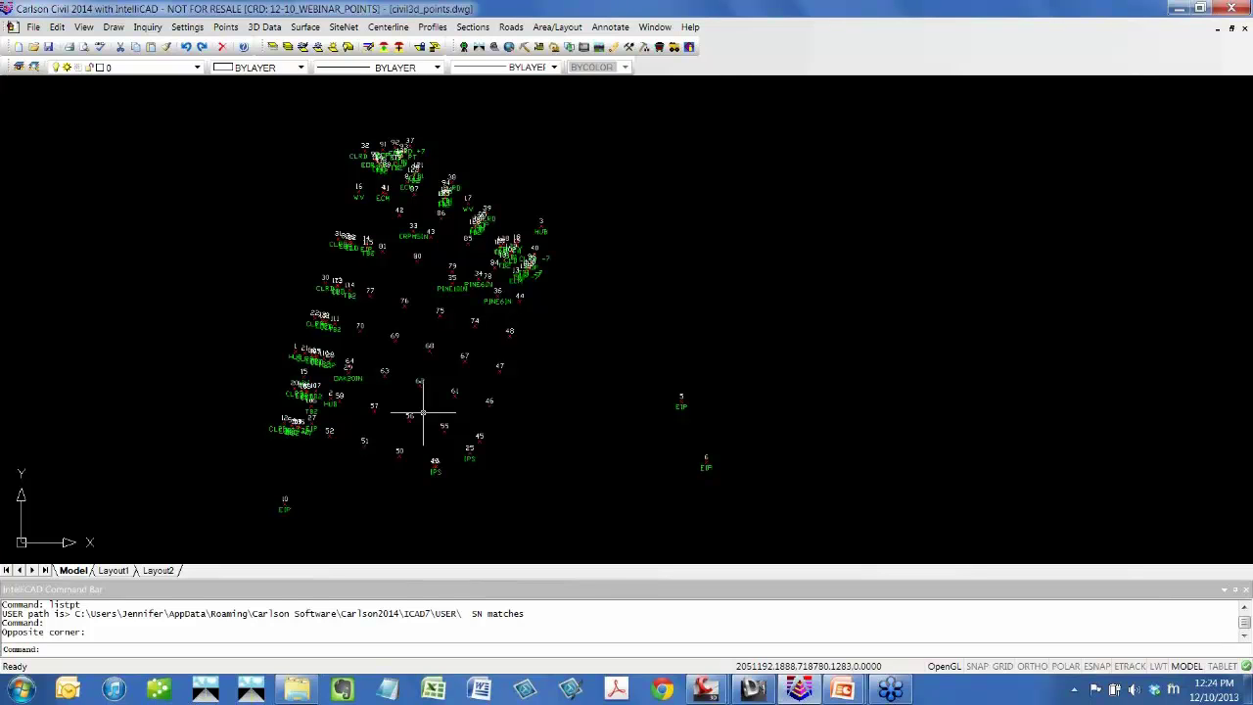
# Switch to AutoCAD Civil 3D to view the EG surface, and return to Carlson Civil.
pyautogui.moveTo(722, 695)
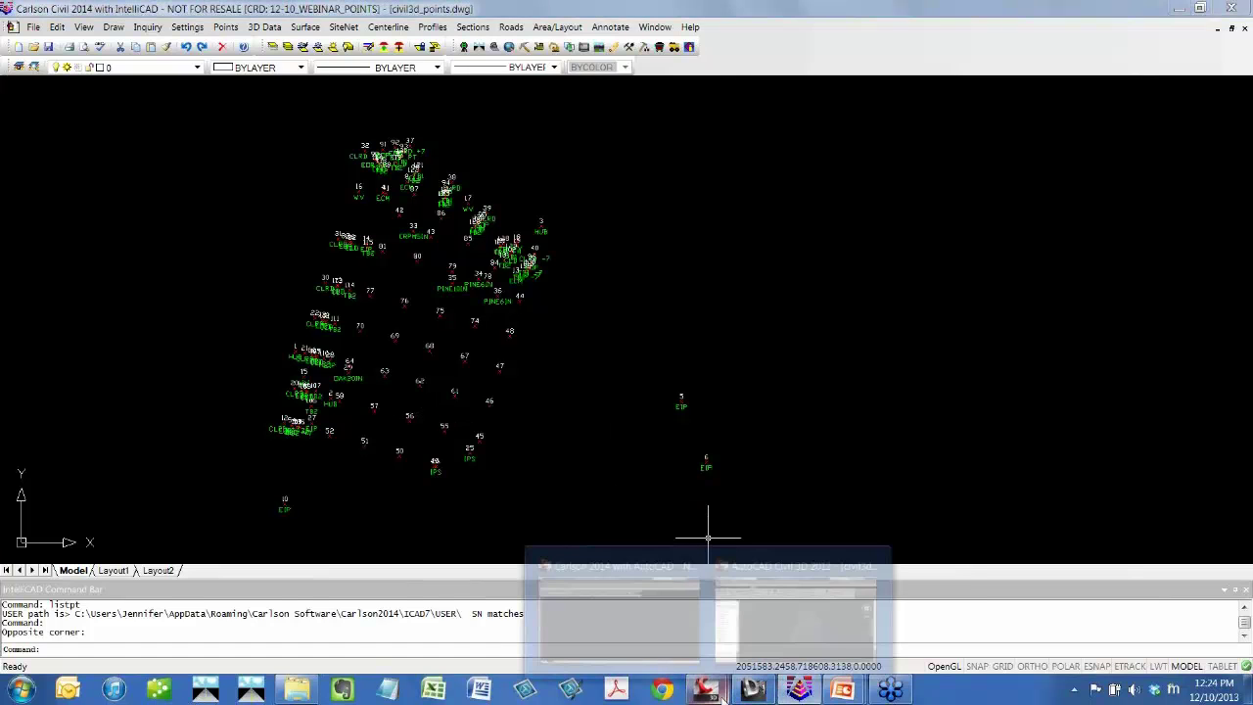
pyautogui.click(767, 620)
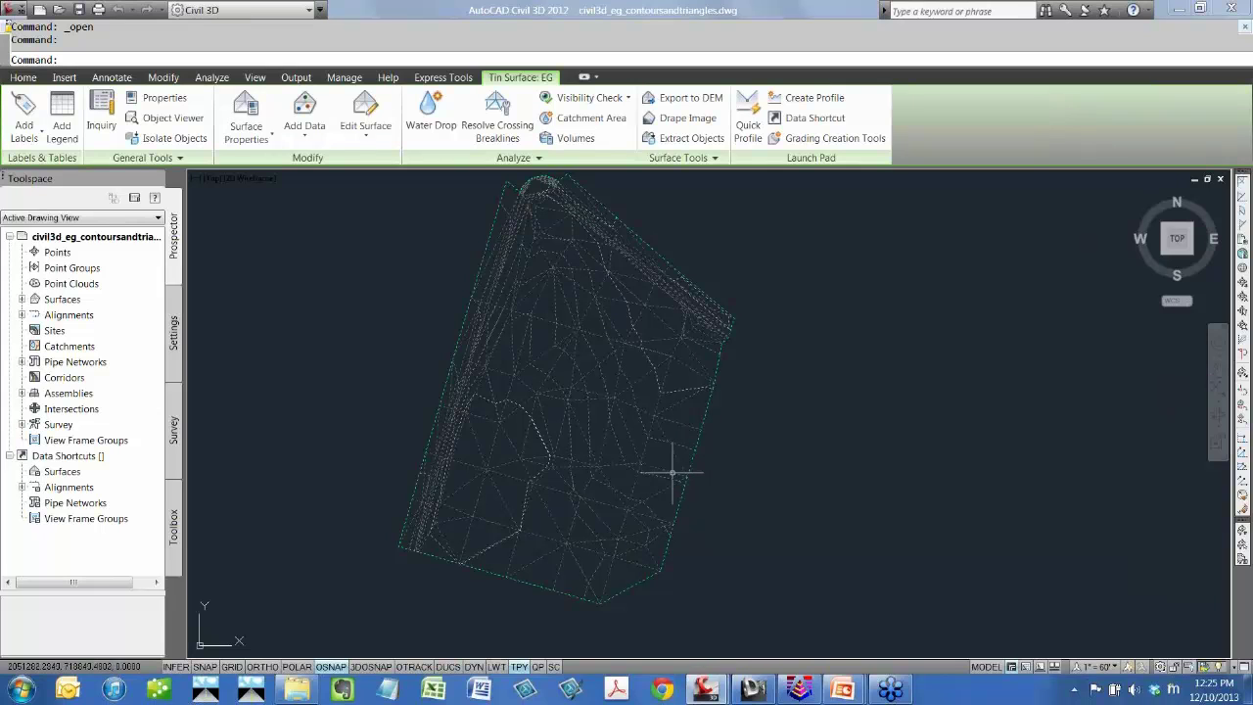
pyautogui.click(797, 690)
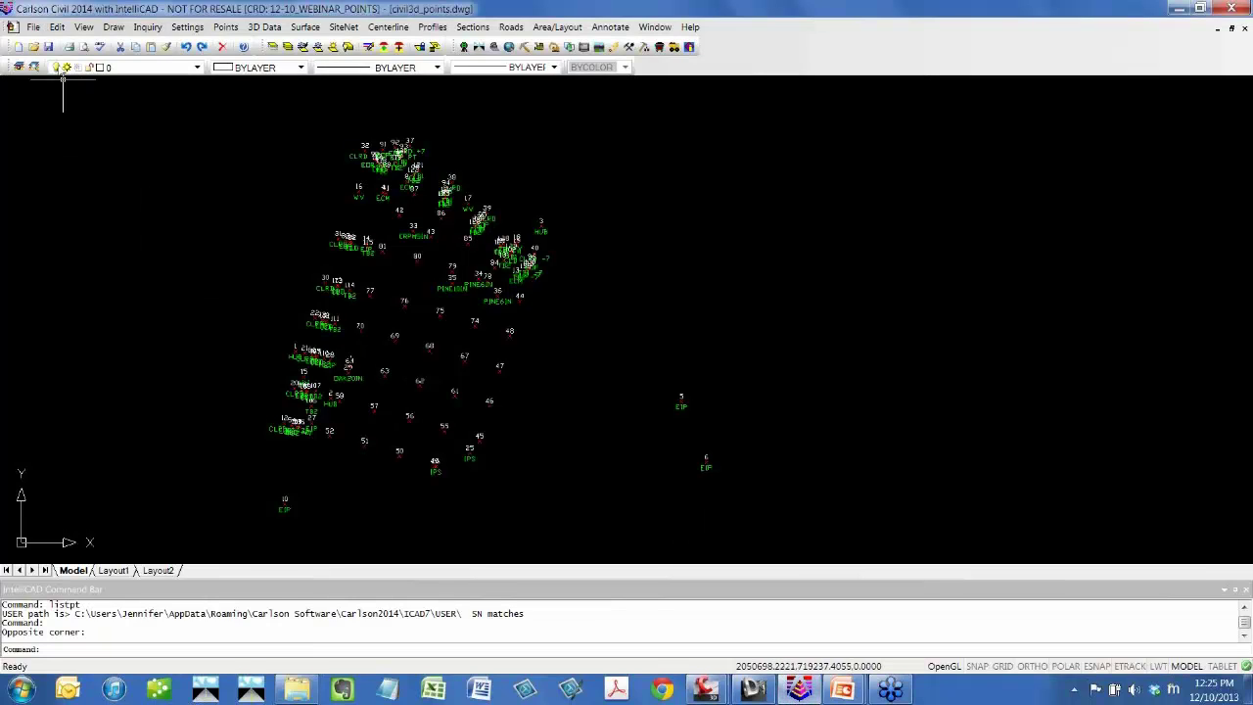
# Create a new blank drawing using the template drawing option.
pyautogui.click(17, 46)
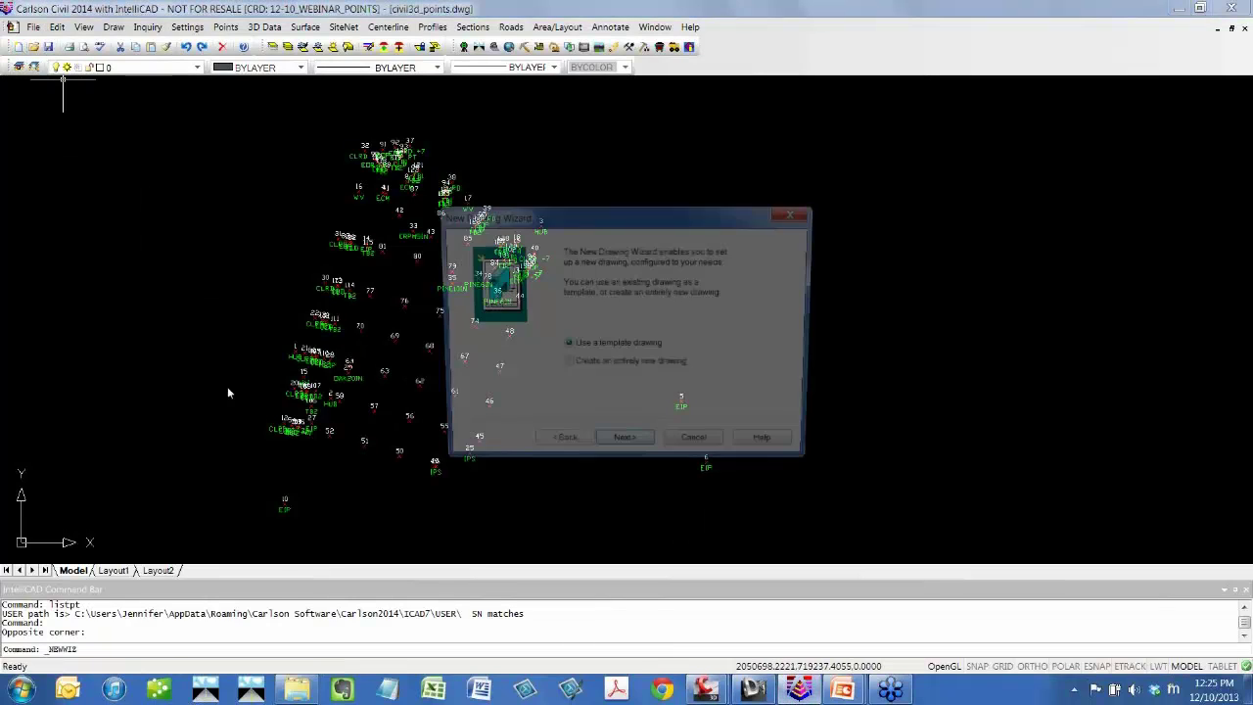
pyautogui.click(643, 456)
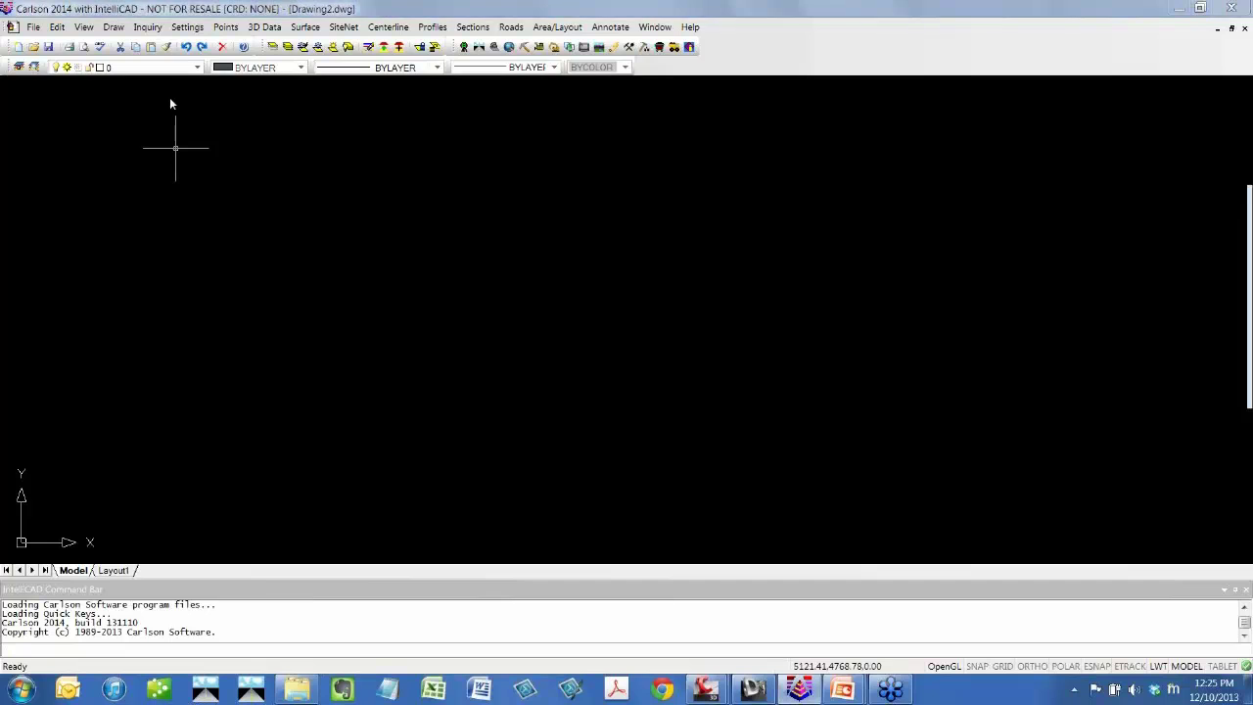
pyautogui.click(637, 417)
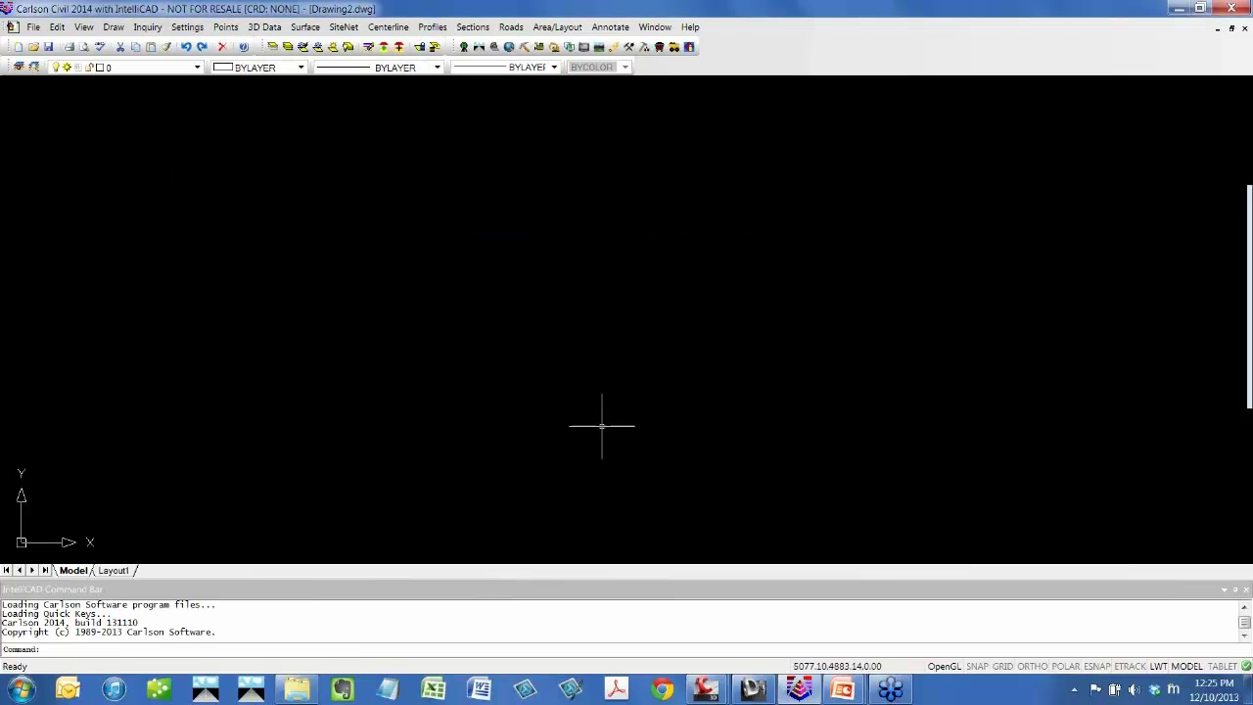
# Open civil3d_surface.dwg and convert its Civil 3D surface EG to a Carlson TIN surface.
pyautogui.click(33, 46)
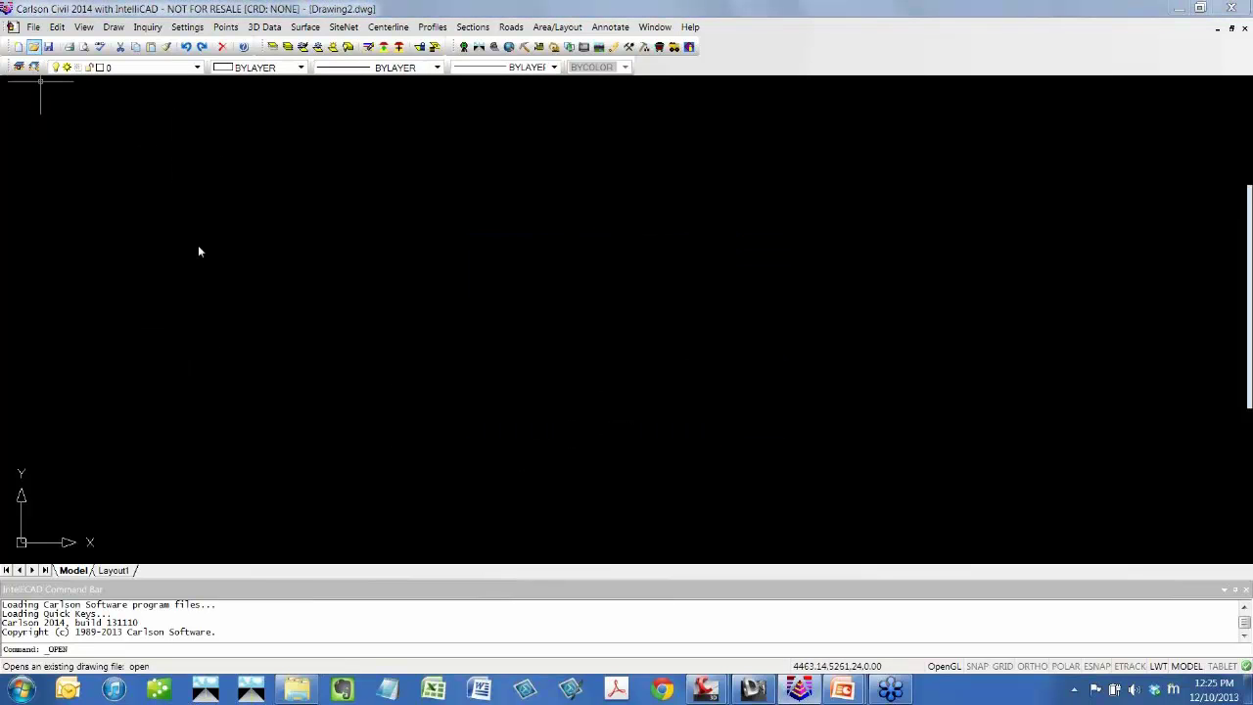
pyautogui.click(760, 464)
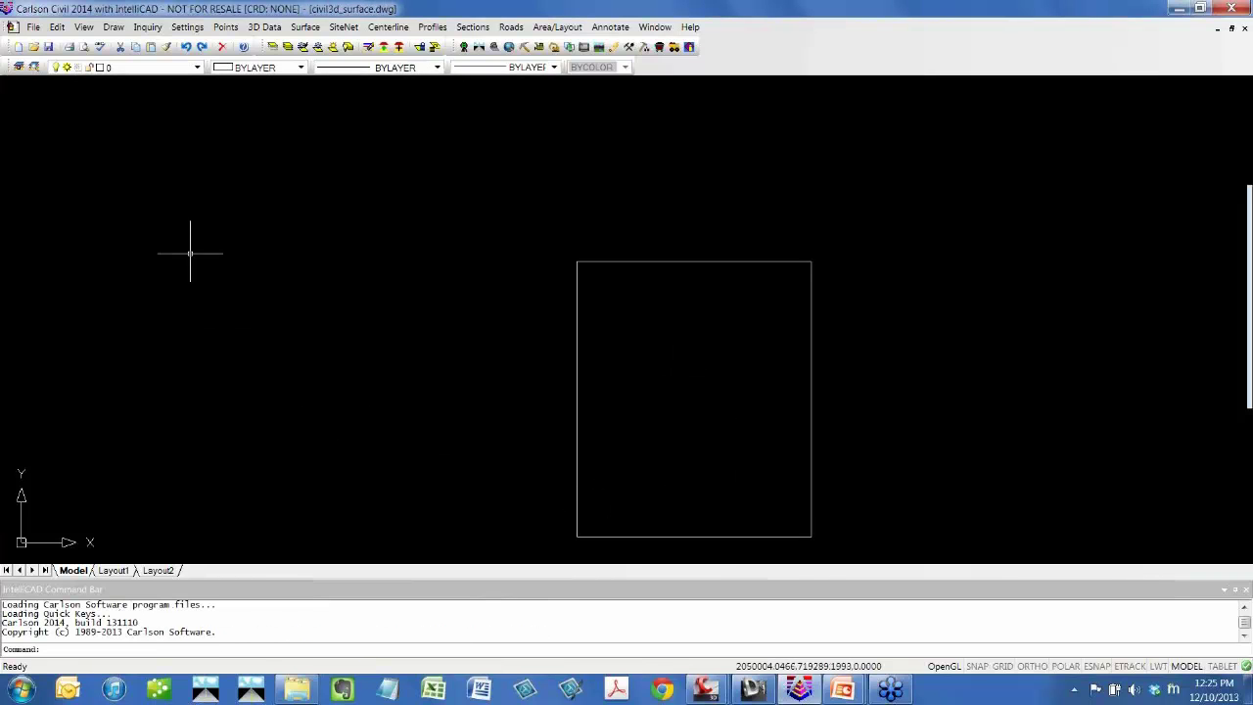
pyautogui.click(303, 29)
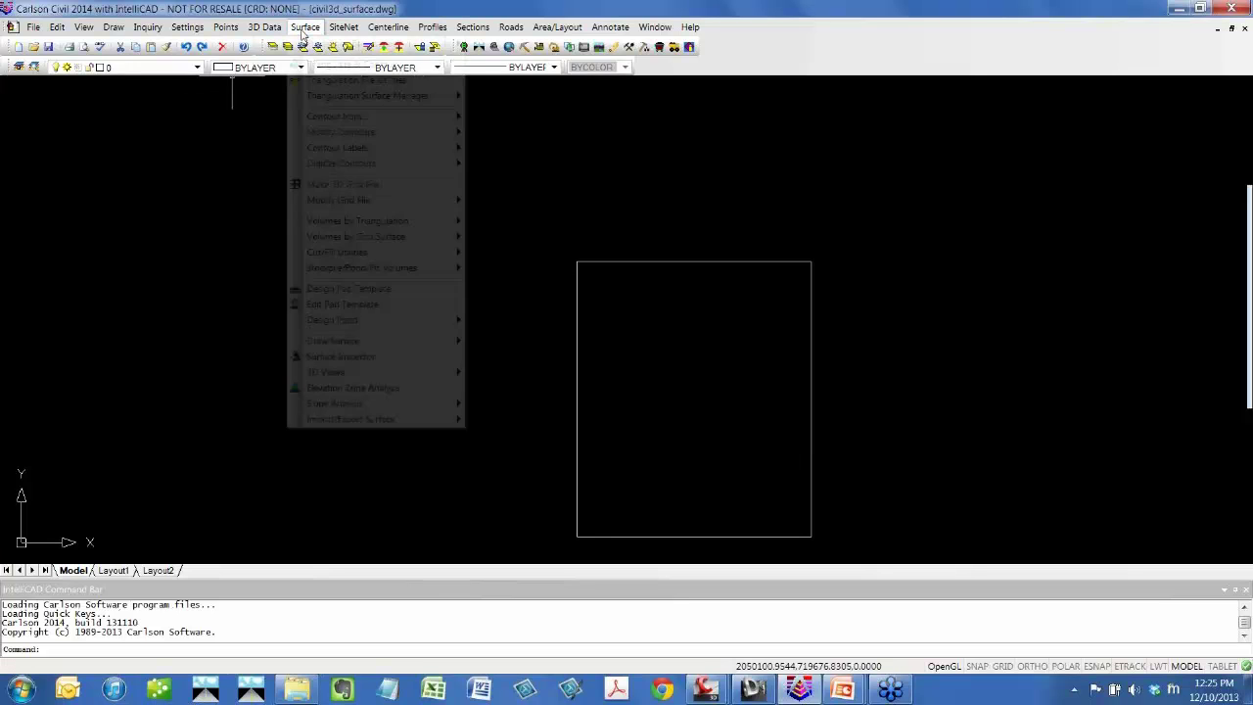
pyautogui.moveTo(358, 421)
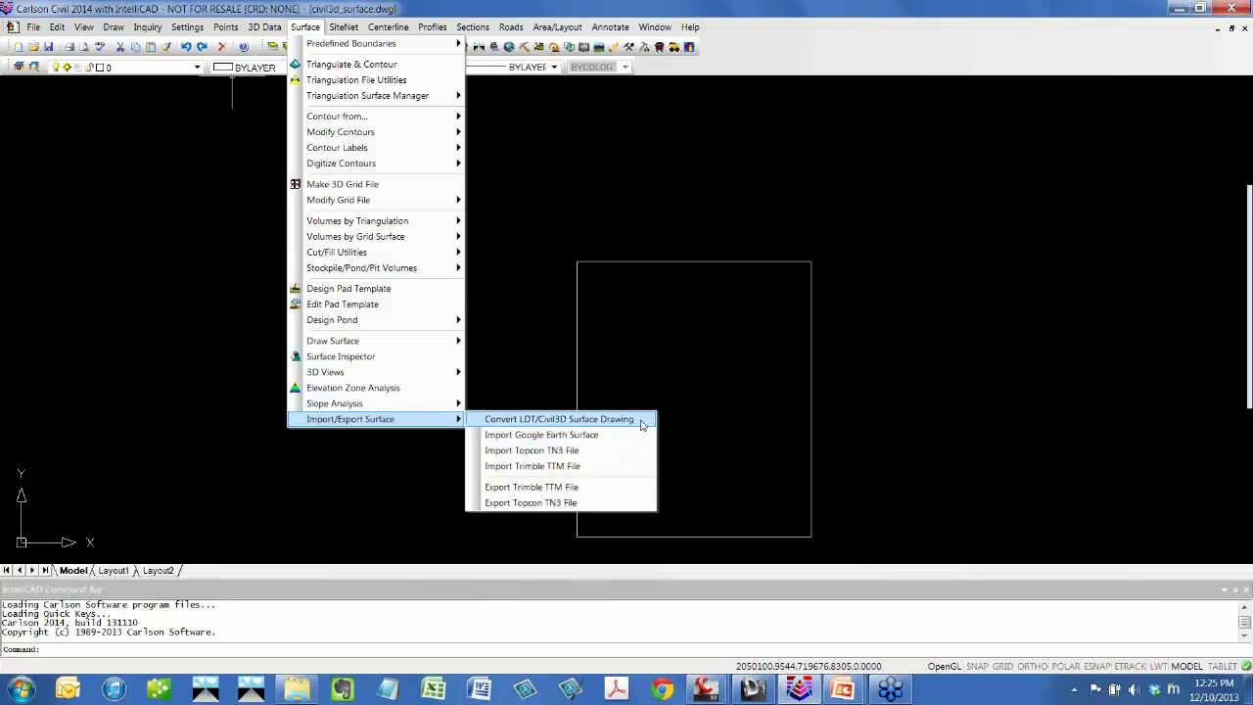
pyautogui.click(559, 419)
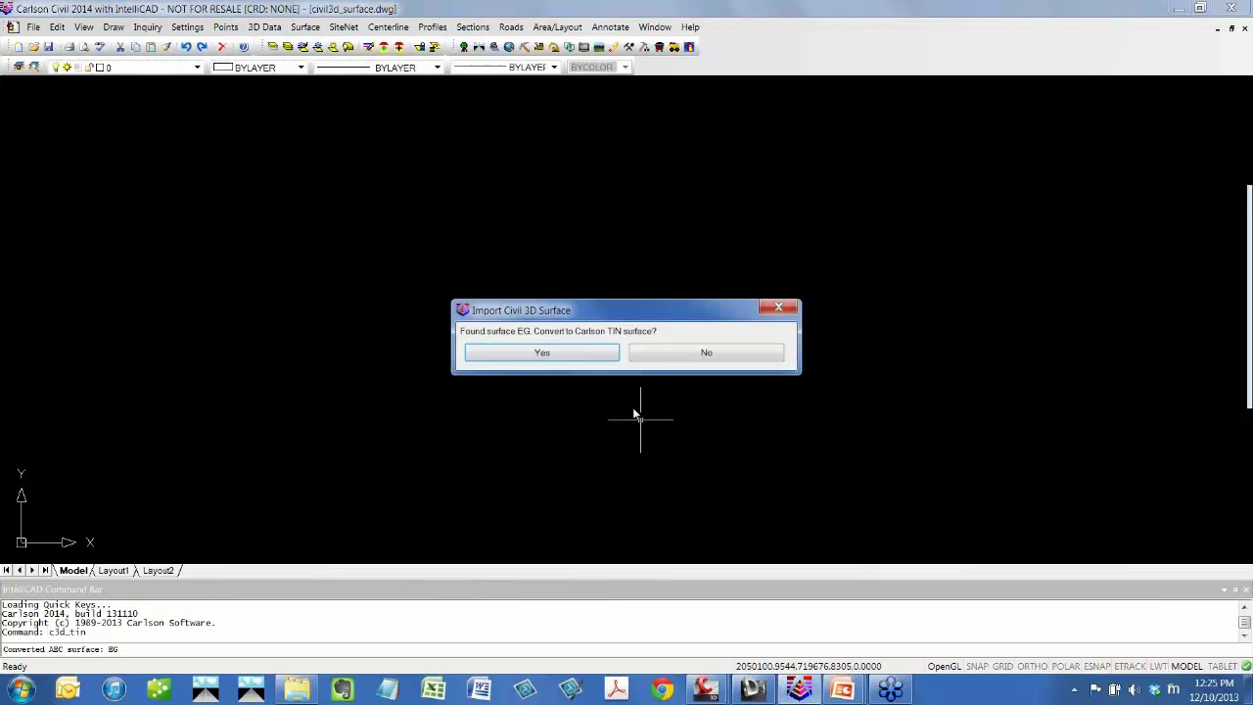
pyautogui.click(533, 352)
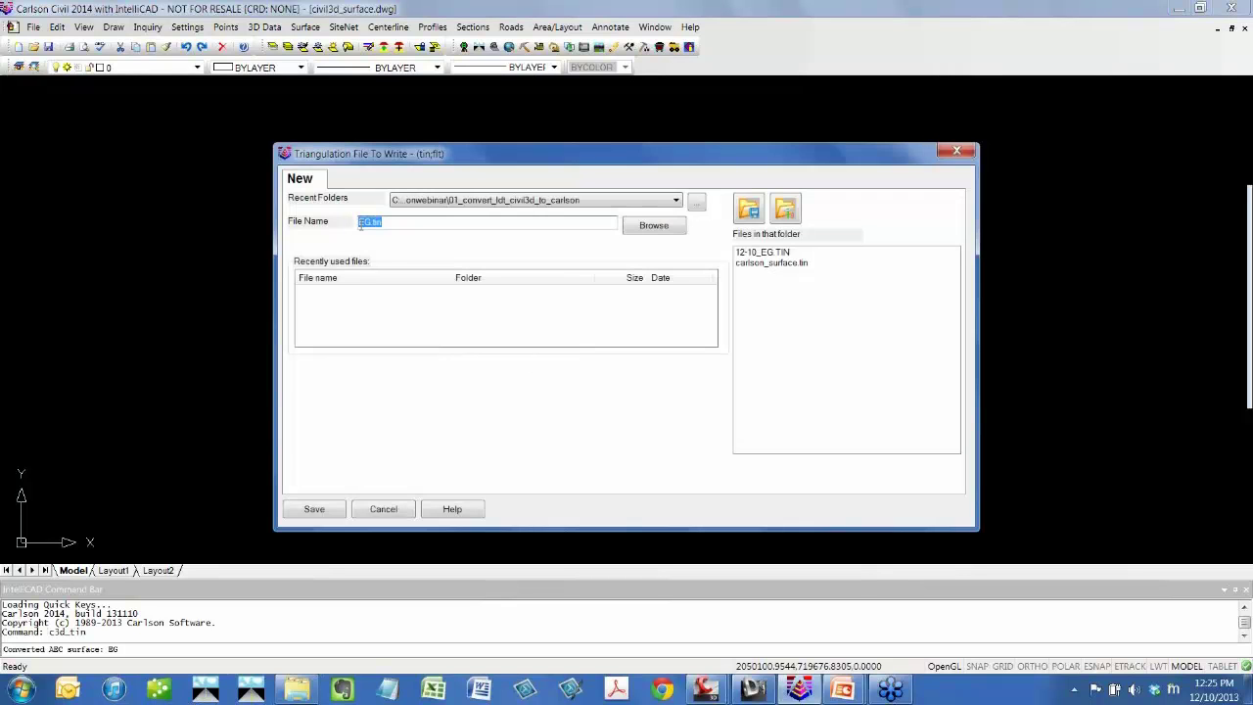
# Save the converted triangulation file as 12-10_fromC3D_EG in the 01_convert_ldt_civil3d_to_carlson folder.
pyautogui.click(361, 225)
pyautogui.write('12-10_EG.TINfrom')
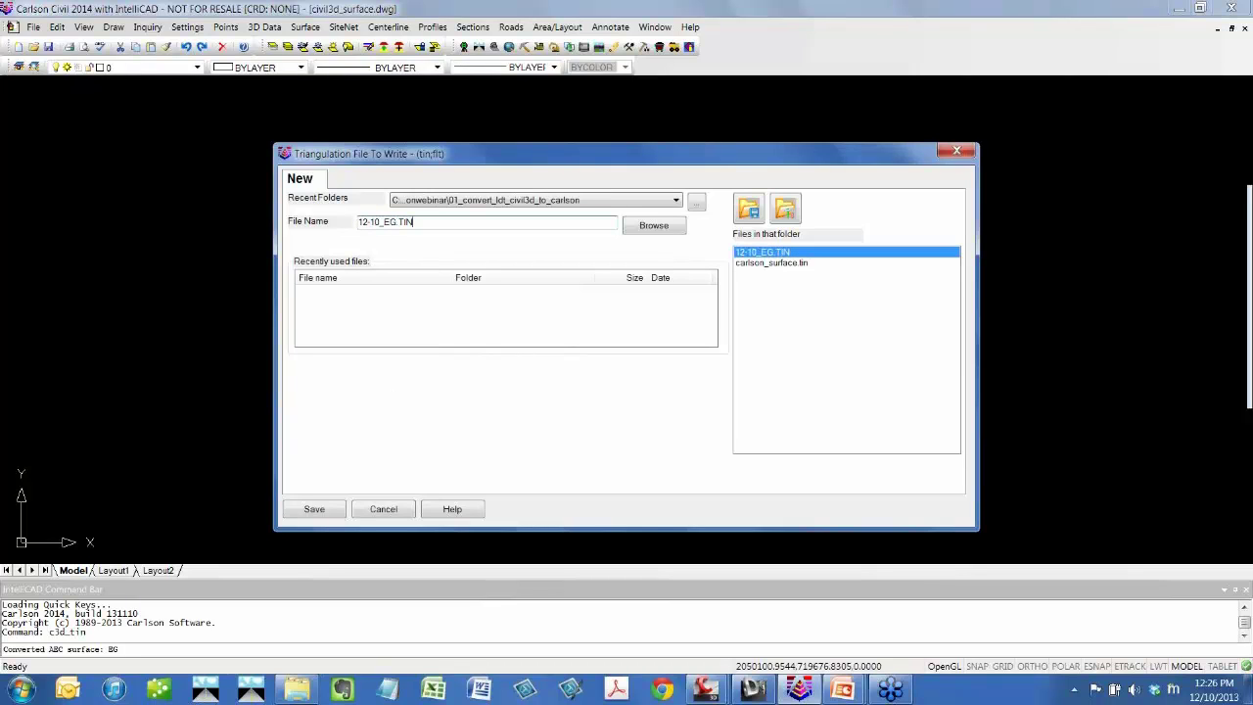
pyautogui.press('BackSpace')
pyautogui.press('BackSpace')
pyautogui.press('BackSpace')
pyautogui.press('BackSpace')
pyautogui.press('BackSpace')
pyautogui.press('BackSpace')
pyautogui.press('BackSpace')
pyautogui.press('BackSpace')
pyautogui.press('BackSpace')
pyautogui.write('fromC3D_EG')
pyautogui.press('Return')
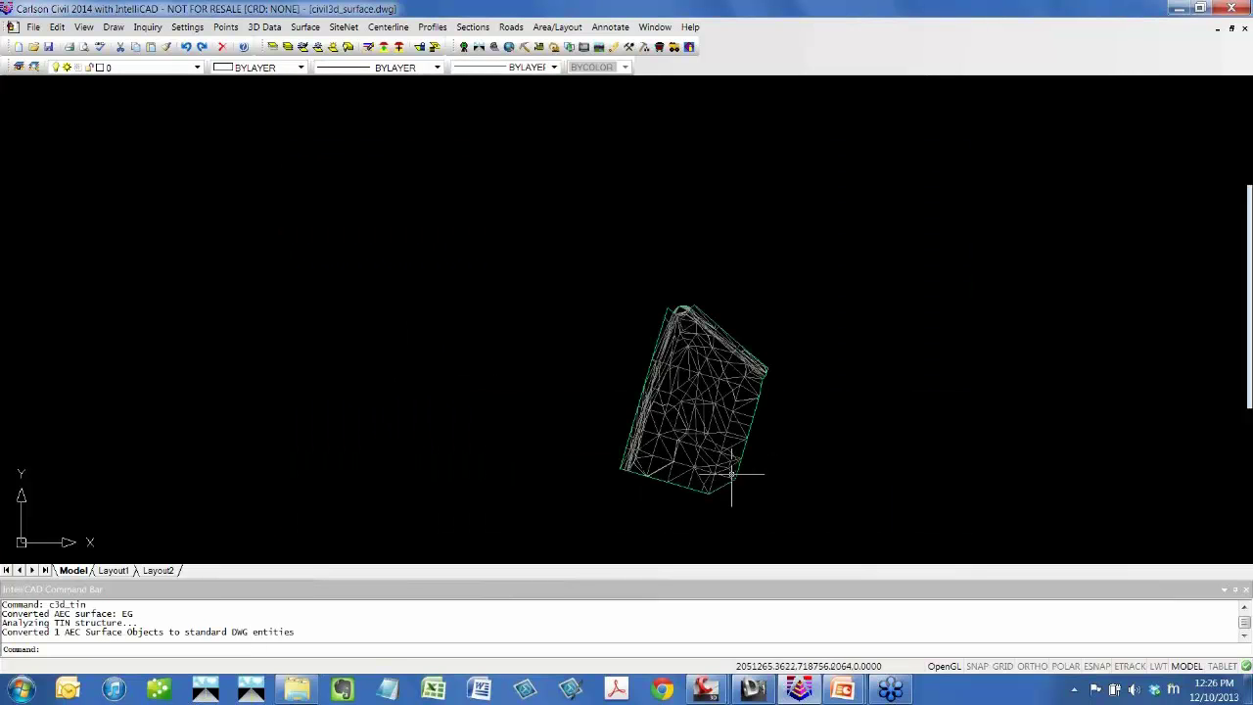
# Compare the converted triangulation with the EG surface in AutoCAD Civil 3D, and return to Carlson Civil.
pyautogui.scroll(3, 729, 476)
pyautogui.moveTo(729, 477); pyautogui.dragTo(598, 517, button='middle')
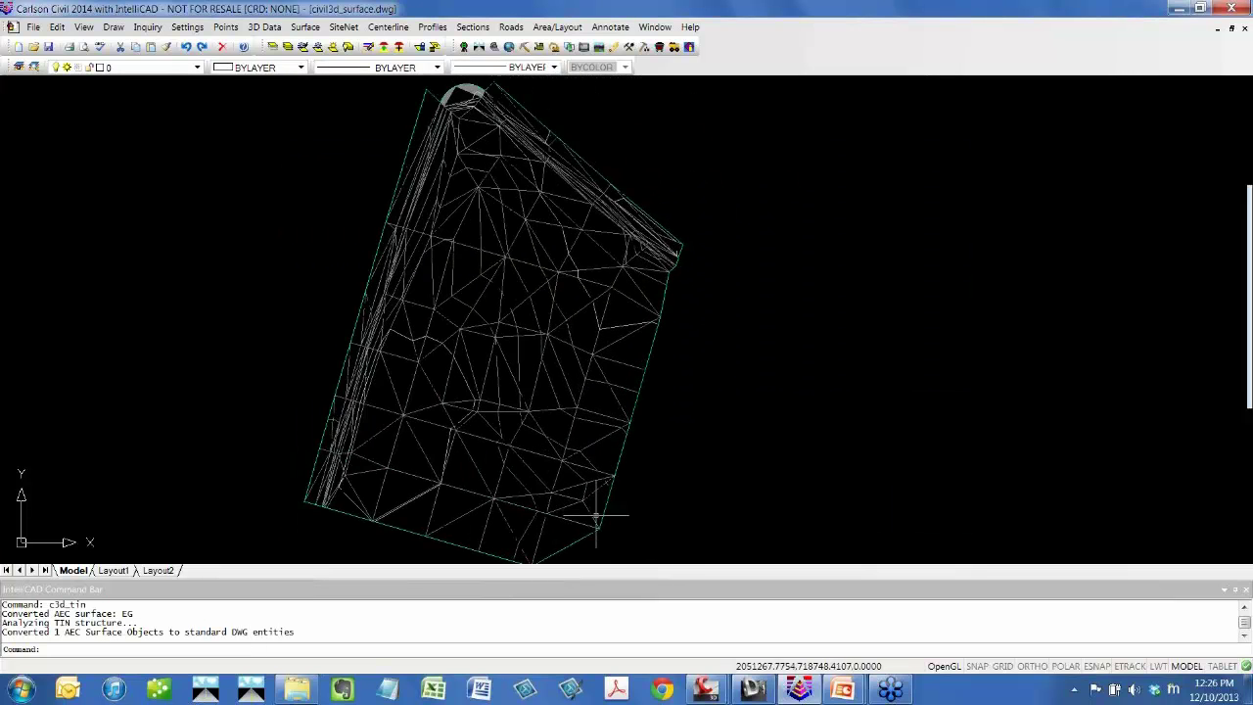
pyautogui.click(700, 689)
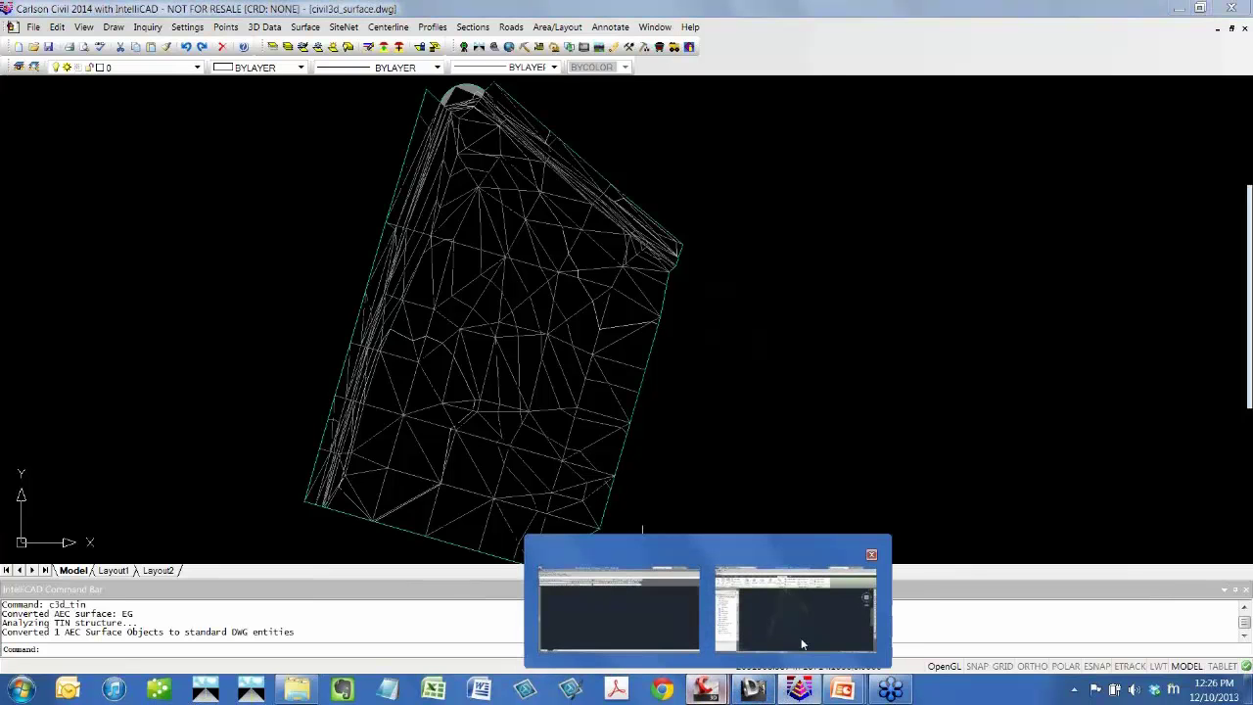
pyautogui.click(802, 643)
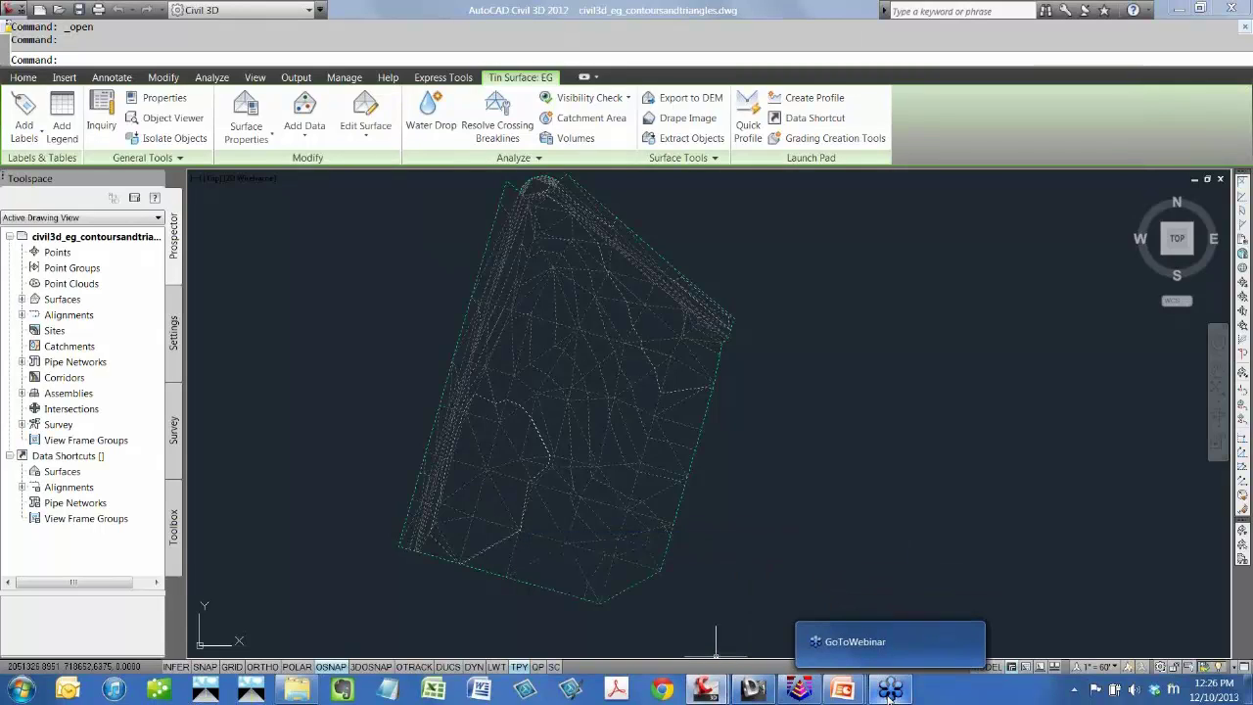
pyautogui.moveTo(842, 690)
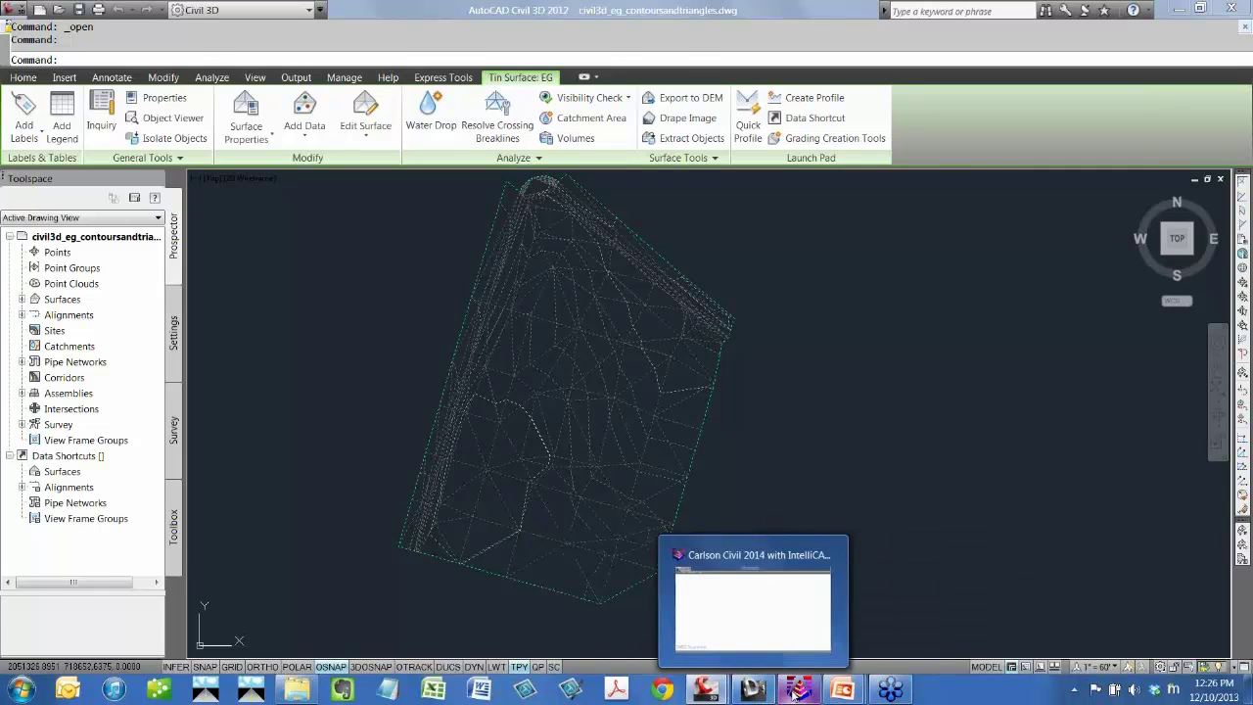
pyautogui.click(744, 606)
# List the entity properties of one converted surface triangle near the east boundary.
pyautogui.click(623, 370)
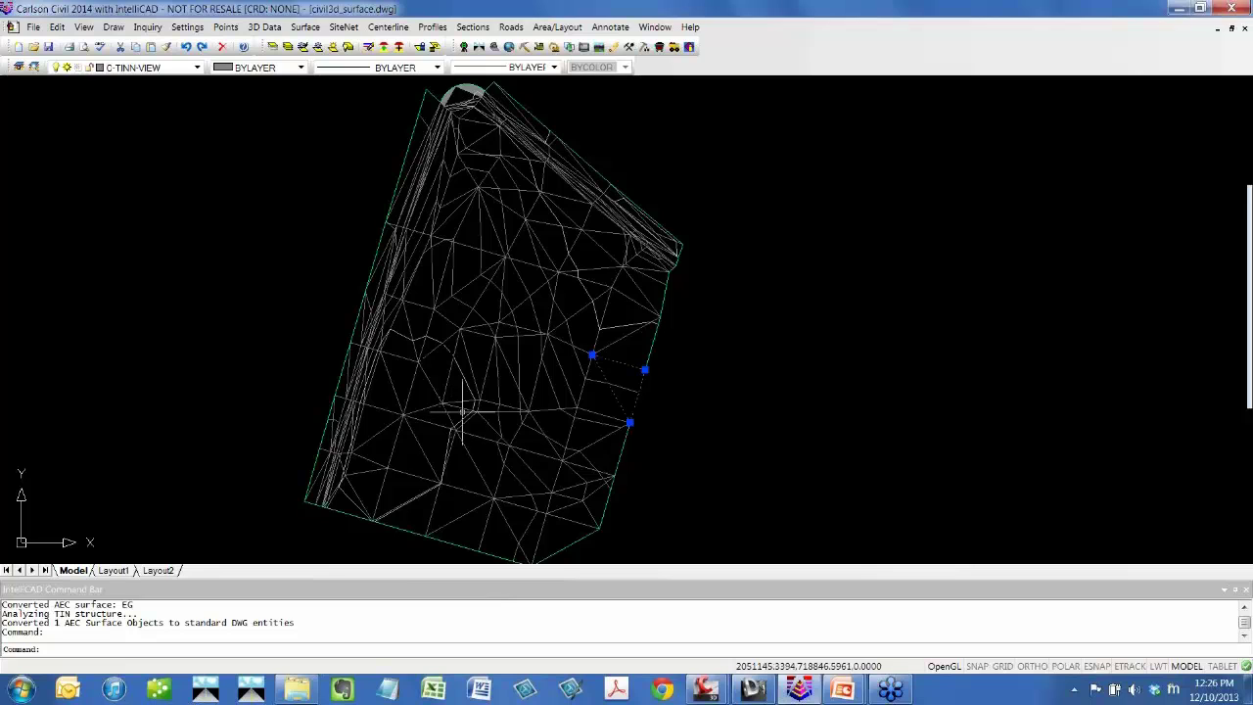
pyautogui.write('li')
pyautogui.press('Return')
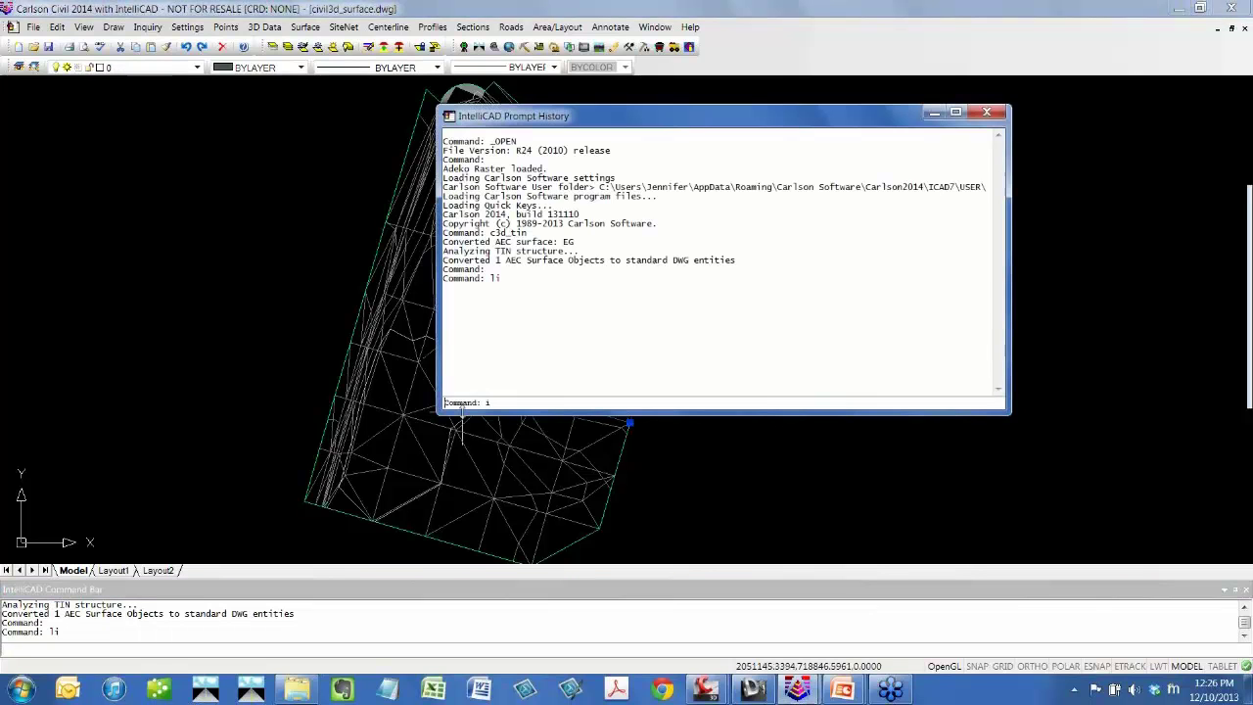
pyautogui.middleClick(947, 329)
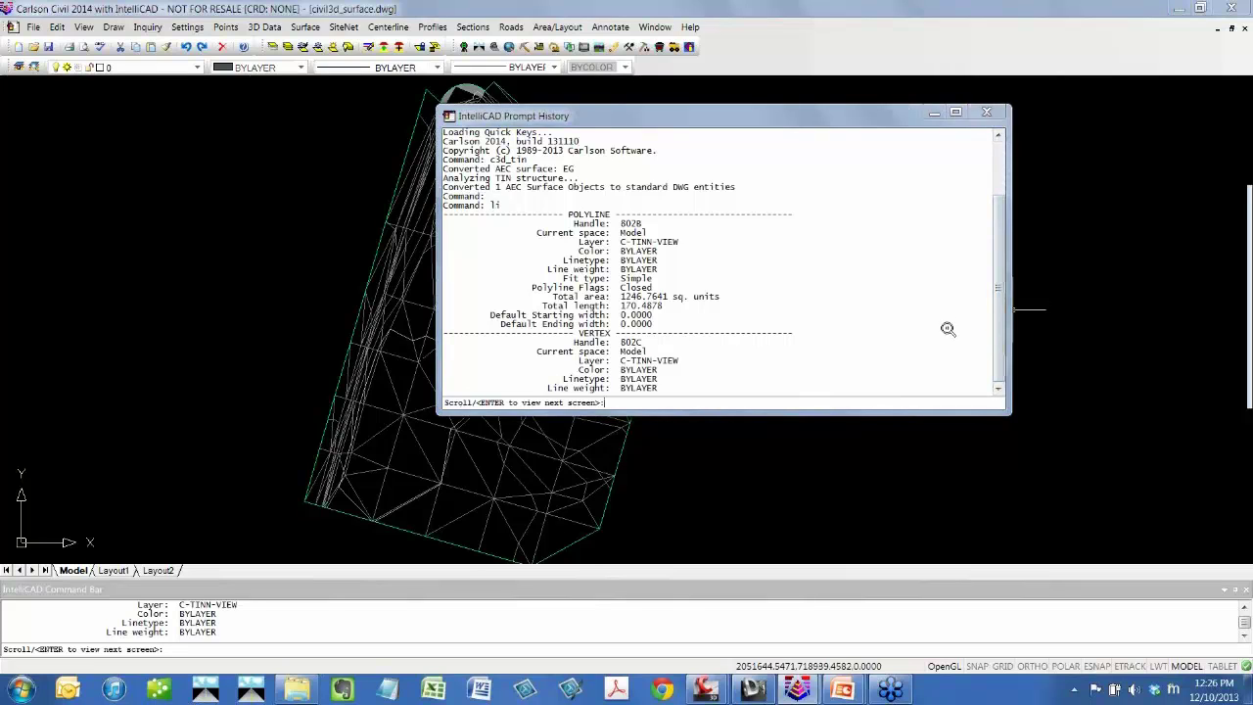
pyautogui.scroll(-3, 947, 329)
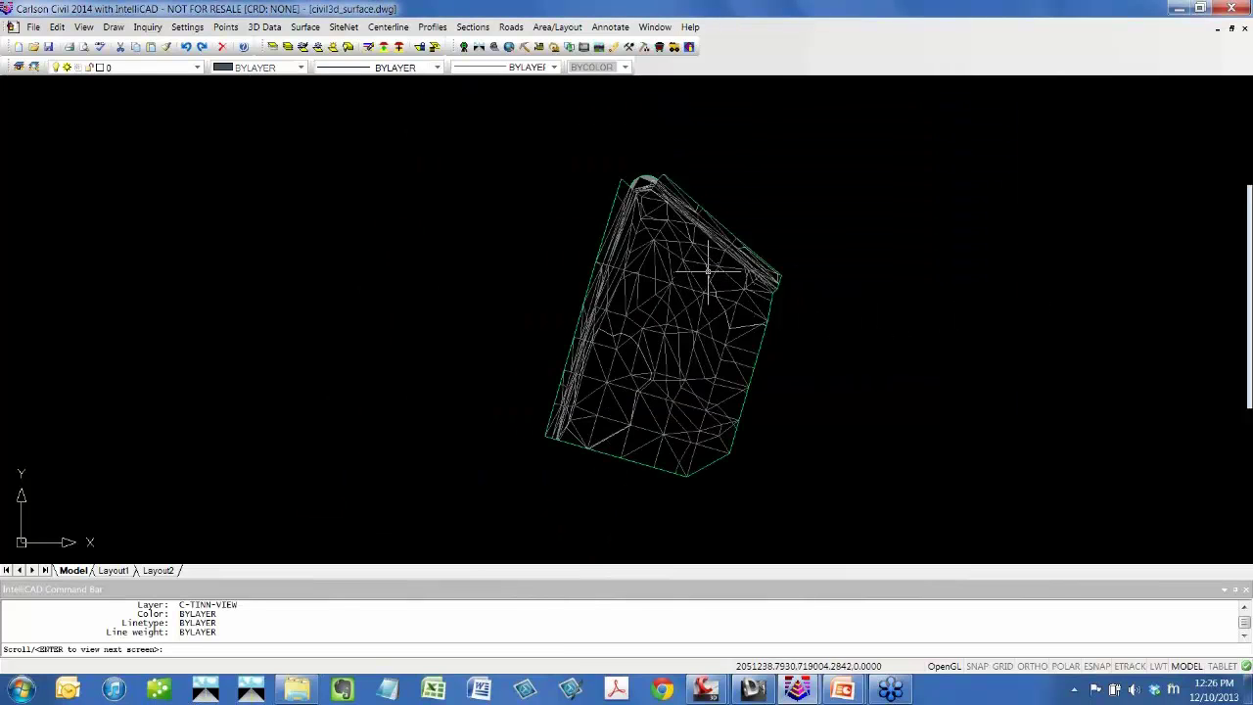
pyautogui.press('Escape')
pyautogui.press('Escape')
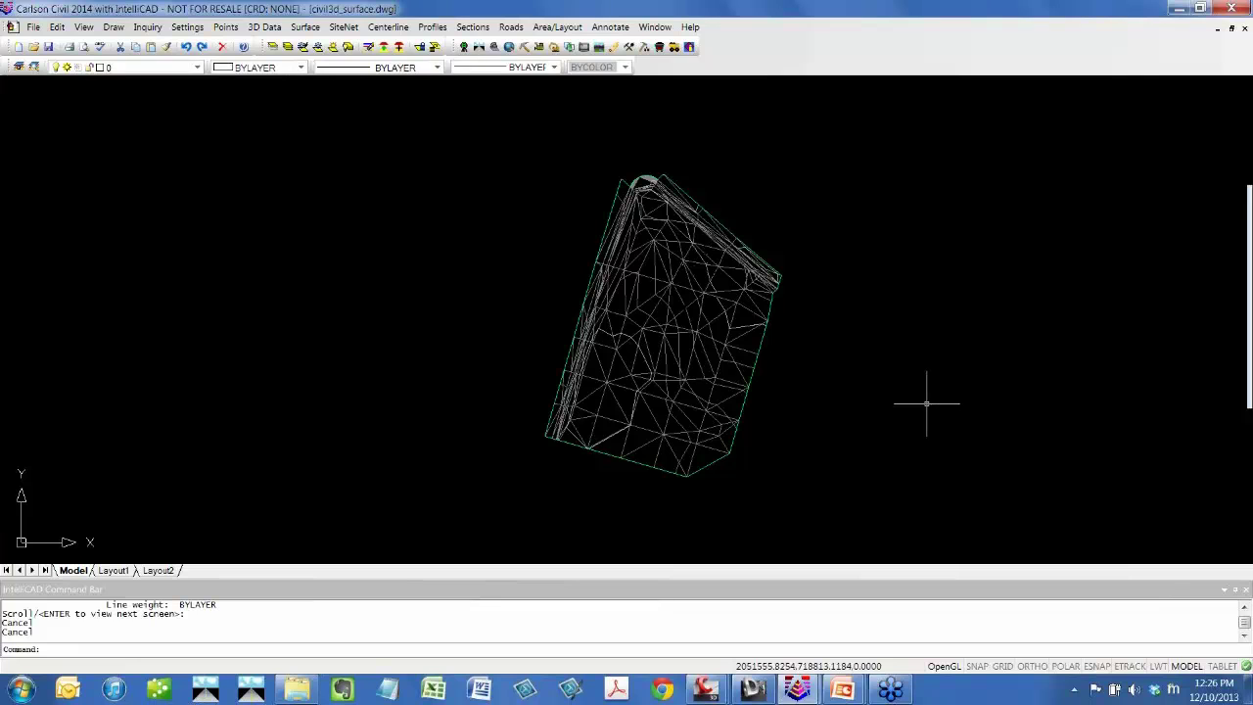
# List the entity properties of a converted minor contour polyline inside the surface.
pyautogui.click(698, 365)
pyautogui.click(693, 375)
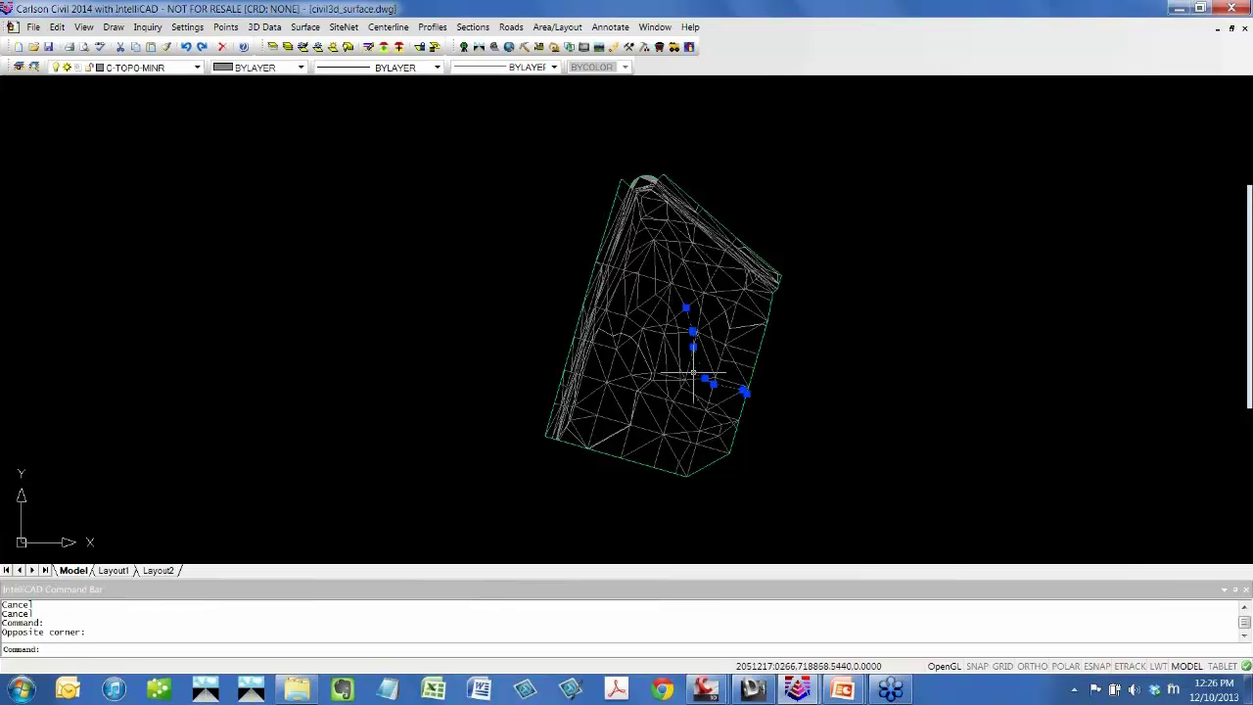
pyautogui.write('li')
pyautogui.press('Return')
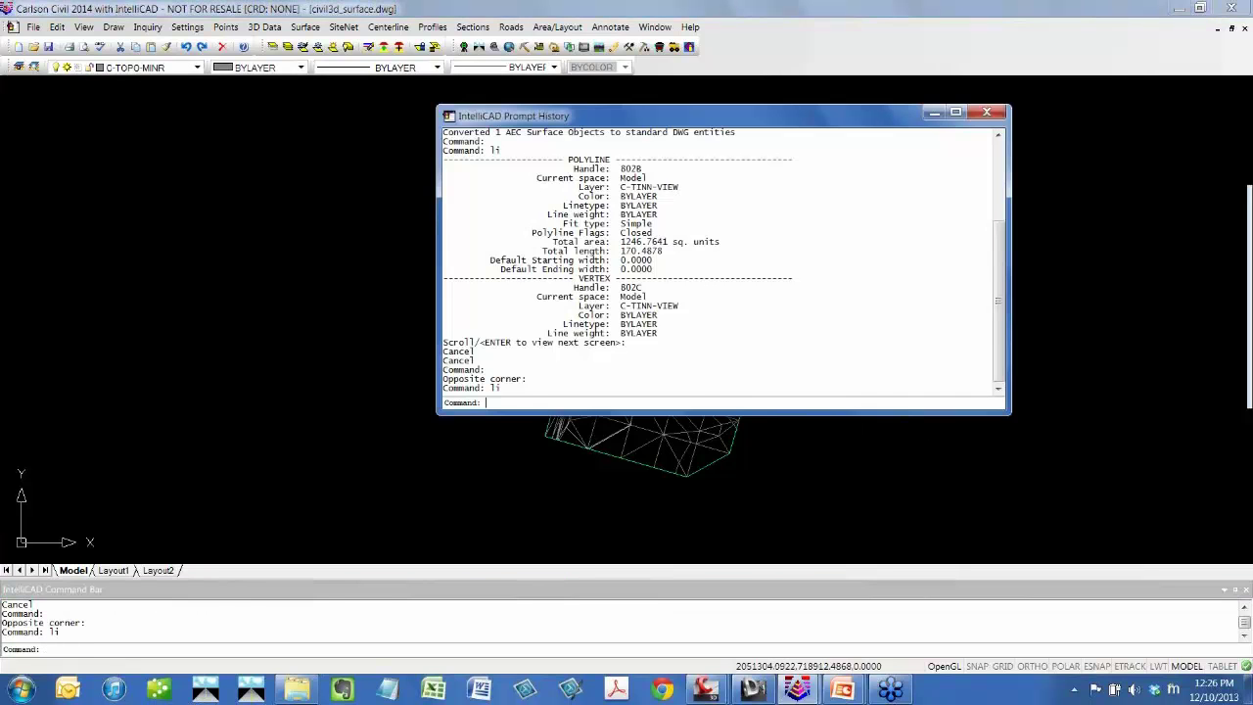
pyautogui.click(997, 113)
pyautogui.click(84, 26)
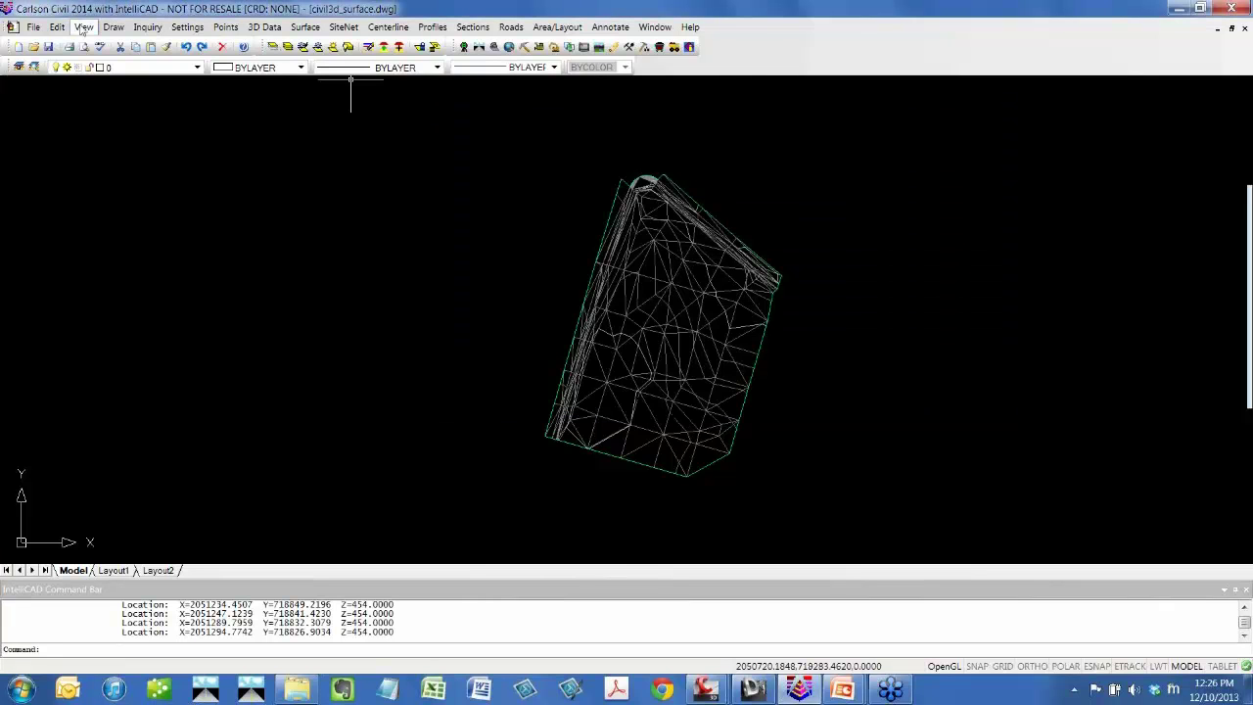
pyautogui.click(123, 157)
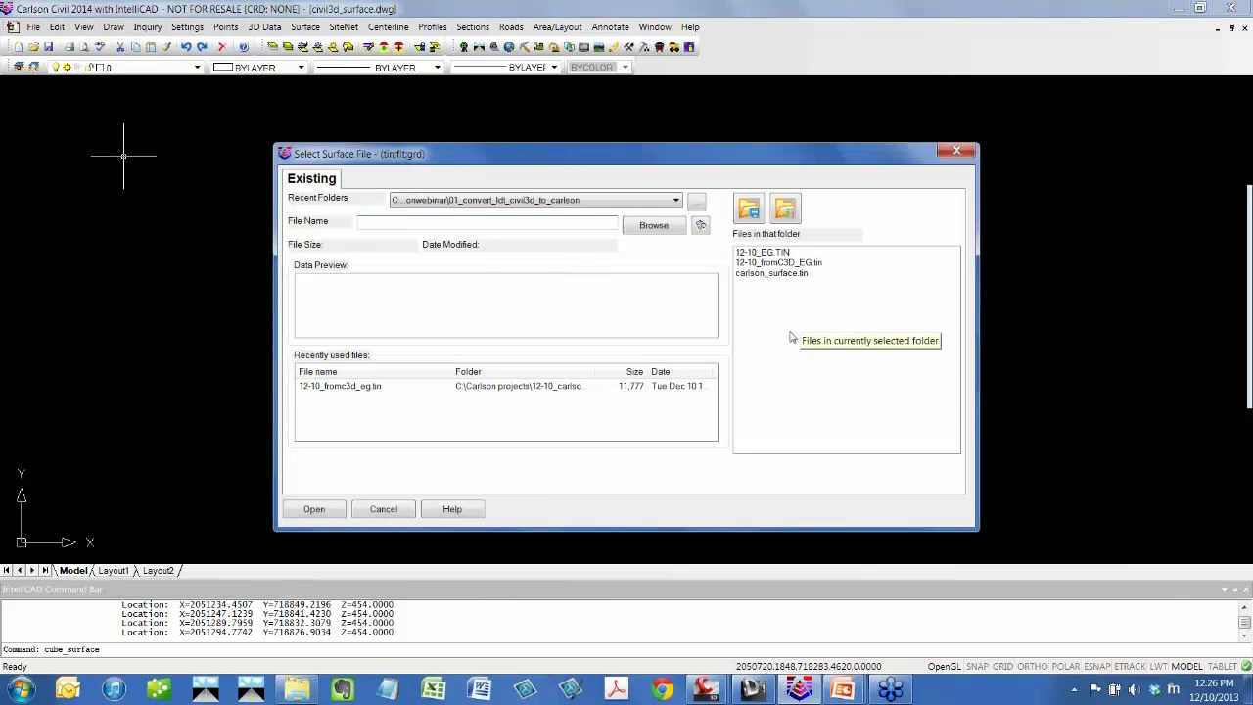
pyautogui.click(384, 509)
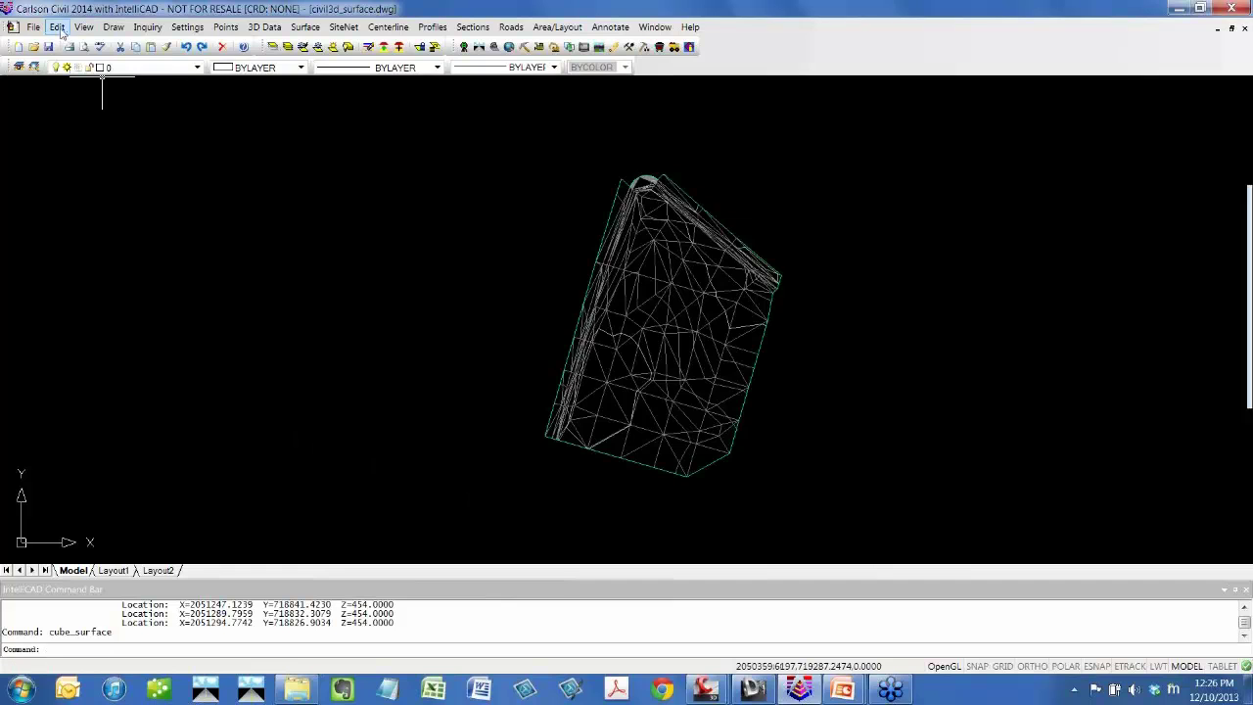
# Load all of the converted surface linework into the Carlson 3D Viewer for inspection, and close the viewer.
pyautogui.click(60, 29)
pyautogui.moveTo(82, 29)
pyautogui.click(102, 76)
pyautogui.click(536, 525)
pyautogui.click(828, 151)
pyautogui.press('Return')
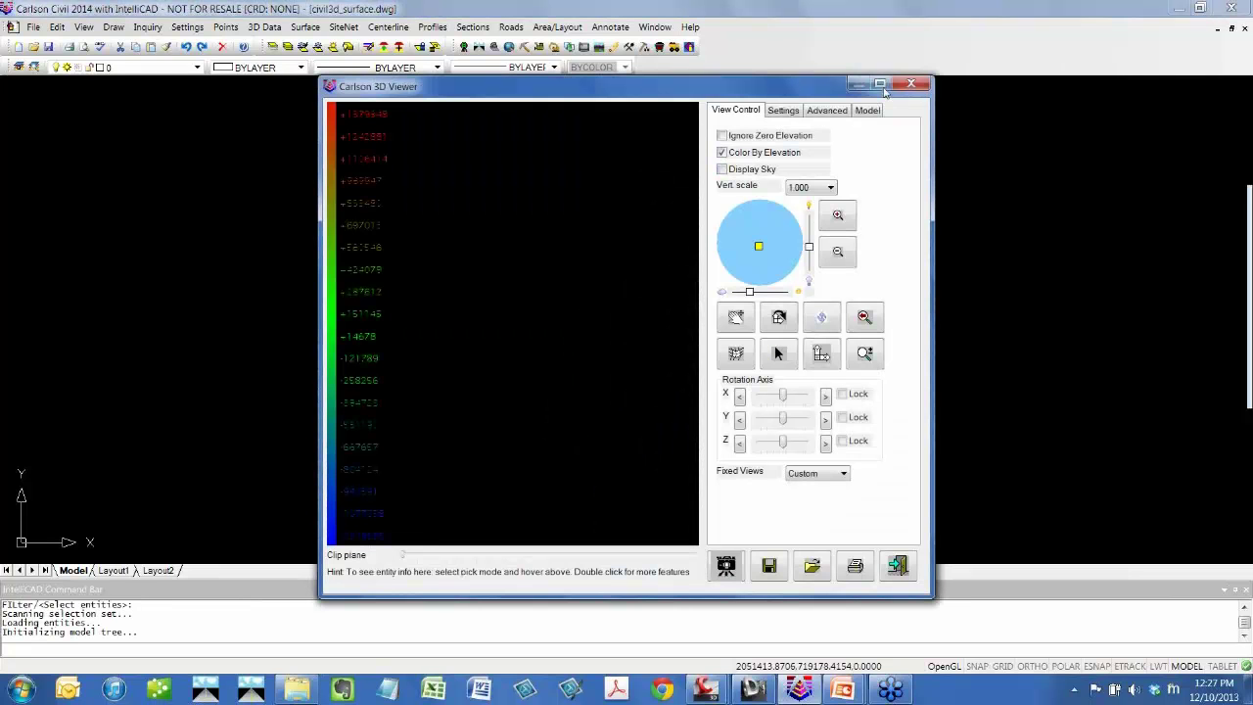
pyautogui.click(897, 564)
pyautogui.scroll(5, 822, 392)
pyautogui.scroll(-3, 720, 421)
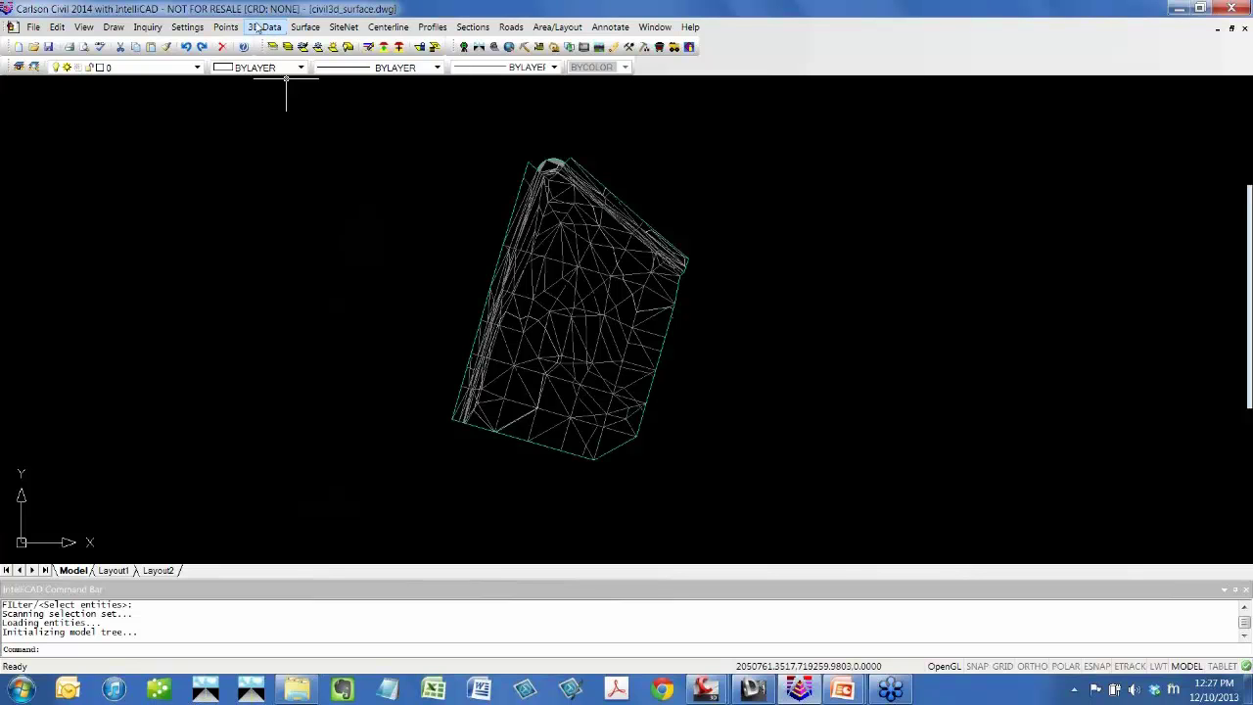
pyautogui.click(303, 28)
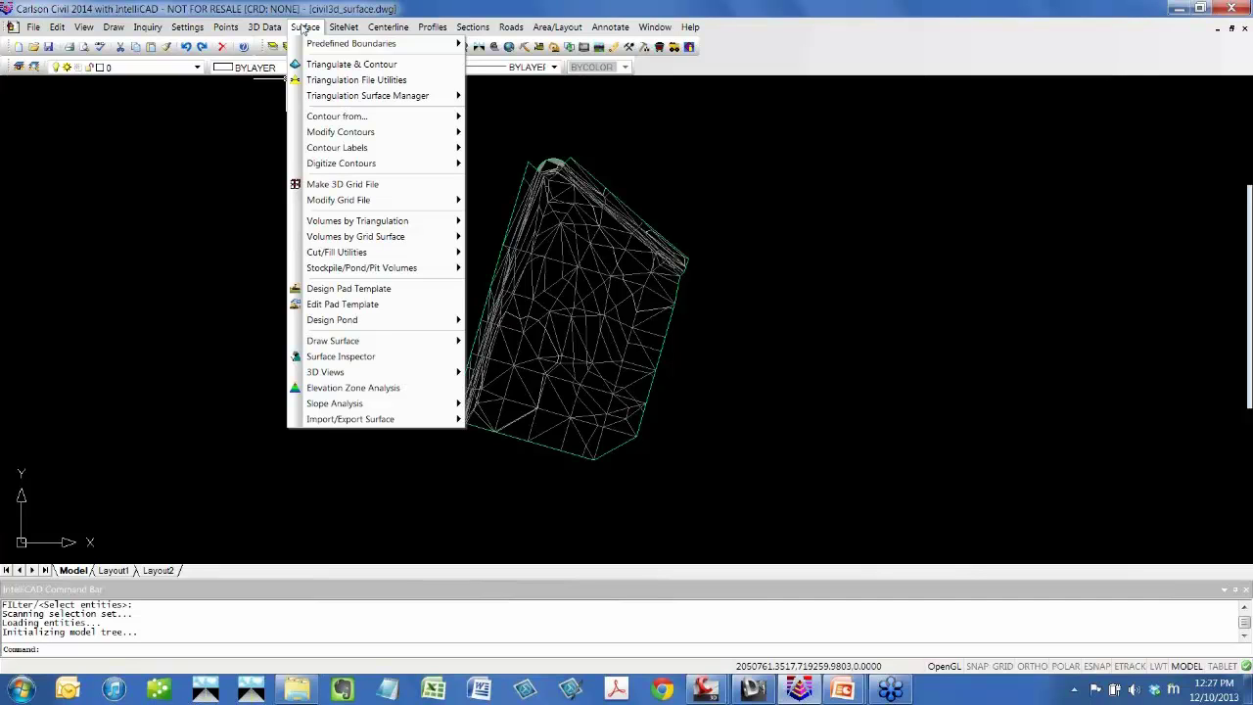
pyautogui.click(308, 16)
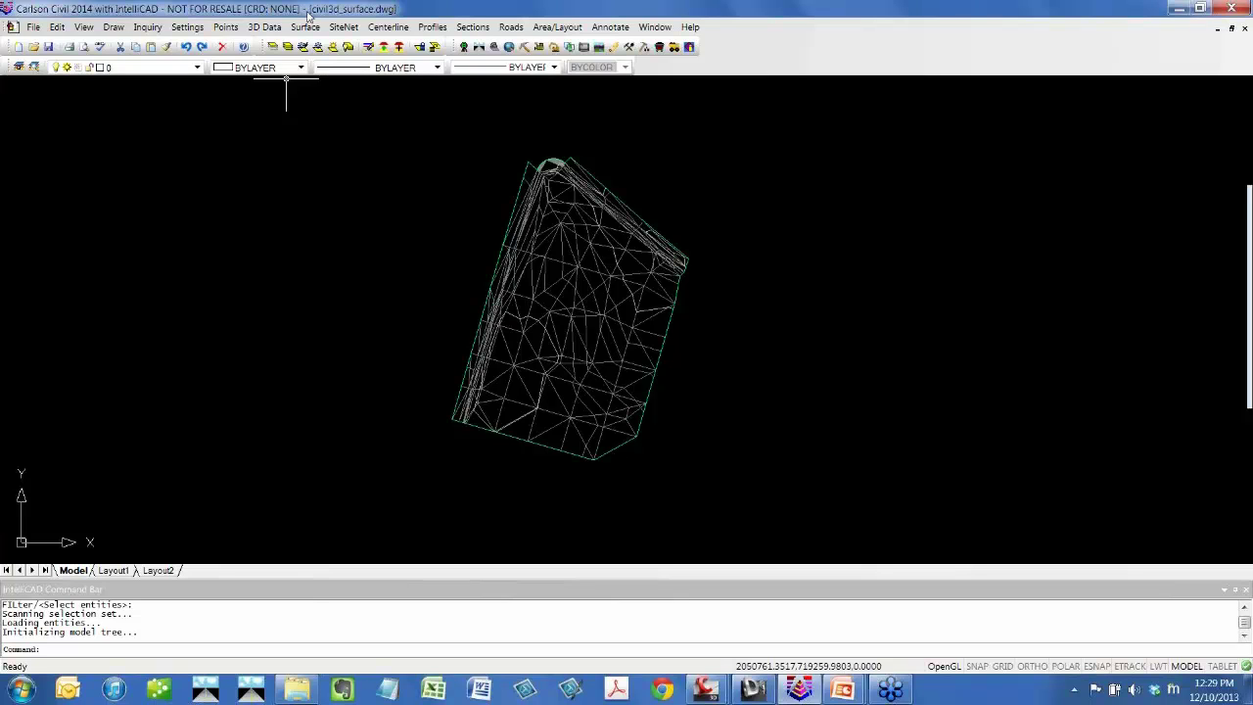
# Bring up the civil3d_points.dwg drawing, and switch to AutoCAD Civil 3D with the EG surface drawing.
pyautogui.click(643, 28)
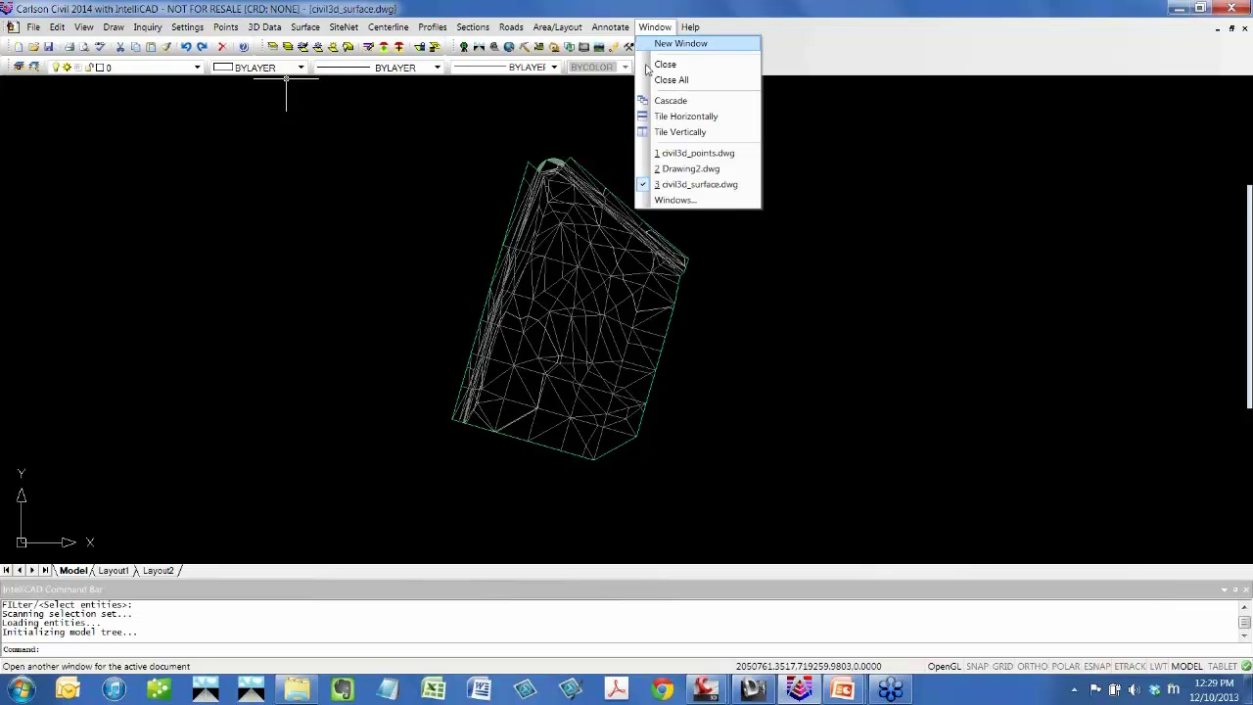
pyautogui.click(676, 153)
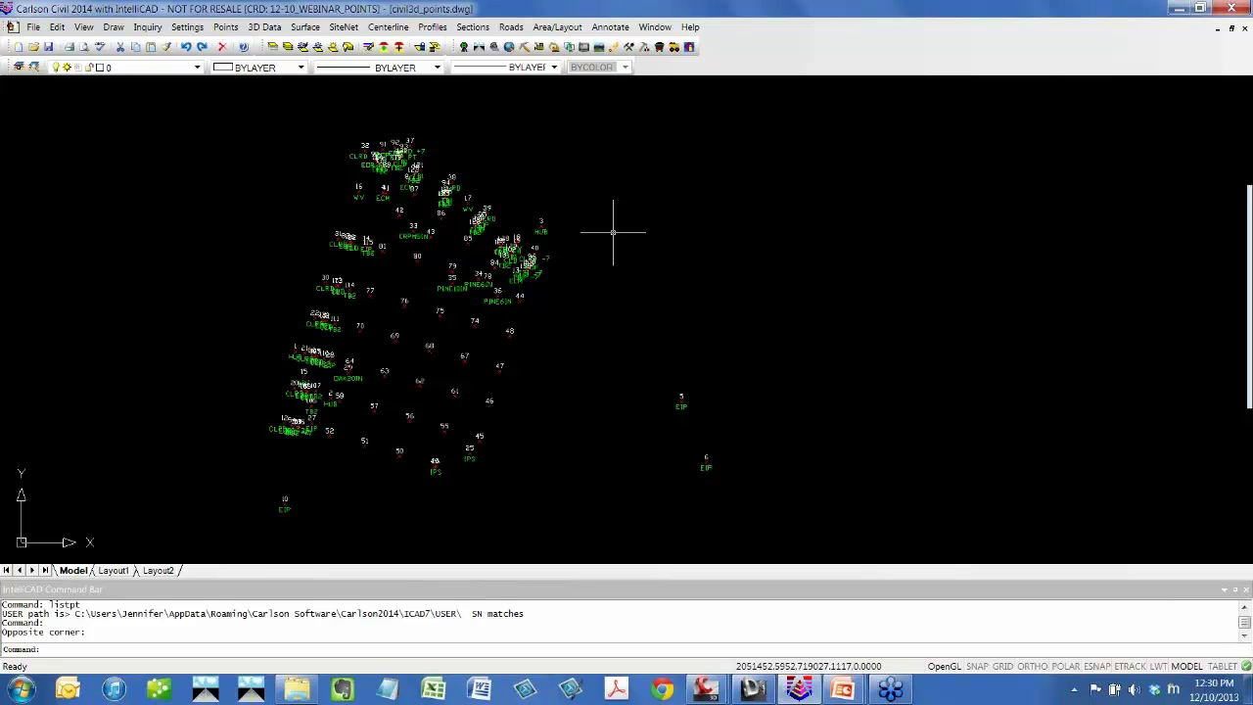
pyautogui.click(706, 691)
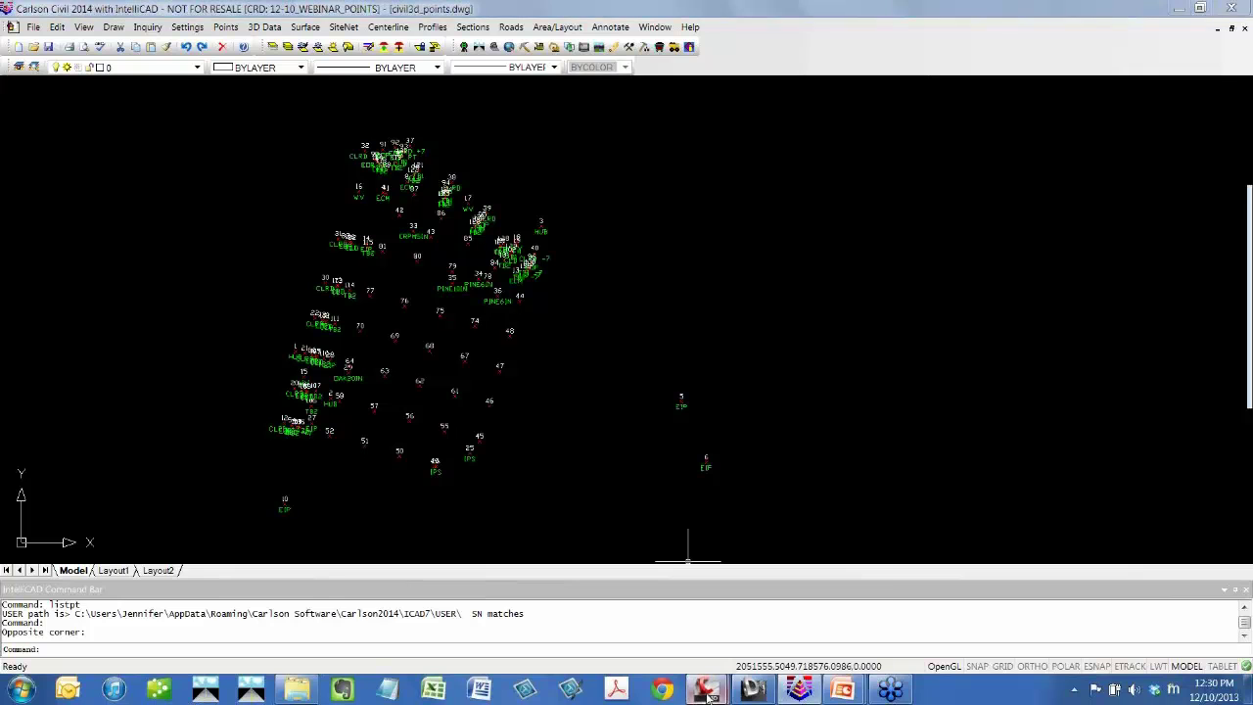
pyautogui.click(756, 627)
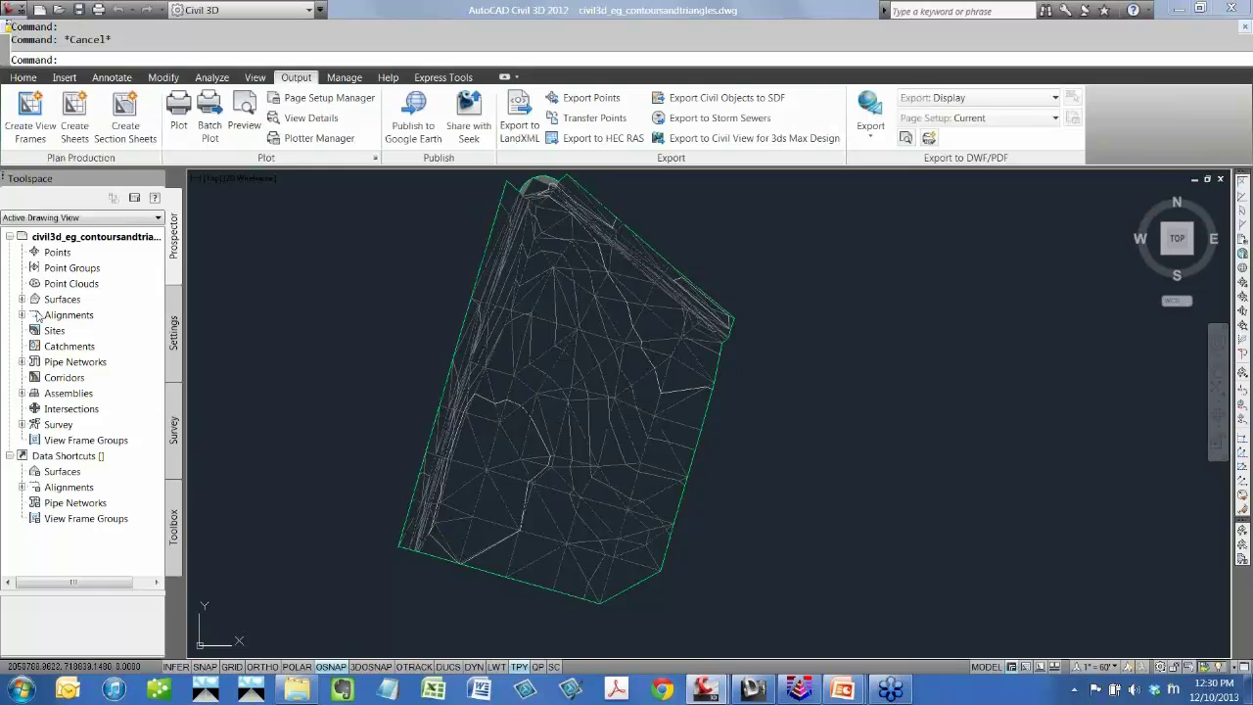
# Change the surface style of the EG surface to Border Only in its surface properties.
pyautogui.click(22, 298)
pyautogui.click(62, 314)
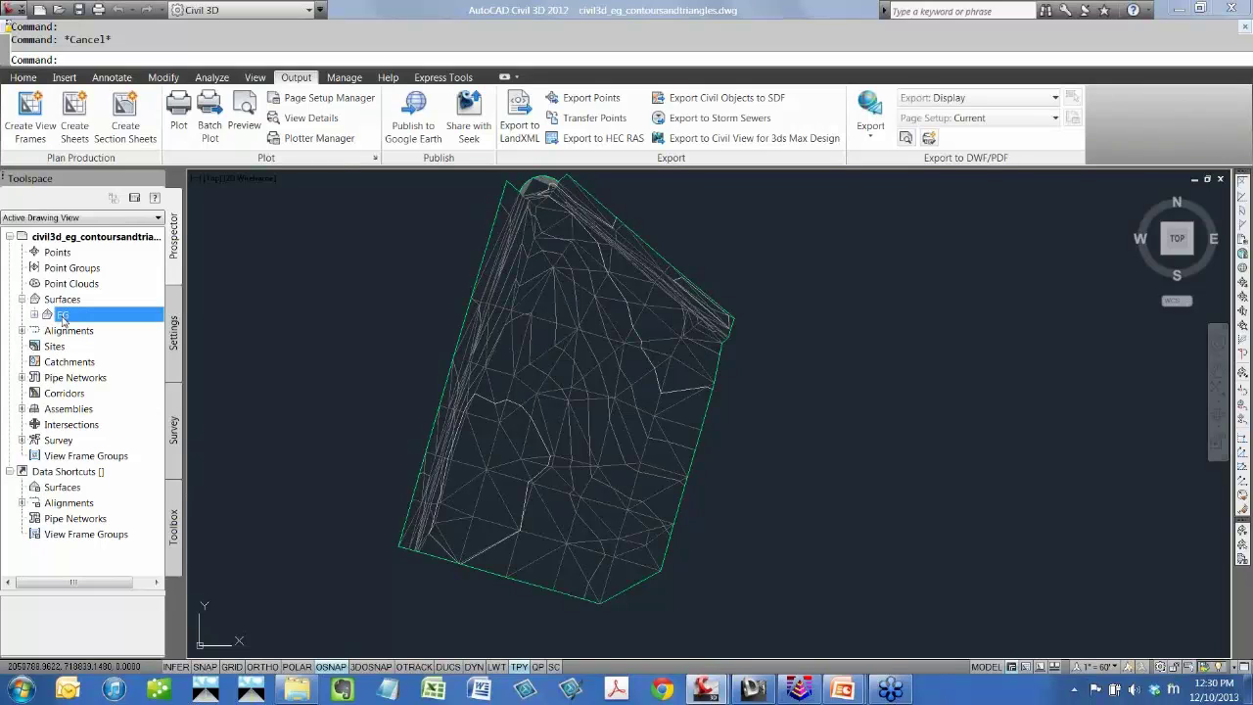
pyautogui.rightClick(62, 314)
pyautogui.click(98, 325)
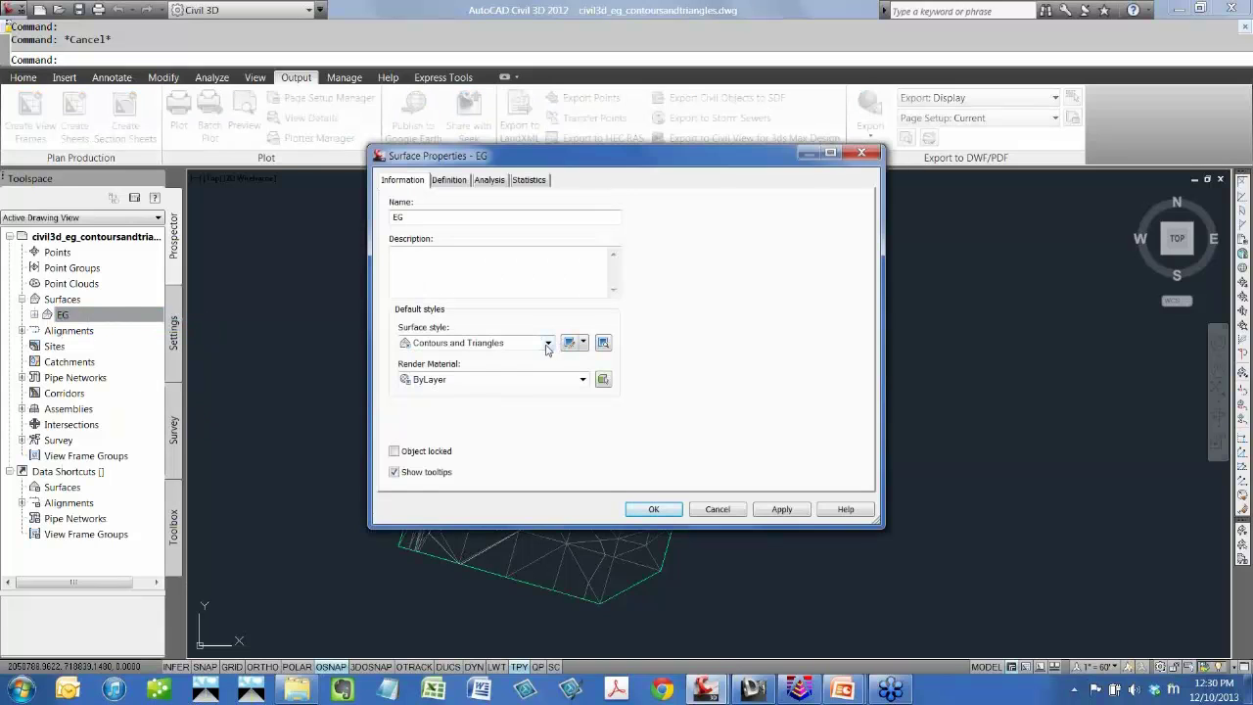
pyautogui.click(548, 343)
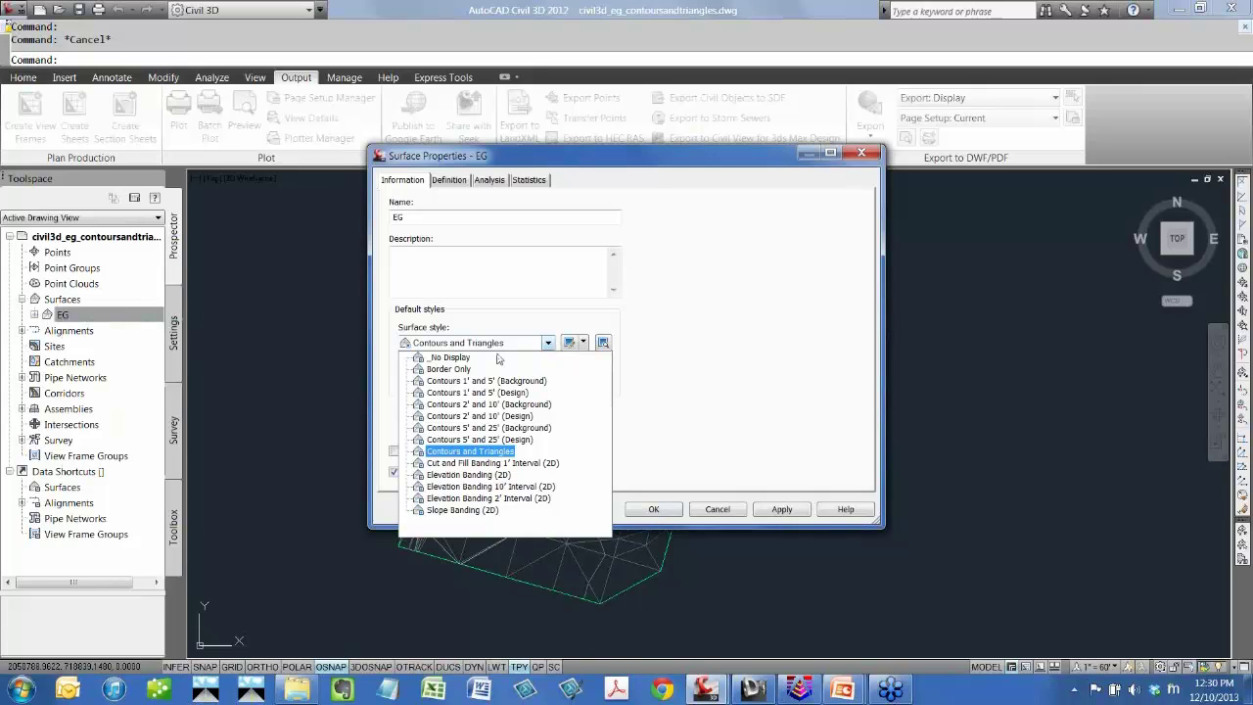
pyautogui.click(470, 370)
pyautogui.click(669, 512)
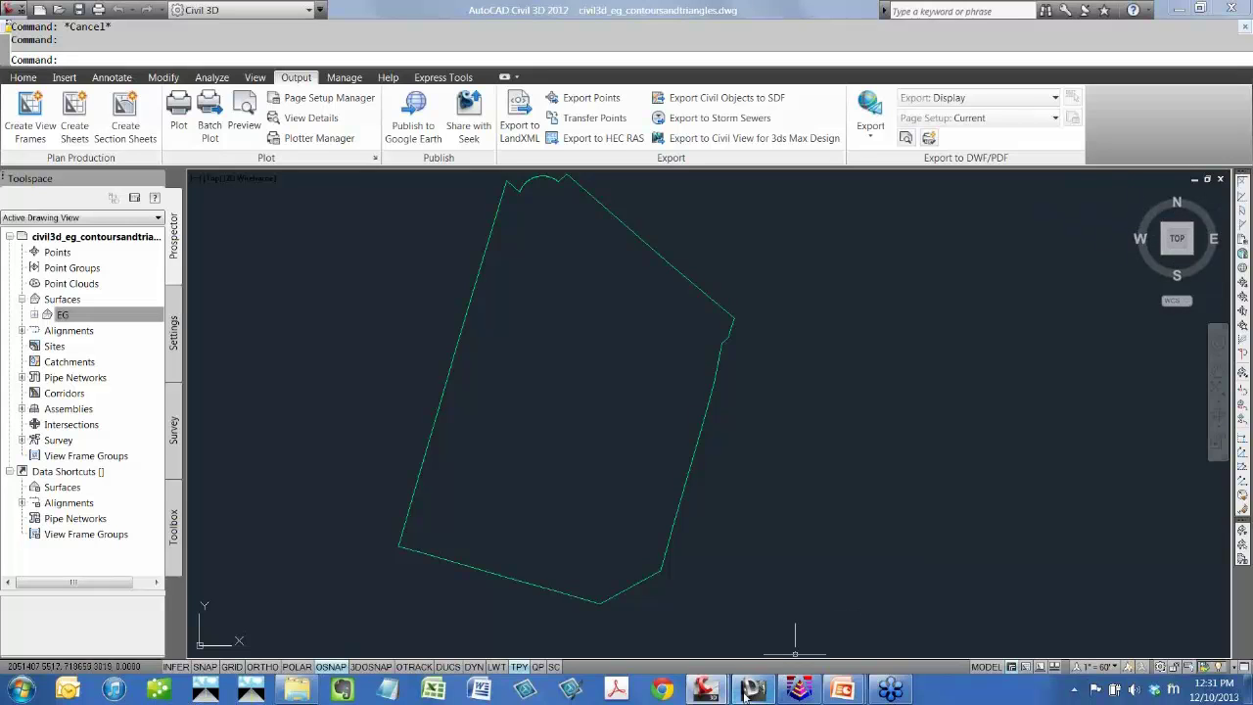
pyautogui.moveTo(709, 695)
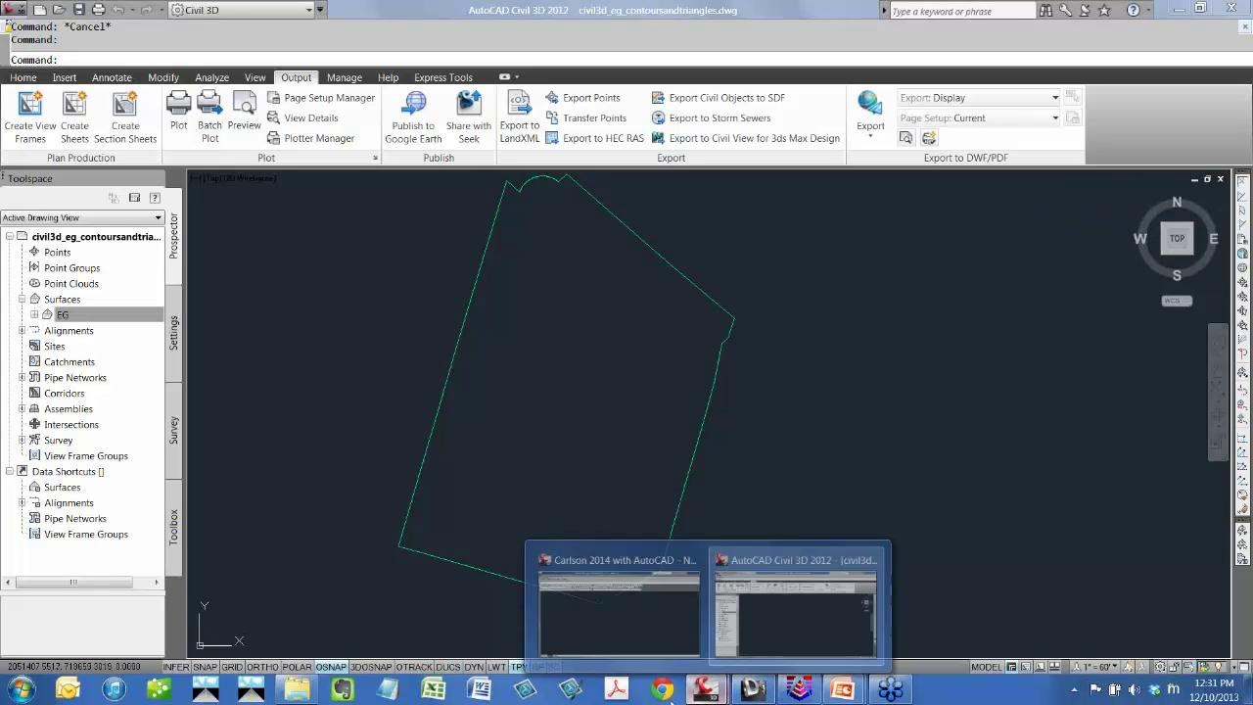
# Bring up the running PowerPoint slide show and advance it to the Recovering Corrupt Drawings slide.
pyautogui.click(607, 597)
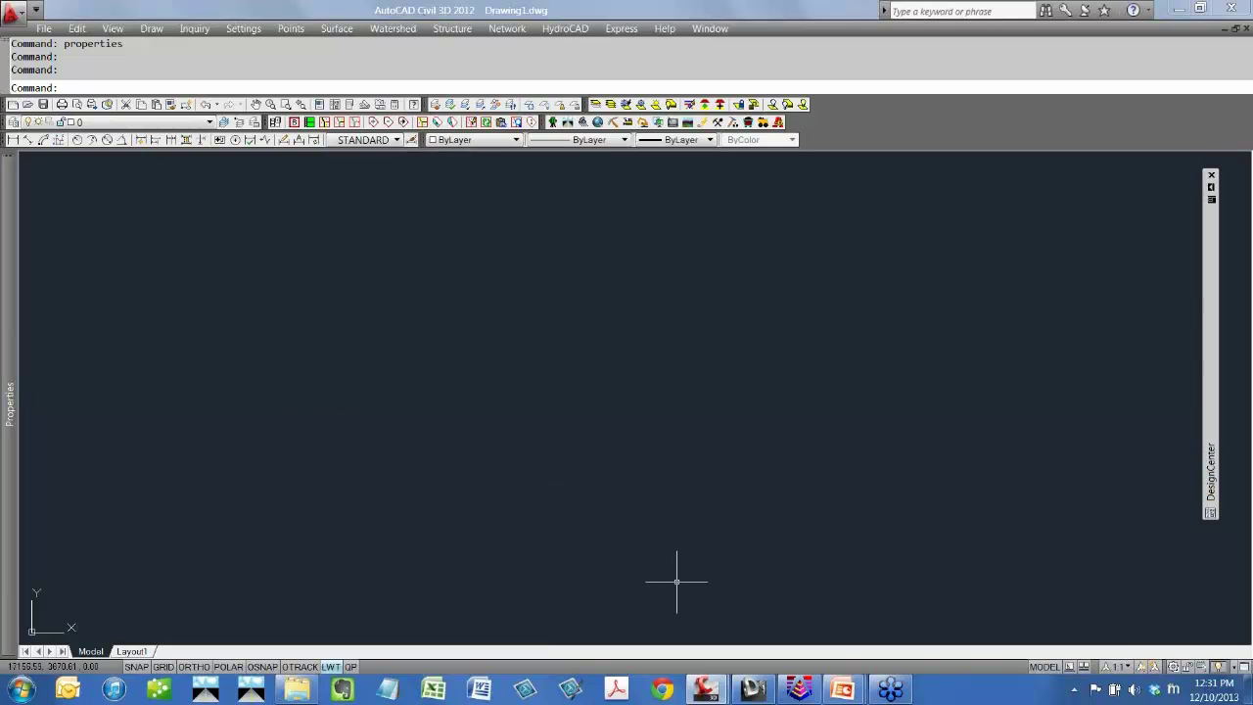
pyautogui.moveTo(842, 688)
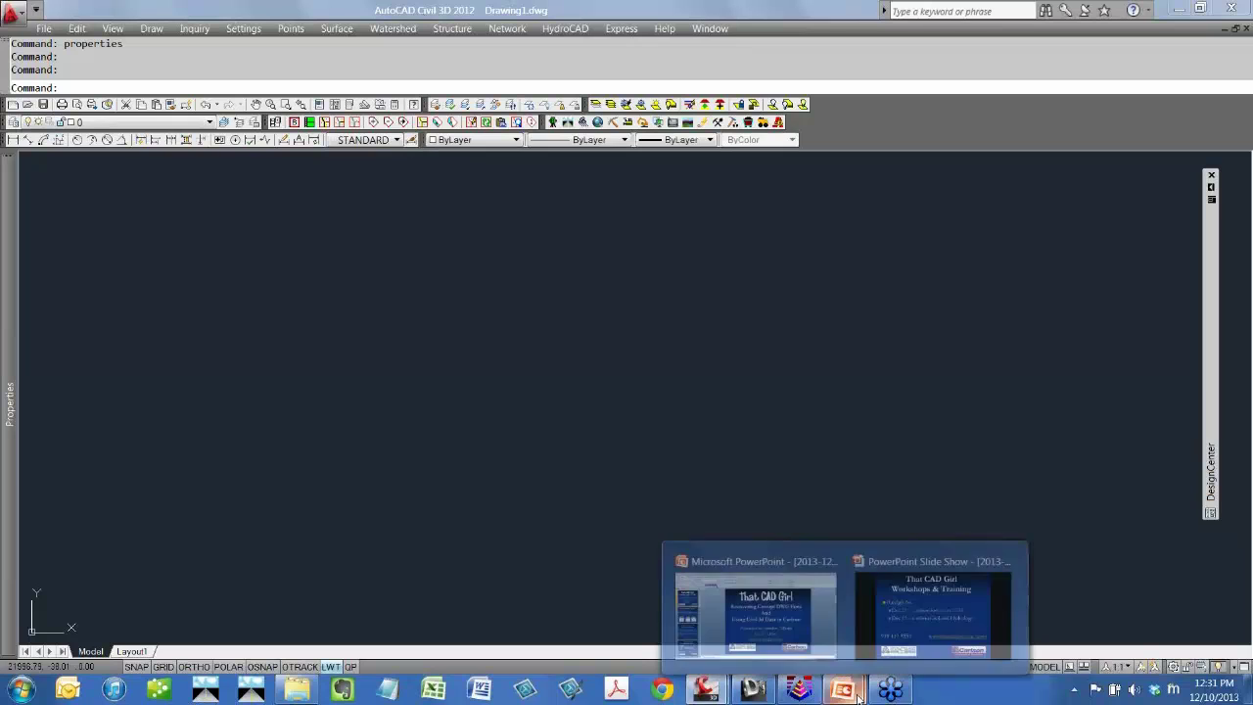
pyautogui.click(933, 623)
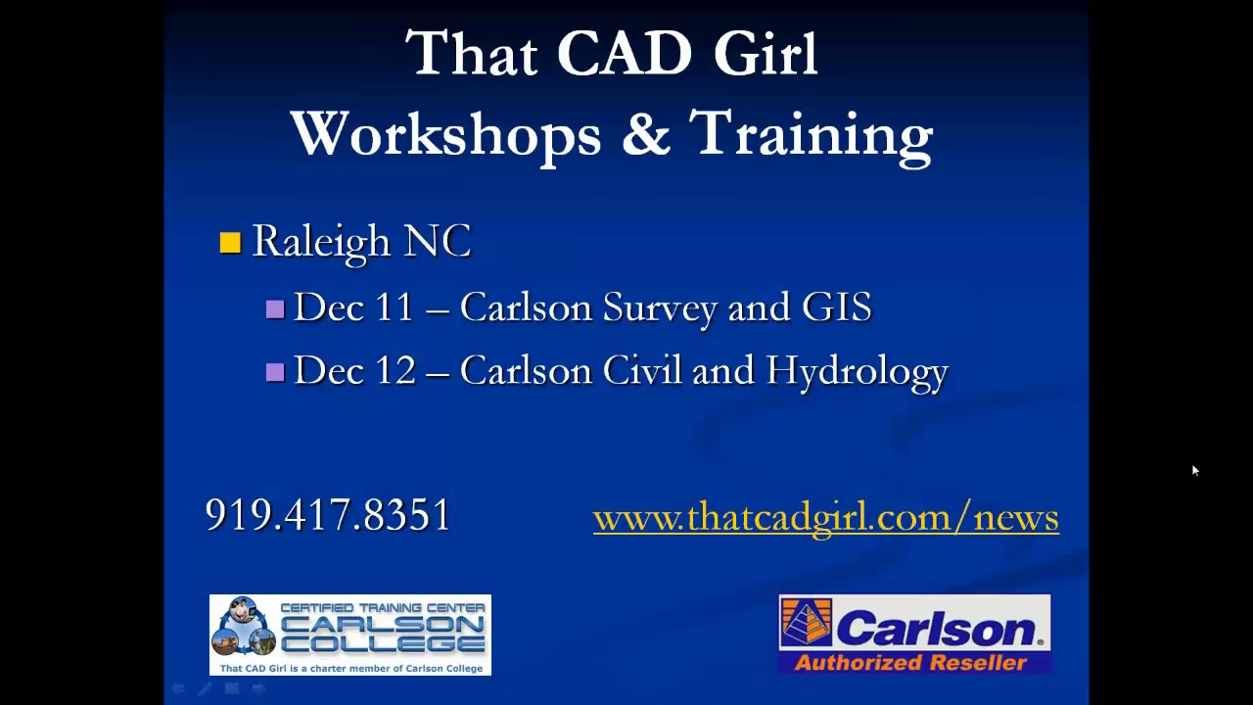
pyautogui.click(1192, 470)
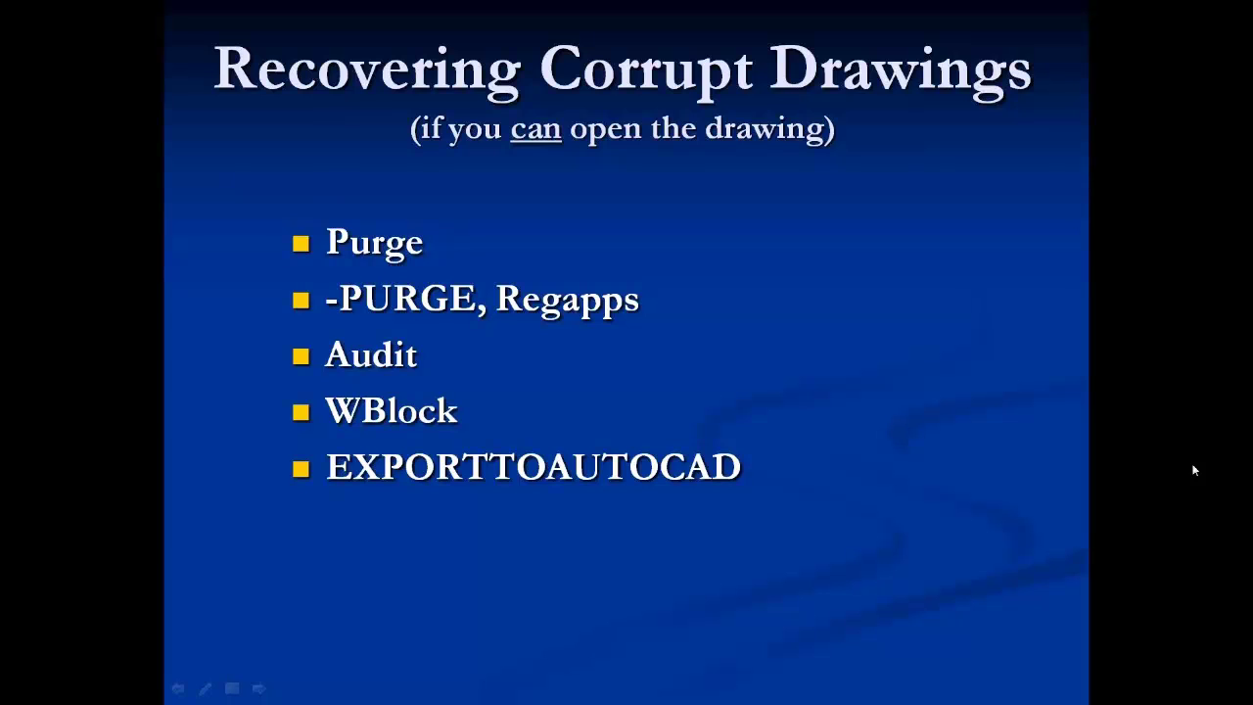
# Switch to Carlson 2014 and open RecoveringCorruptDWGs.dwg from the 02_RecoveringCorruptDrawings folder.
pyautogui.press('super')
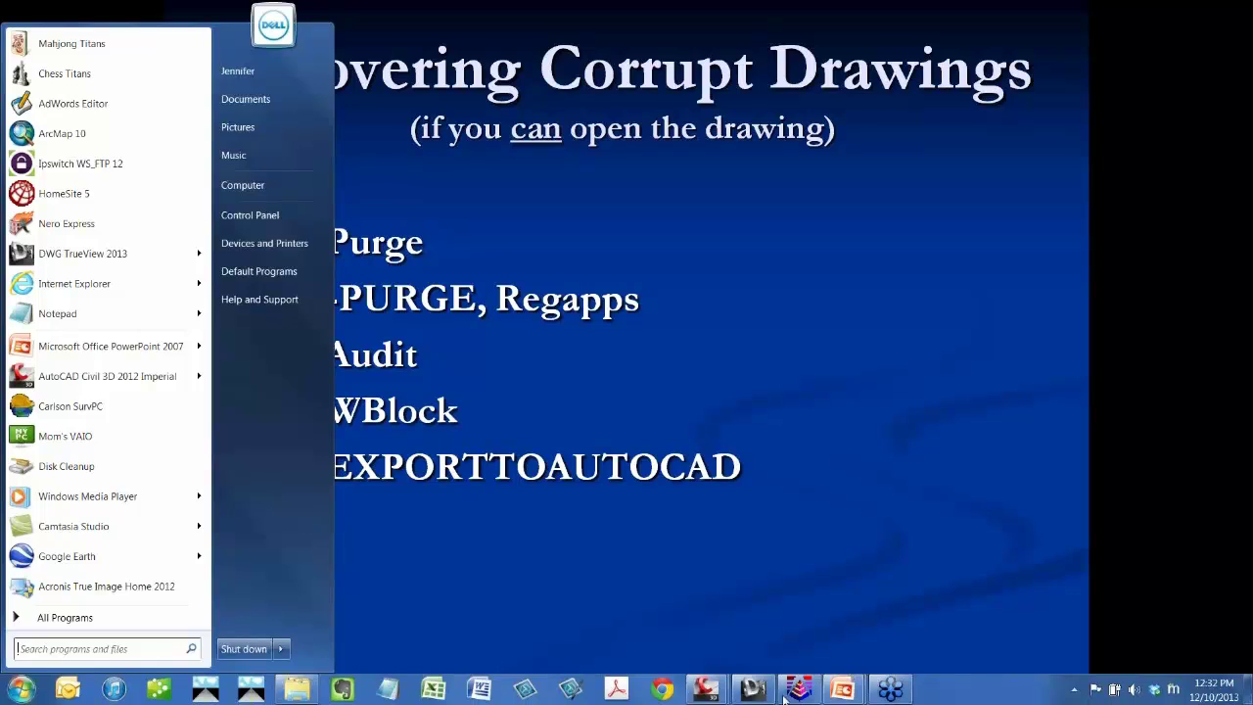
pyautogui.click(711, 691)
pyautogui.click(620, 611)
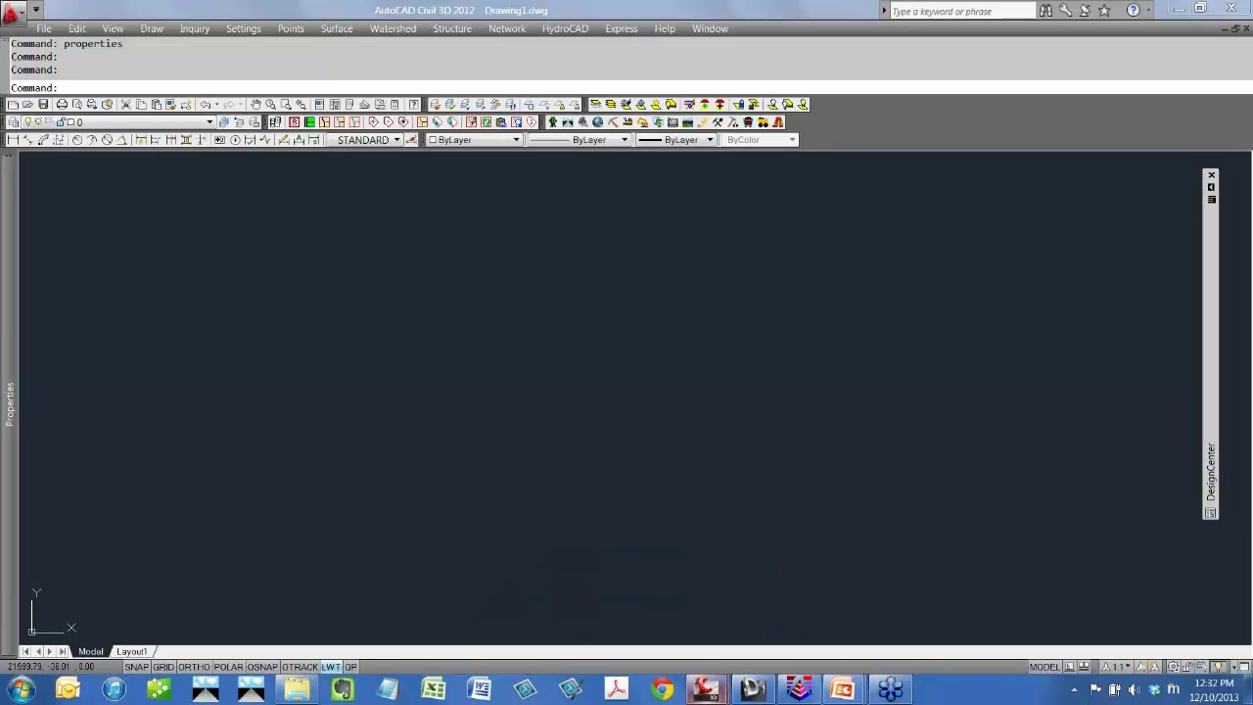
pyautogui.click(26, 104)
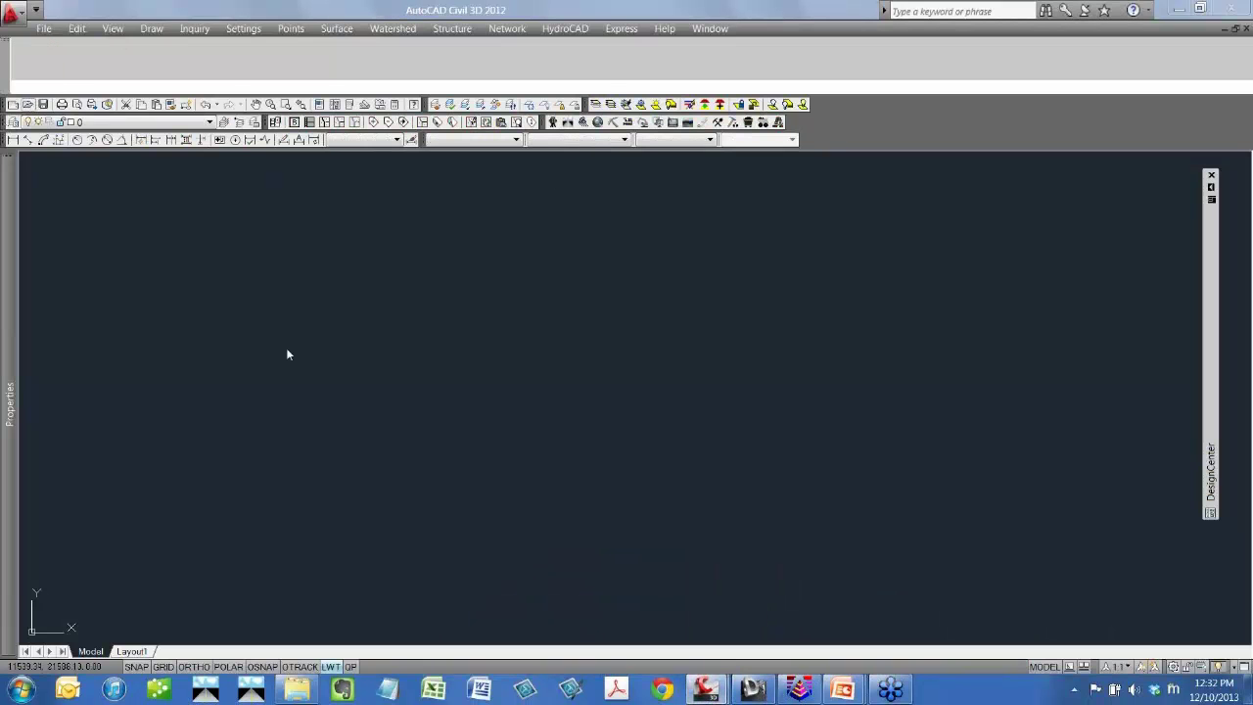
pyautogui.click(420, 63)
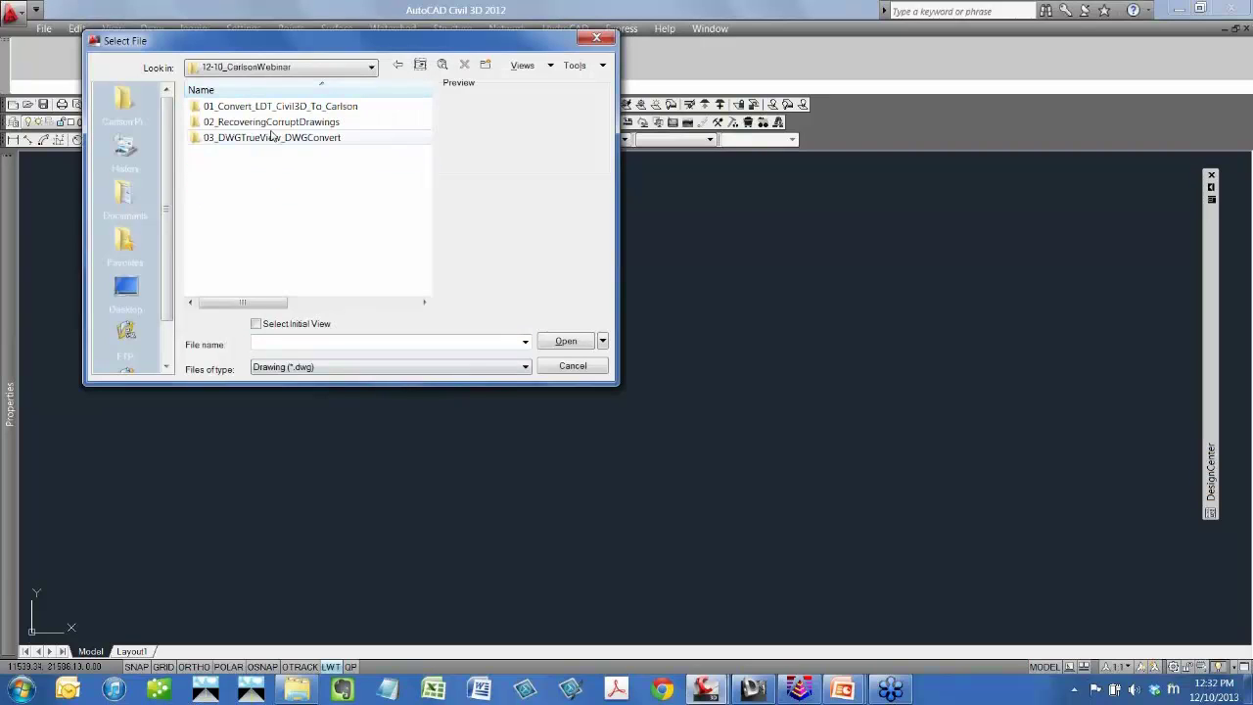
pyautogui.click(279, 125)
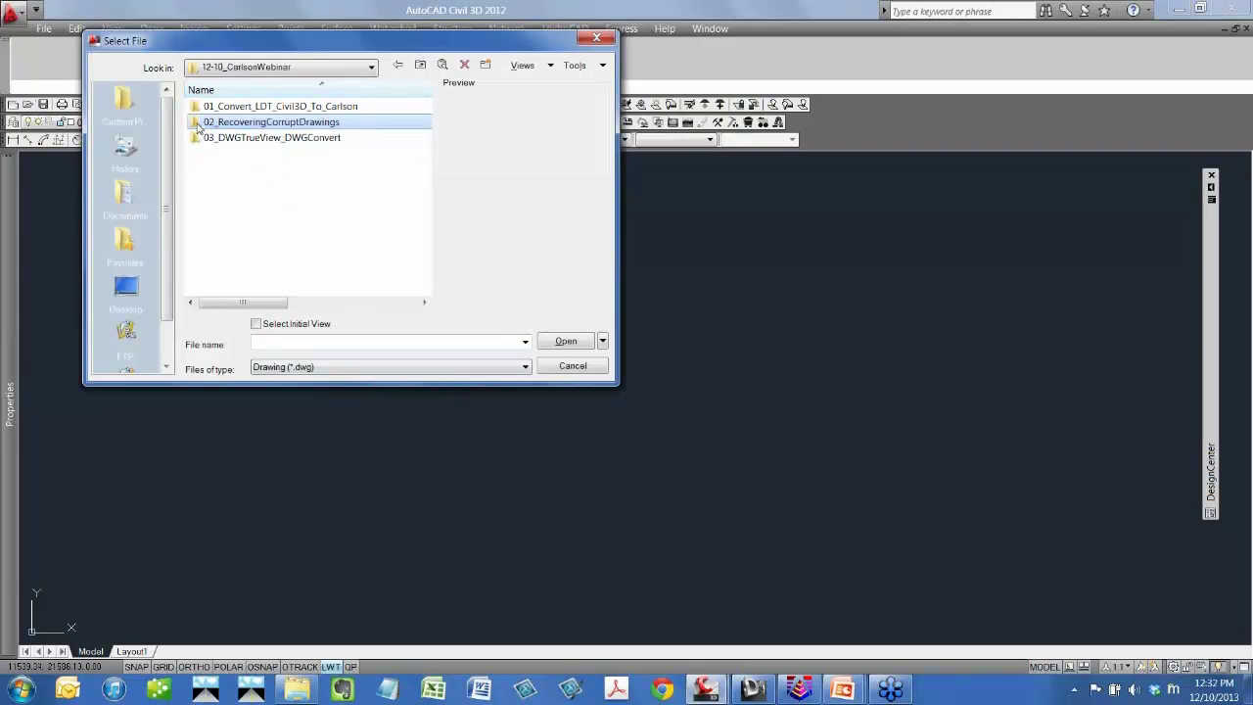
pyautogui.doubleClick(193, 122)
pyautogui.click(230, 107)
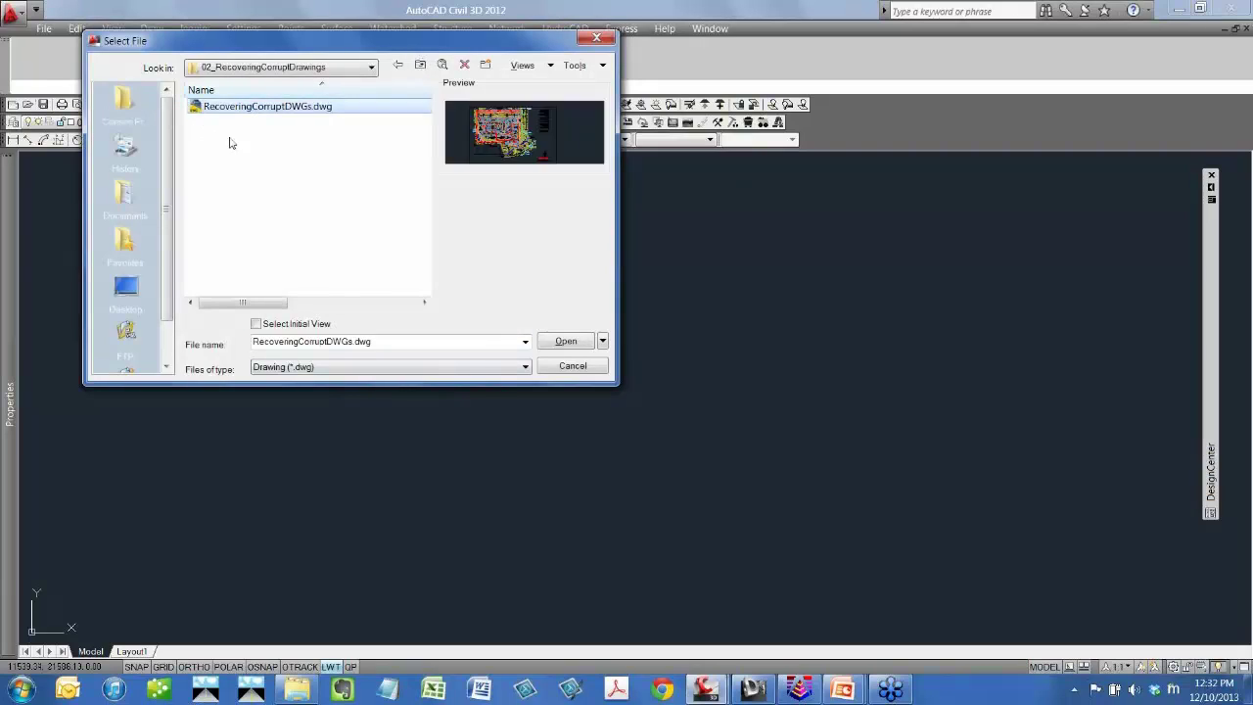
pyautogui.click(575, 341)
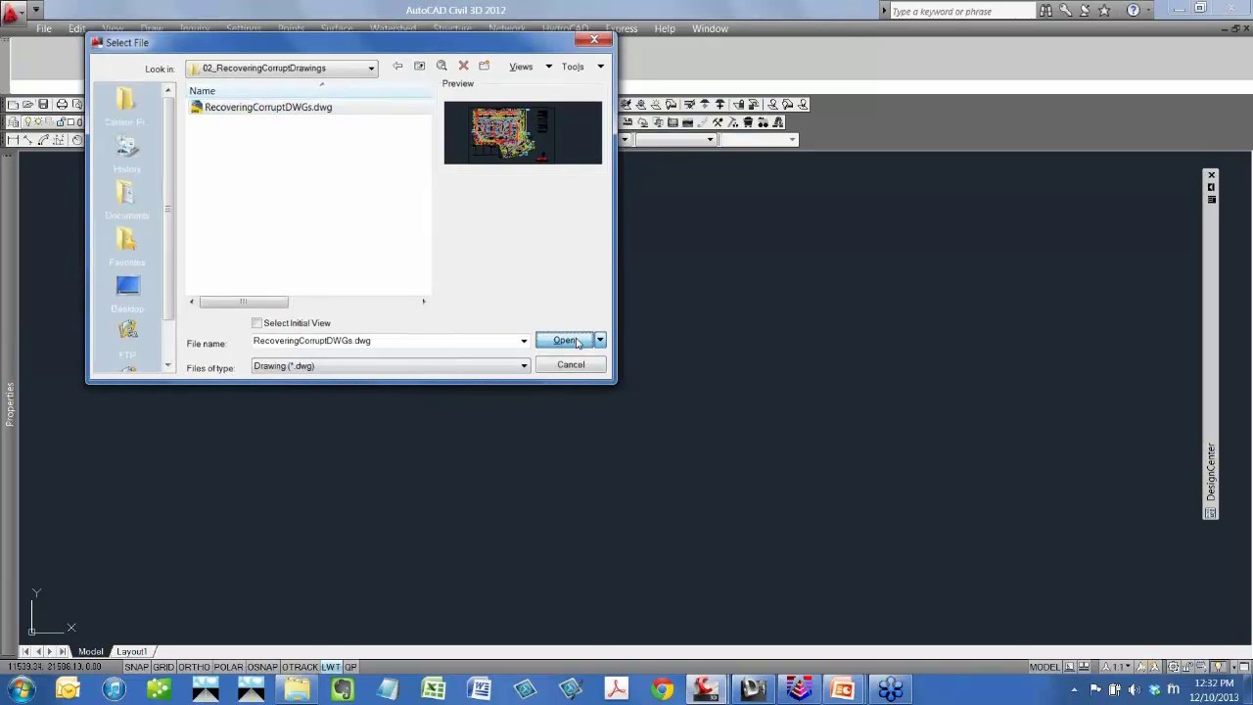
pyautogui.click(576, 340)
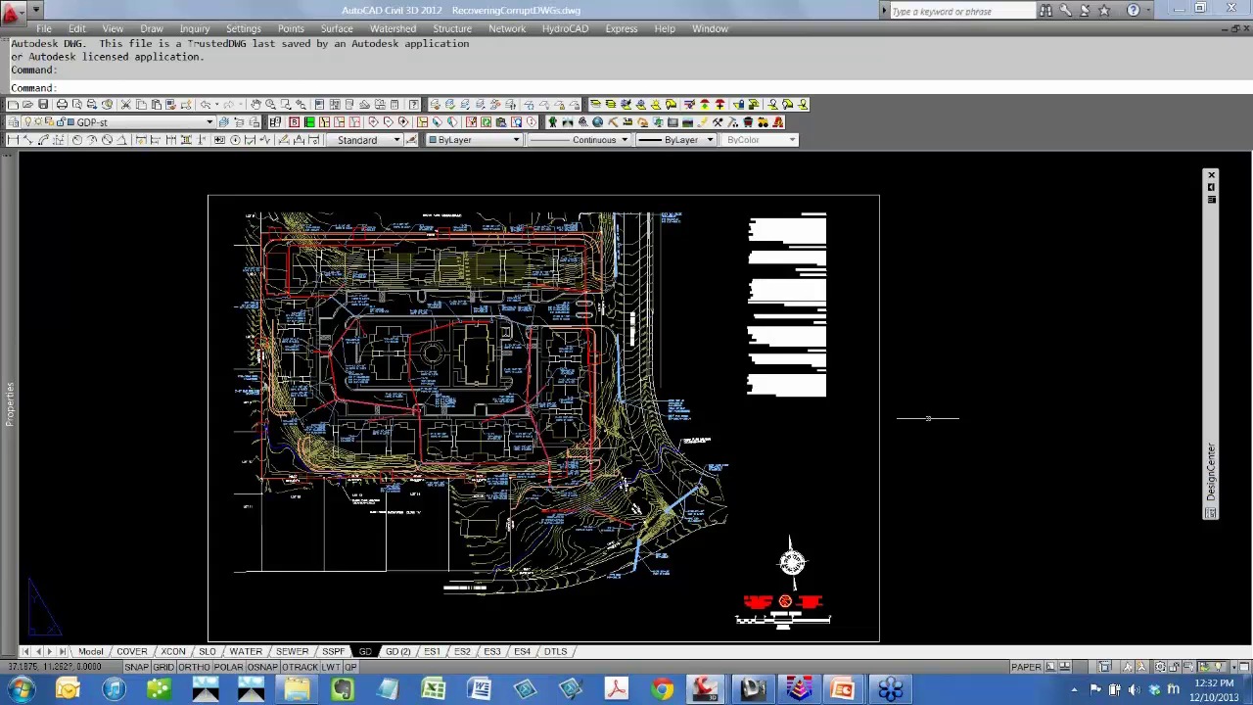
# Look through the SSPF, SEWER and WATER layouts of the drawing and return to model space.
pyautogui.moveTo(923, 420); pyautogui.dragTo(936, 374, button='middle')
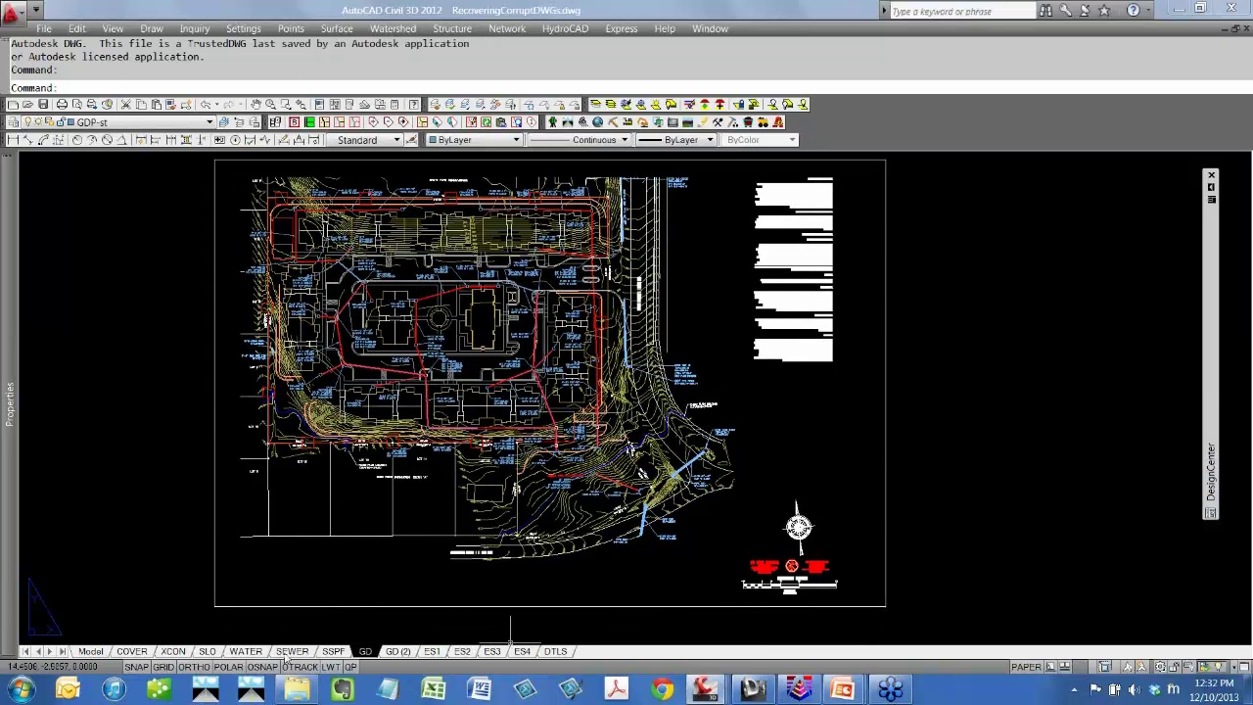
pyautogui.click(331, 652)
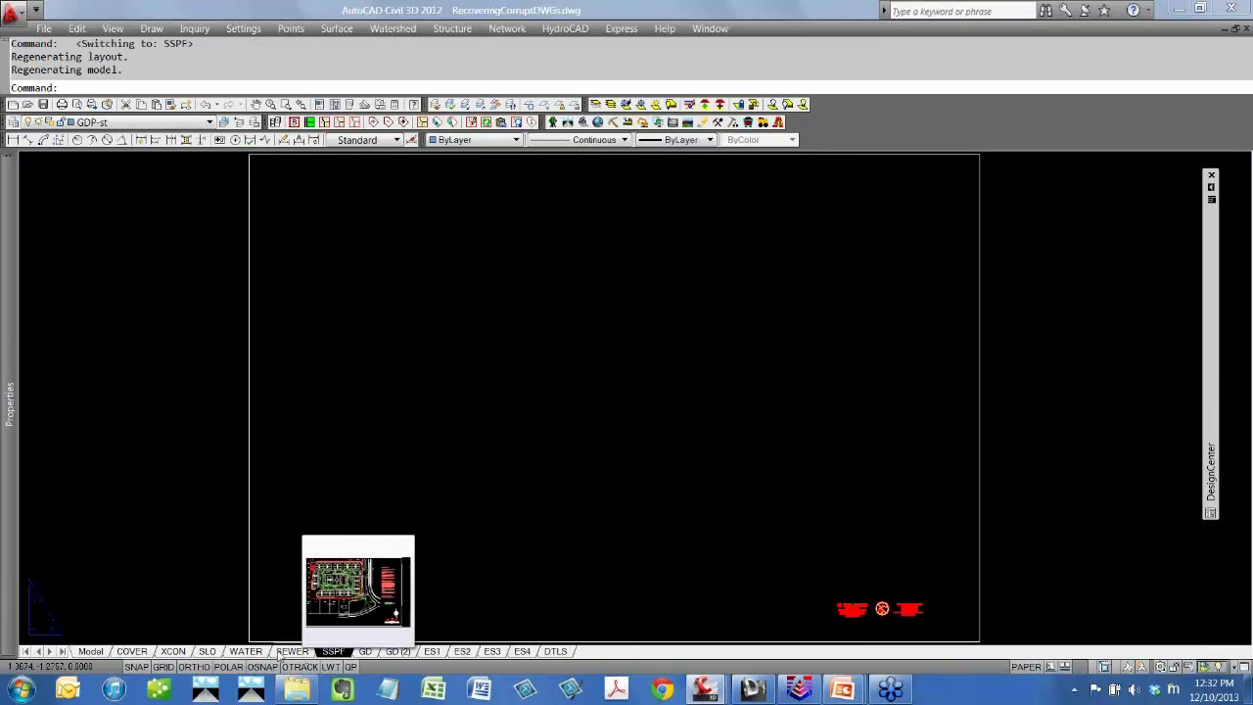
pyautogui.click(290, 652)
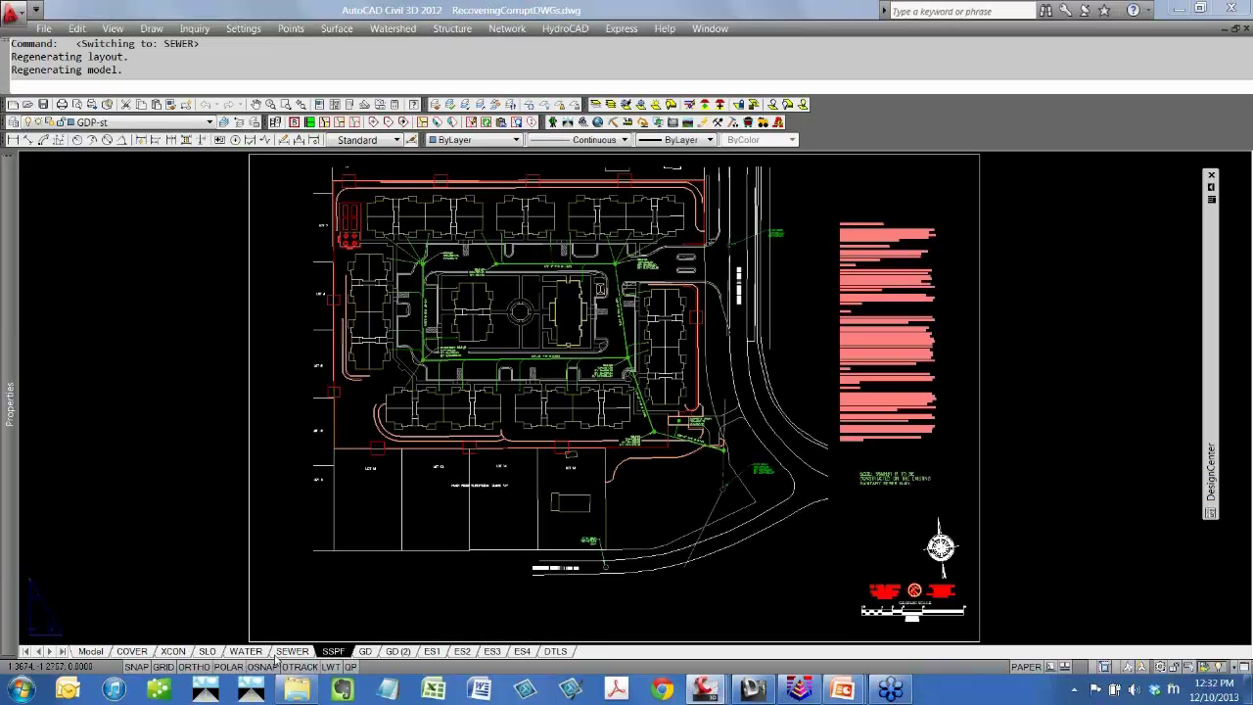
pyautogui.click(237, 653)
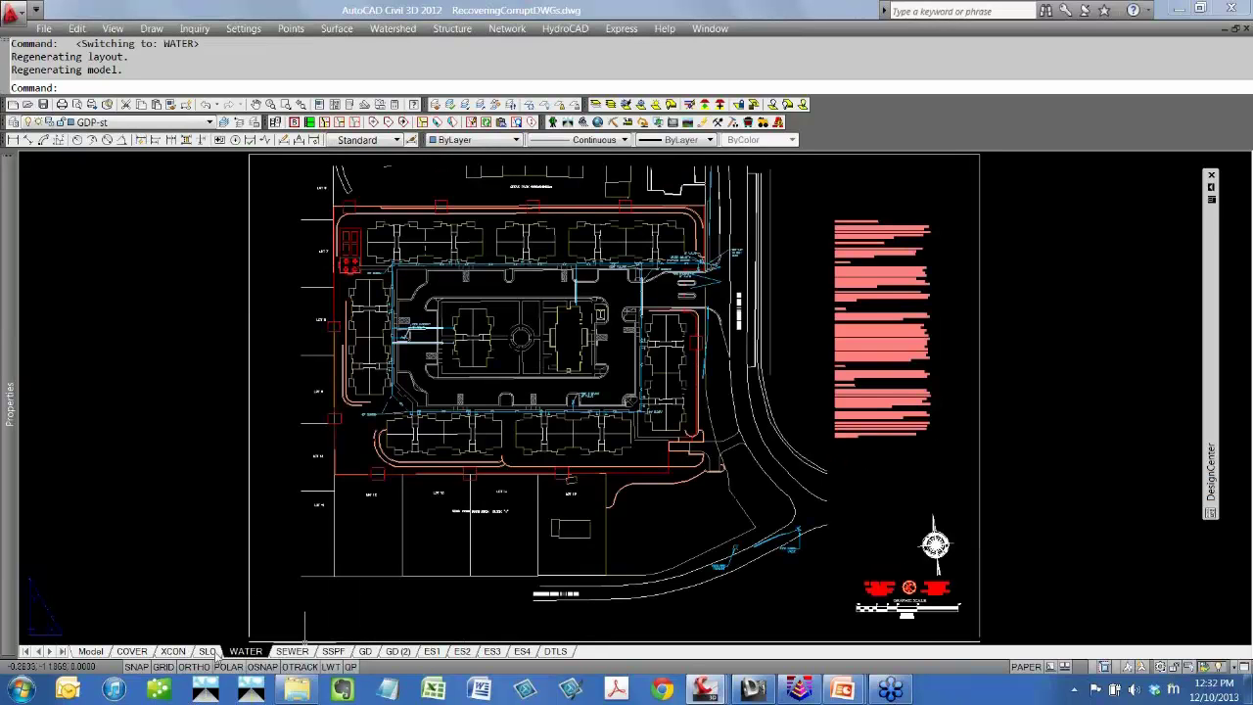
pyautogui.click(89, 651)
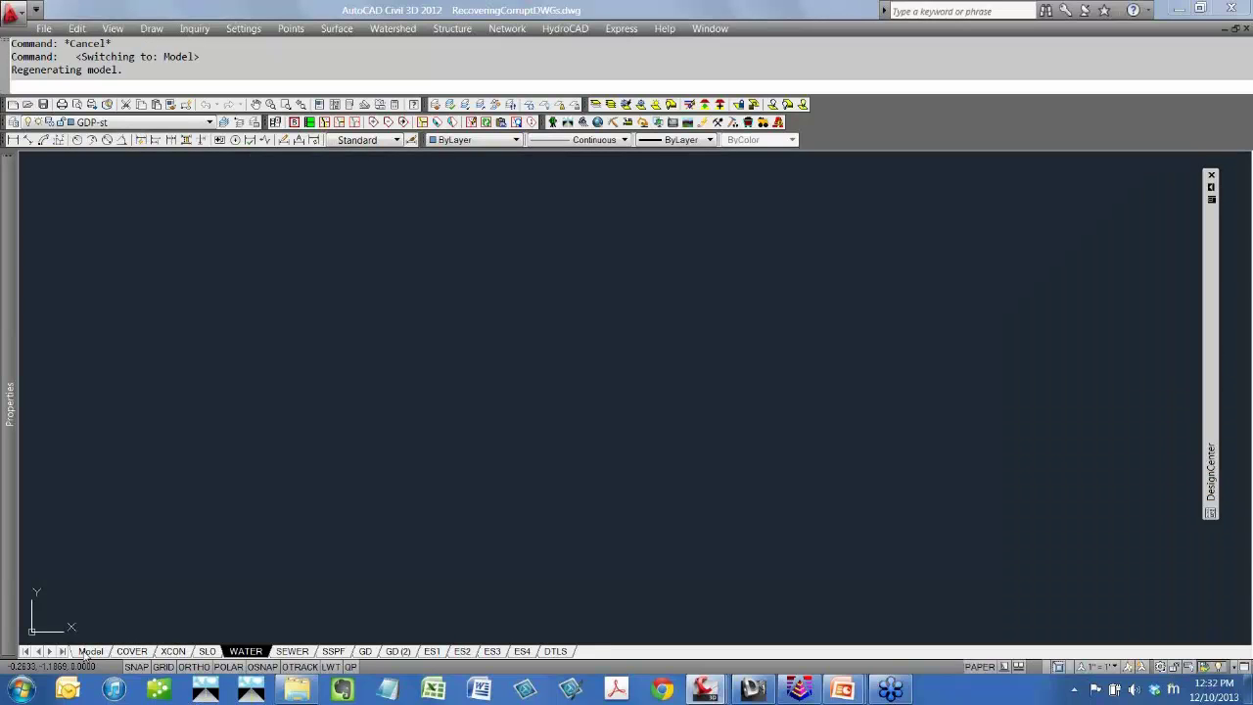
# Thaw all layers in the drawing and turn them all on with the command-line -LAYER command.
pyautogui.write('-')
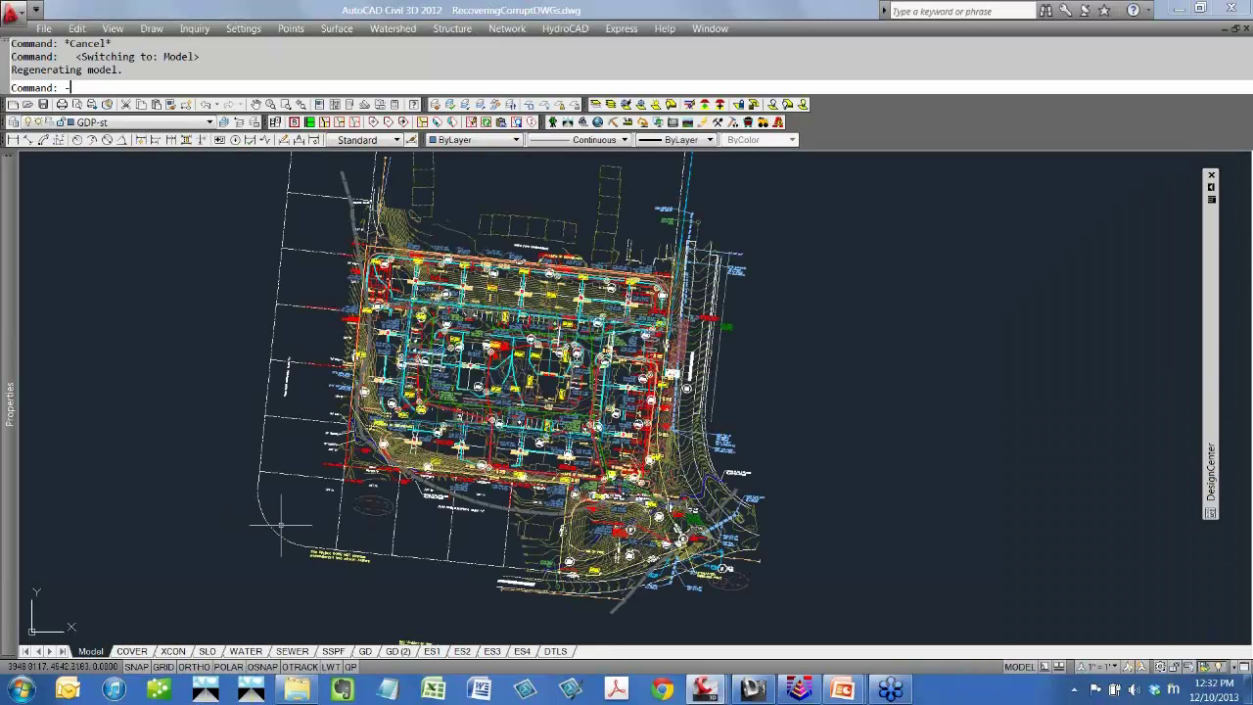
pyautogui.write('la')
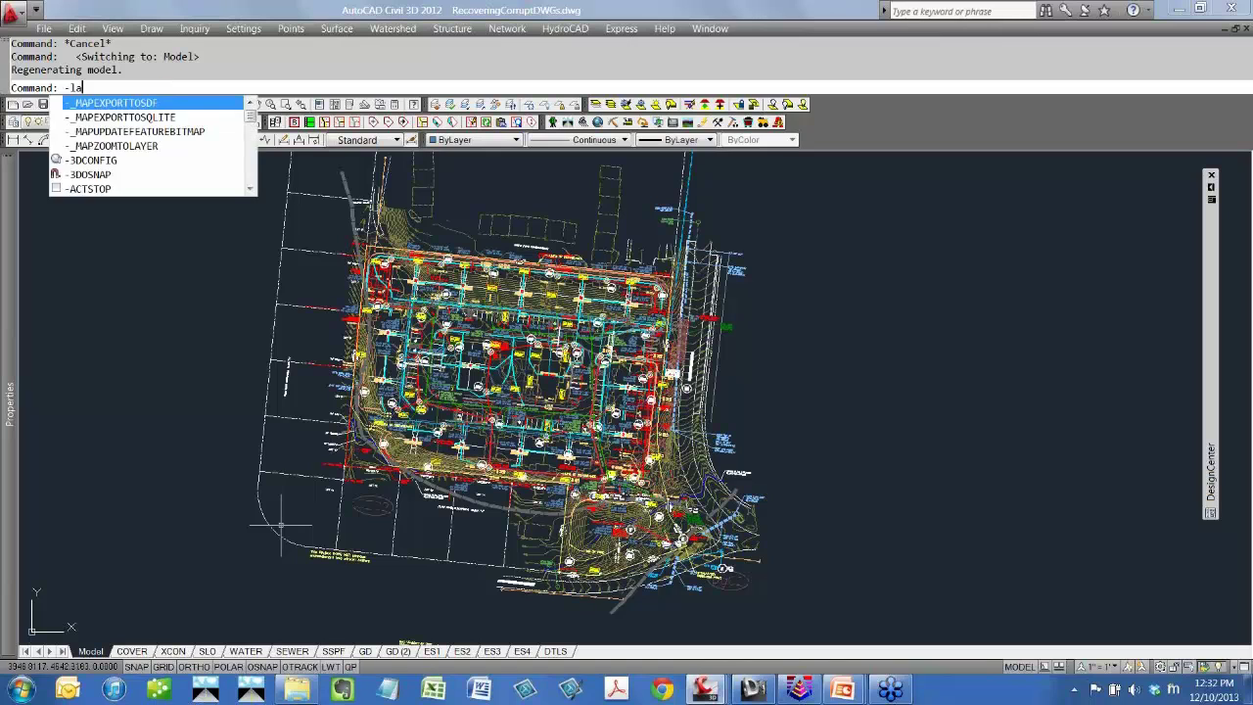
pyautogui.press('Return')
pyautogui.write('t')
pyautogui.press('Return')
pyautogui.write('*')
pyautogui.press('Return')
pyautogui.write('on')
pyautogui.press('Return')
pyautogui.write('*')
pyautogui.press('Return')
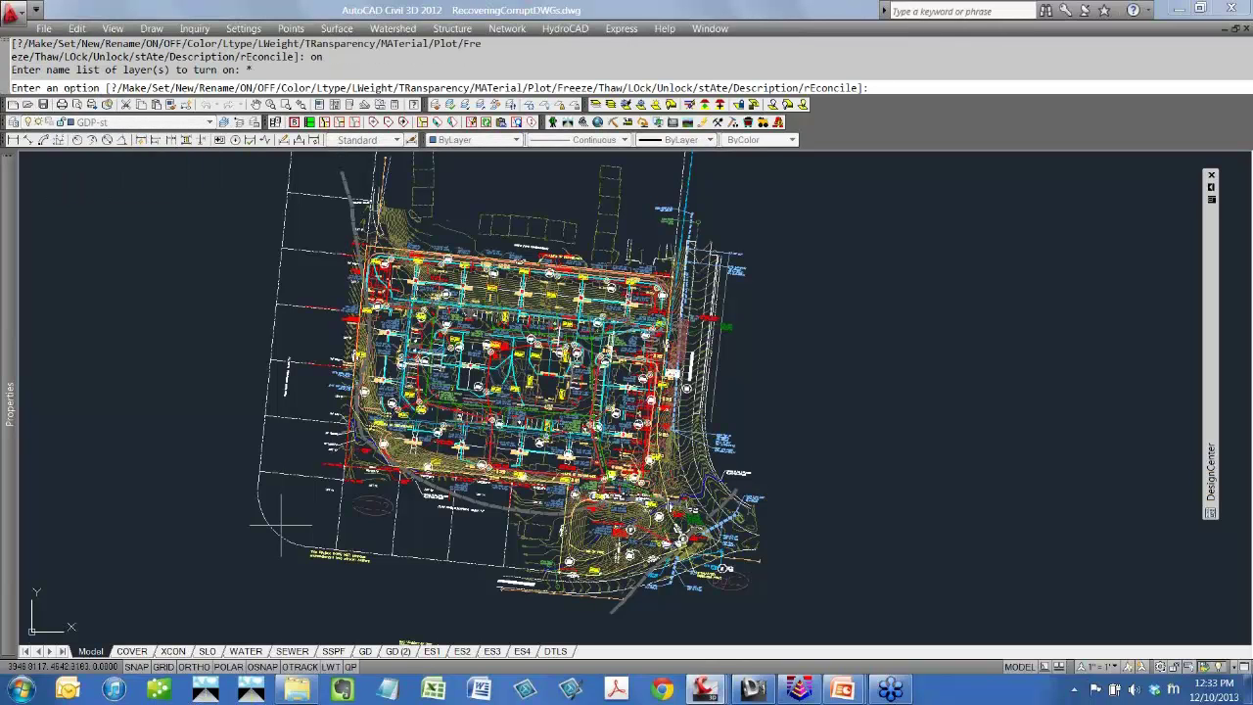
pyautogui.press('Return')
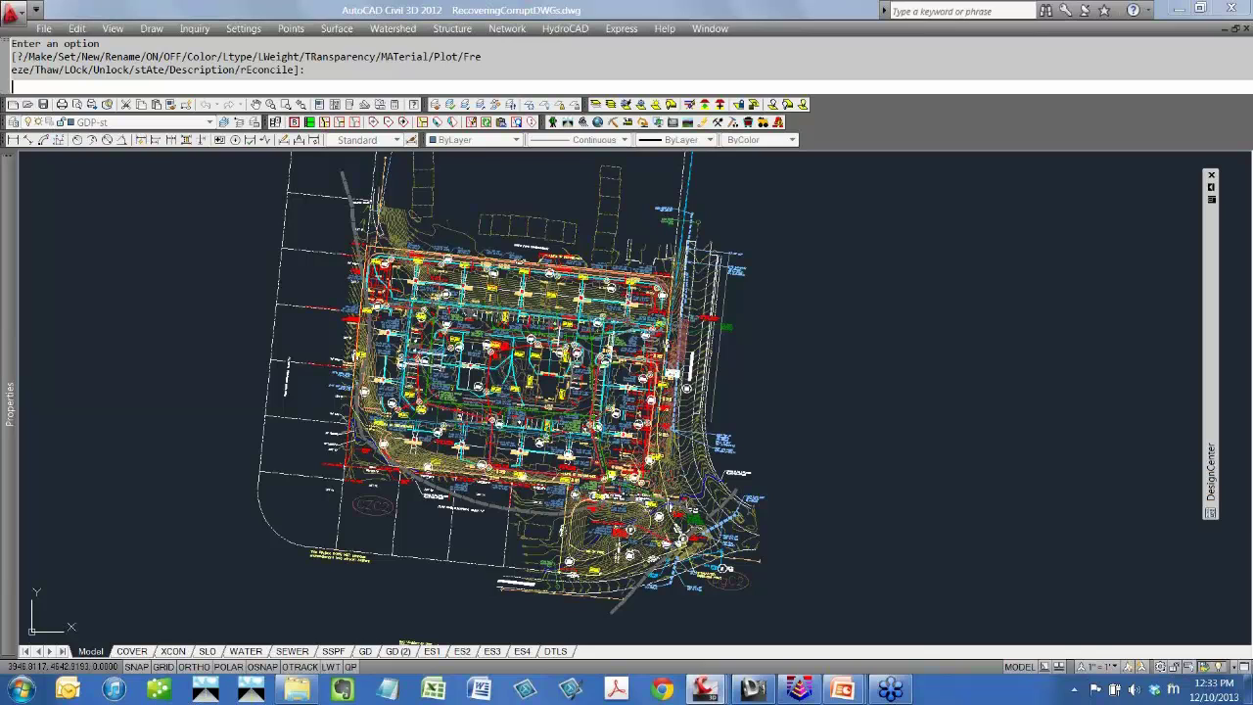
# Undo the thawing and turning on of all layers.
pyautogui.scroll(-6, 583, 392)
pyautogui.write('u')
pyautogui.press('Return')
pyautogui.press('Return')
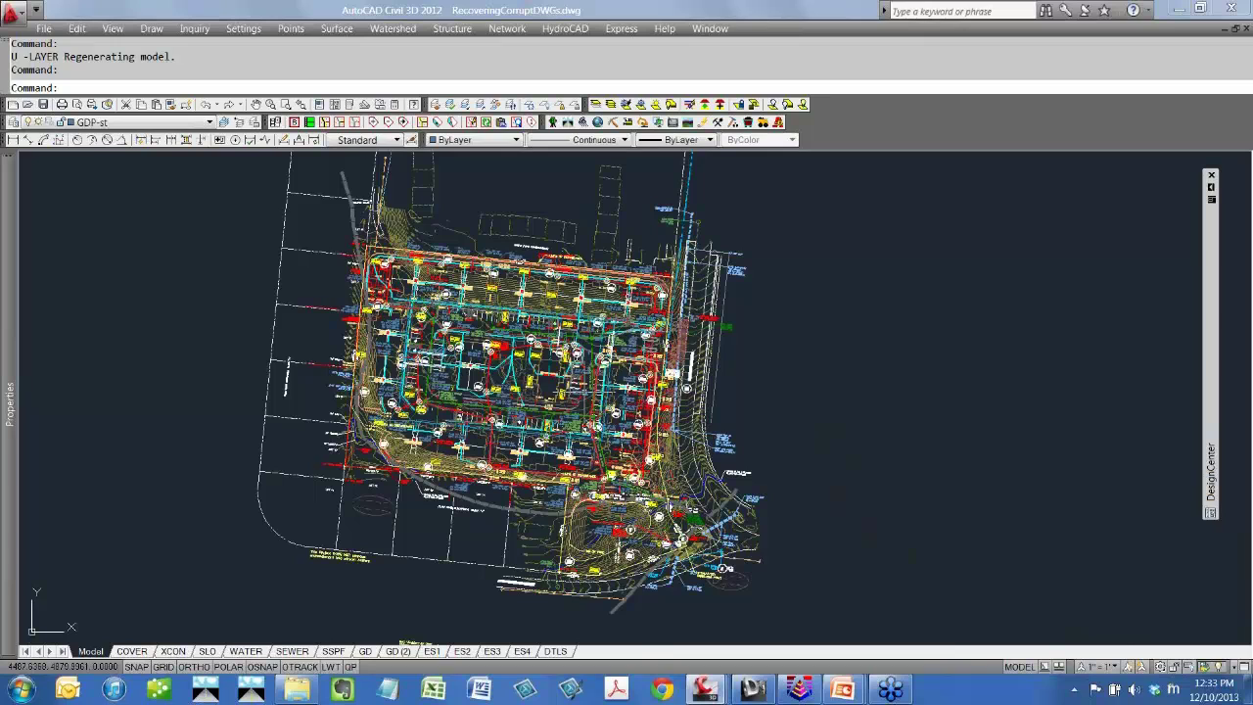
# Start the PURGE command to bring up the Purge dialog for the drawing.
pyautogui.write('purge')
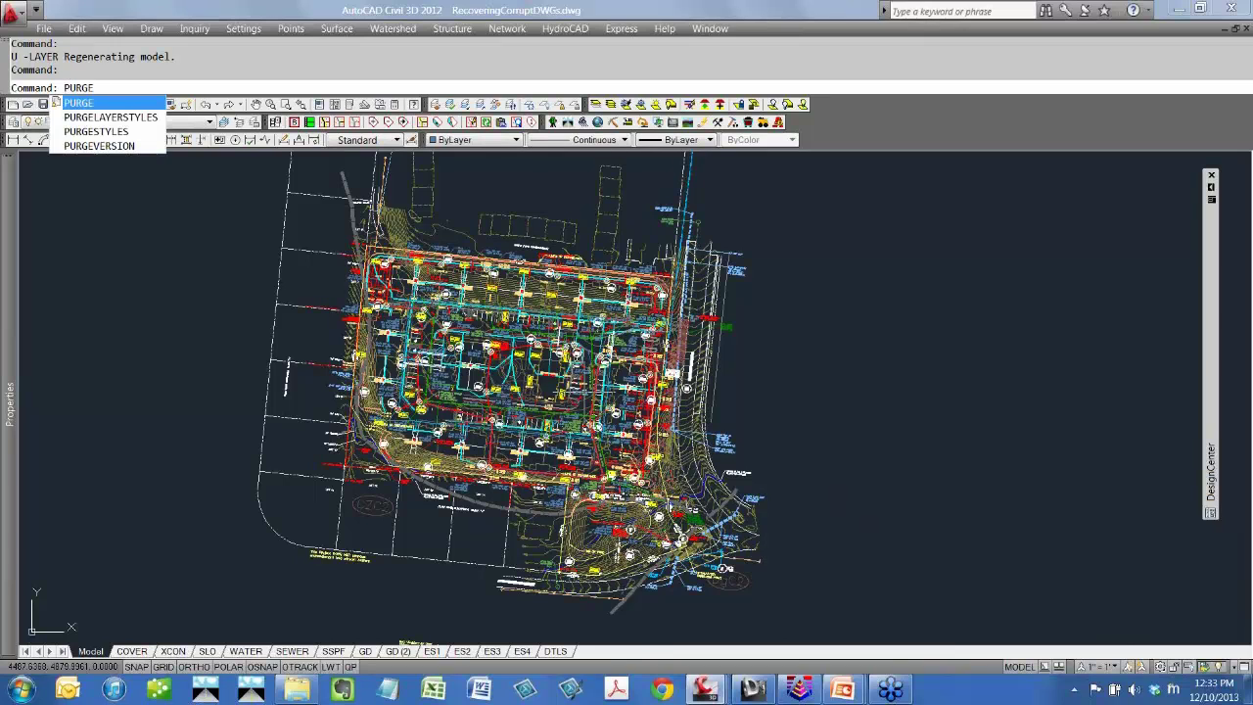
pyautogui.click(44, 29)
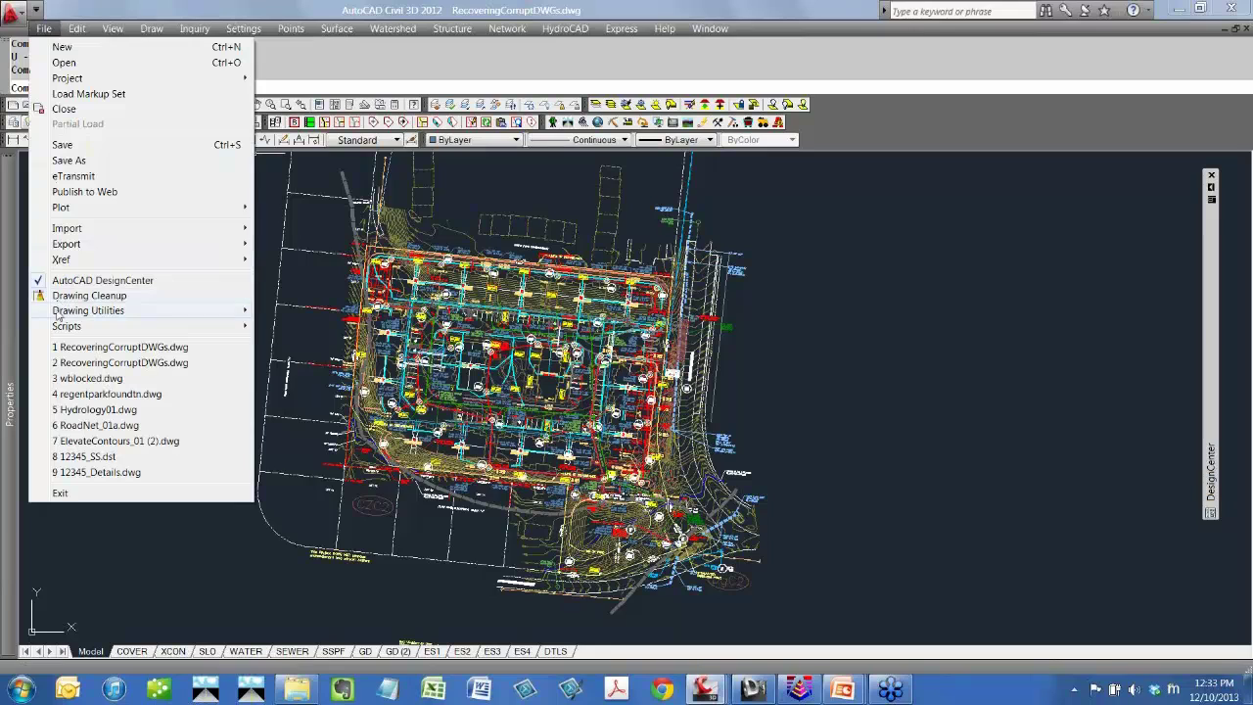
pyautogui.moveTo(57, 313)
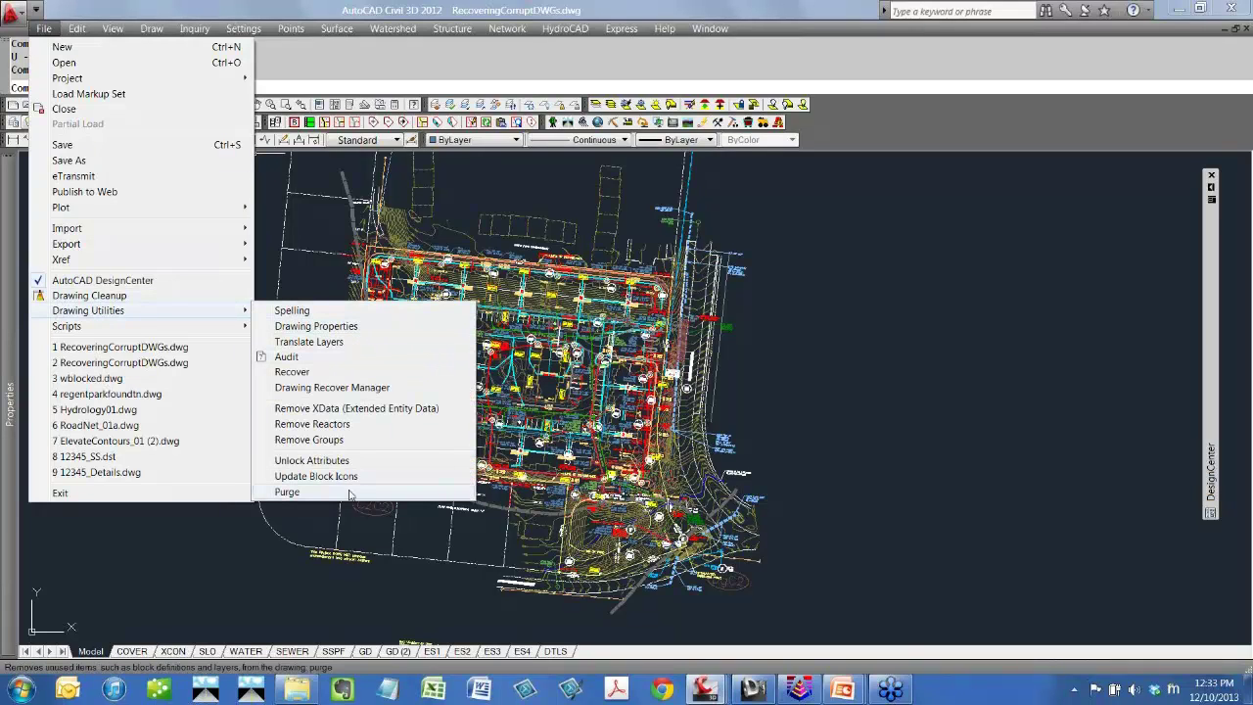
pyautogui.click(1007, 243)
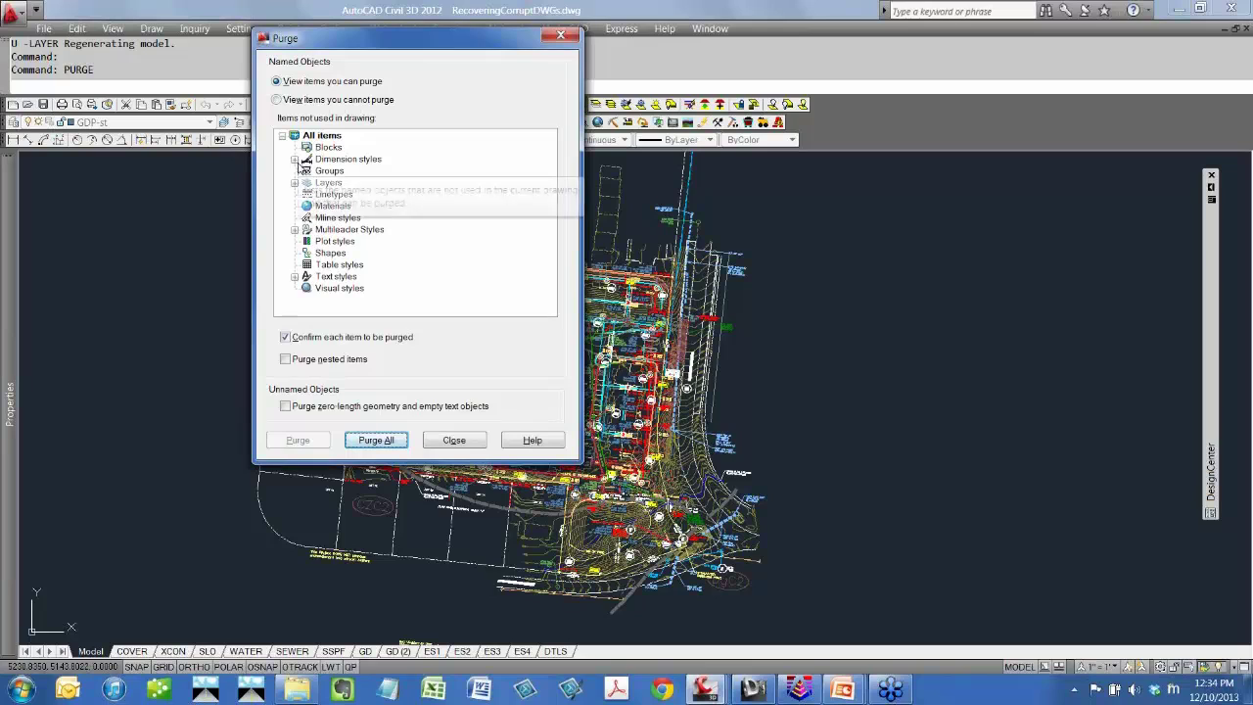
# Examine the unused dimension styles, layers and text styles that can be purged from the drawing.
pyautogui.doubleClick(351, 158)
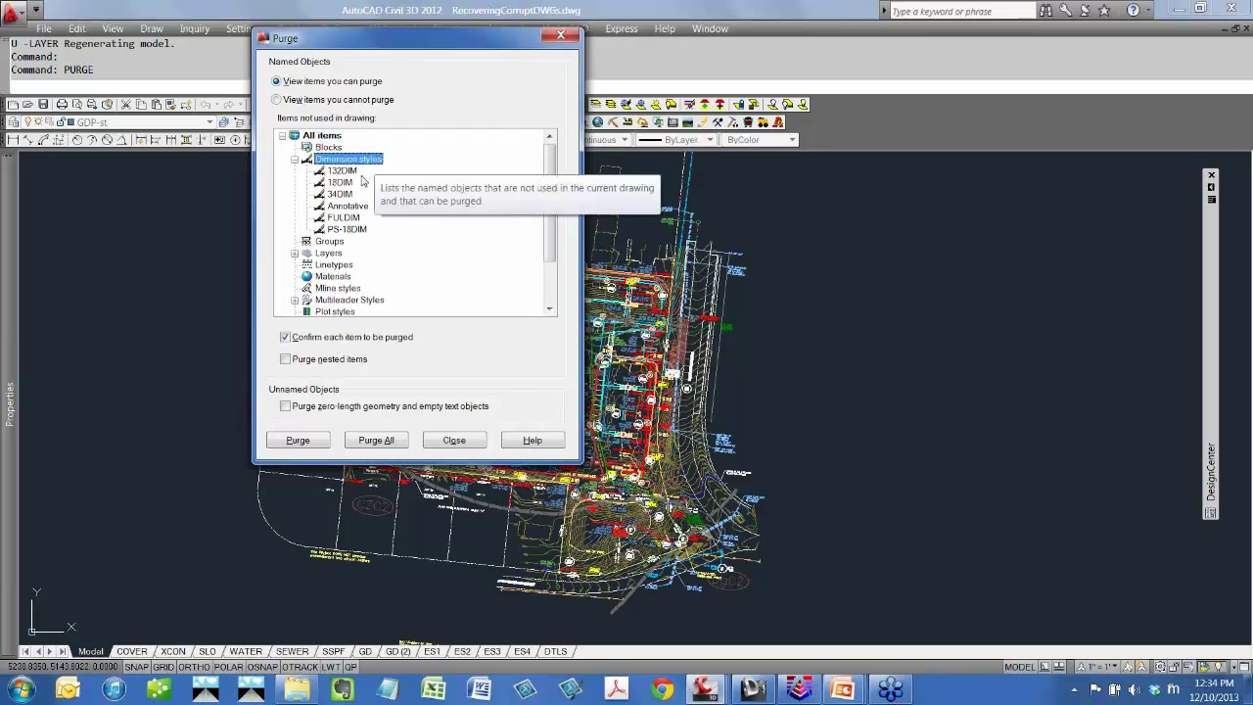
pyautogui.click(355, 182)
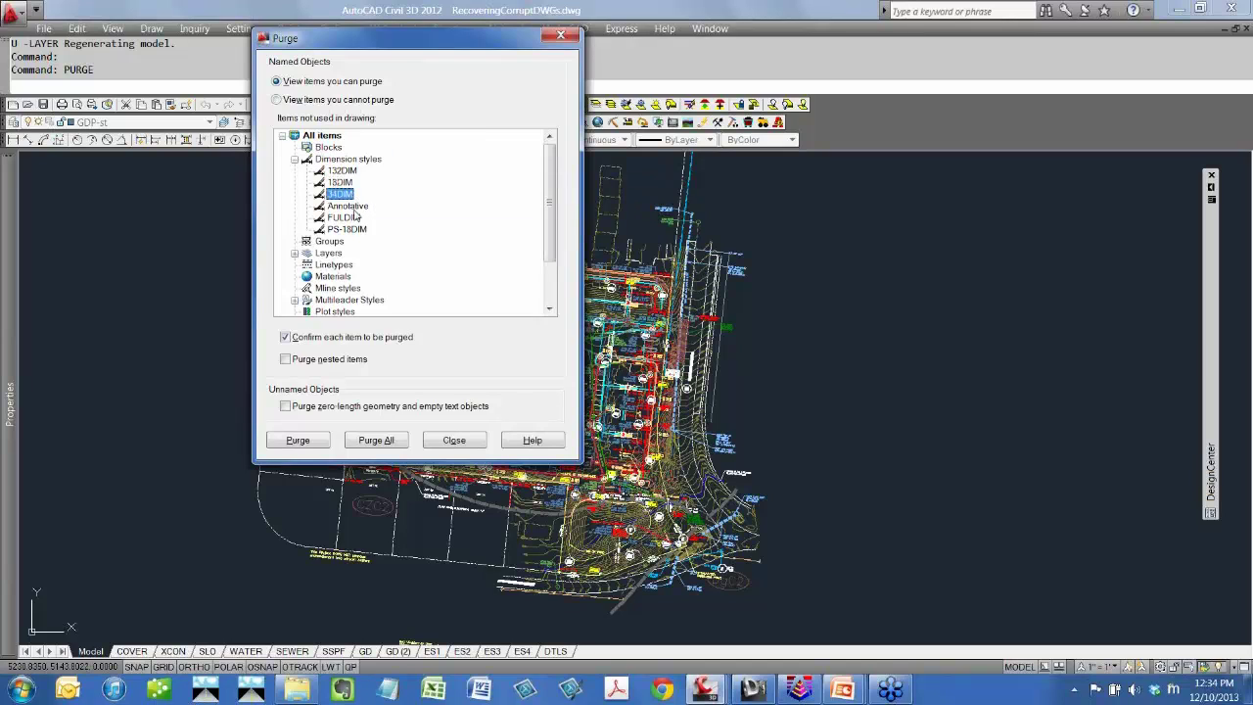
pyautogui.click(355, 218)
pyautogui.click(358, 230)
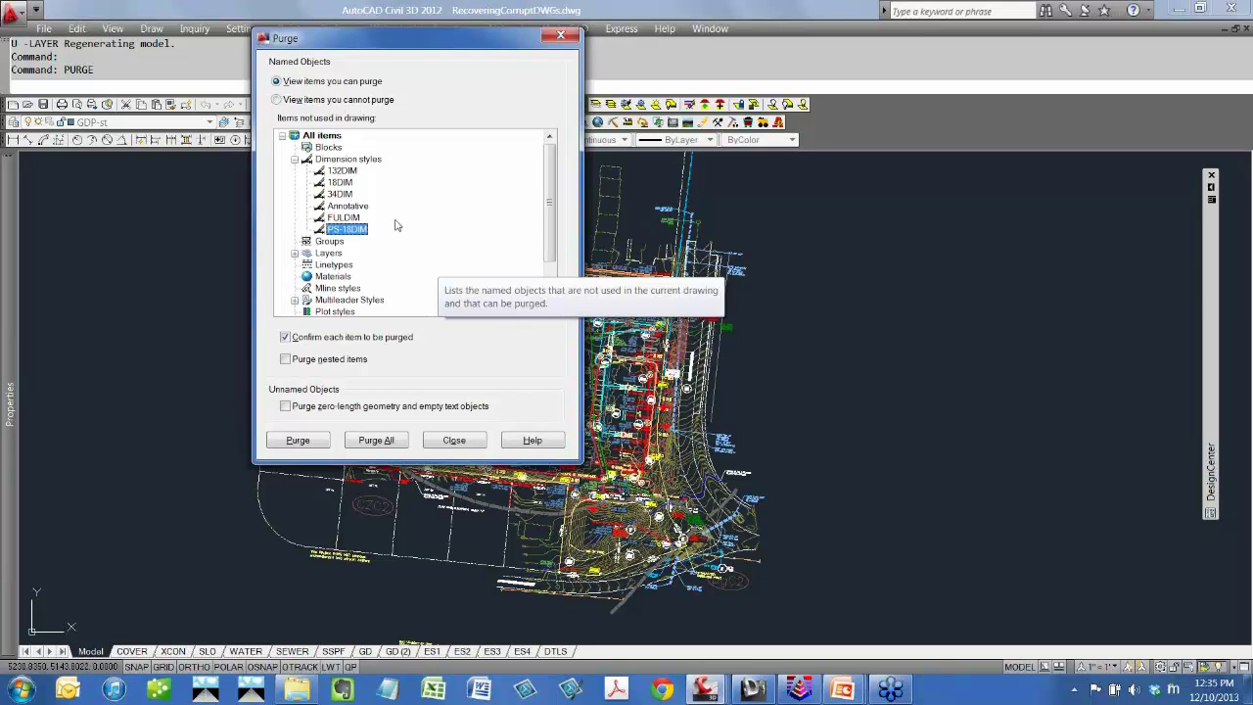
pyautogui.click(296, 253)
pyautogui.moveTo(551, 225); pyautogui.dragTo(575, 215)
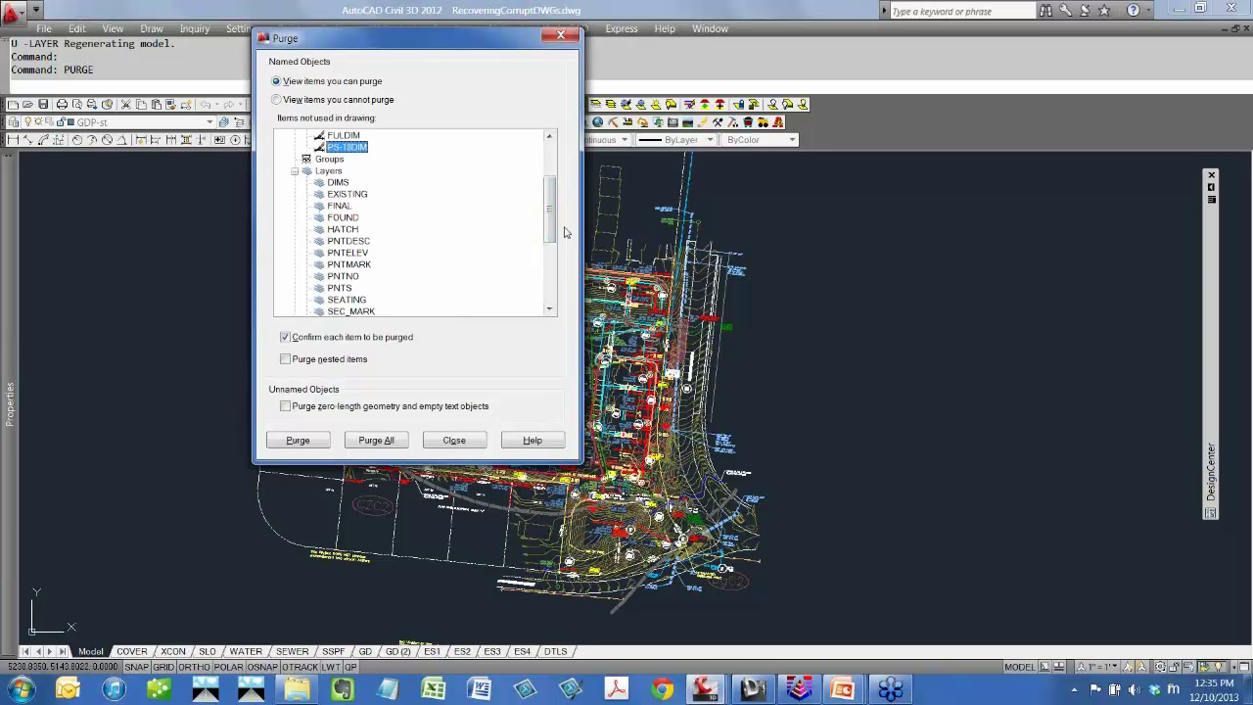
pyautogui.click(295, 173)
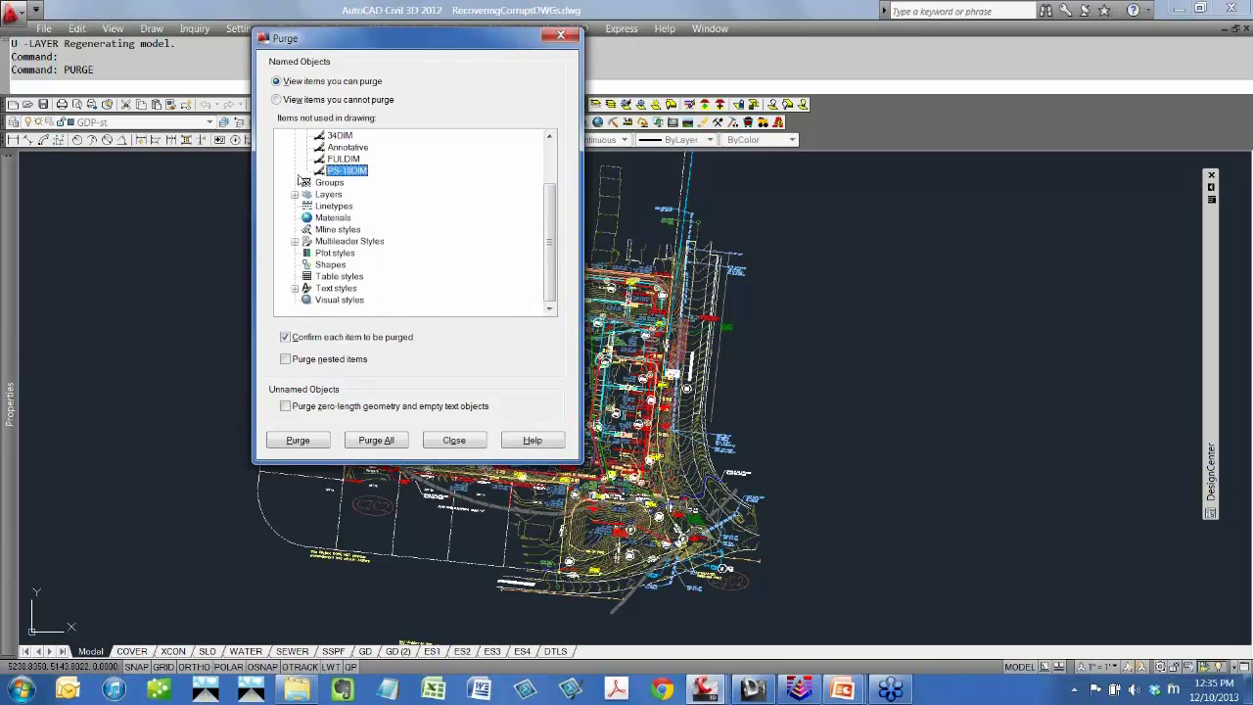
pyautogui.click(294, 288)
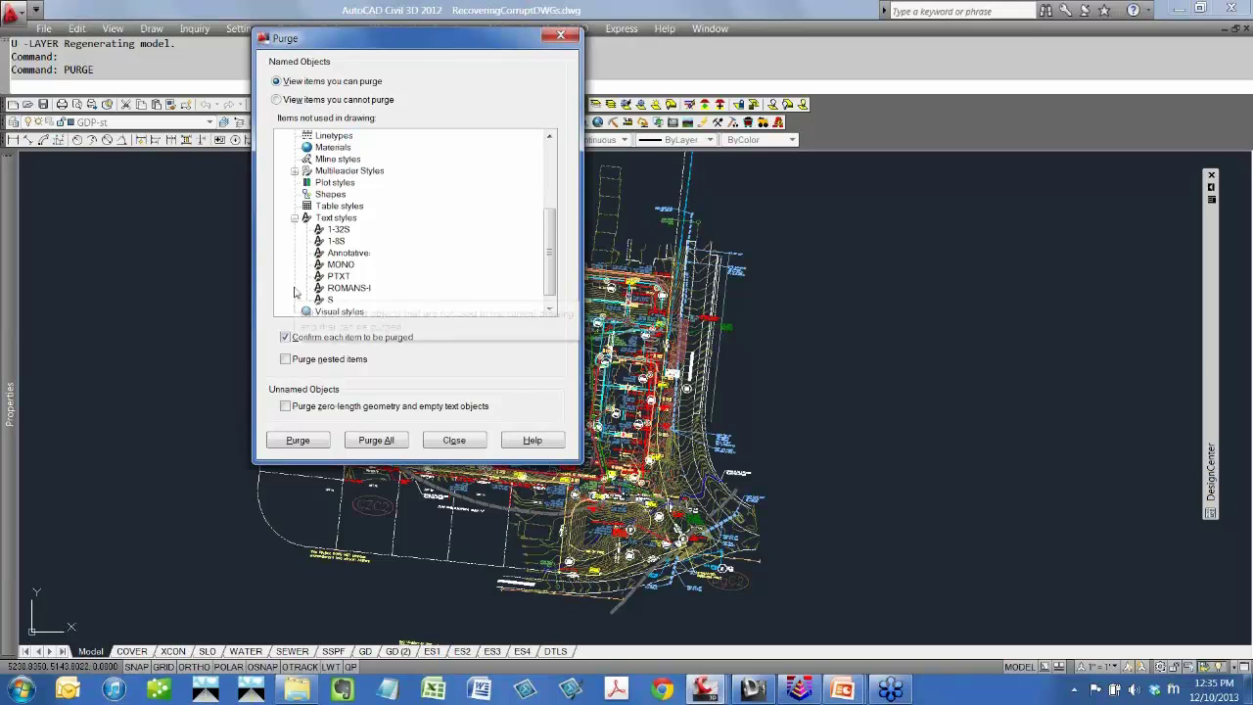
pyautogui.click(294, 219)
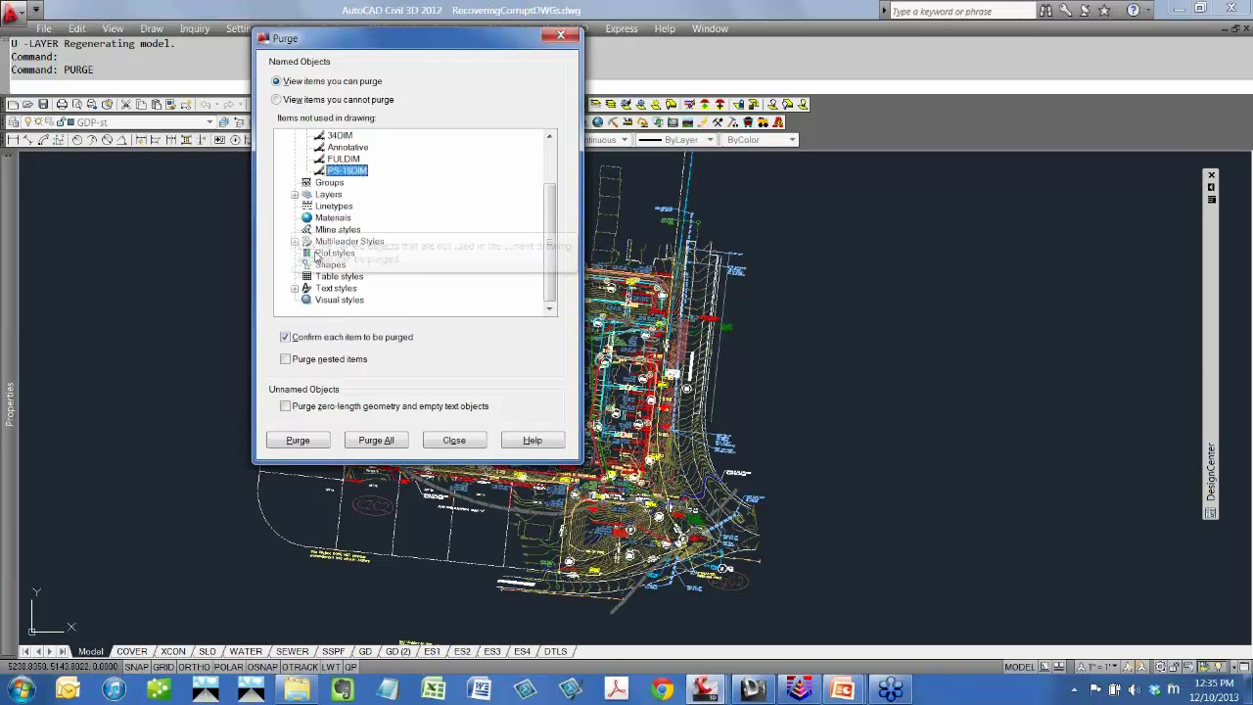
# Purge all unused items without per-item confirmation, including nested items, zero-length geometry and empty text objects, and close the Purge dialog.
pyautogui.click(284, 338)
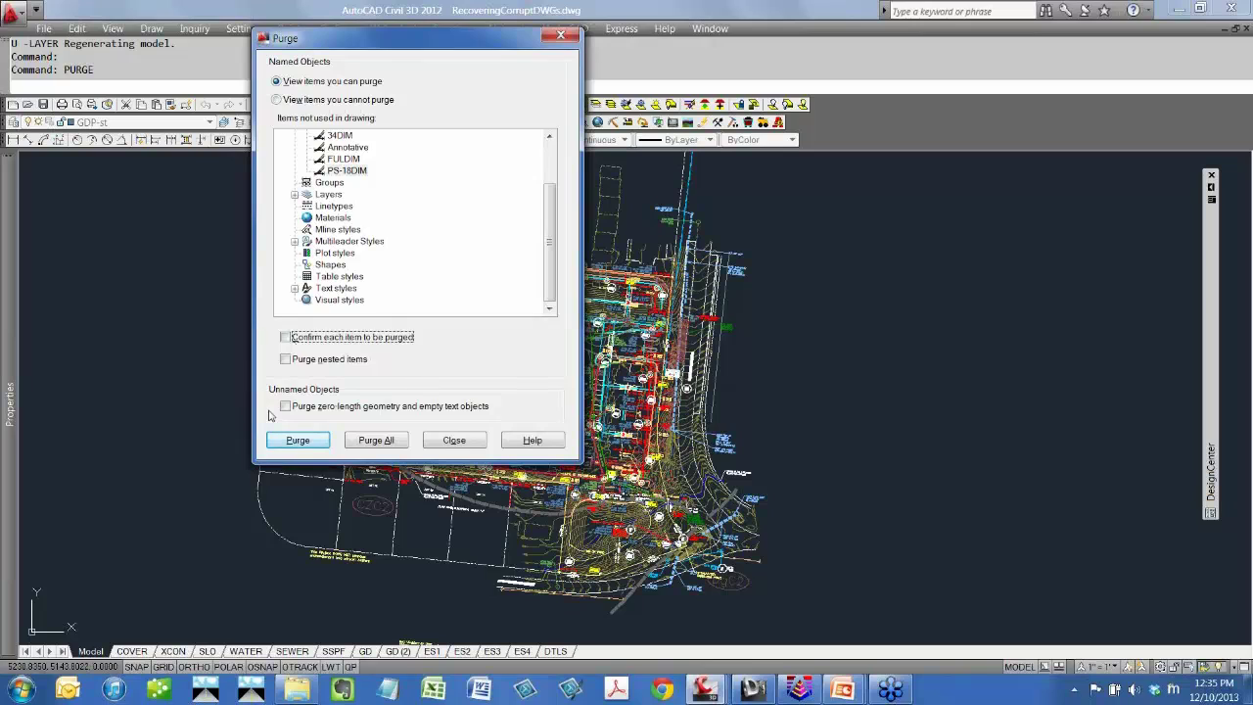
pyautogui.click(313, 364)
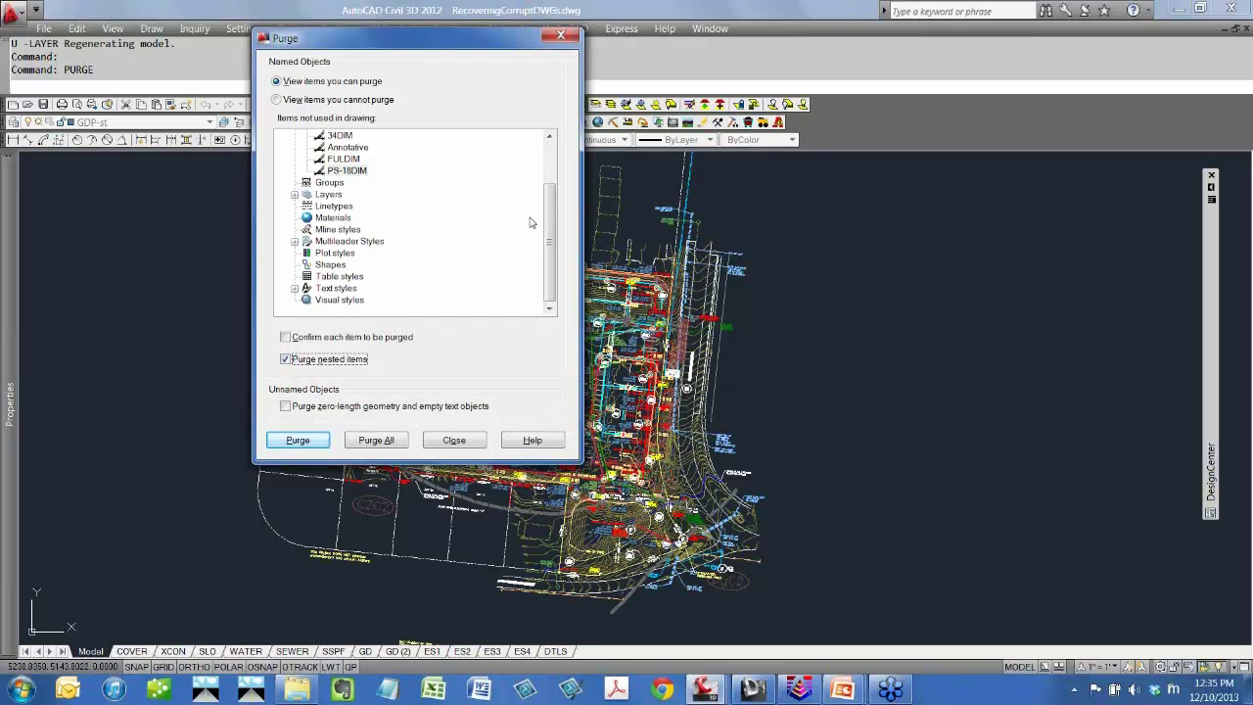
pyautogui.scroll(2, 299, 186)
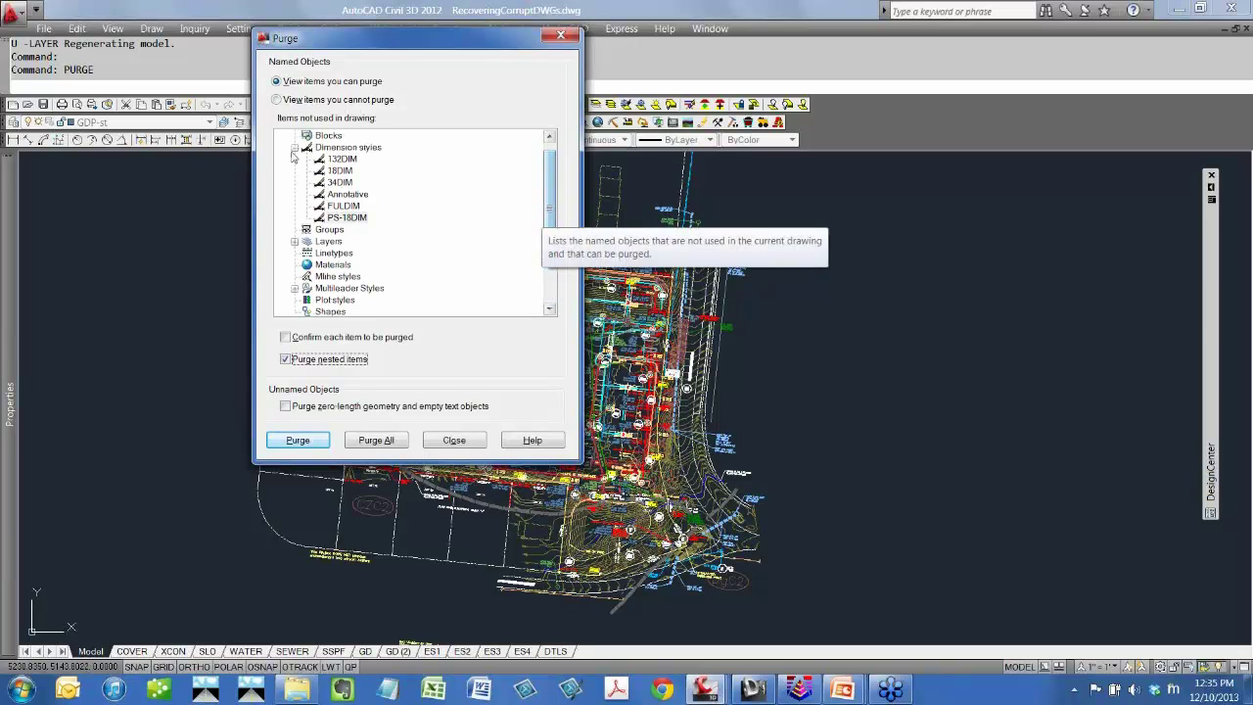
pyautogui.click(294, 147)
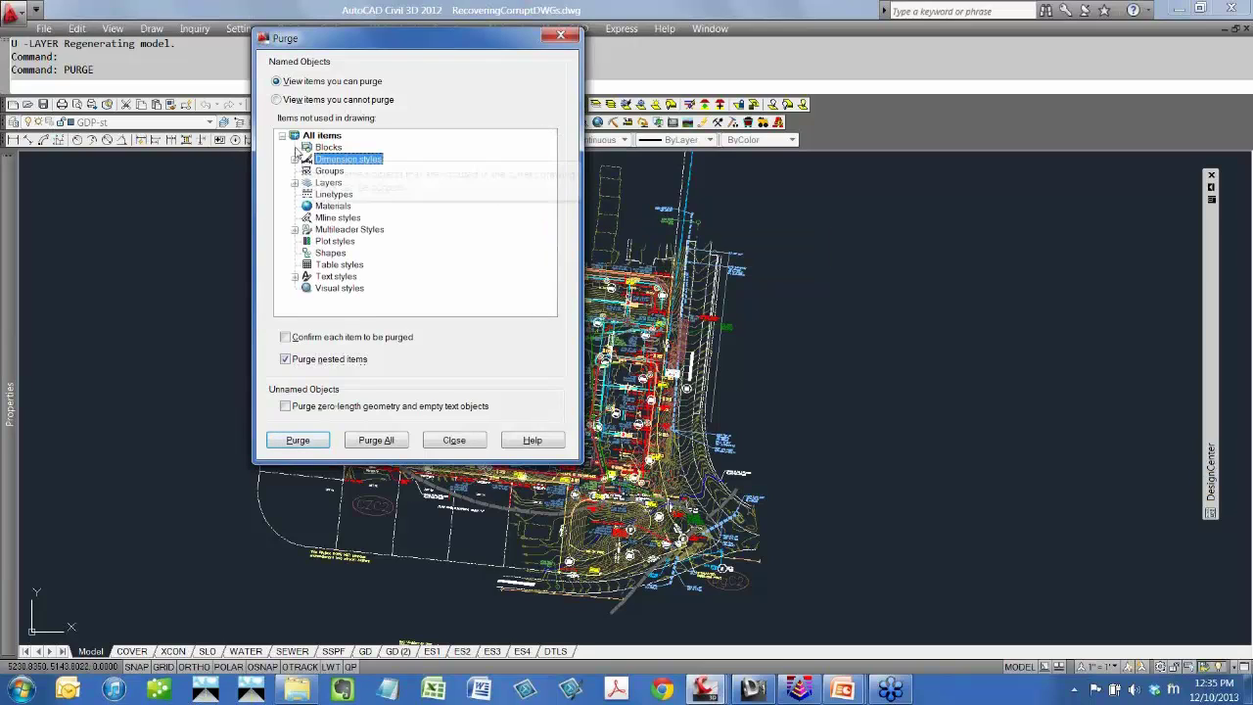
pyautogui.click(328, 146)
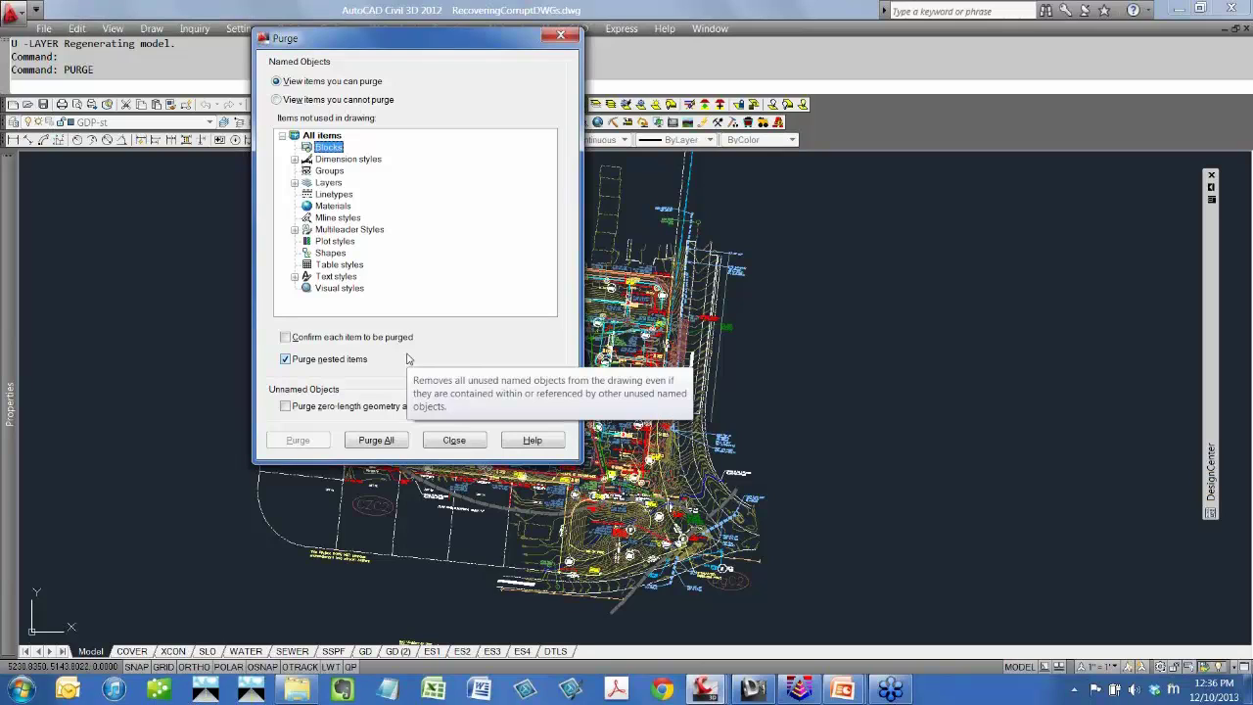
pyautogui.click(286, 407)
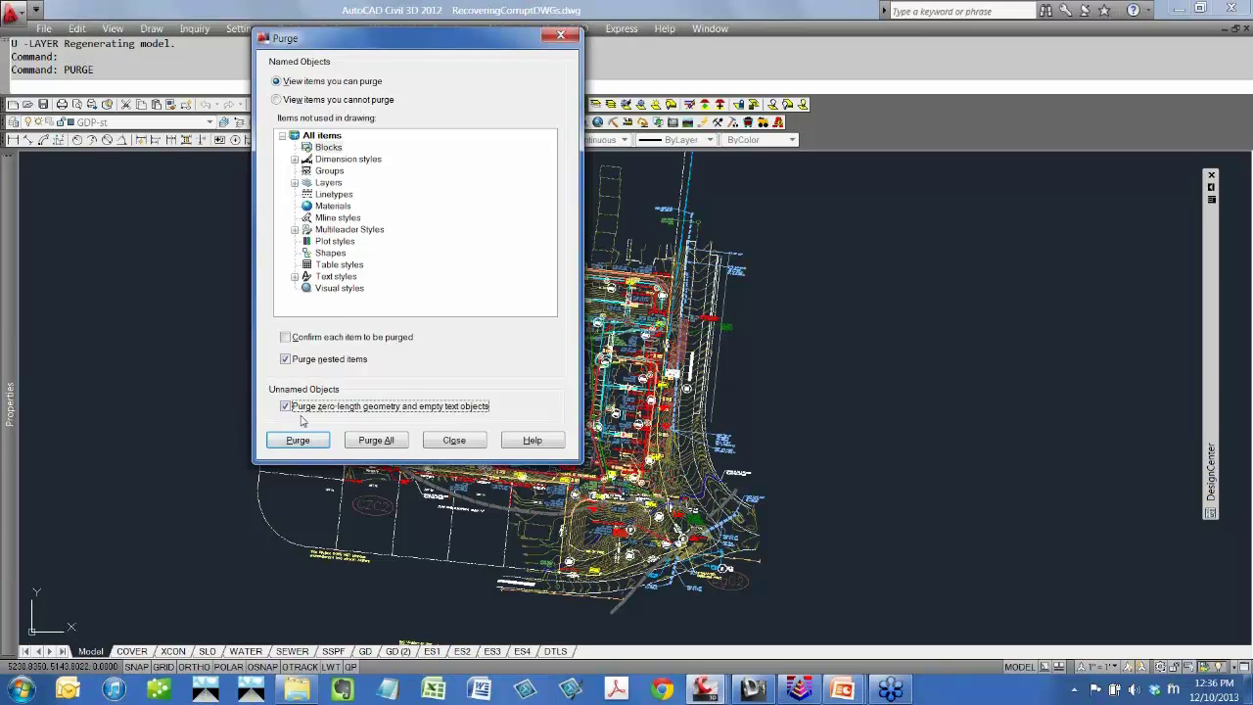
pyautogui.click(405, 442)
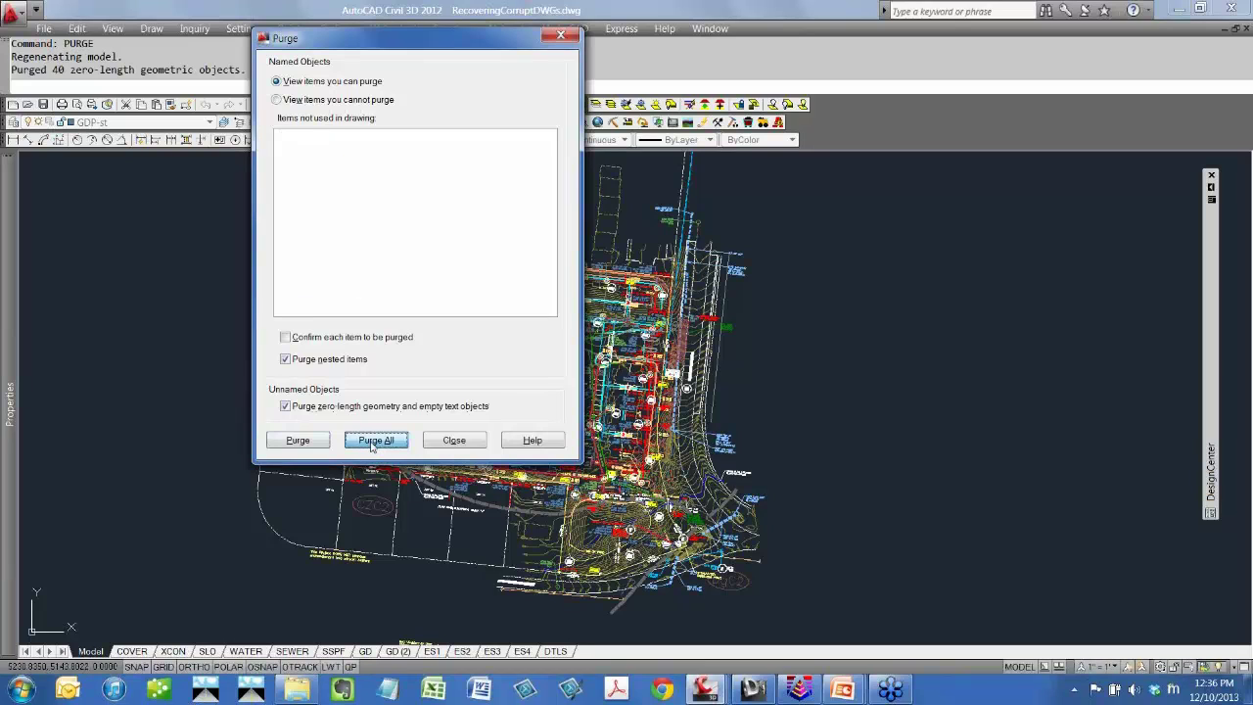
pyautogui.click(450, 441)
pyautogui.moveTo(249, 70); pyautogui.dragTo(10, 70)
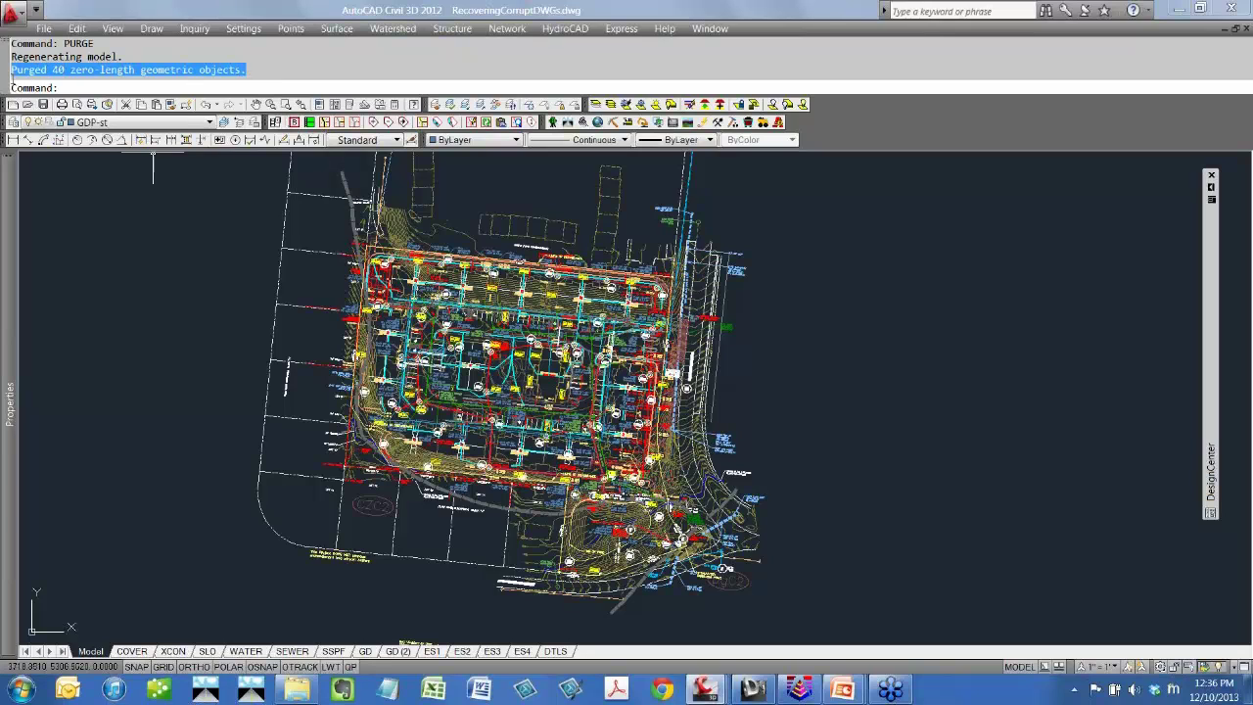
# Look over the Drawing Cleanup options and leave the dialog without running the cleanup.
pyautogui.click(43, 29)
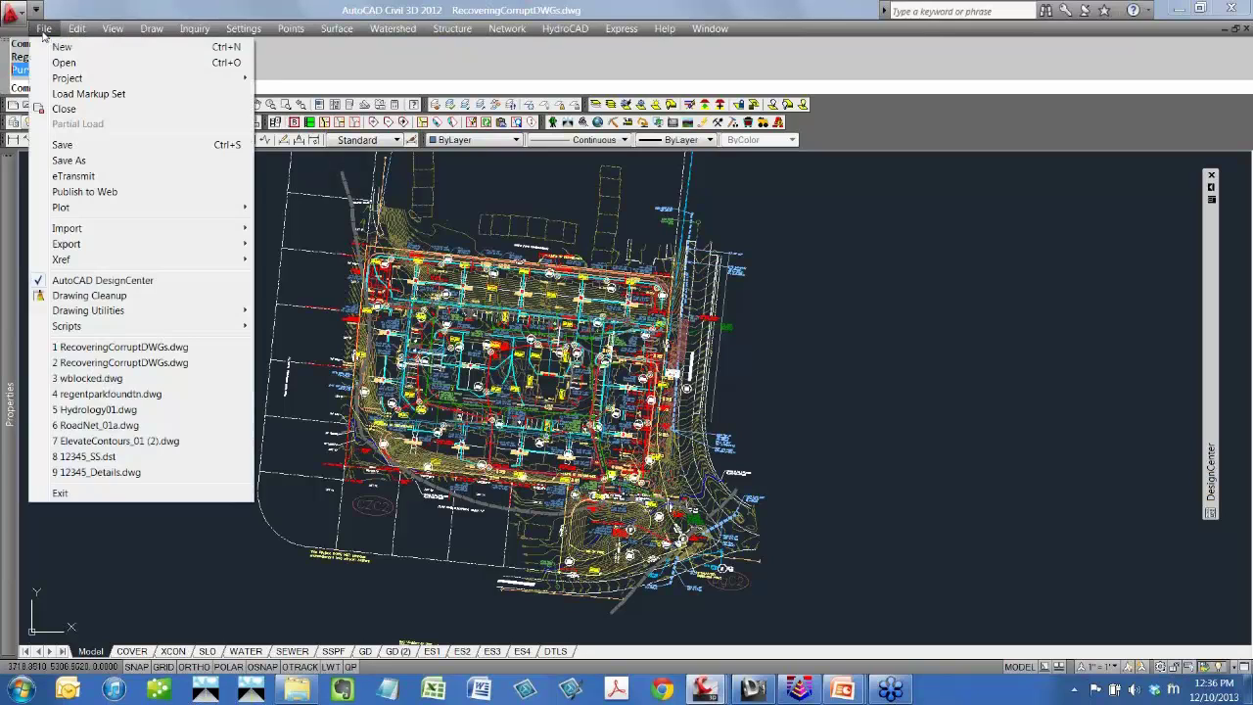
pyautogui.click(102, 296)
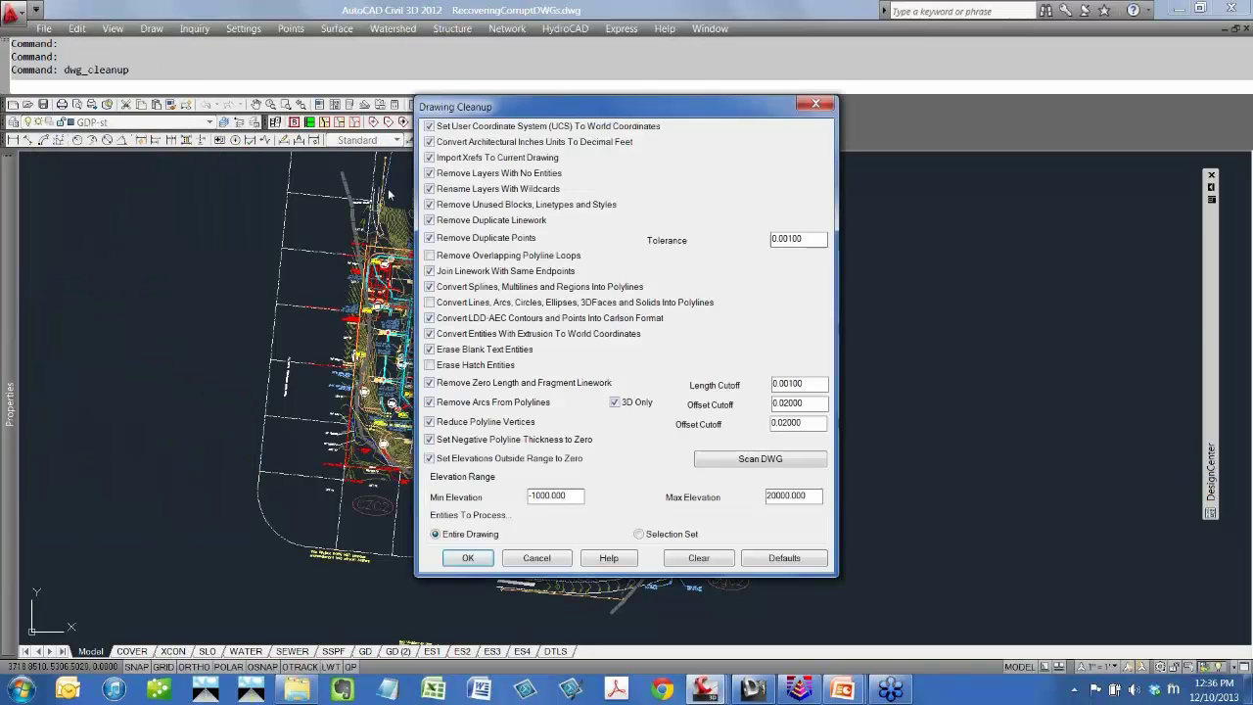
pyautogui.click(562, 561)
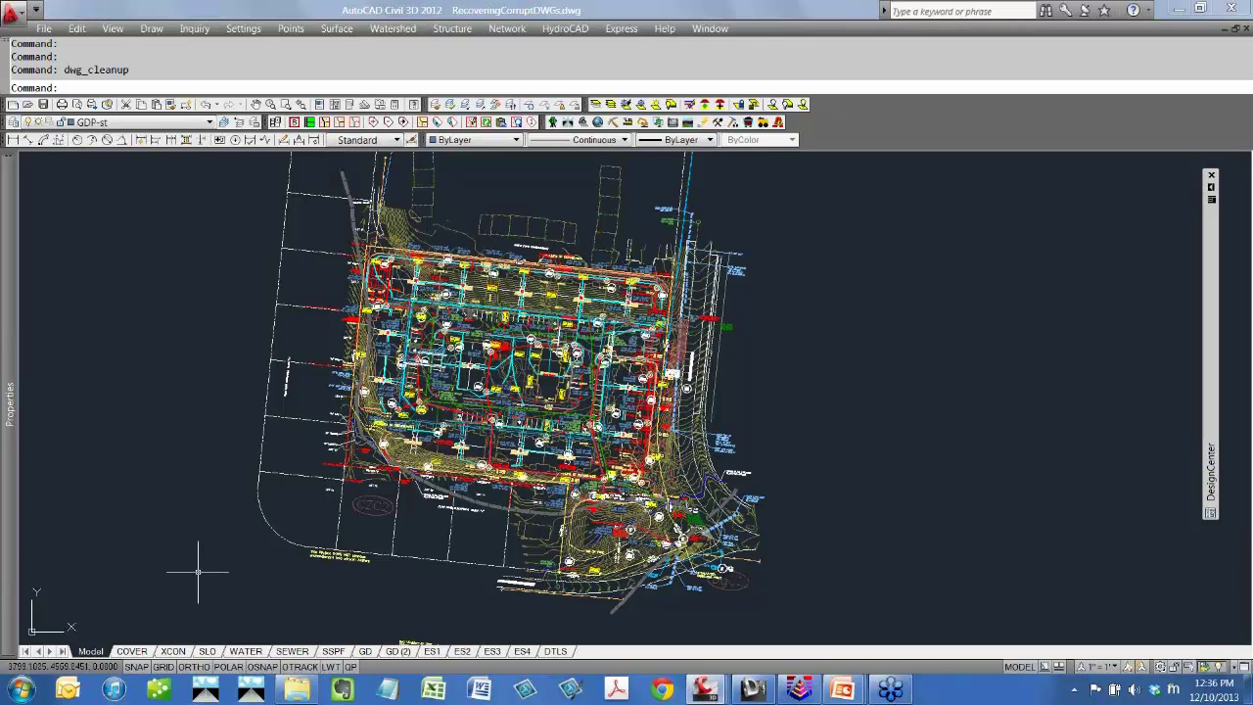
# Purge all unused registered applications (Regapps) with the command-line -PURGE command, without verifying each name.
pyautogui.write('-')
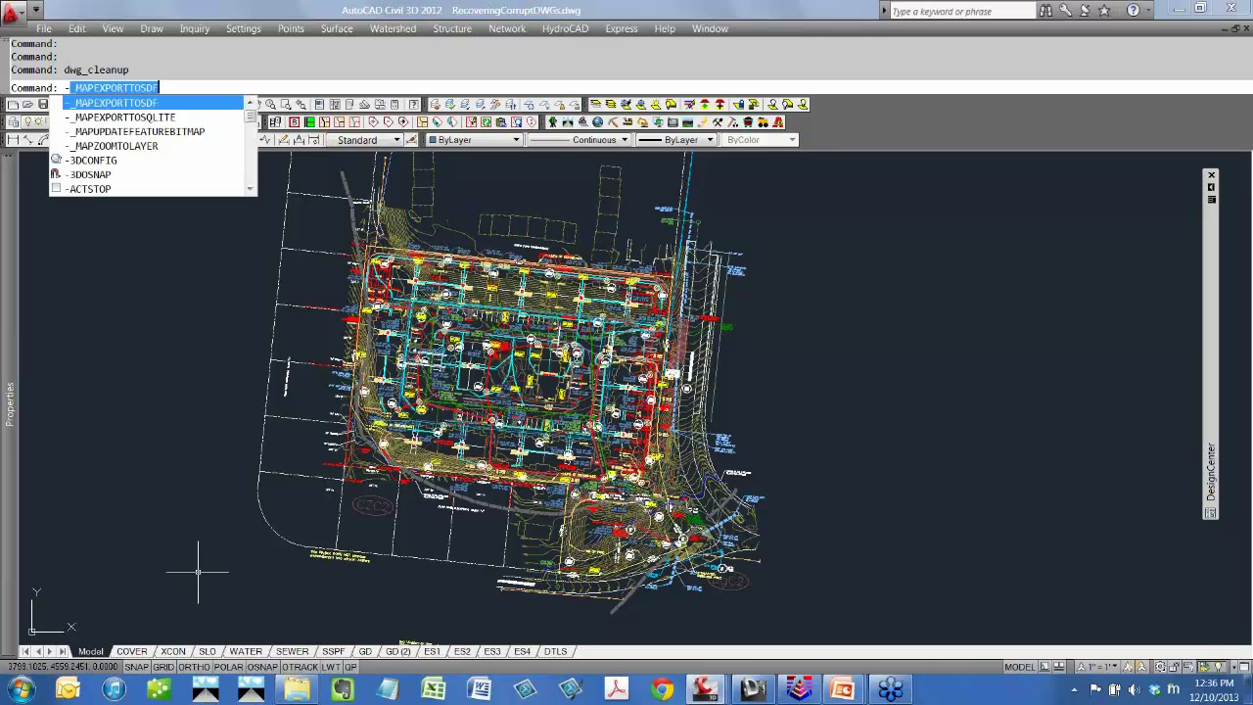
pyautogui.write('PURGE')
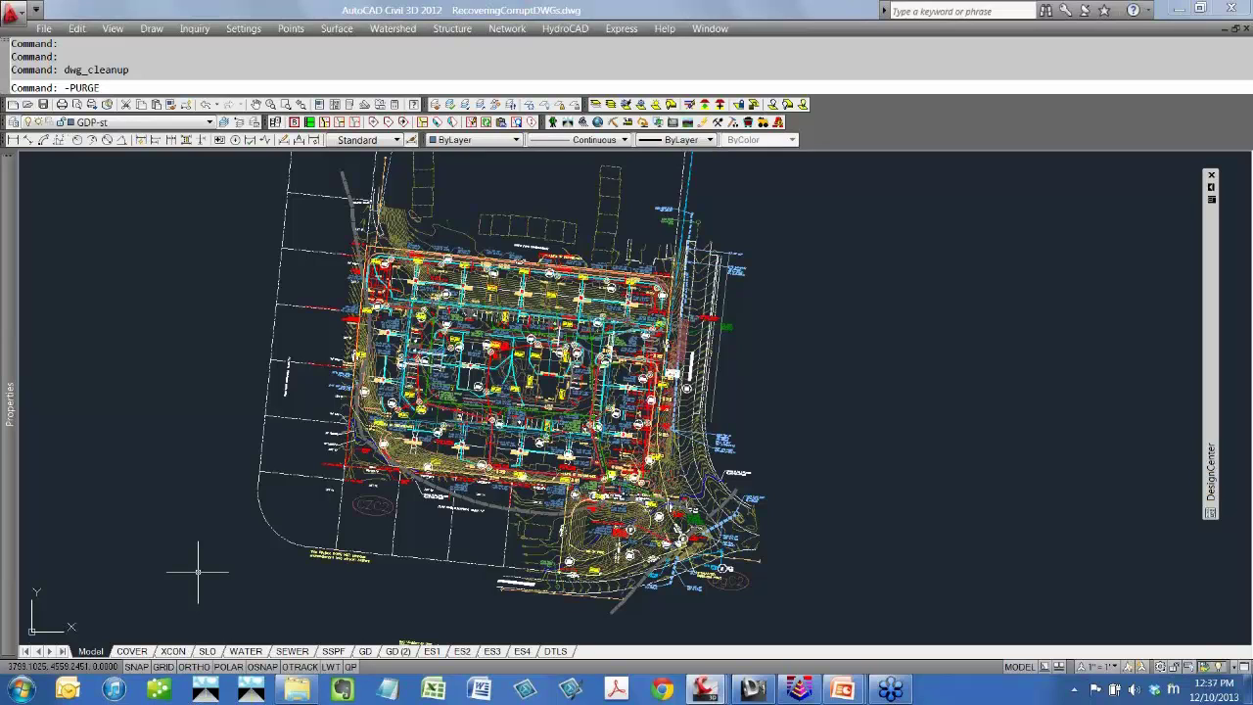
pyautogui.press('Return')
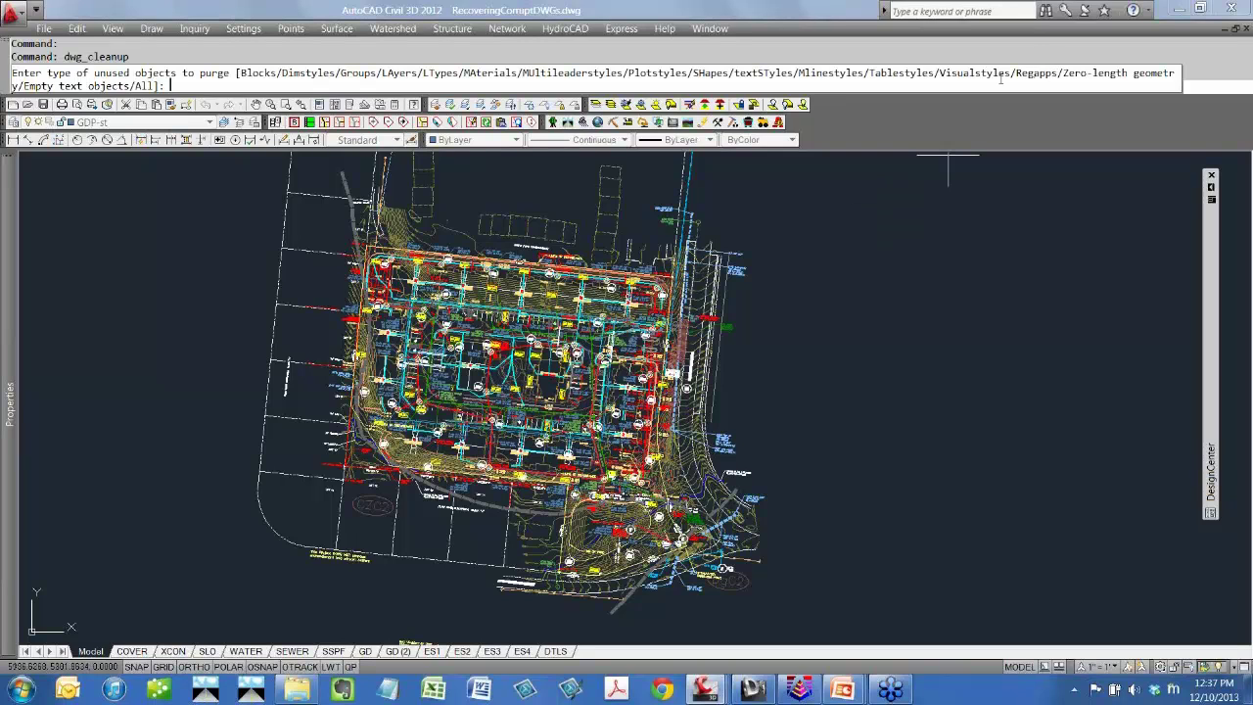
pyautogui.write('r')
pyautogui.press('Return')
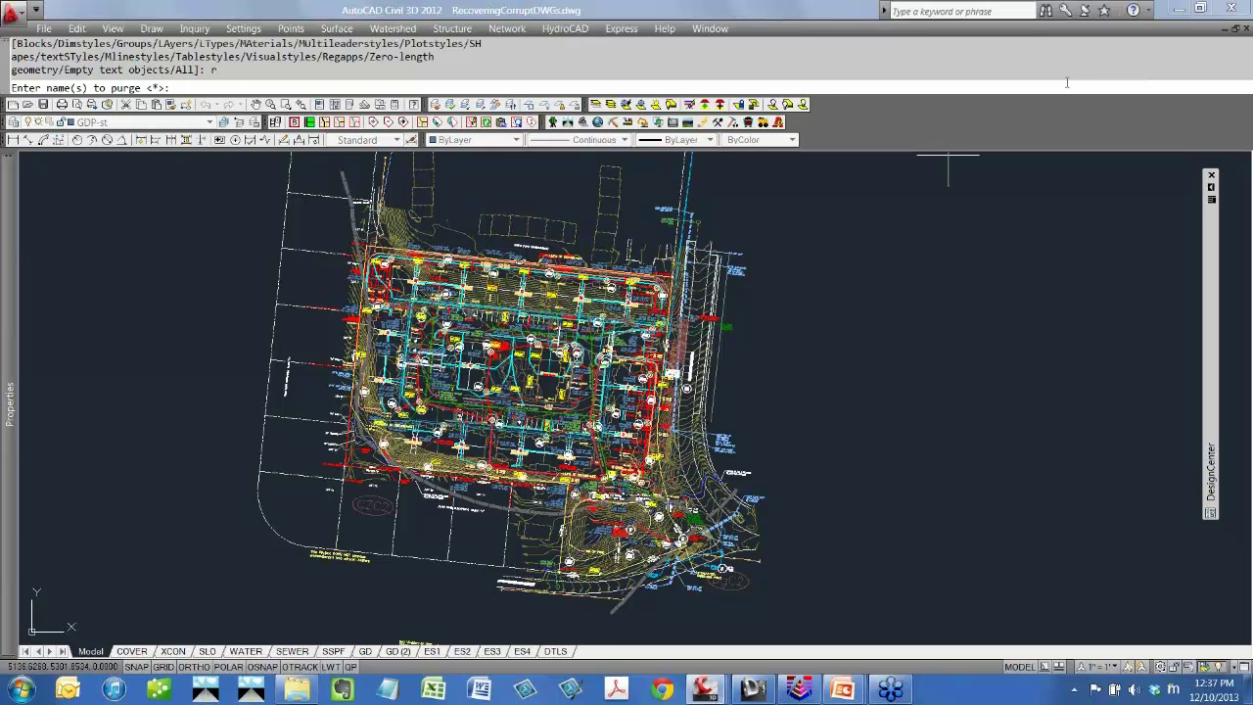
pyautogui.press('Return')
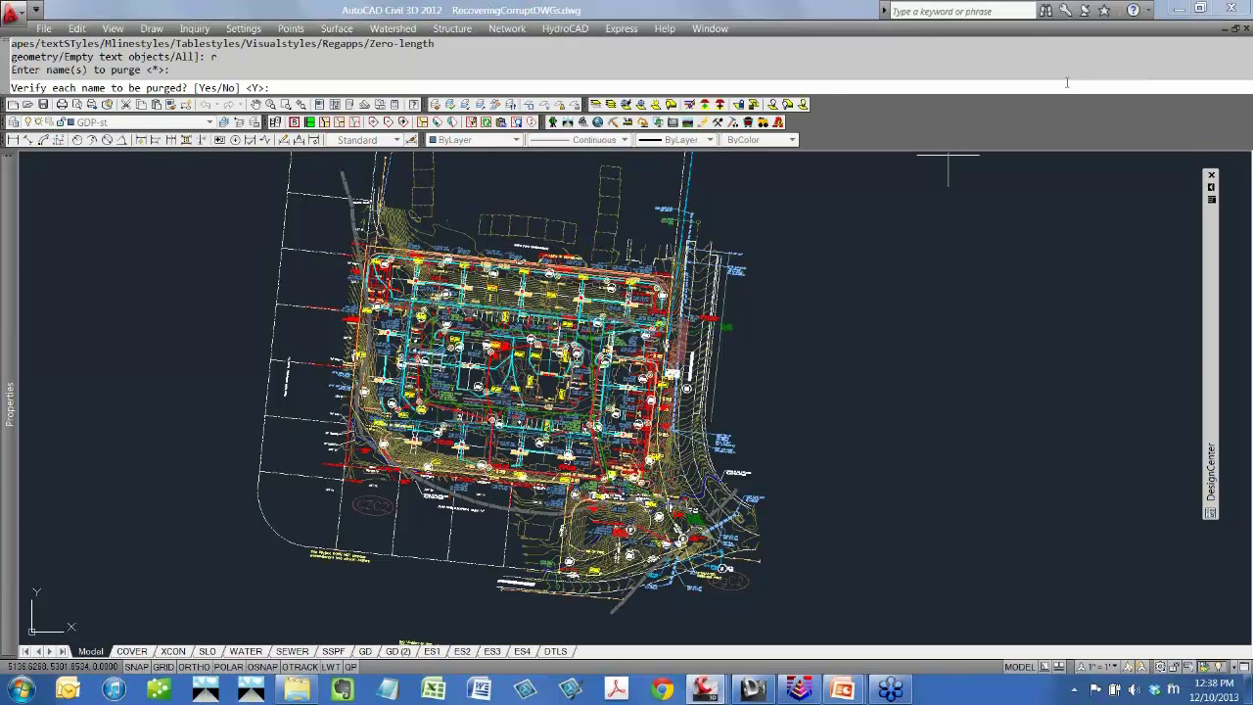
pyautogui.write('n')
pyautogui.press('Return')
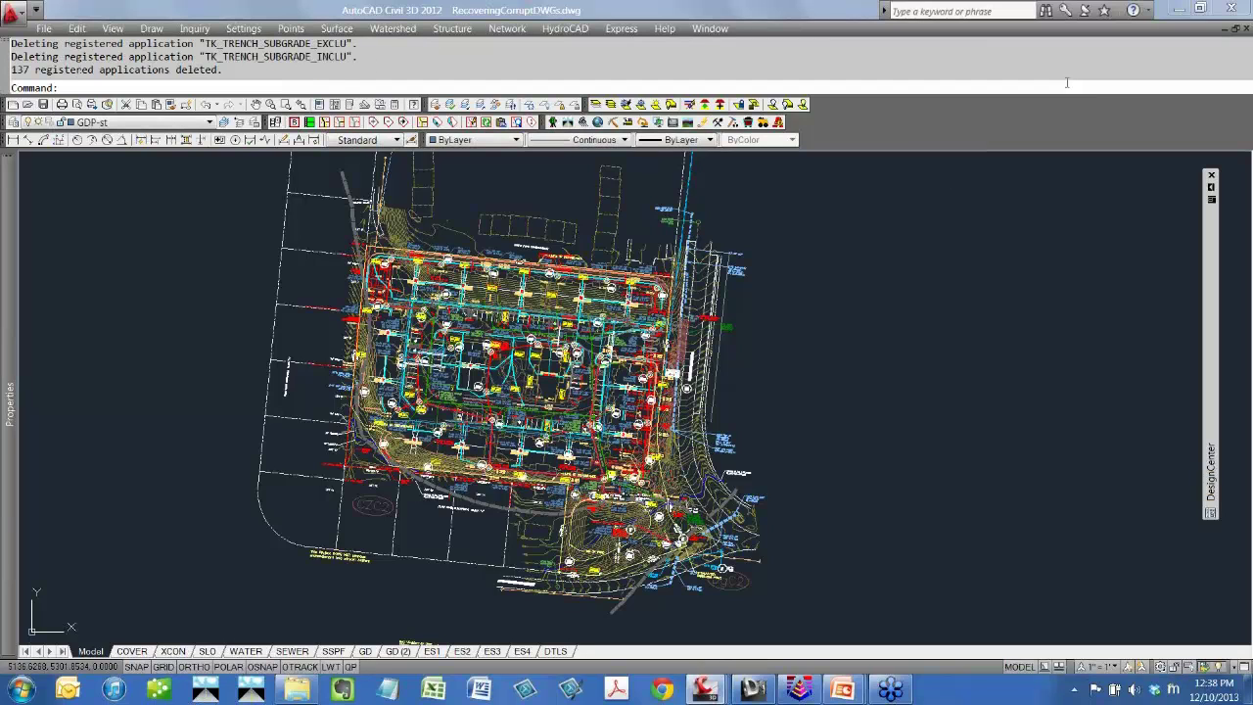
# Examine the list of deleted registered applications in the AutoCAD Text Window, and close the window.
pyautogui.press('F2')
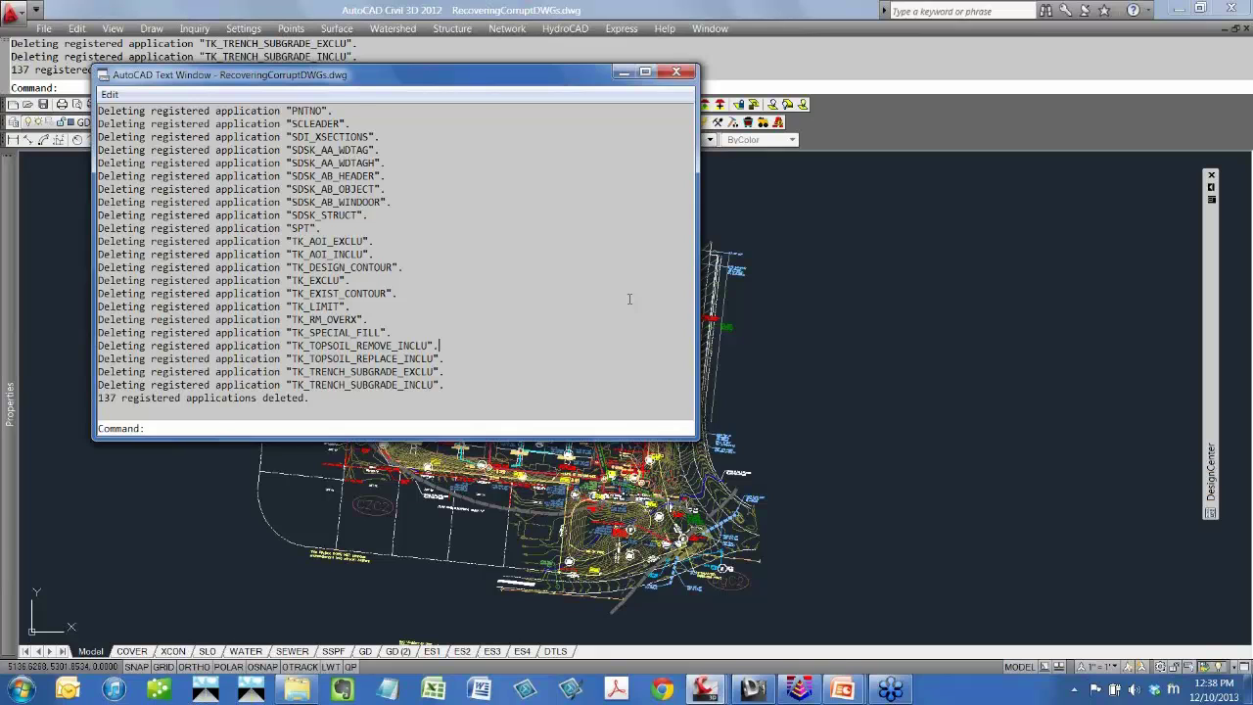
pyautogui.scroll(3, 629, 299)
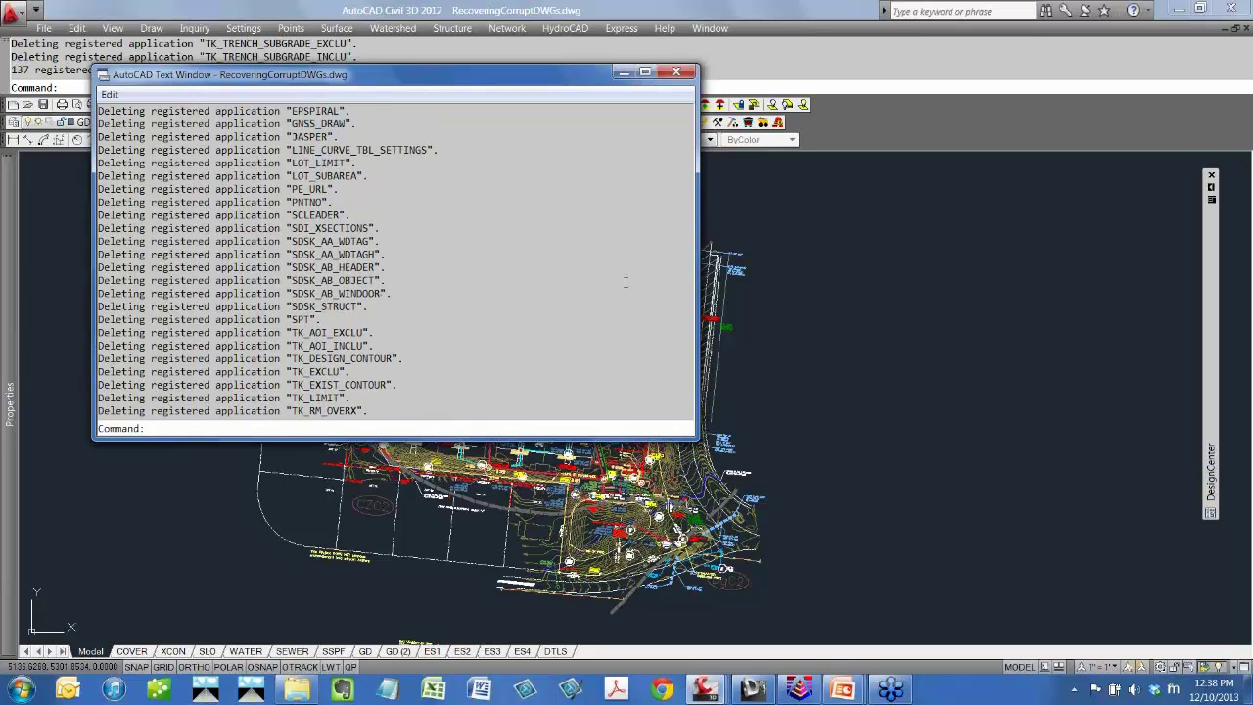
pyautogui.scroll(-3, 625, 282)
pyautogui.scroll(2, 508, 165)
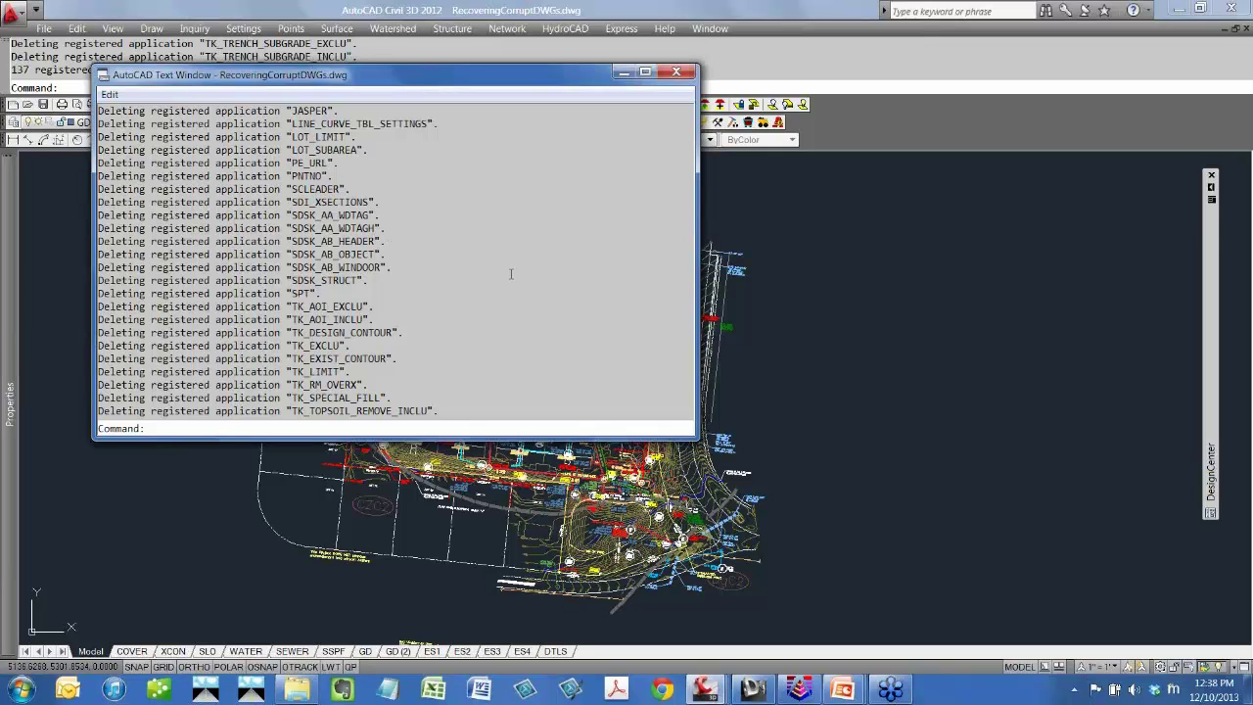
pyautogui.scroll(1, 375, 228)
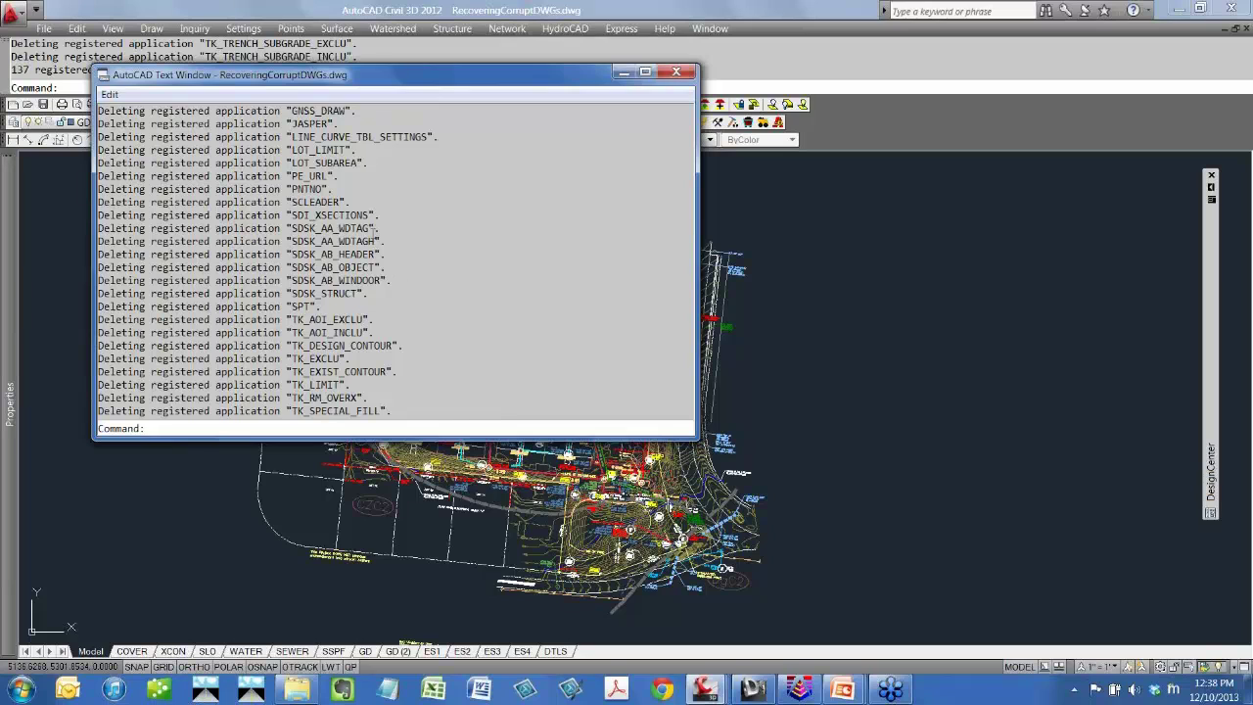
pyautogui.scroll(4, 475, 272)
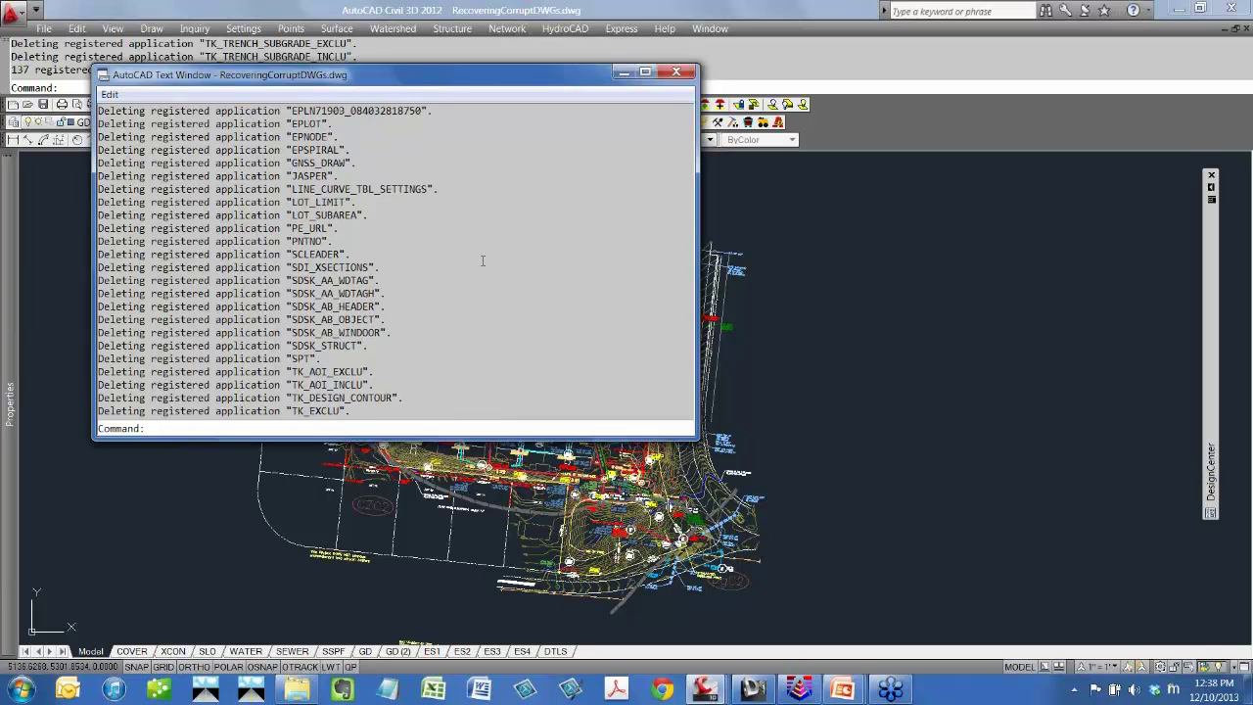
pyautogui.scroll(6, 509, 240)
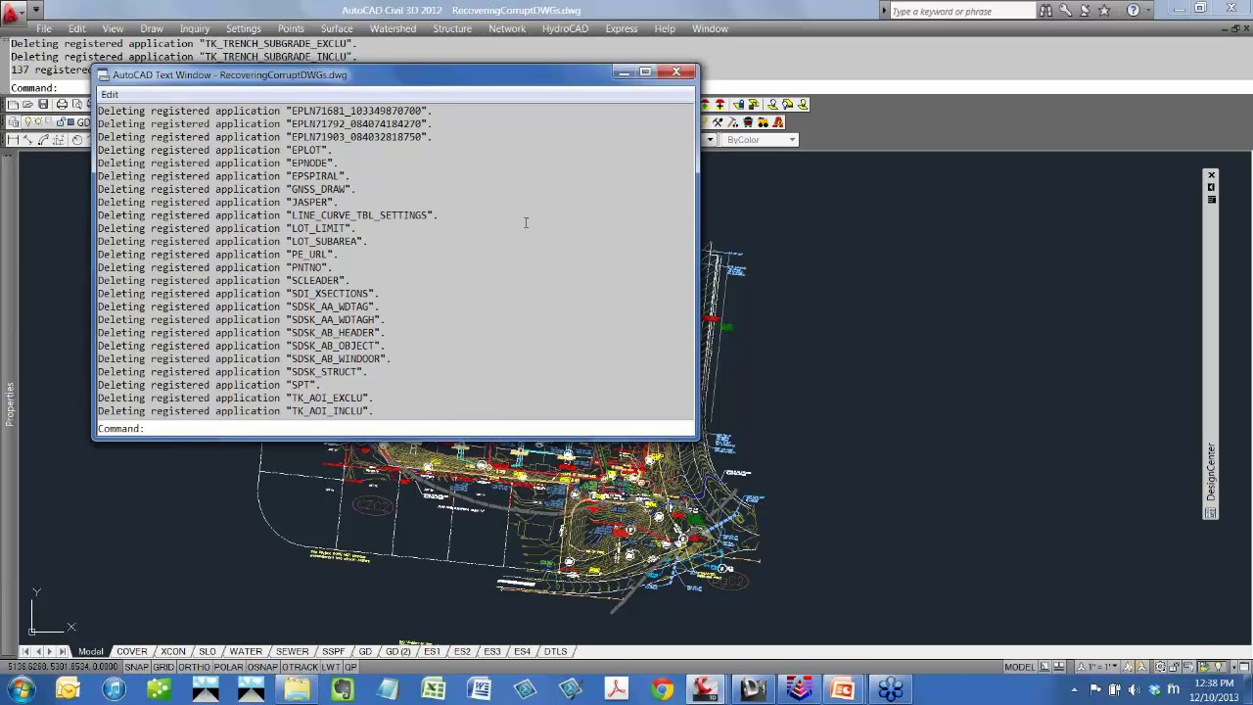
pyautogui.scroll(18, 525, 223)
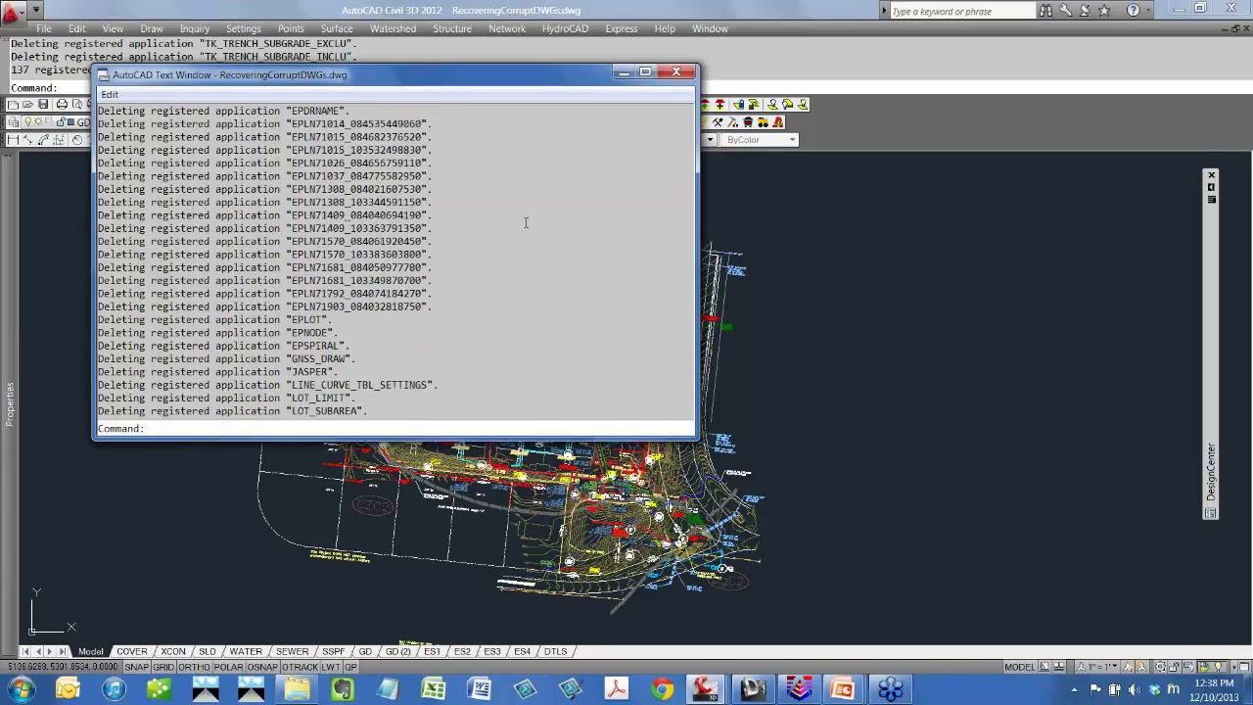
pyautogui.scroll(15, 526, 223)
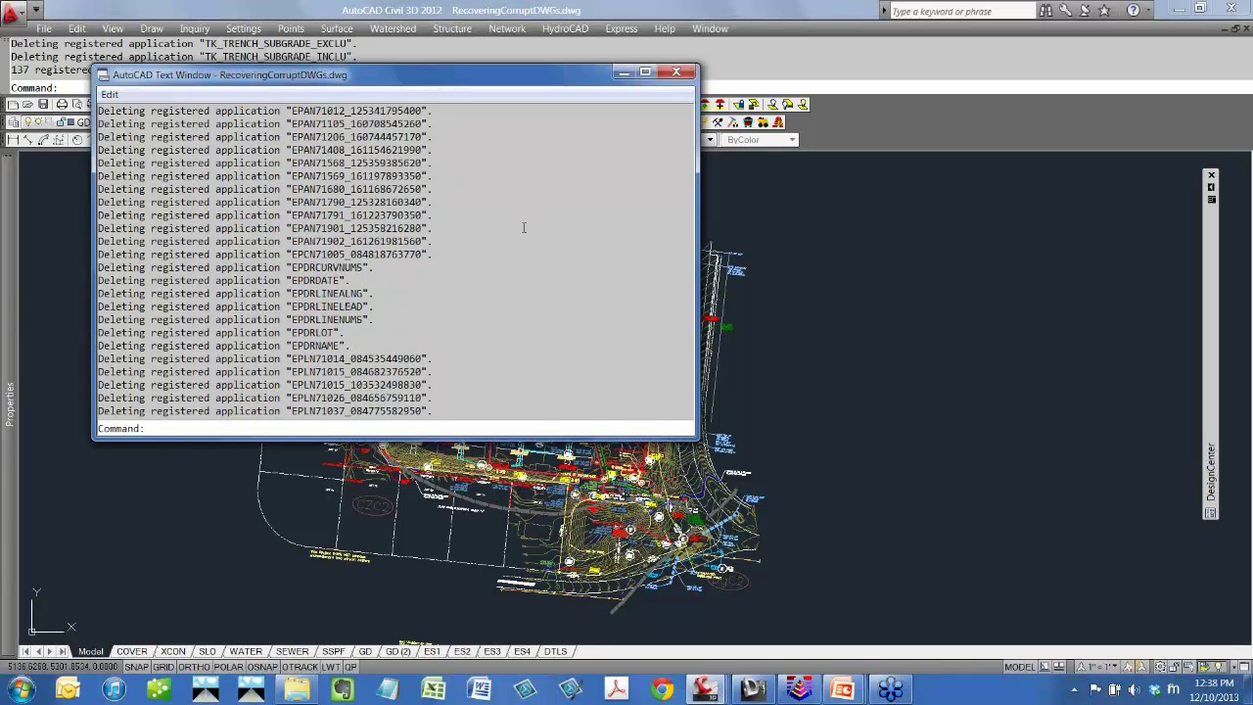
pyautogui.scroll(13, 521, 239)
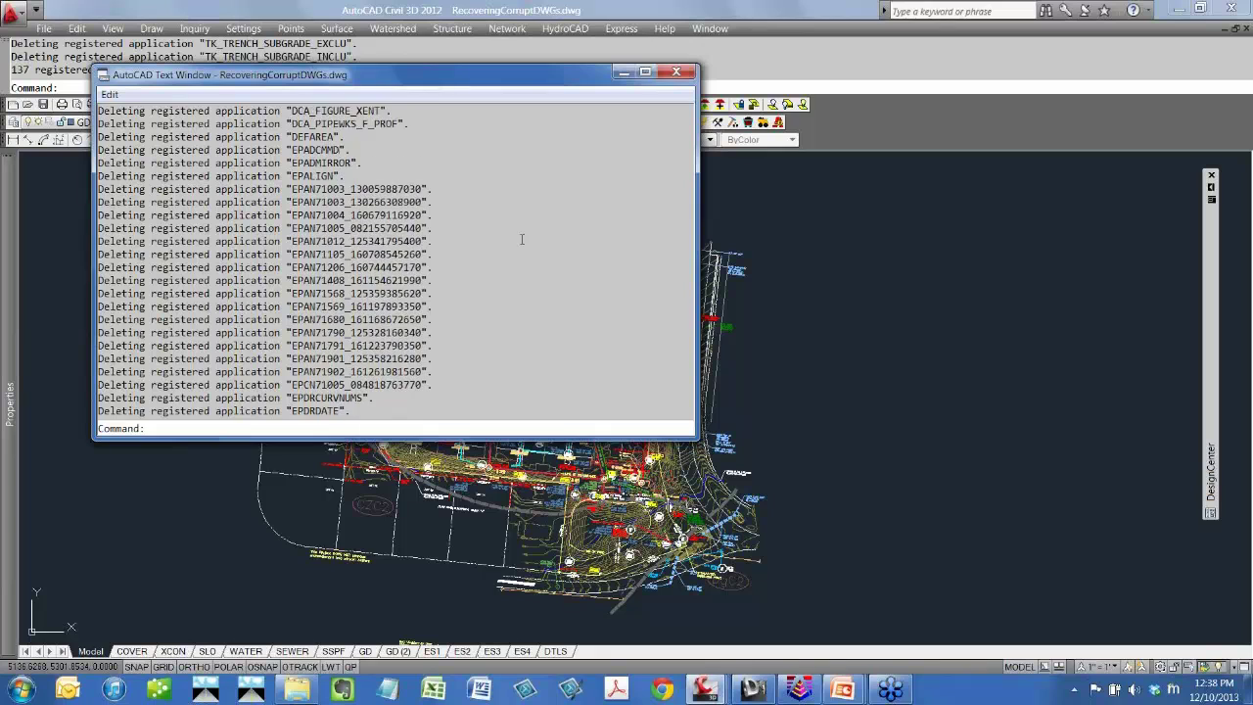
pyautogui.scroll(7, 521, 239)
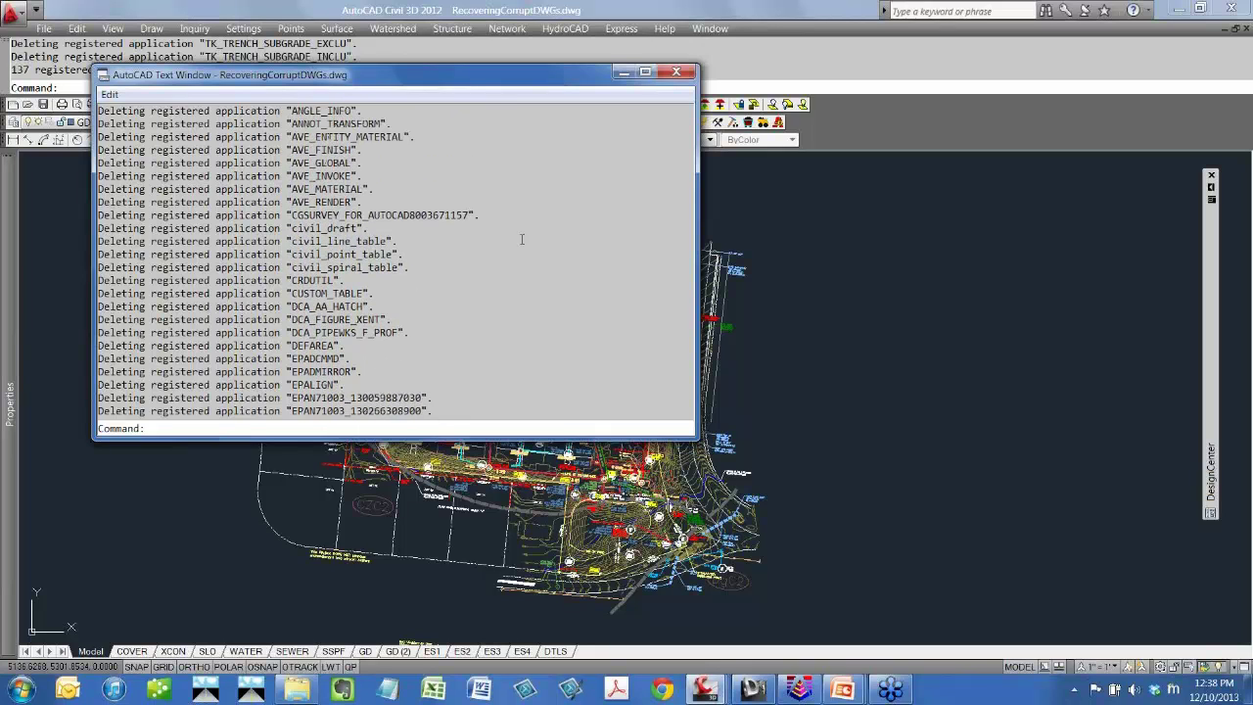
pyautogui.scroll(11, 521, 238)
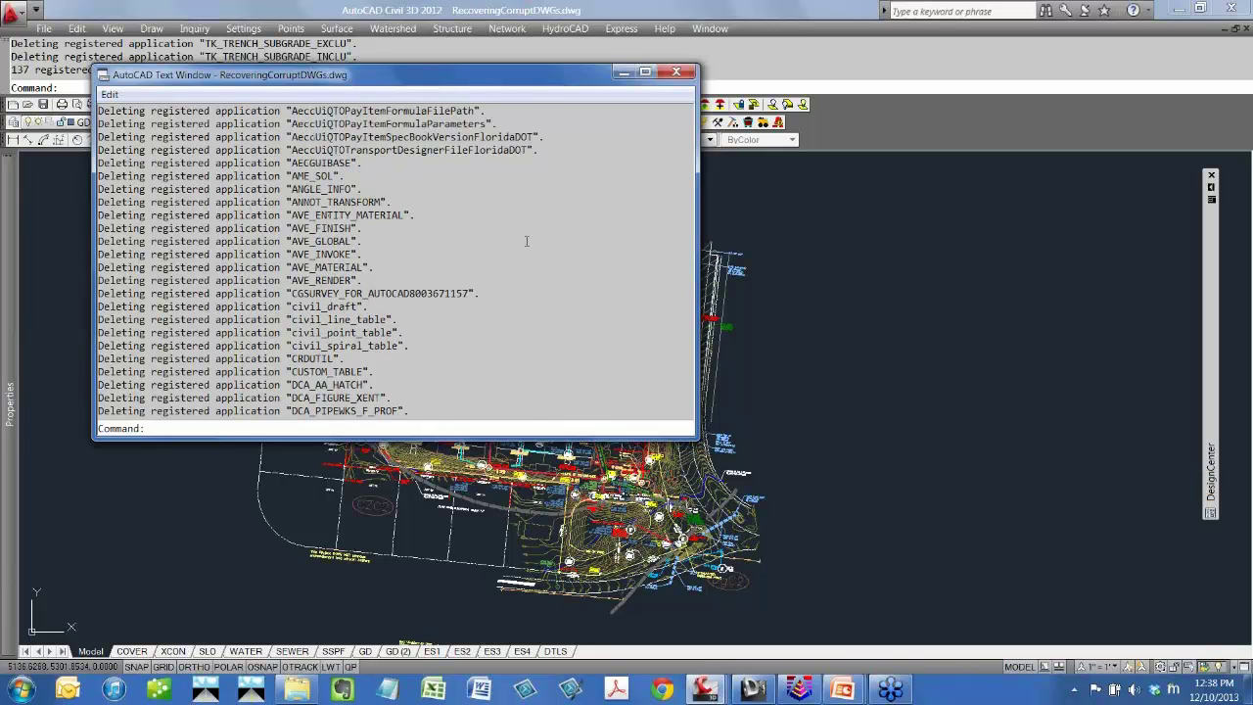
pyautogui.scroll(6, 509, 254)
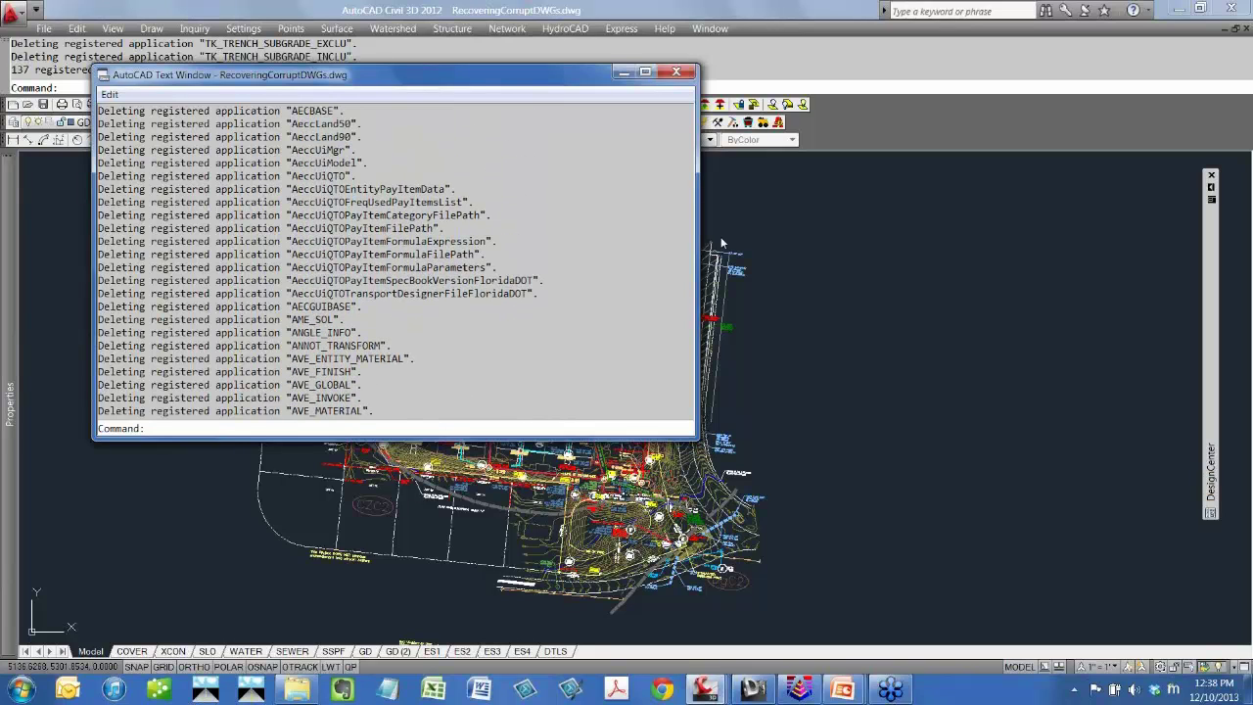
pyautogui.scroll(11, 638, 280)
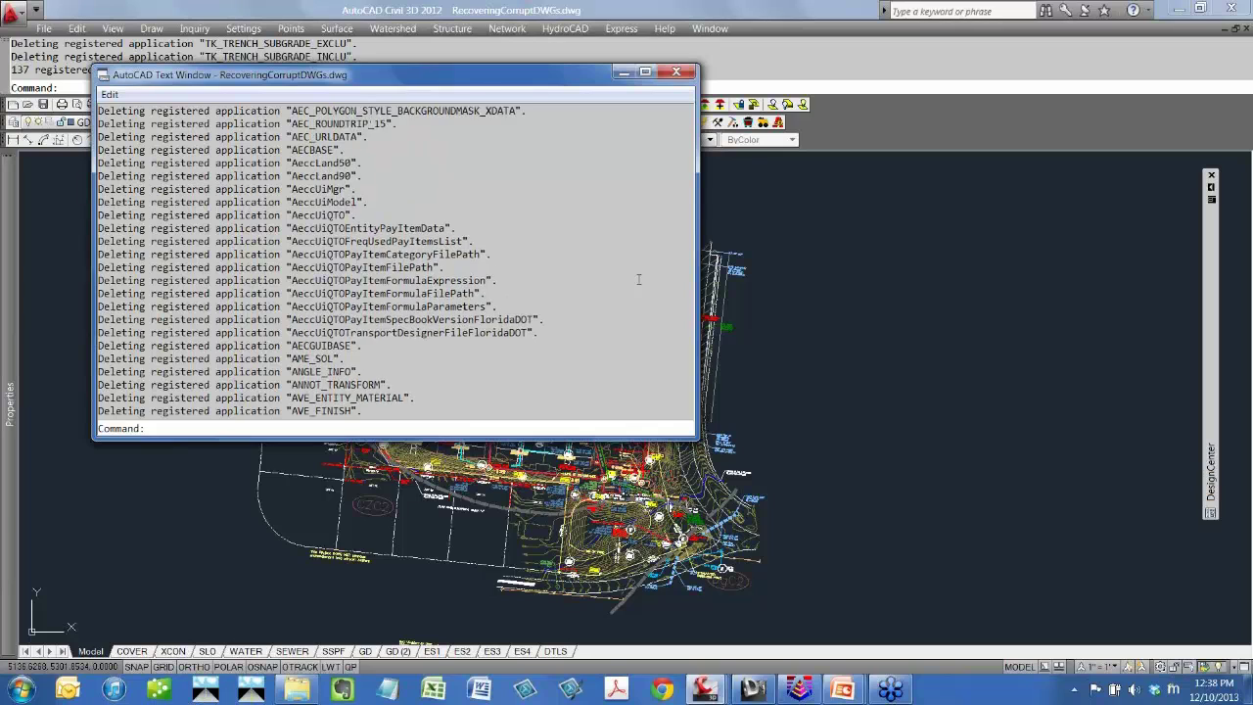
pyautogui.scroll(9, 638, 280)
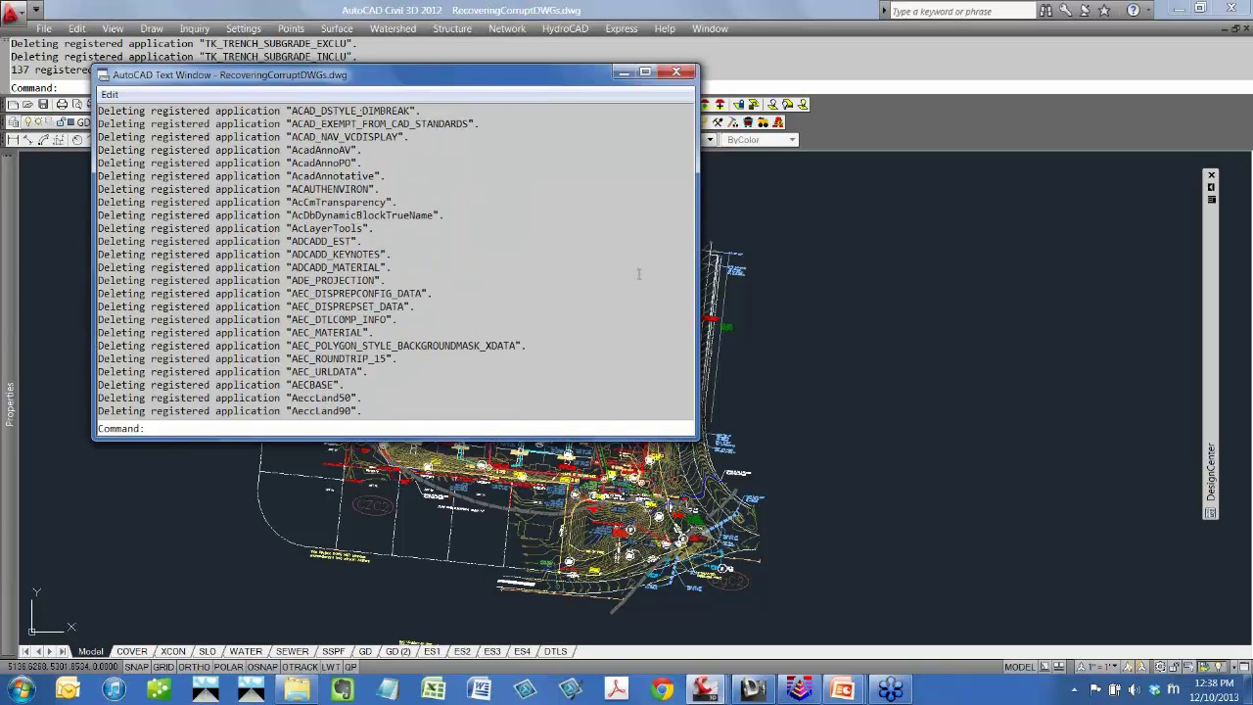
pyautogui.scroll(12, 638, 274)
pyautogui.scroll(-6, 638, 274)
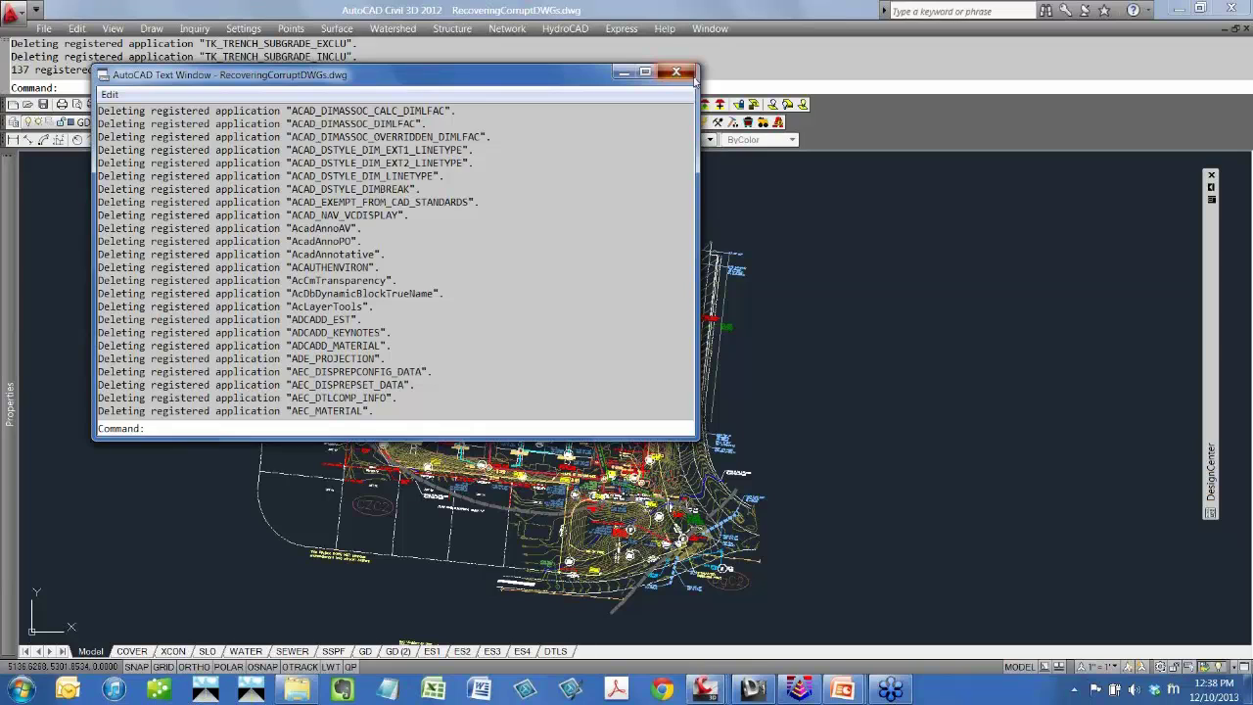
pyautogui.click(691, 77)
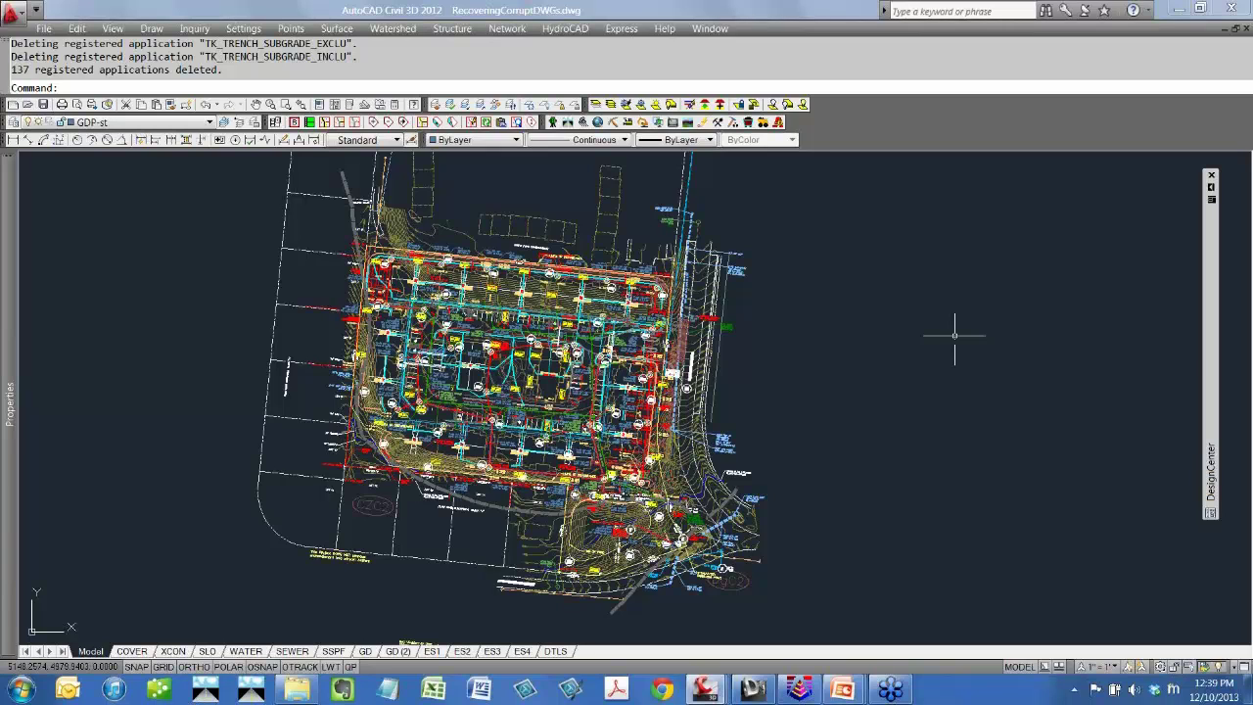
# Audit the drawing with fixing of any detected errors enabled, and review the audit report in the AutoCAD Text Window.
pyautogui.write('audit')
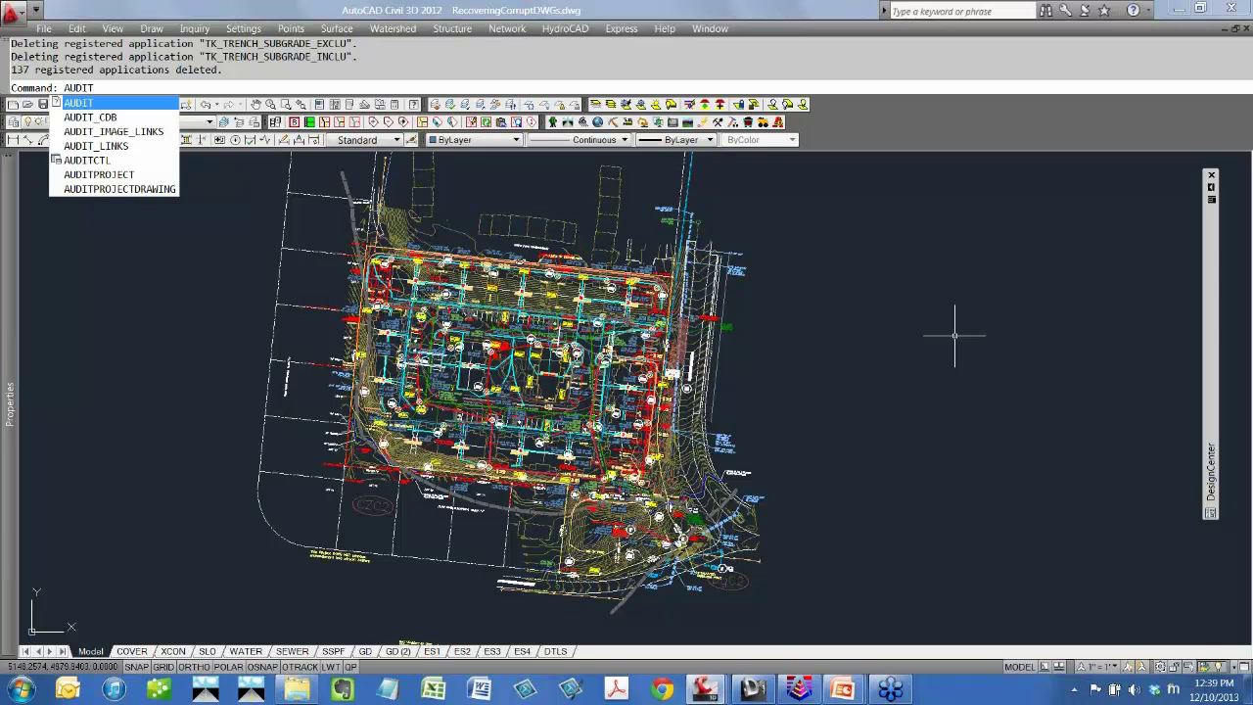
pyautogui.click(43, 29)
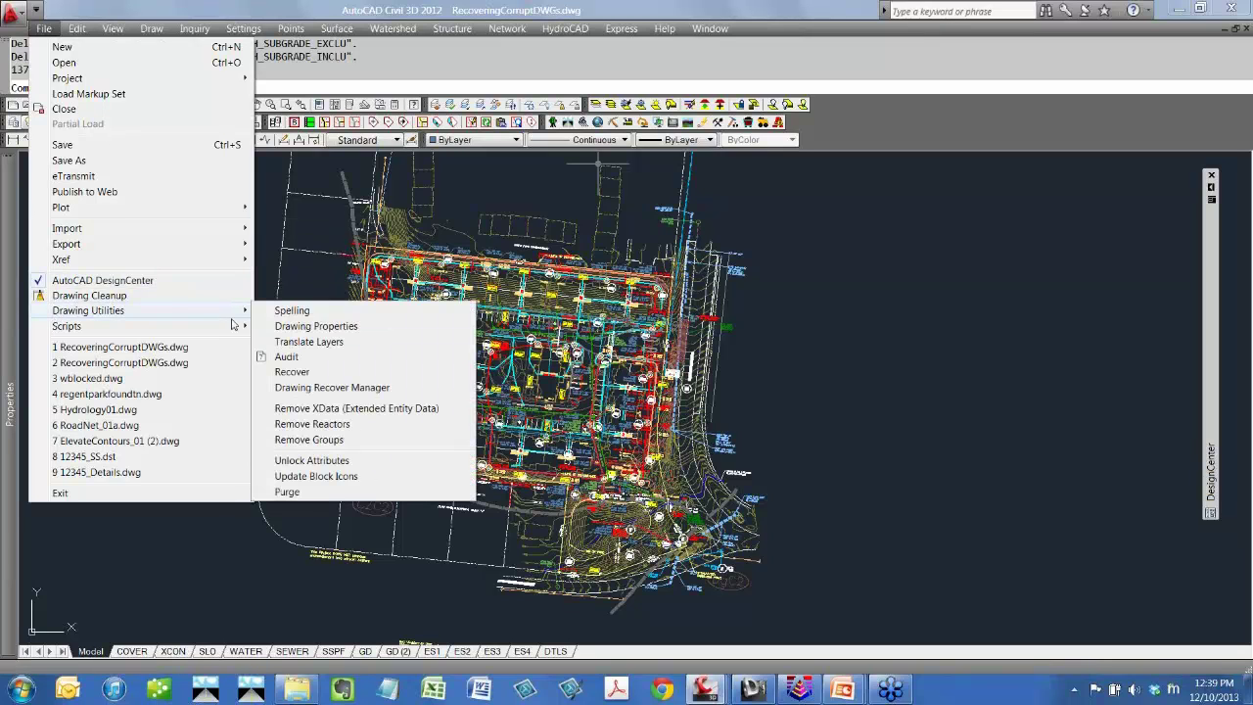
pyautogui.press('Escape')
pyautogui.press('Escape')
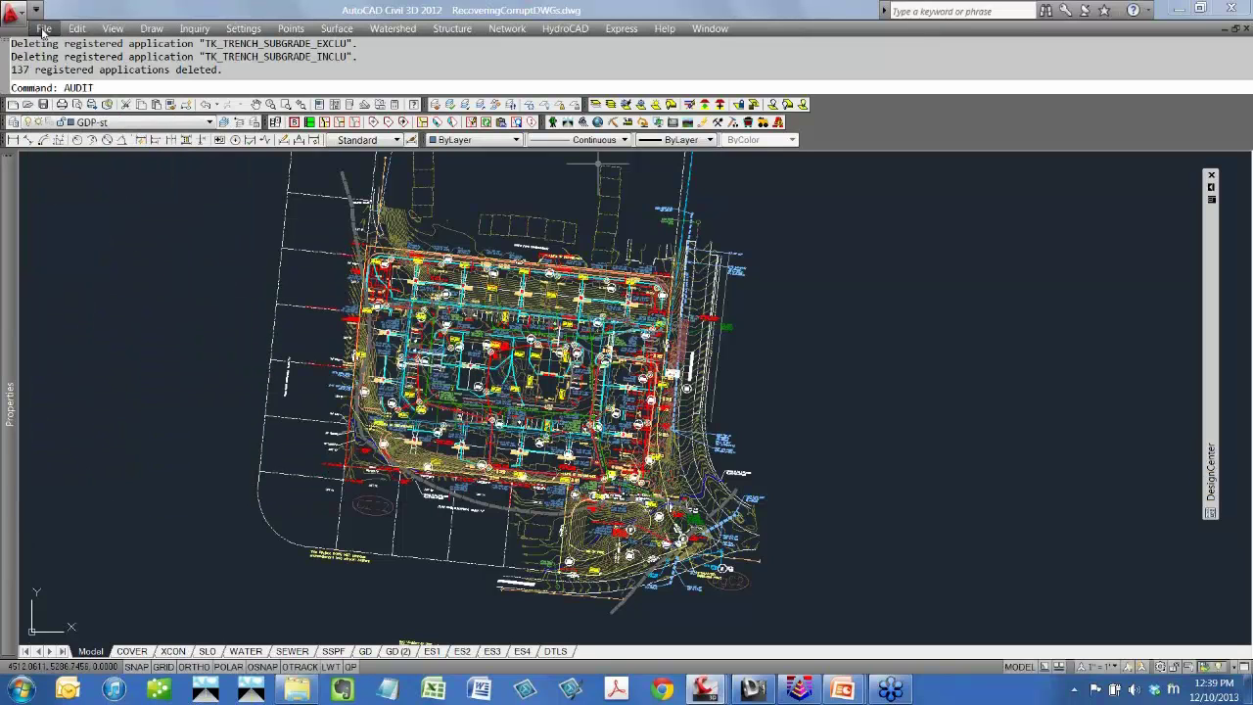
pyautogui.press('Return')
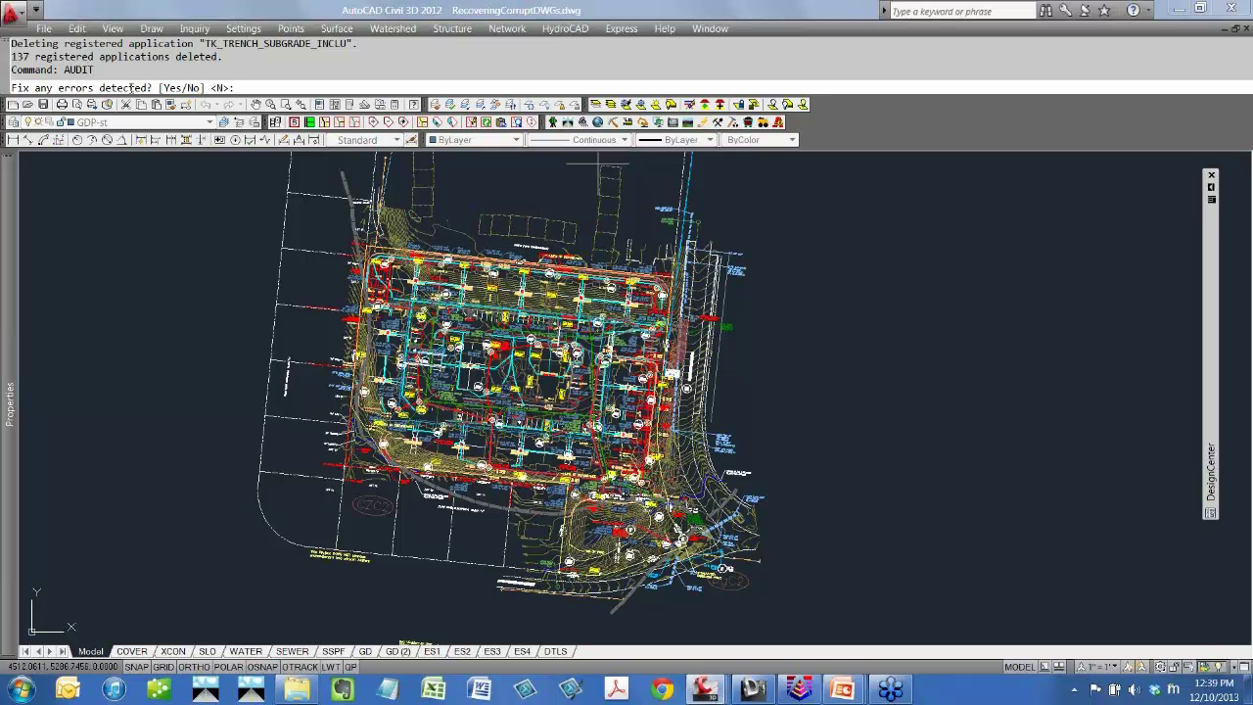
pyautogui.write('y')
pyautogui.press('Return')
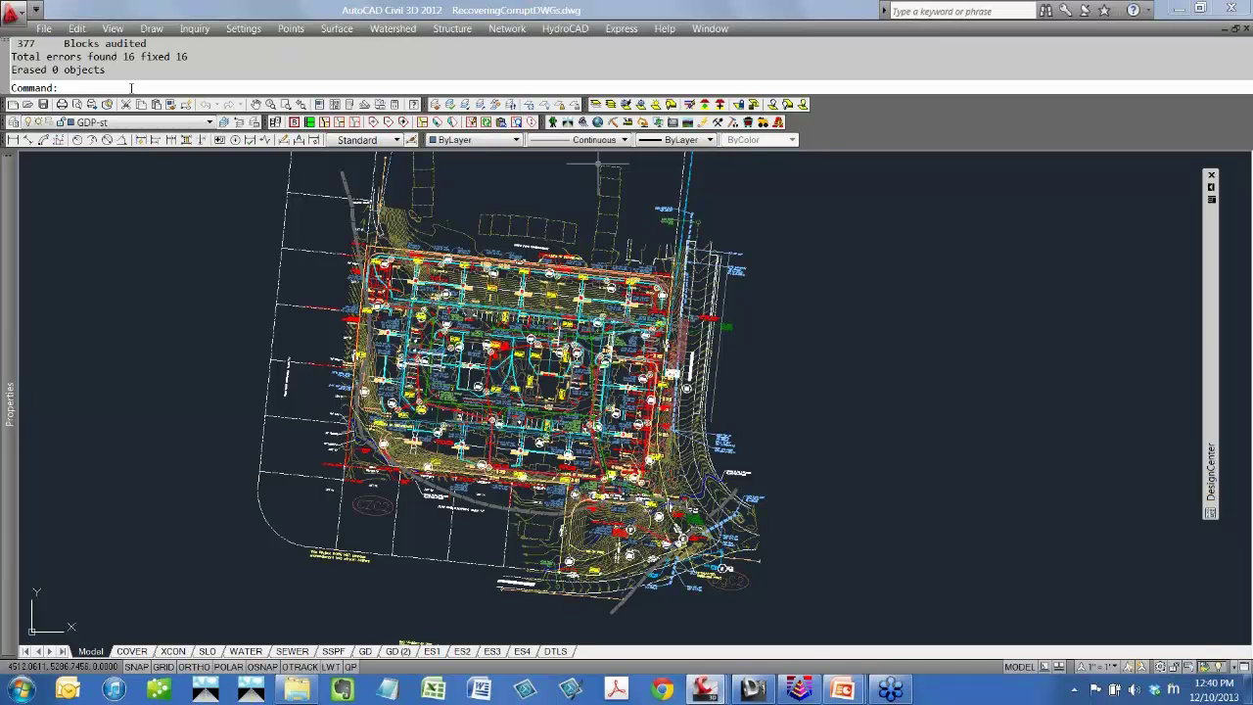
pyautogui.press('F2')
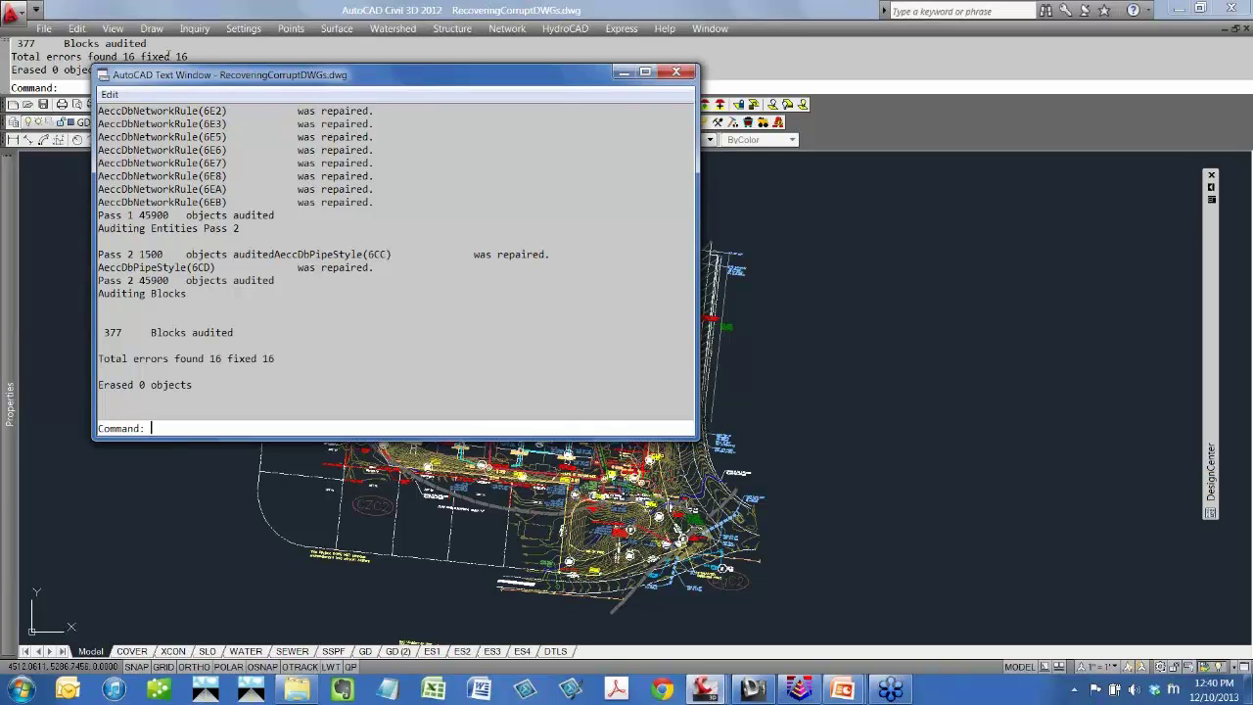
pyautogui.click(674, 75)
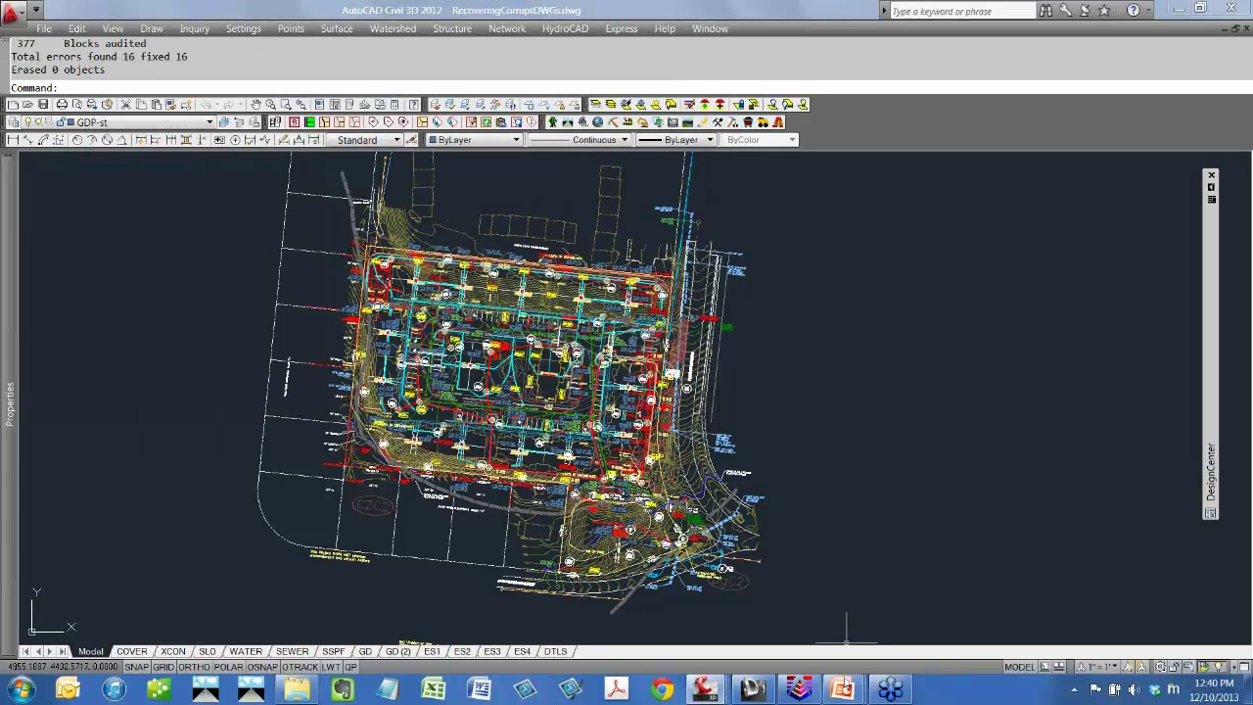
# Check the list of recovery methods in the PowerPoint slide show, and return to RecoveringCorruptDWGs.dwg in Civil 3D.
pyautogui.moveTo(840, 697)
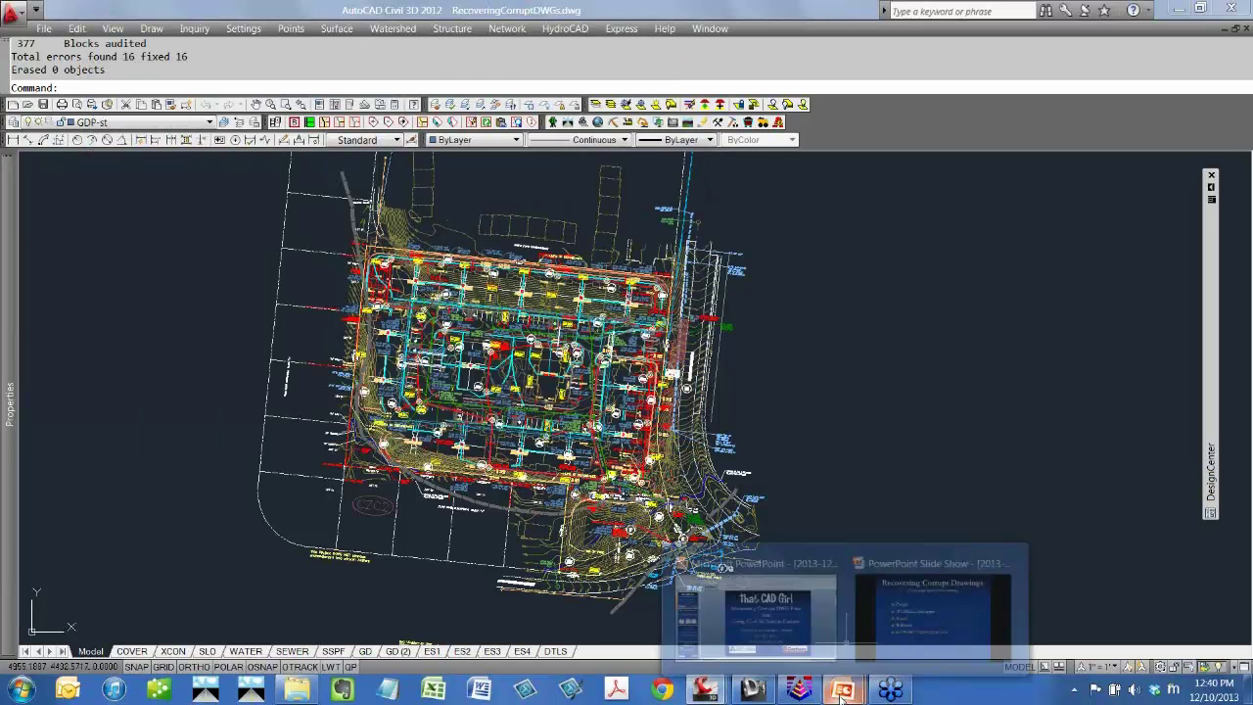
pyautogui.click(906, 629)
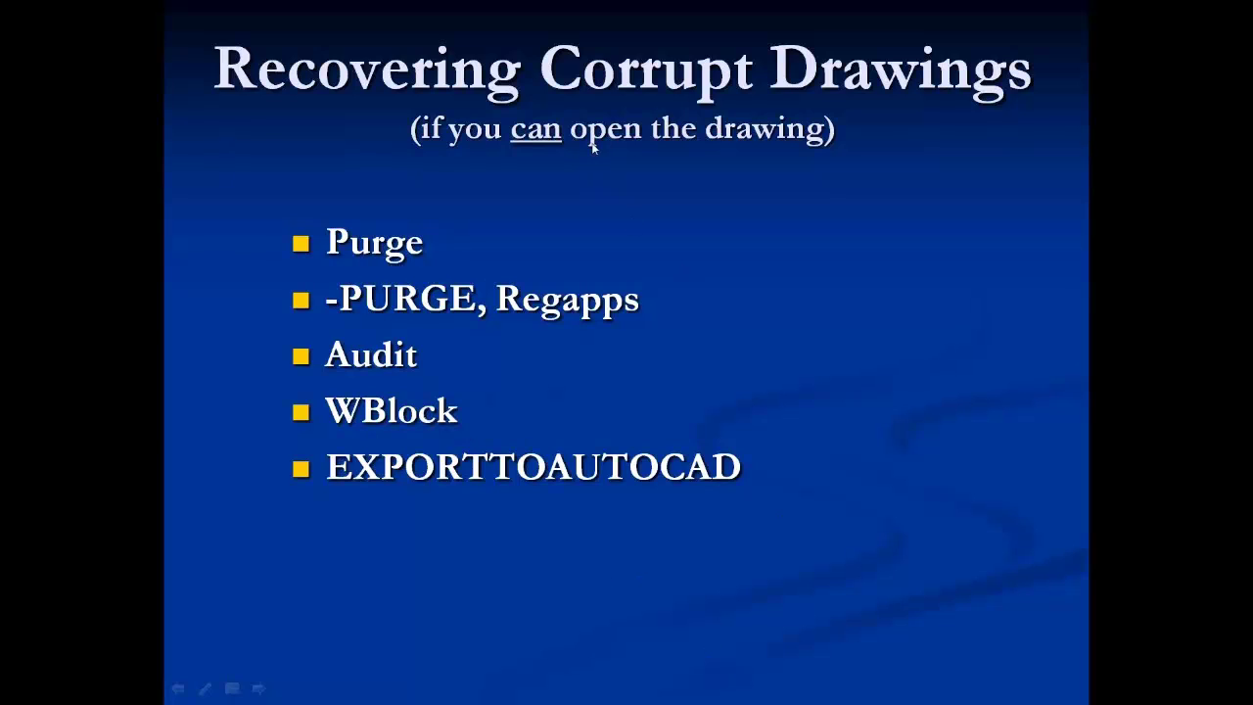
pyautogui.hotkey('alt', 'Tab')
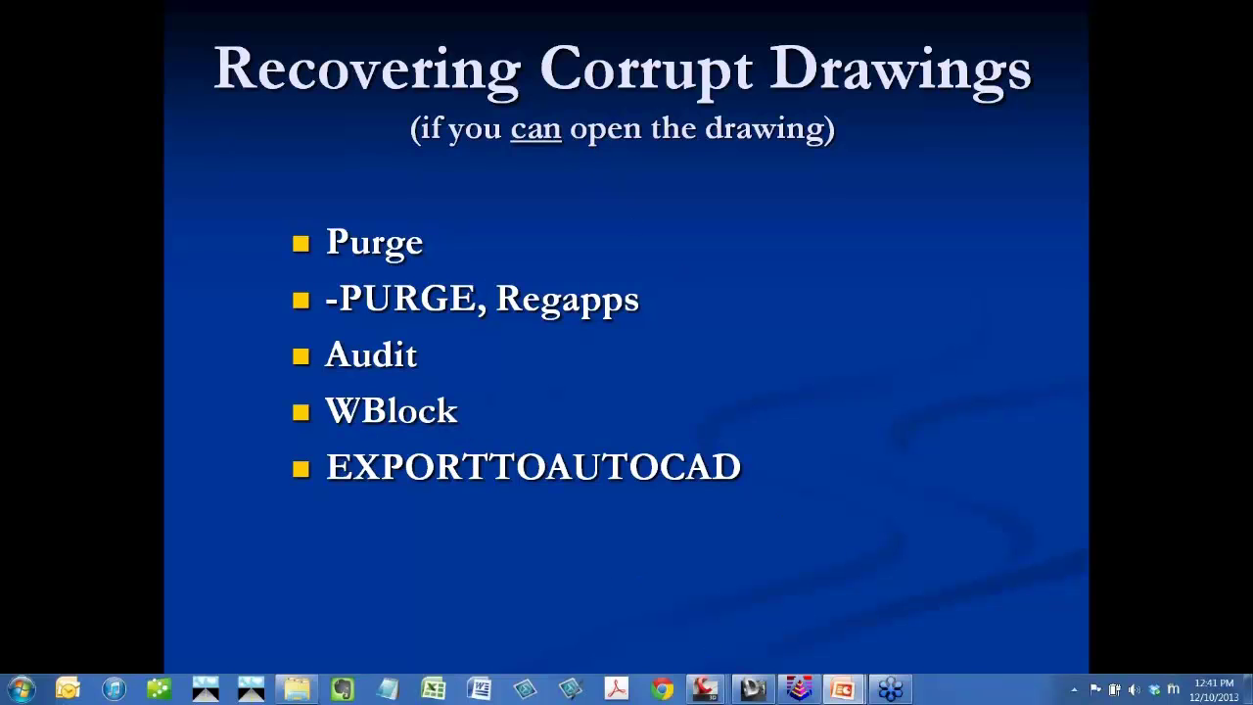
pyautogui.press('super')
pyautogui.click(727, 693)
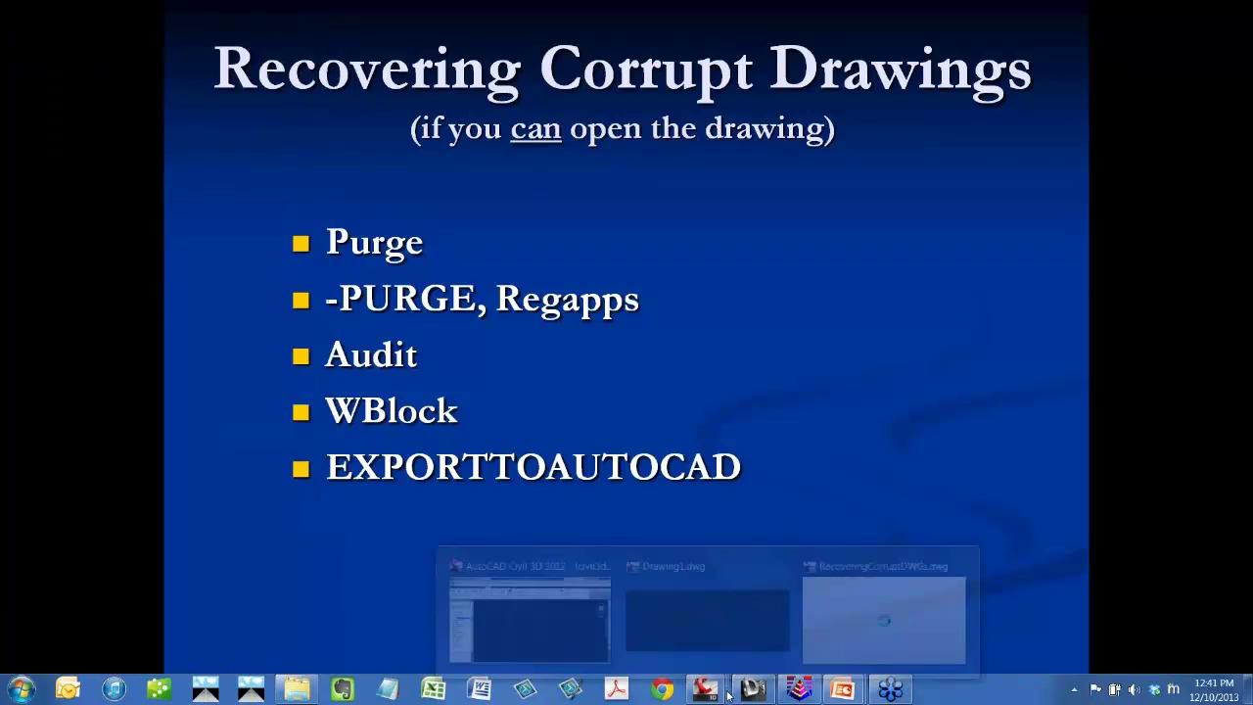
pyautogui.click(881, 617)
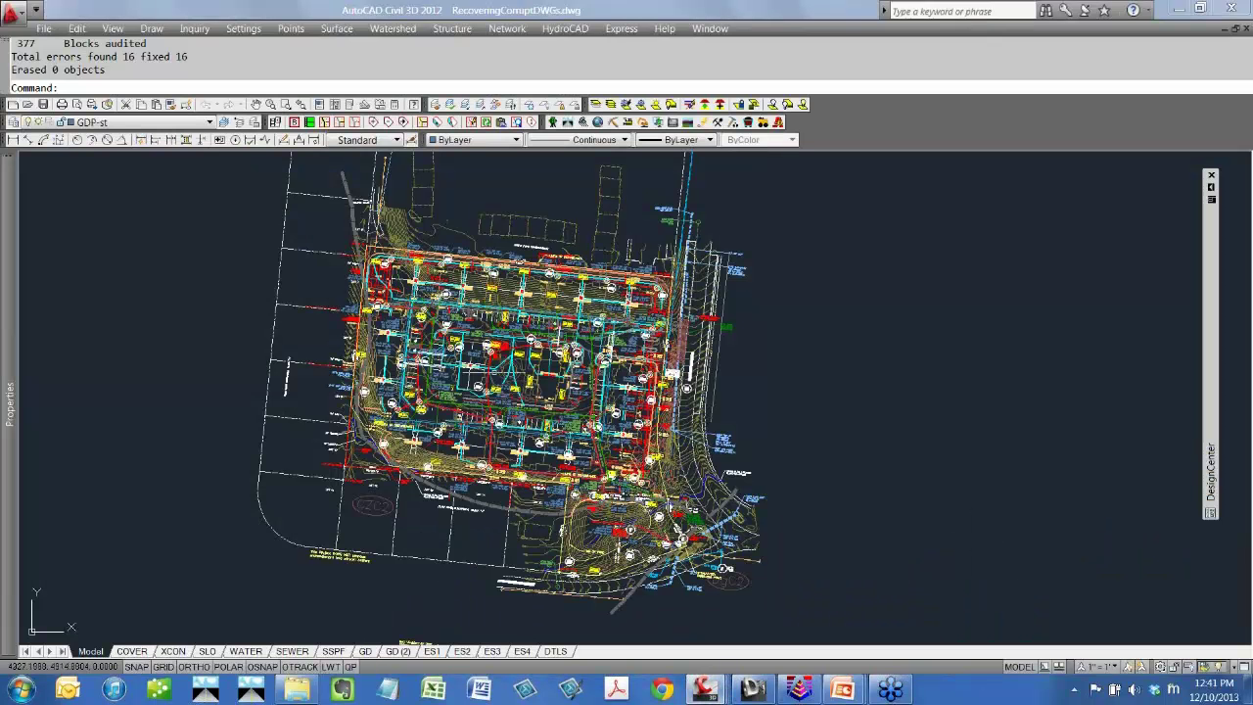
# Start the WBlock command and set the entire drawing as the source.
pyautogui.scroll(-3, 727, 424)
pyautogui.scroll(3, 726, 424)
pyautogui.write('w')
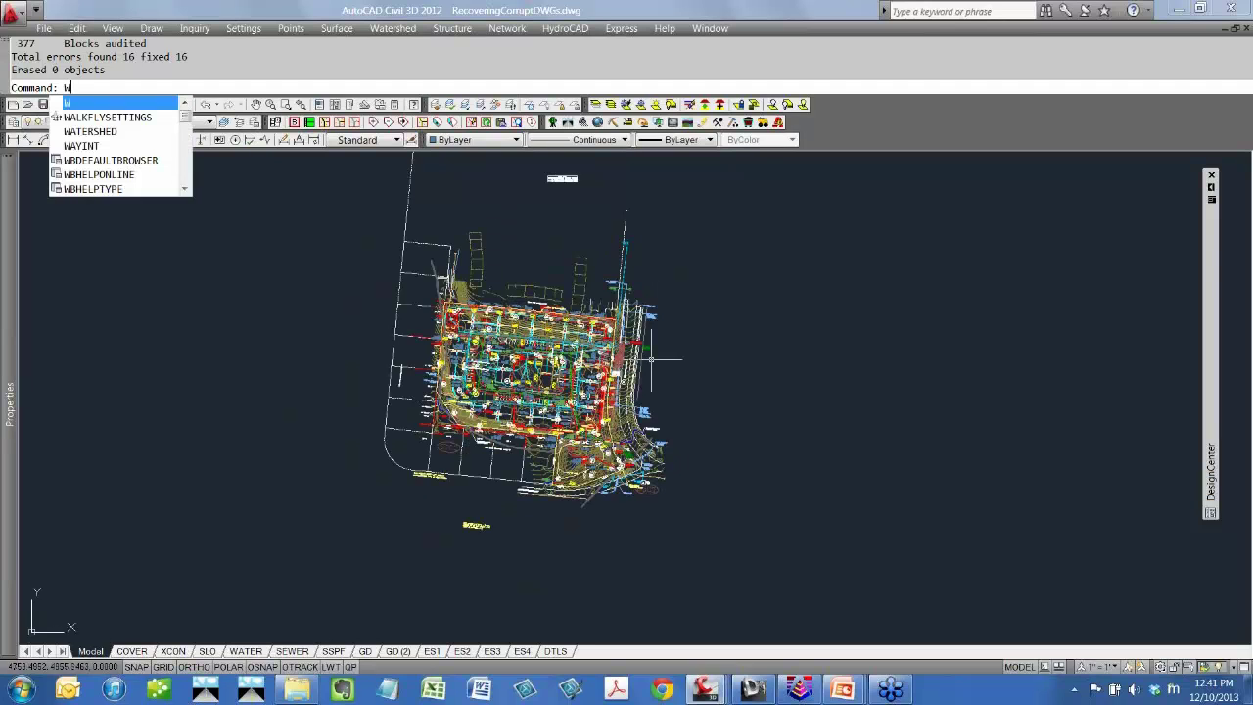
pyautogui.press('Return')
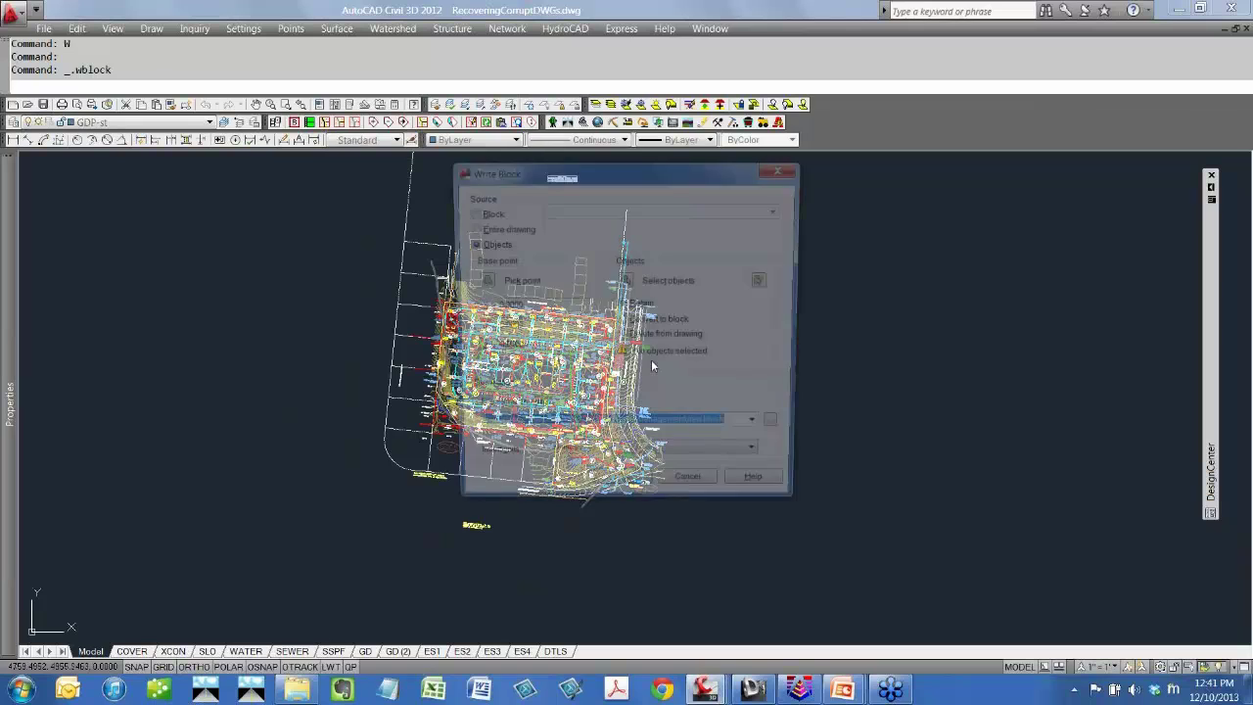
pyautogui.click(470, 228)
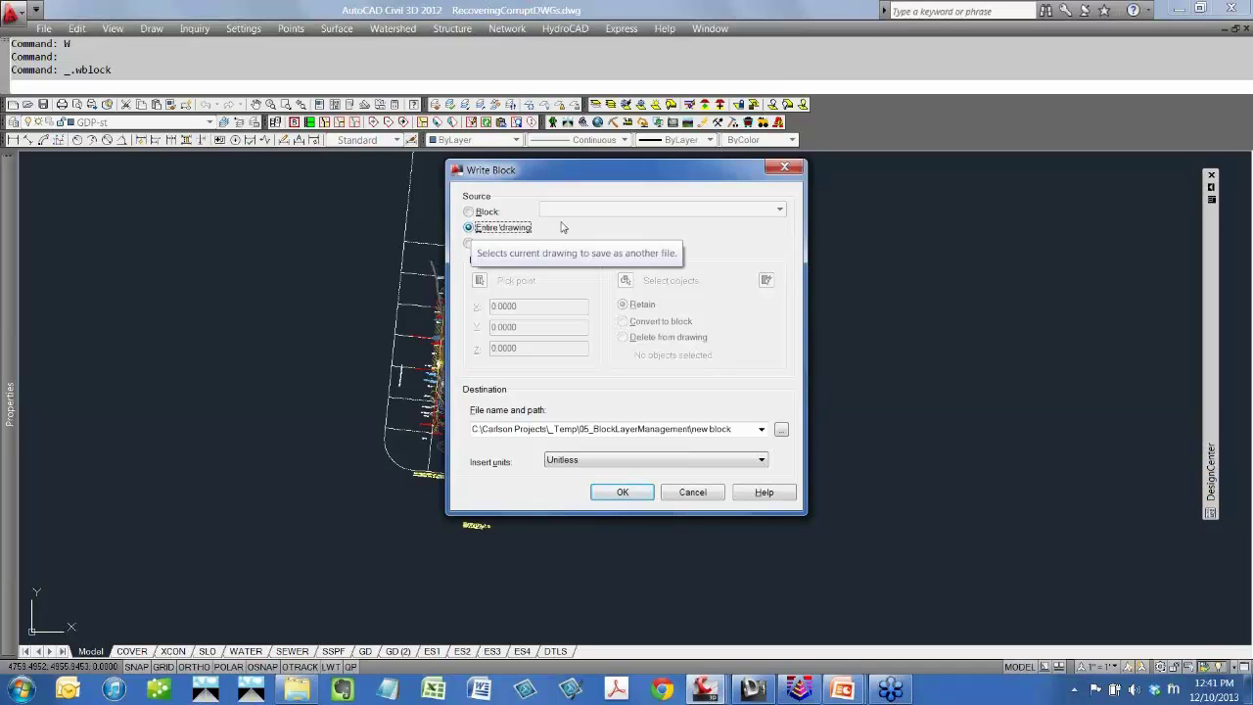
# Write the drawing out as 12-10_wblocked_file.dwg in the 02_RecoveringCorruptDrawings folder, without including AutoCAD Map information.
pyautogui.click(782, 431)
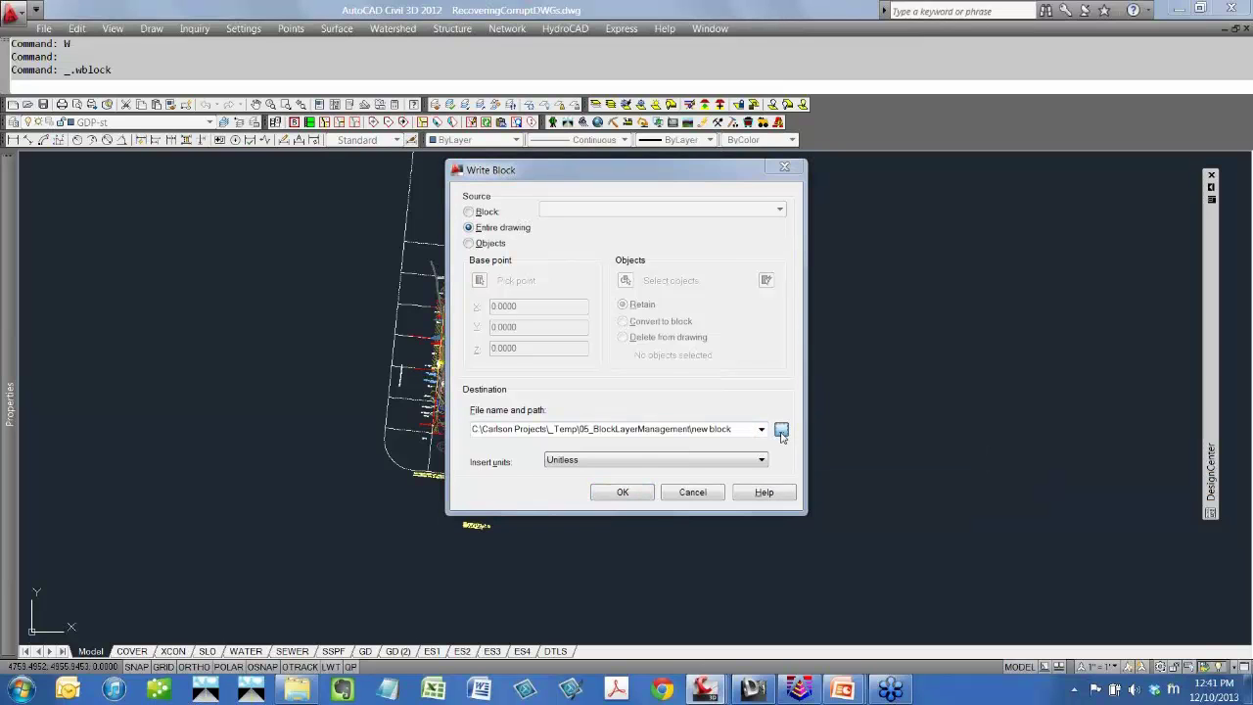
pyautogui.doubleClick(540, 236)
pyautogui.doubleClick(537, 254)
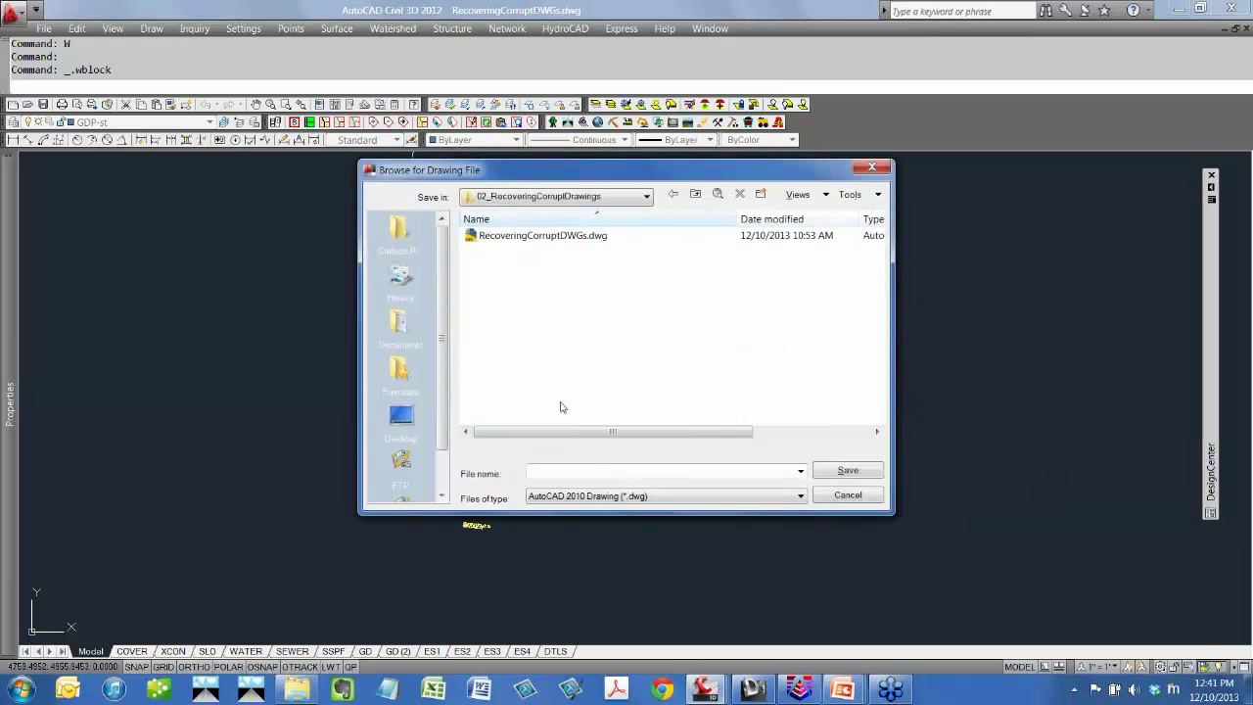
pyautogui.click(588, 469)
pyautogui.write('12')
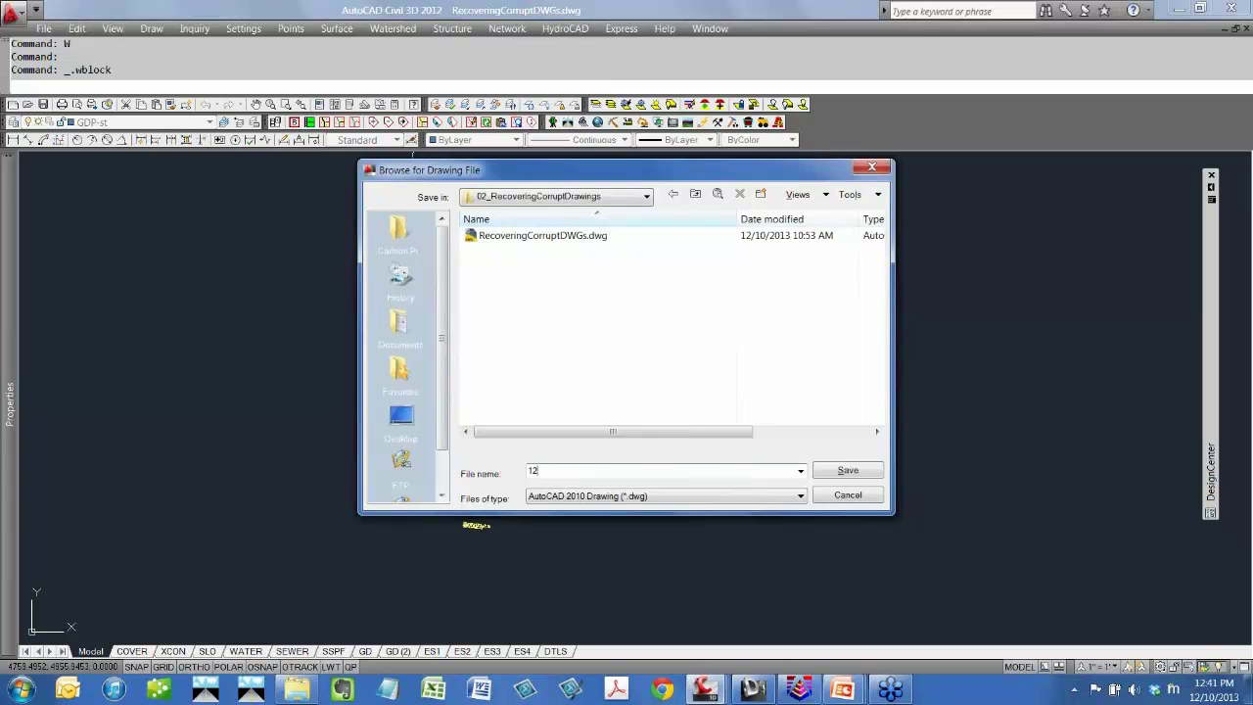
pyautogui.write('-10_wblocked.dwg')
pyautogui.press('Return')
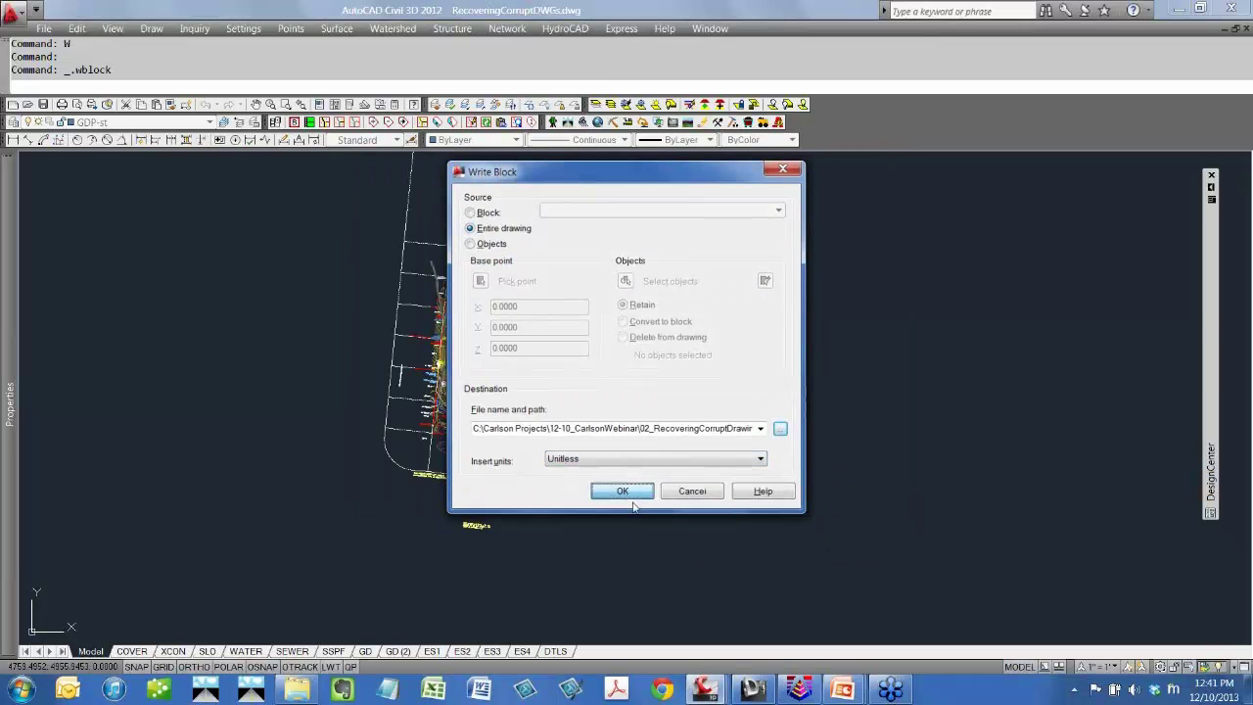
pyautogui.click(622, 490)
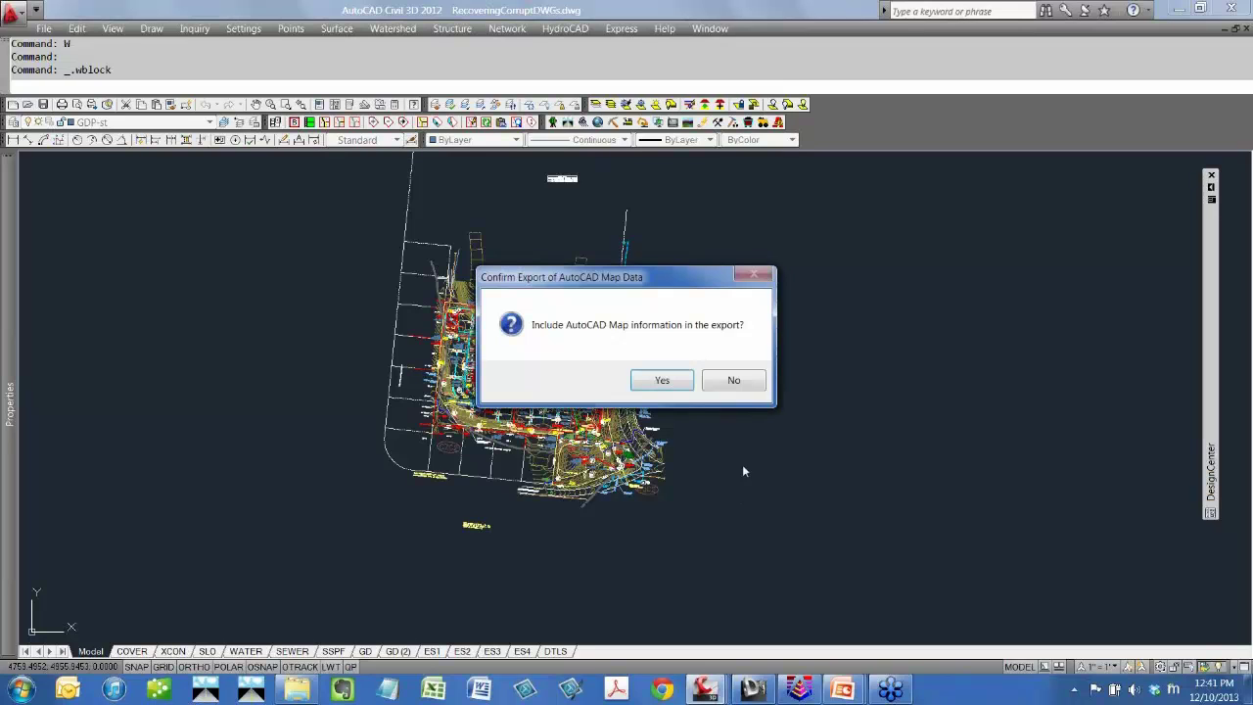
pyautogui.click(754, 381)
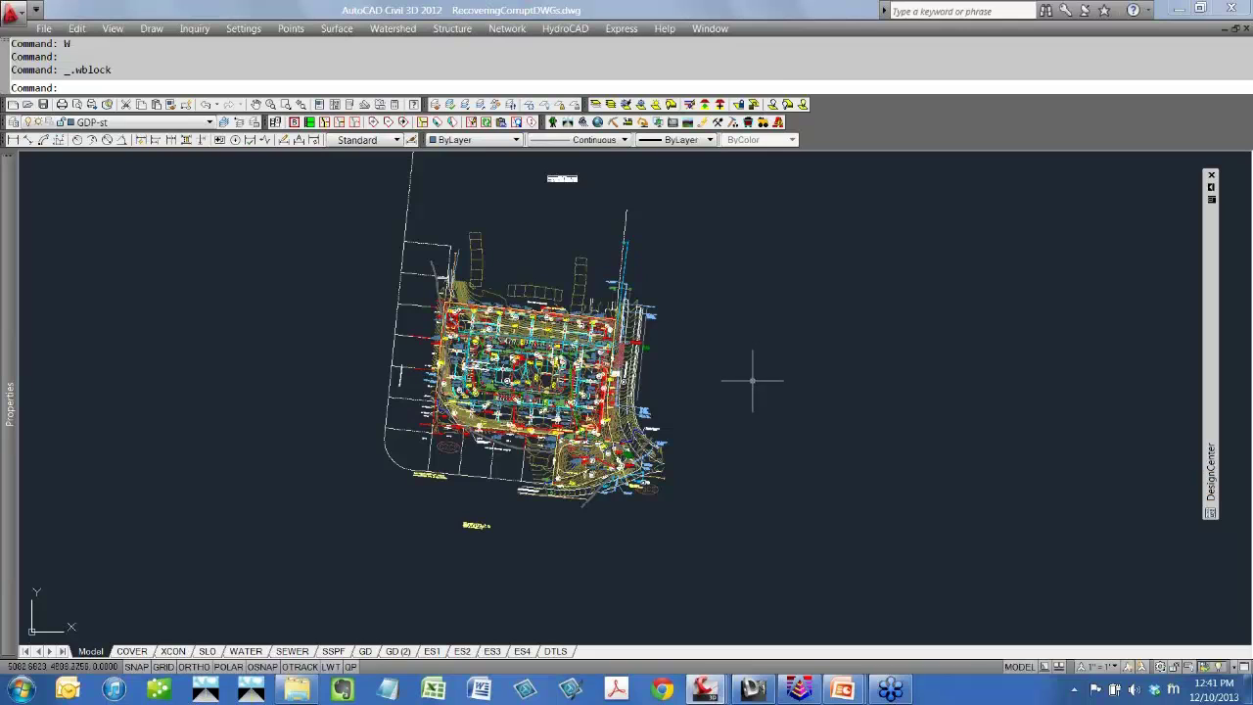
# Open 12-10_wblocked_file.dwg and look through its layouts from COVER to GD.
pyautogui.click(29, 104)
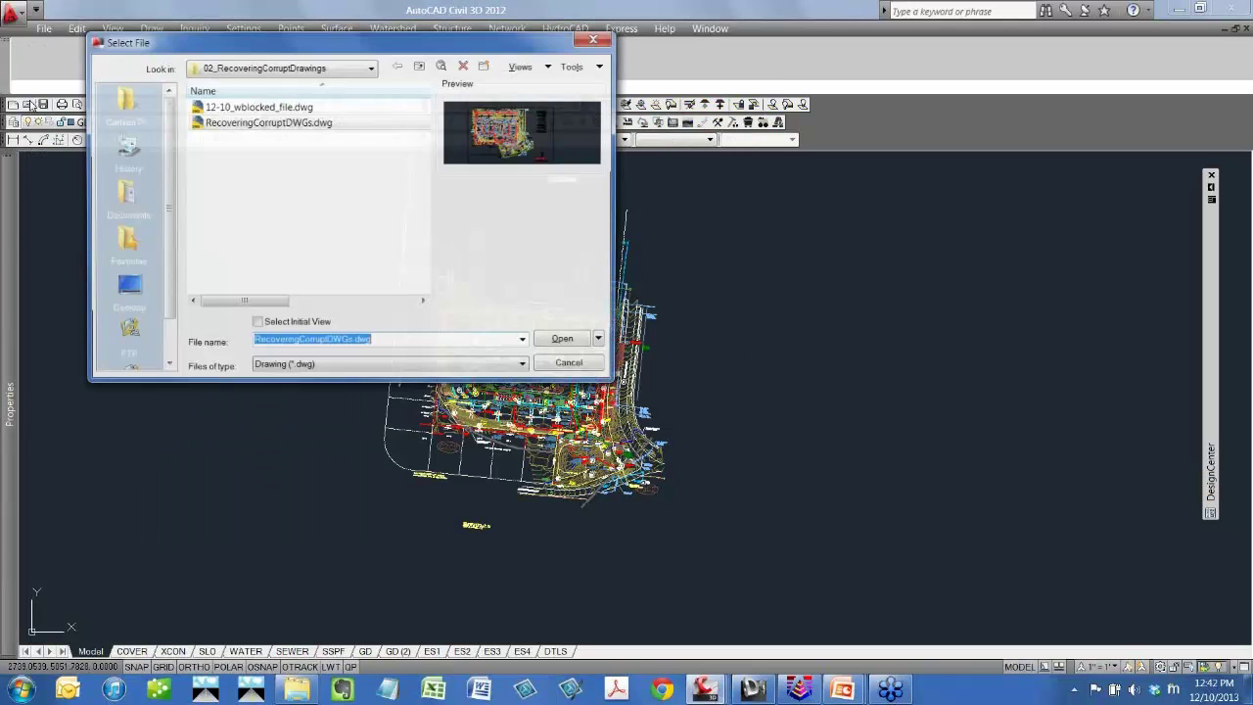
pyautogui.click(587, 348)
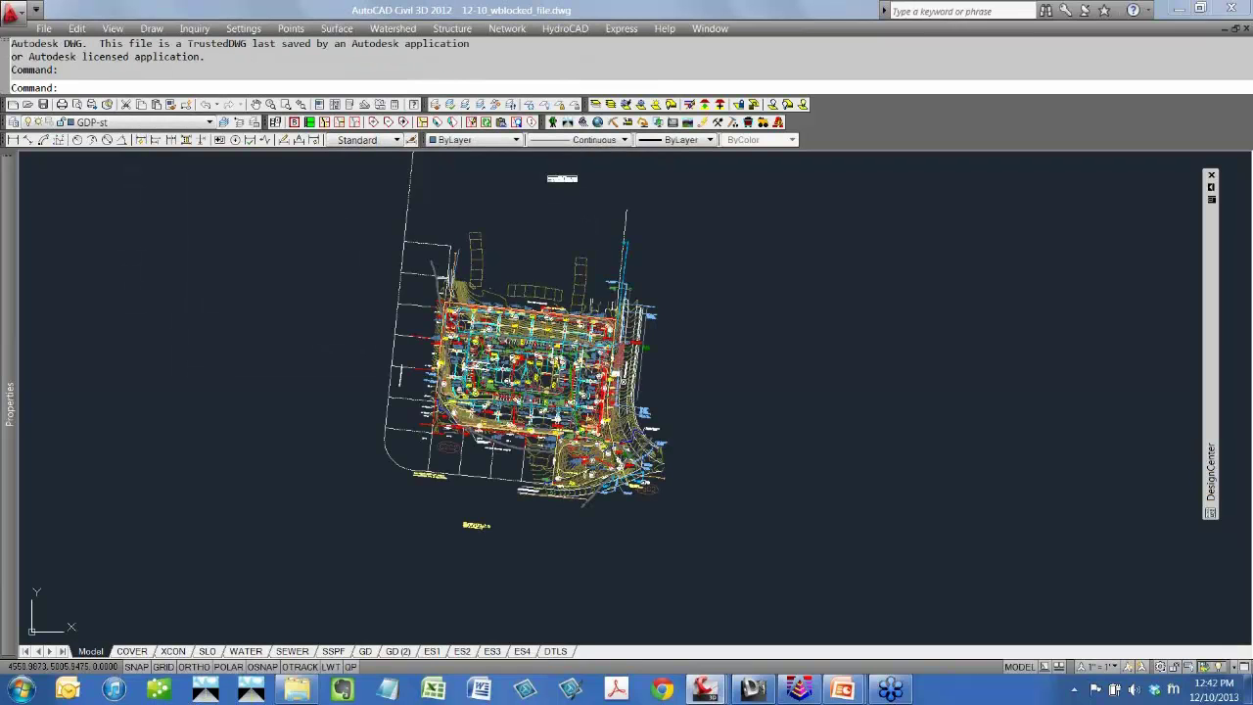
pyautogui.click(132, 650)
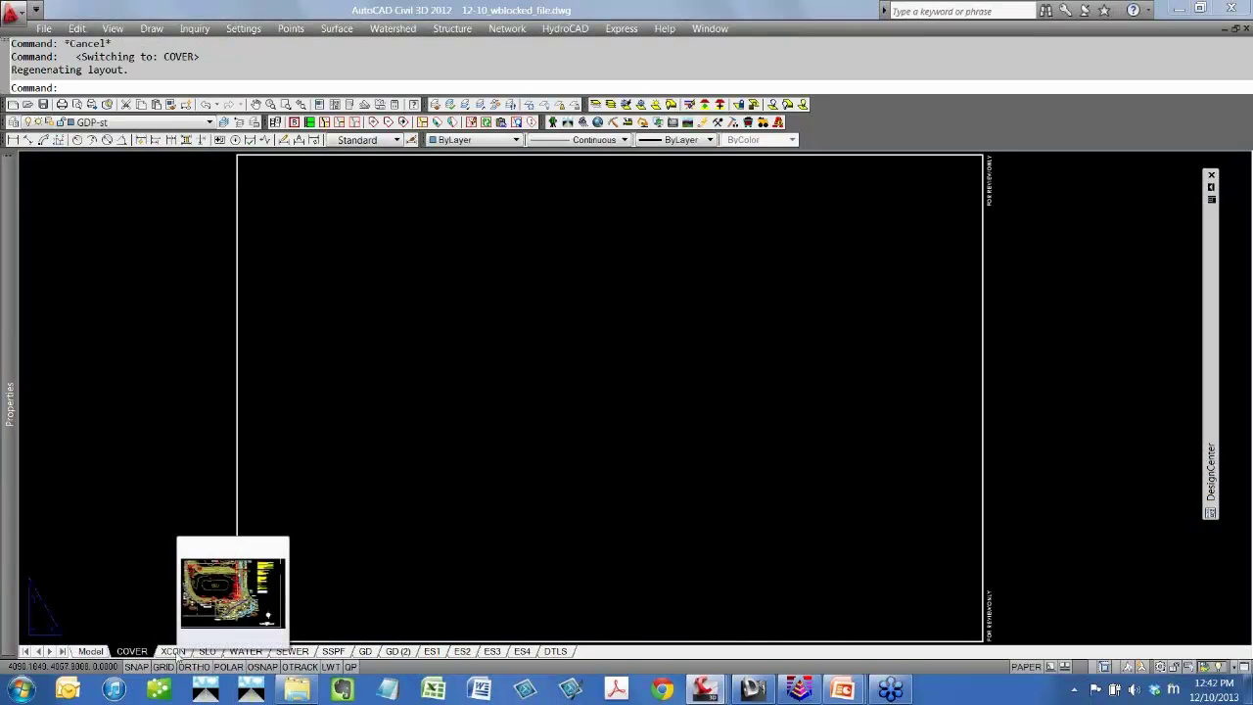
pyautogui.click(175, 651)
pyautogui.click(206, 651)
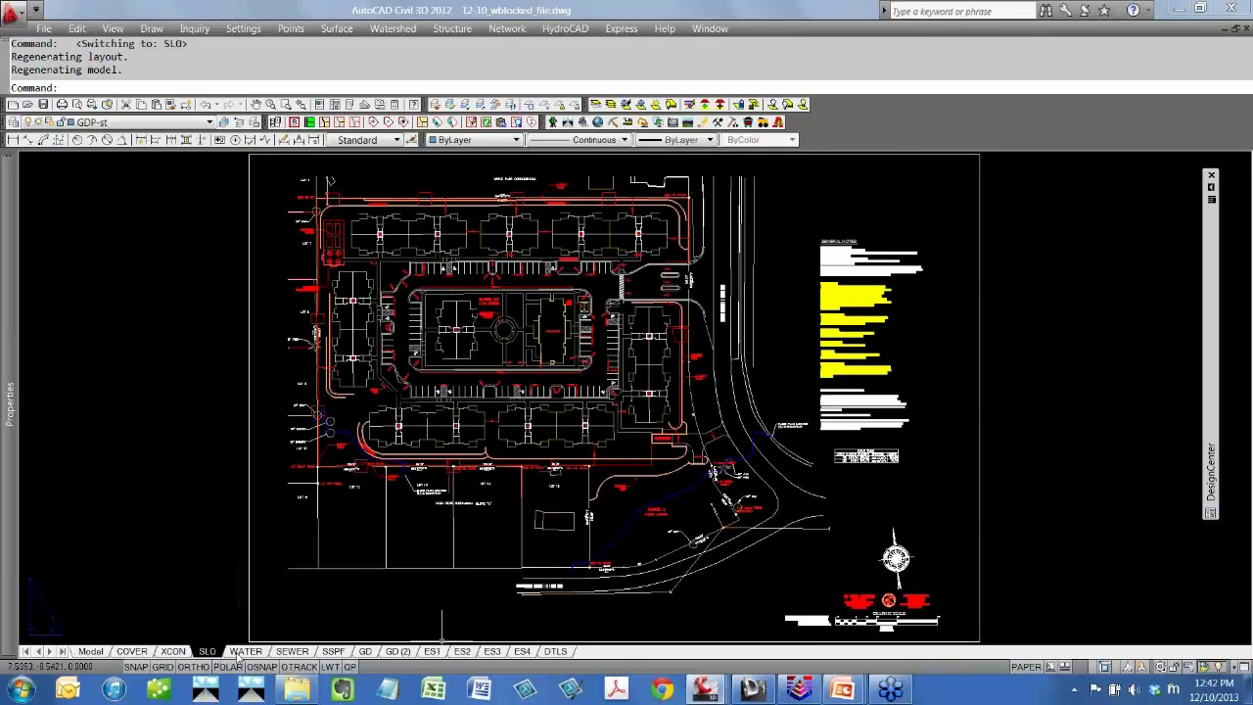
pyautogui.click(245, 651)
pyautogui.click(292, 652)
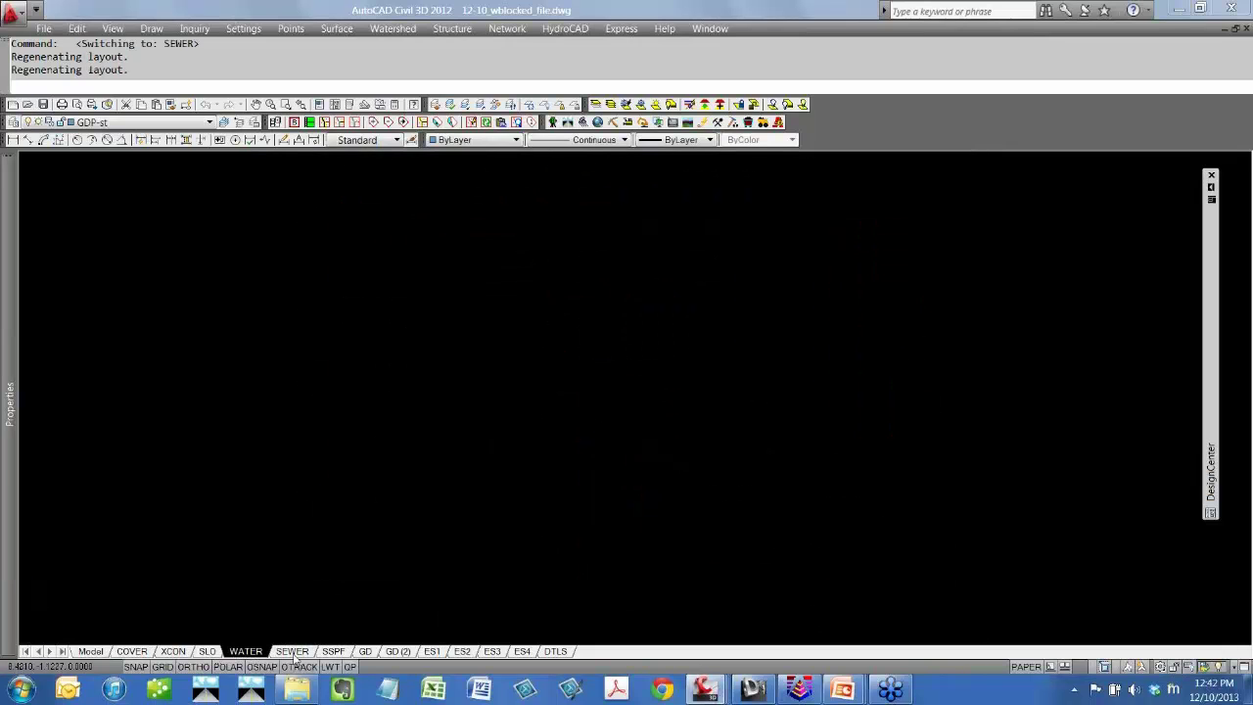
pyautogui.click(330, 652)
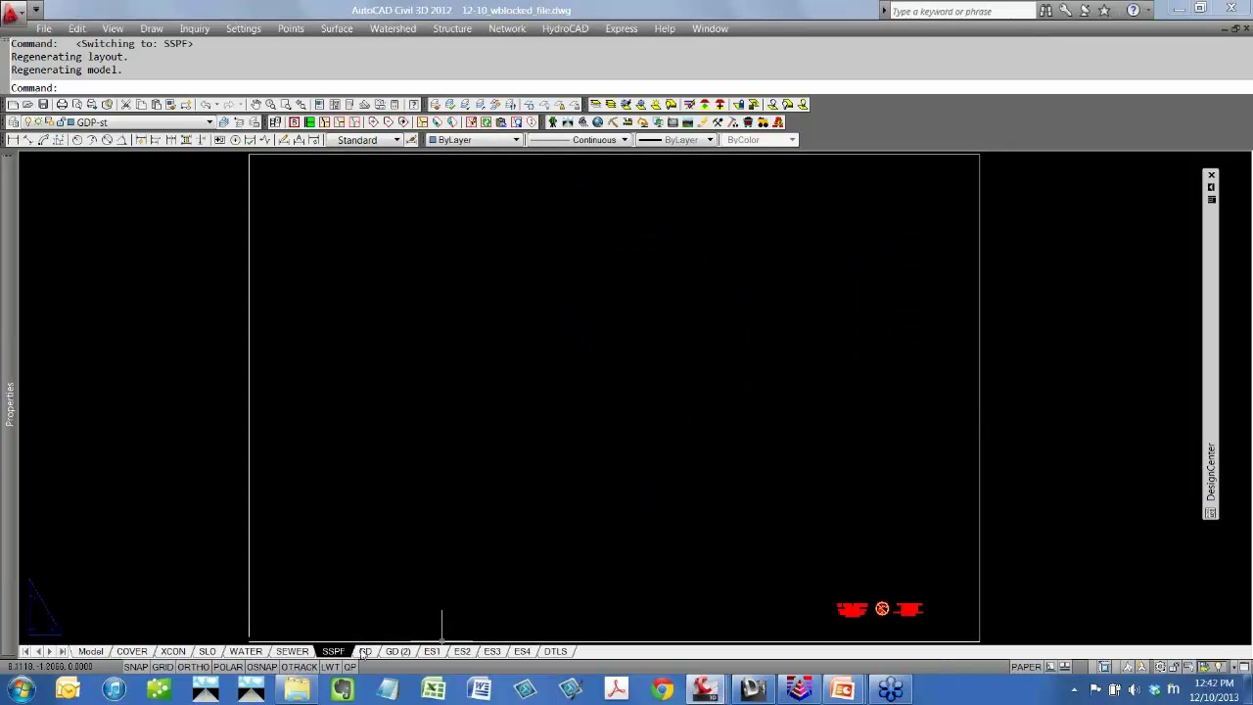
pyautogui.click(366, 654)
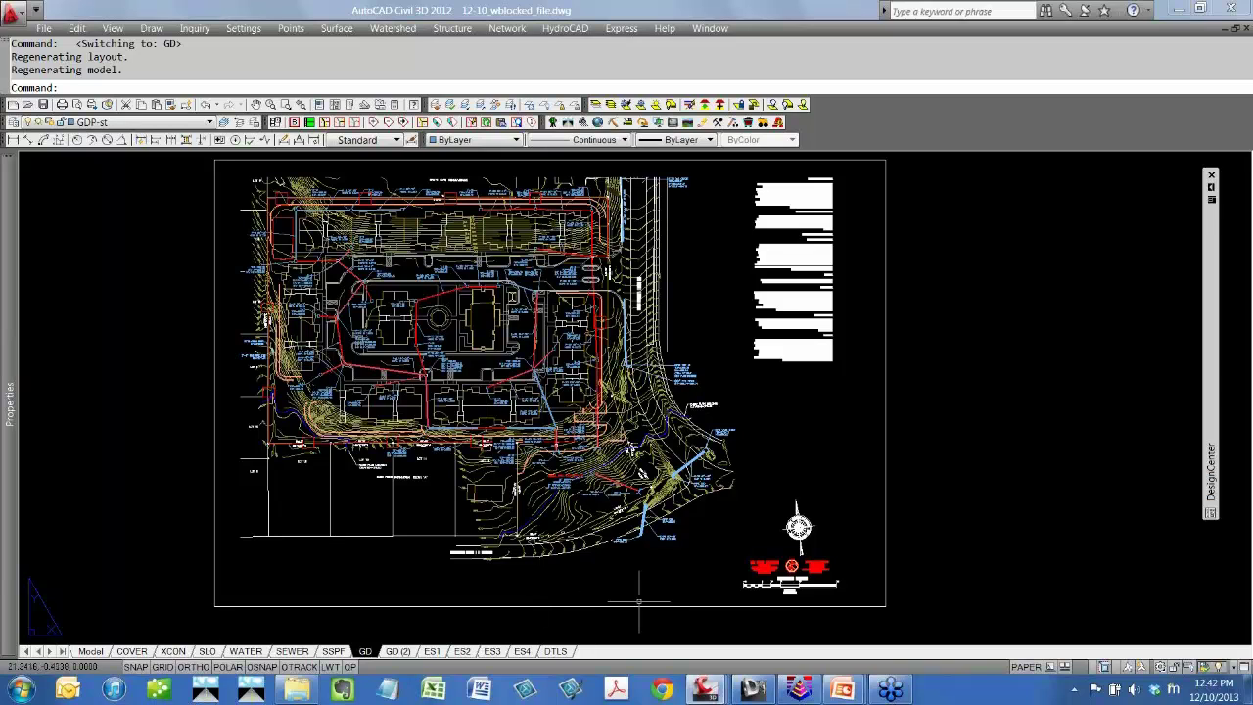
# Close 12-10_wblocked_file.dwg without saving changes, and switch to the PowerPoint slide show.
pyautogui.click(1246, 30)
pyautogui.click(1247, 31)
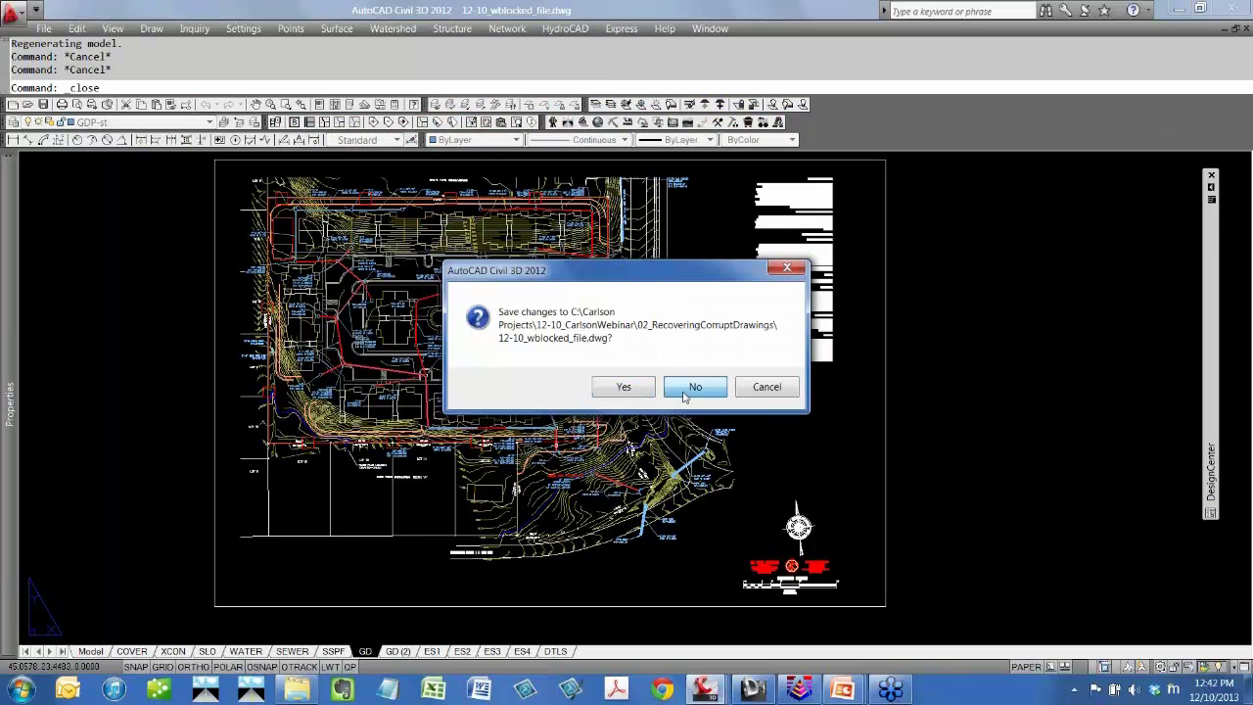
pyautogui.click(685, 390)
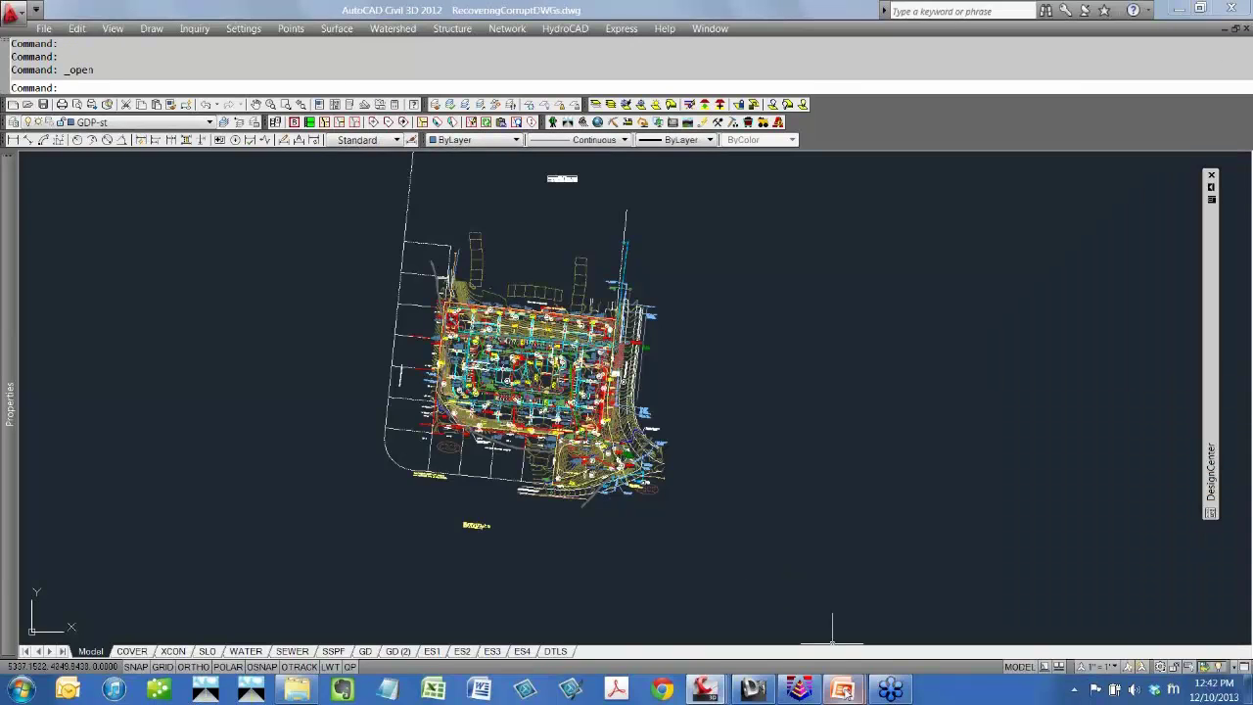
pyautogui.moveTo(842, 688)
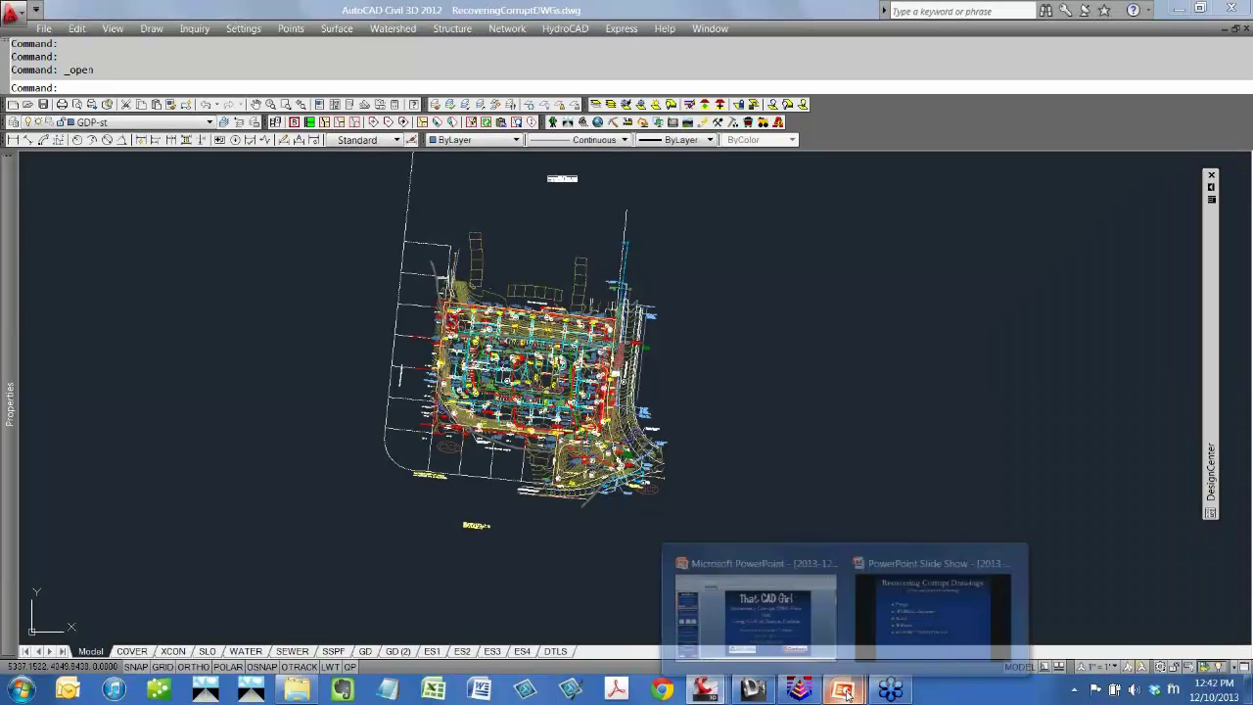
pyautogui.click(910, 625)
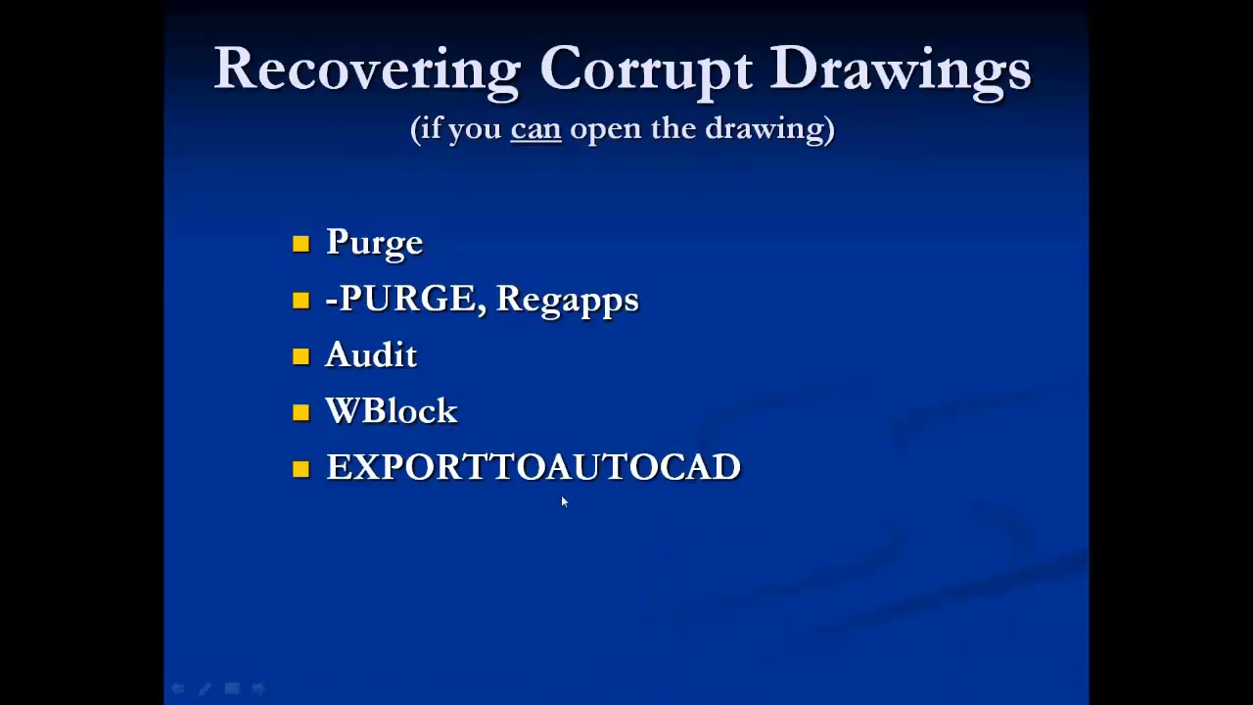
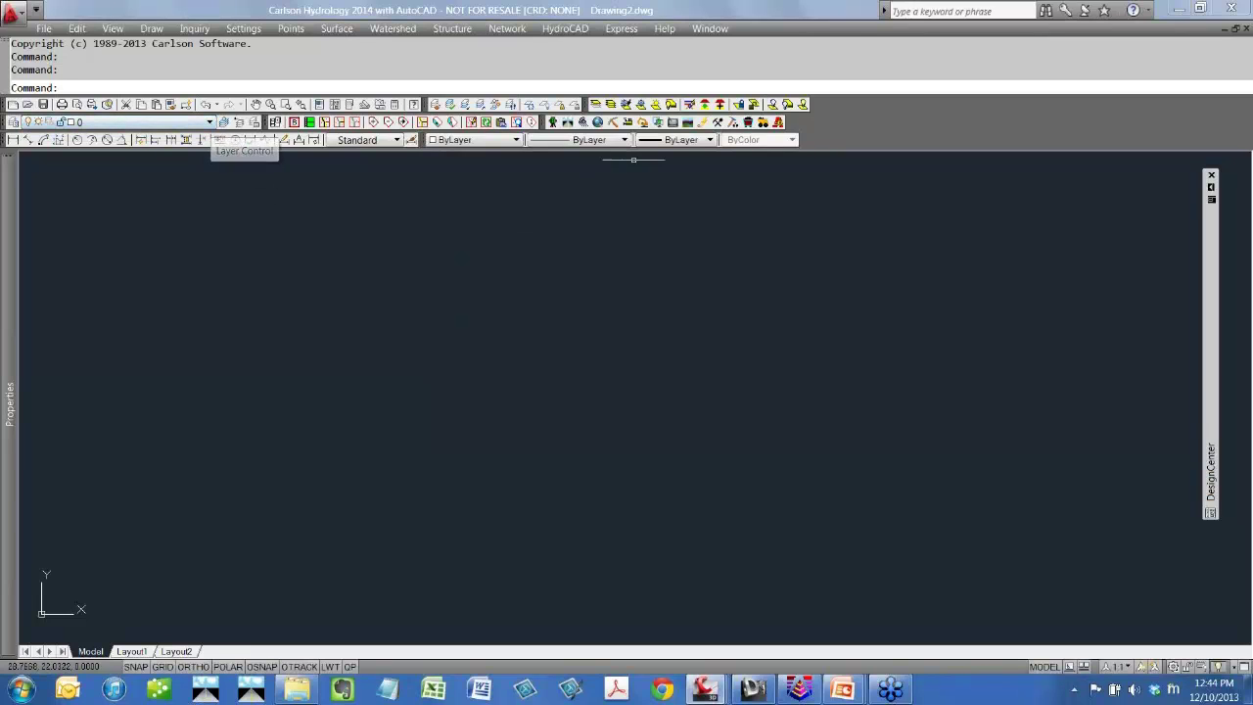
# Look over the linetypes available in the empty Carlson drawing, keeping the current linetype.
pyautogui.click(623, 140)
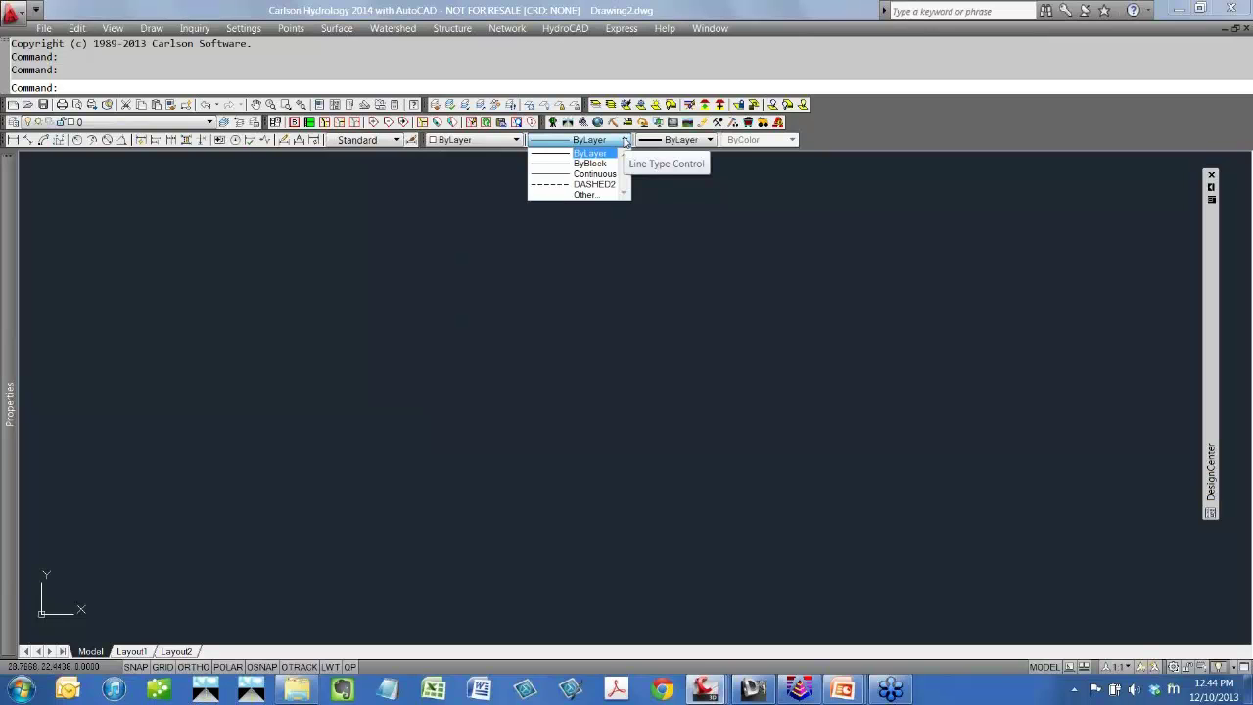
pyautogui.click(623, 140)
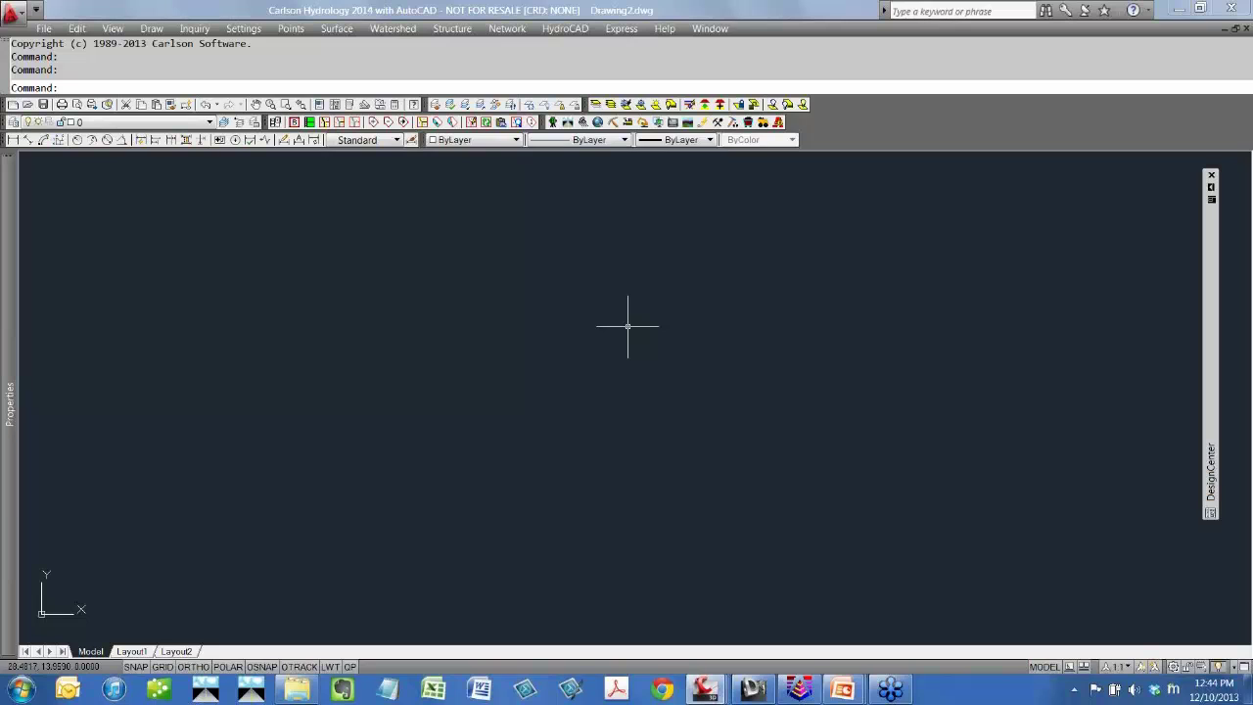
# Start inserting a block and choose RecoveringCorruptDWGs.dwg from the 12-10_CarlsonWebinar\02_RecoveringCorruptDrawings folder as its source.
pyautogui.write('INSERT')
pyautogui.press('Return')
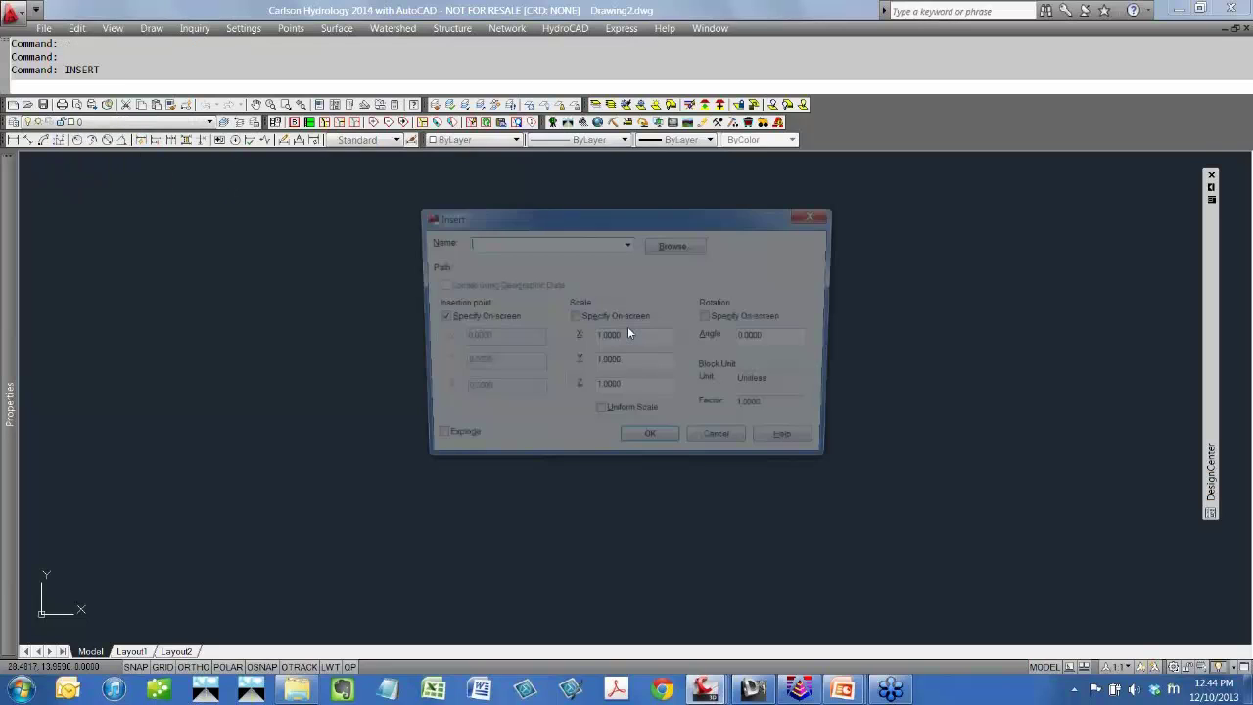
pyautogui.click(676, 244)
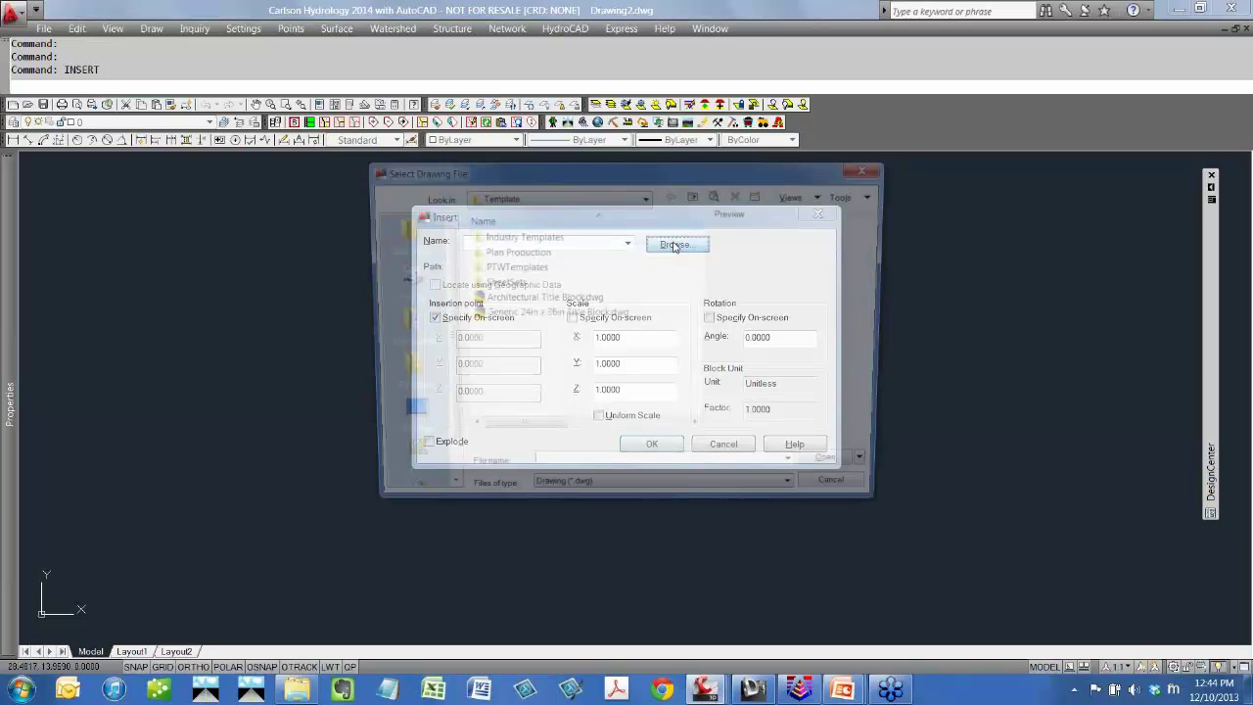
pyautogui.click(402, 249)
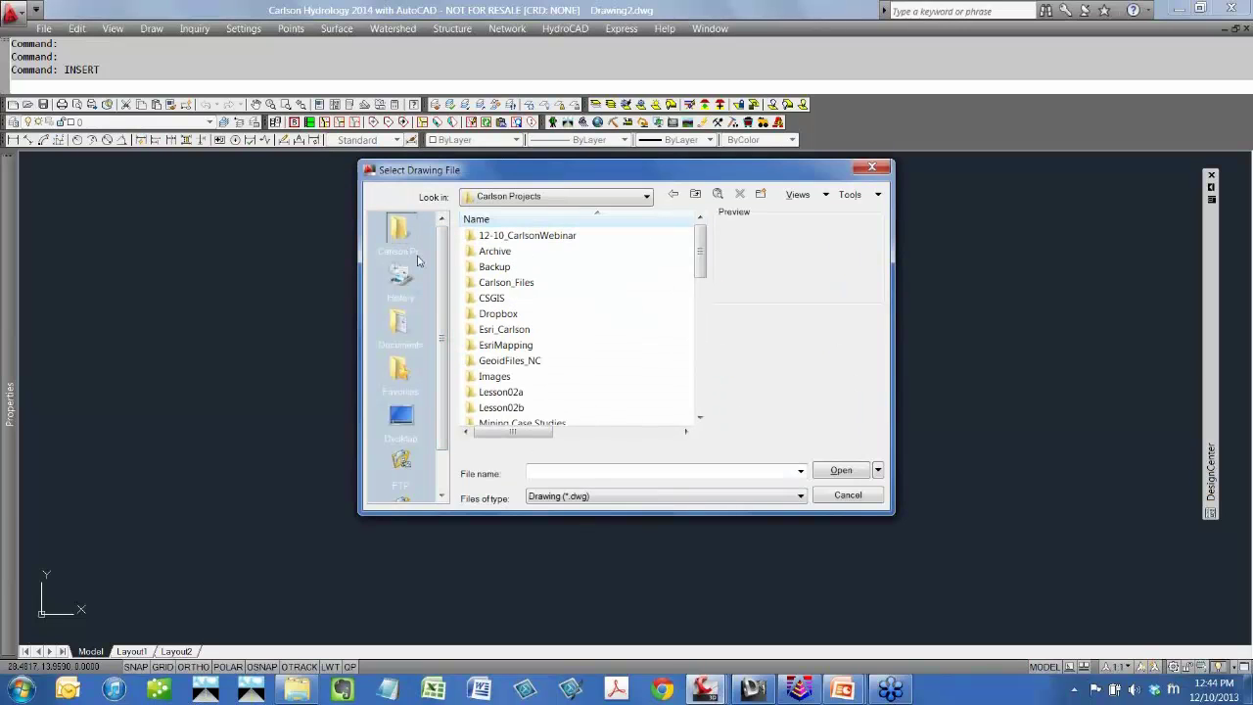
pyautogui.doubleClick(519, 239)
pyautogui.doubleClick(536, 252)
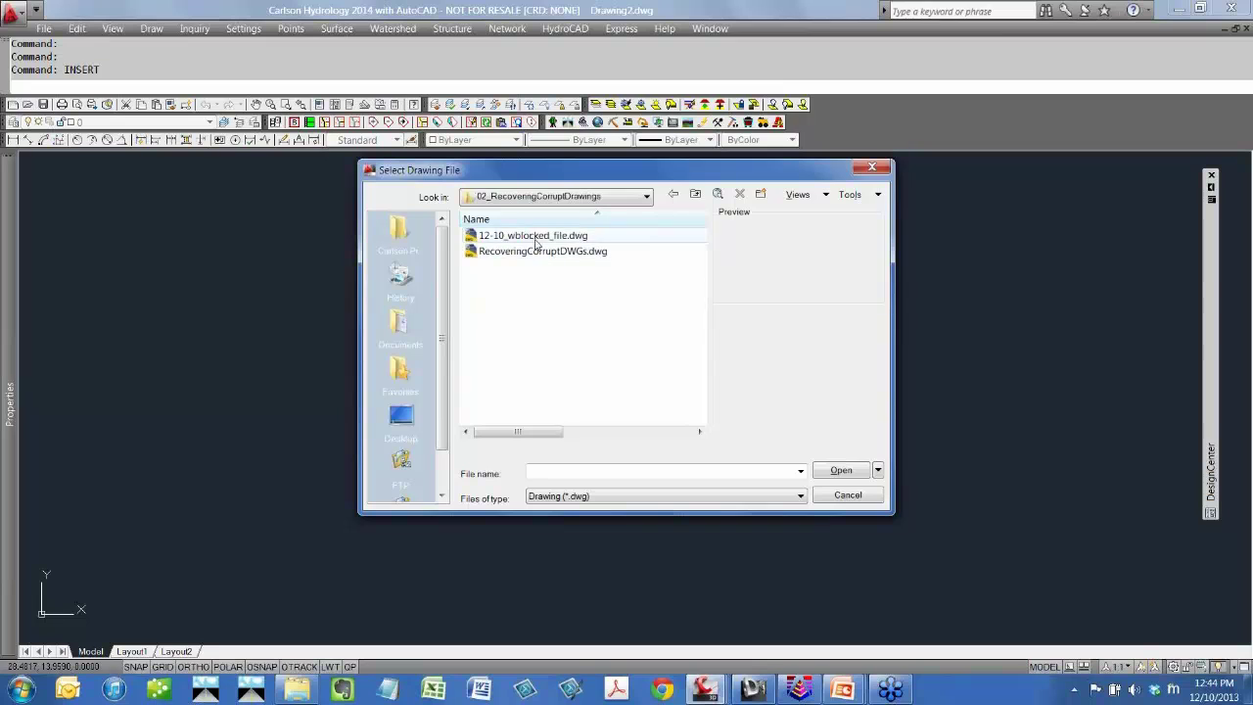
pyautogui.click(495, 254)
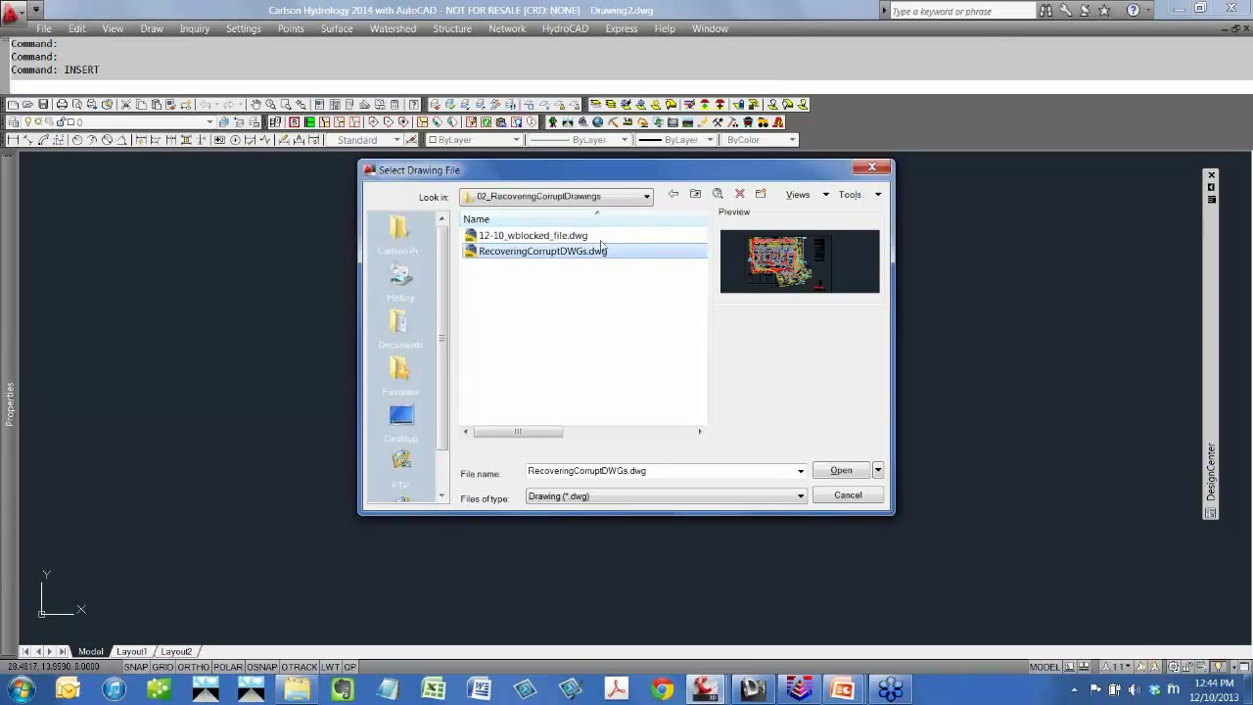
pyautogui.click(840, 471)
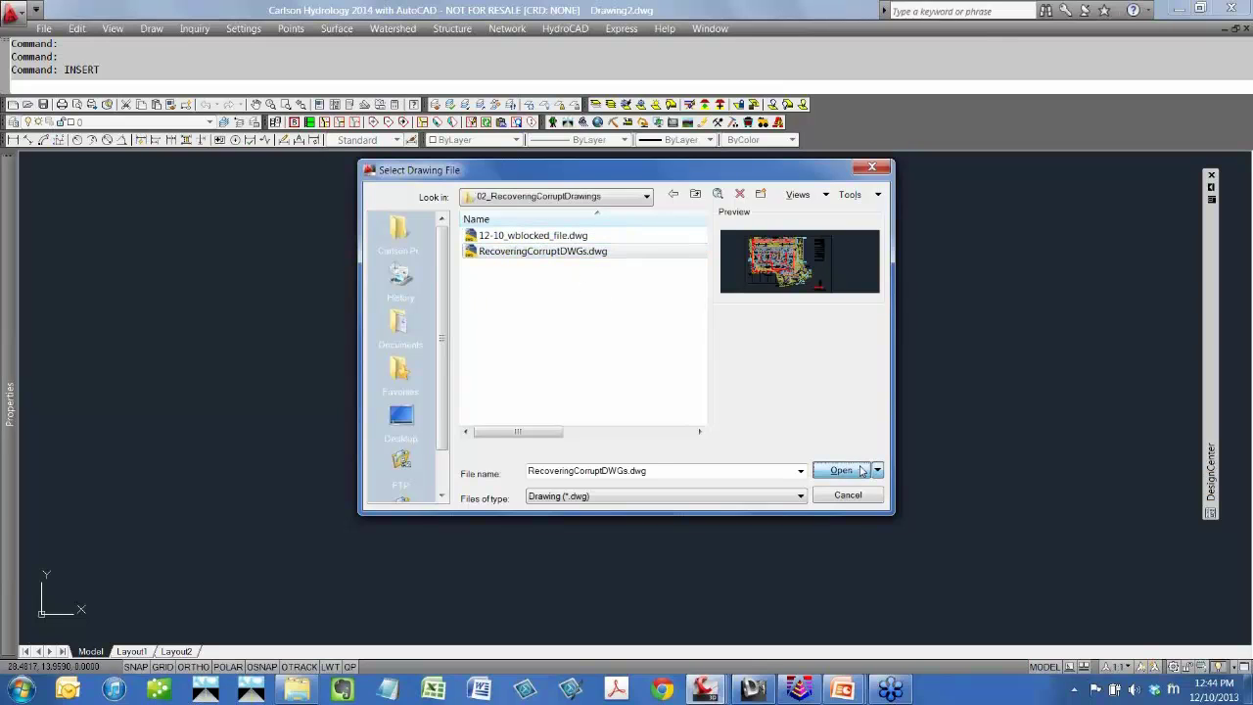
# Insert RecoveringCorruptDWGs as an exploded block at 0,0,0 with scale 1 and rotation 0, and bring the whole site plan into view.
pyautogui.click(441, 318)
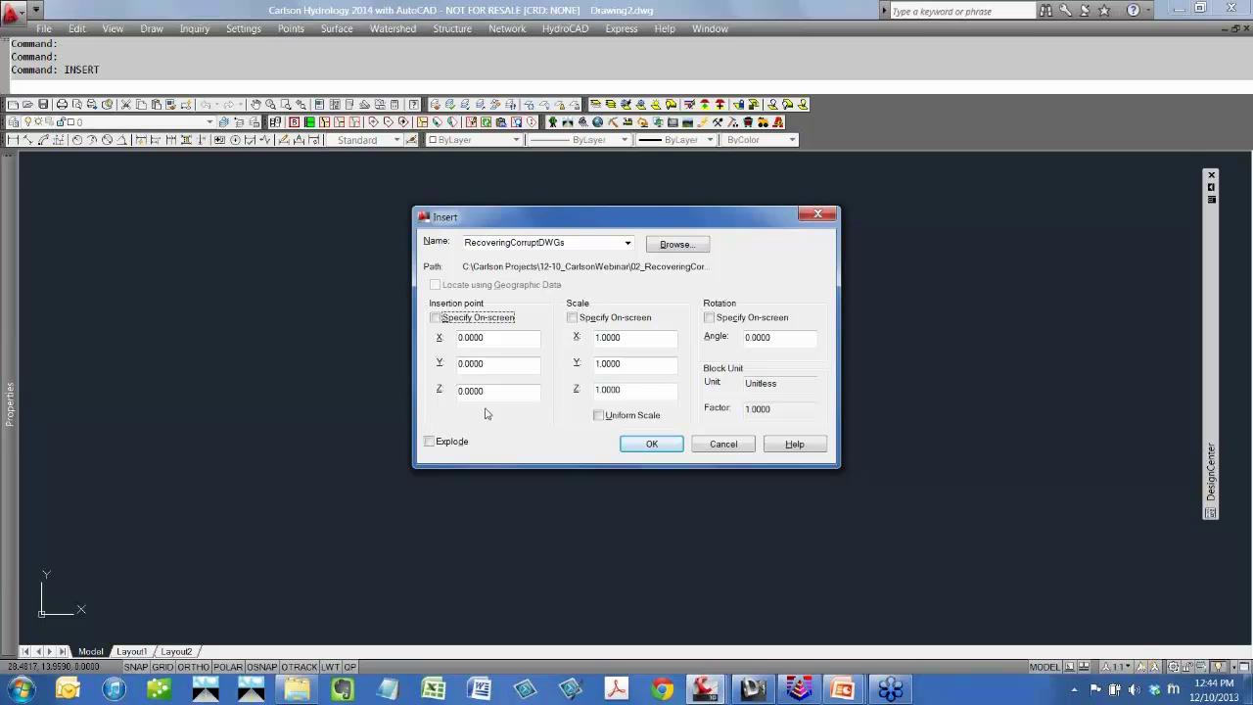
pyautogui.click(429, 443)
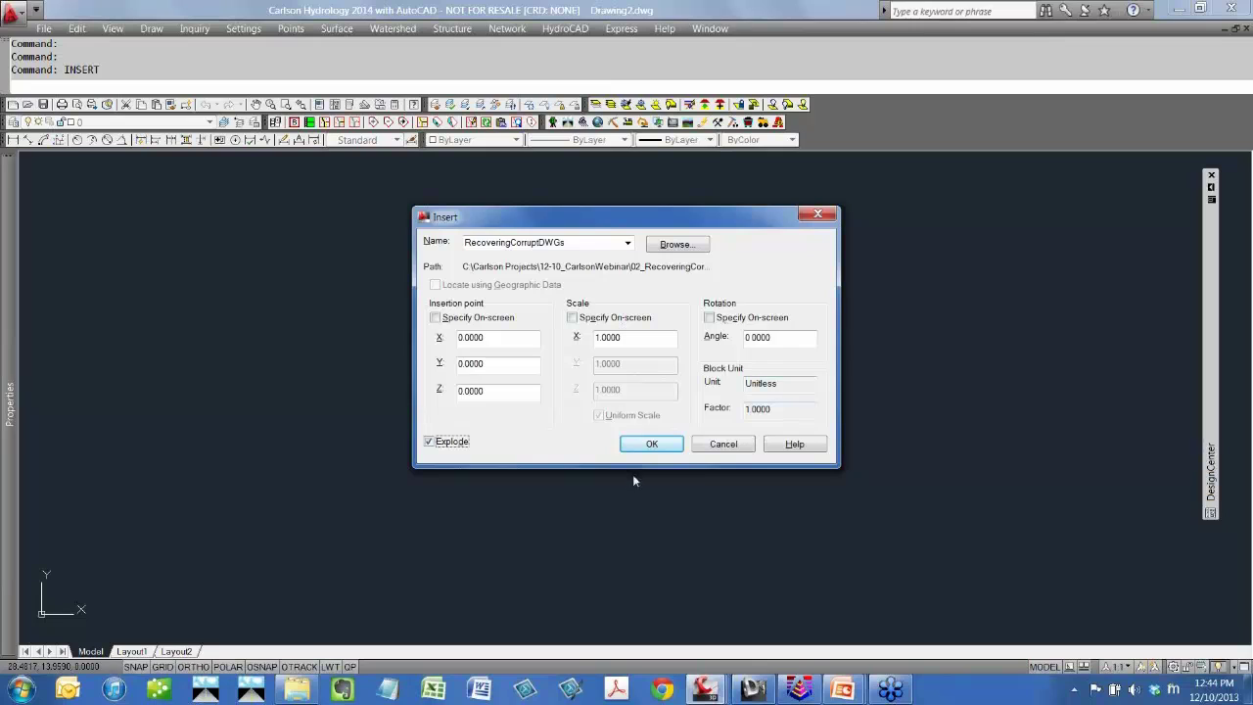
pyautogui.click(651, 443)
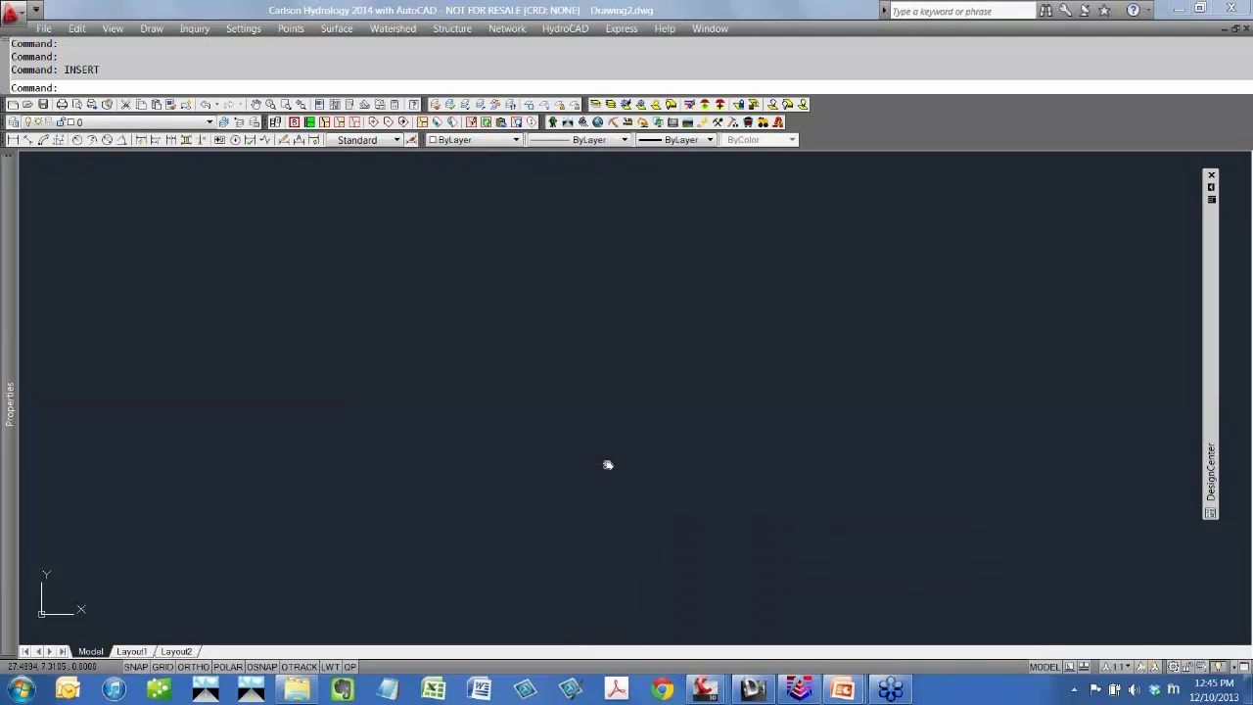
pyautogui.middleClick(607, 464)
pyautogui.scroll(-2, 568, 488)
pyautogui.moveTo(561, 480); pyautogui.dragTo(542, 325, button='middle')
pyautogui.scroll(3, 451, 408)
pyautogui.scroll(3, 451, 408)
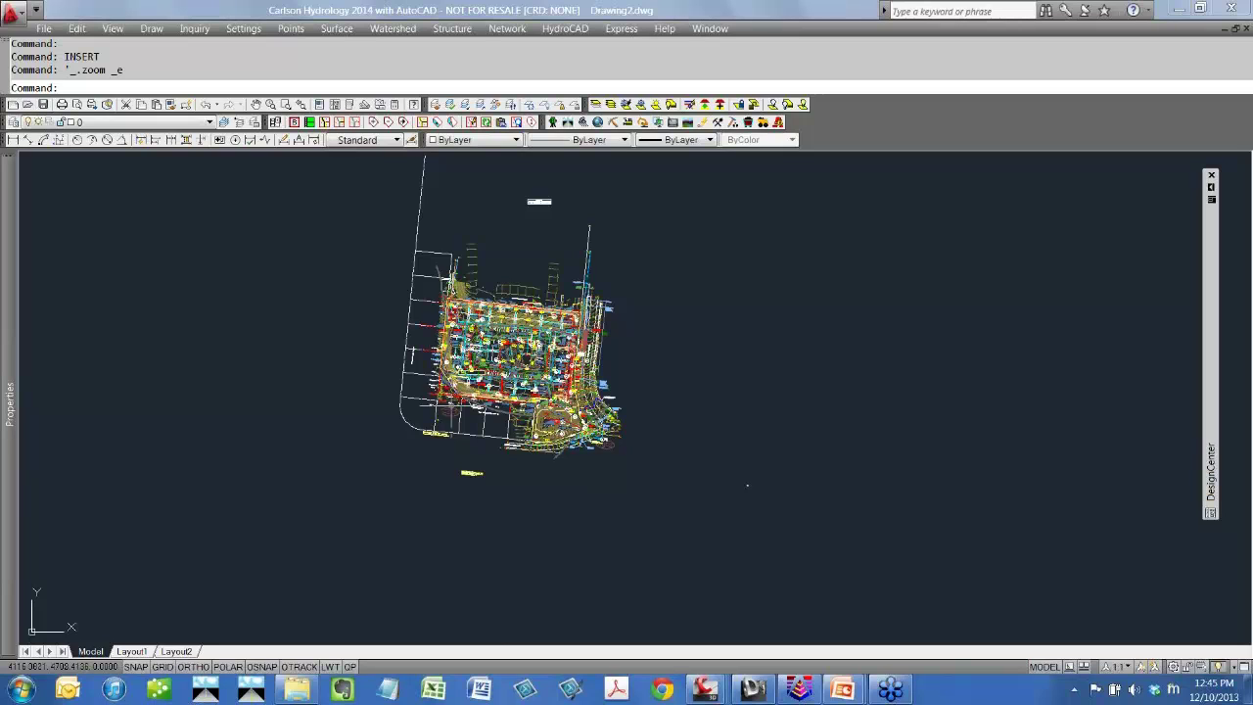
pyautogui.moveTo(747, 485); pyautogui.dragTo(738, 522, button='middle')
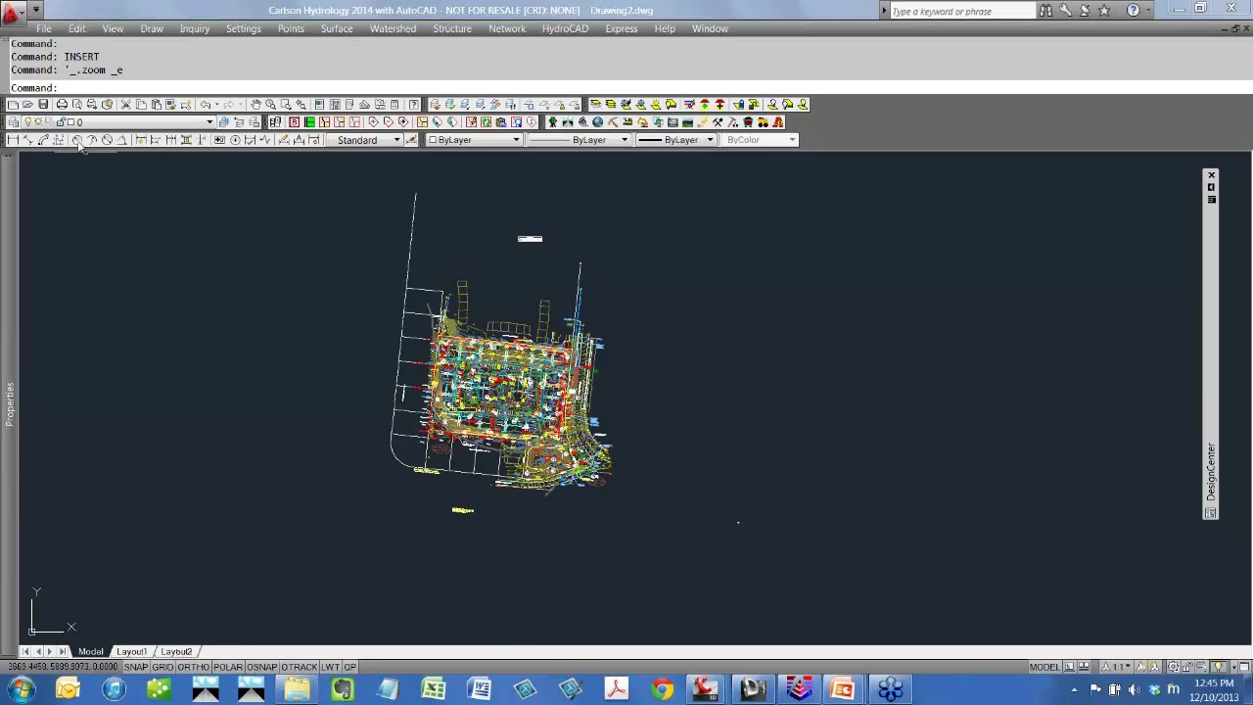
# Save the drawing as 12-10_inserted_drawing in the 02_RecoveringCorruptDrawings folder, in AutoCAD 2010 format.
pyautogui.click(43, 103)
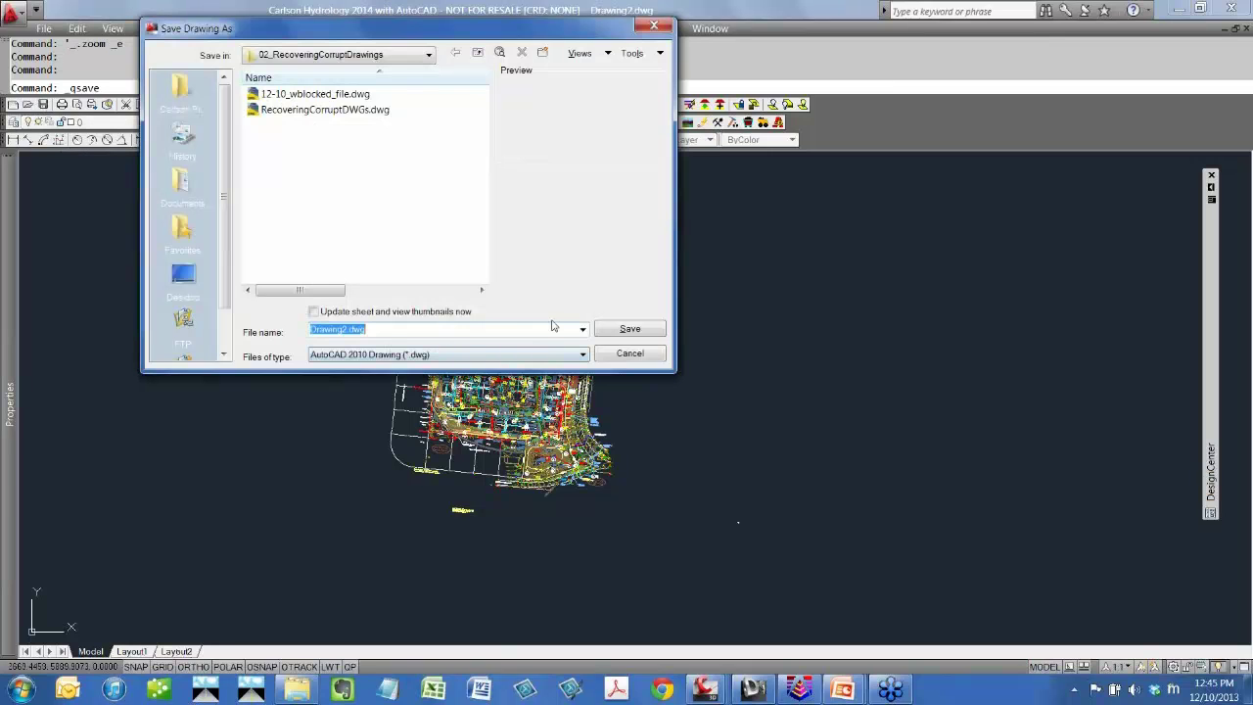
pyautogui.write('12-10_')
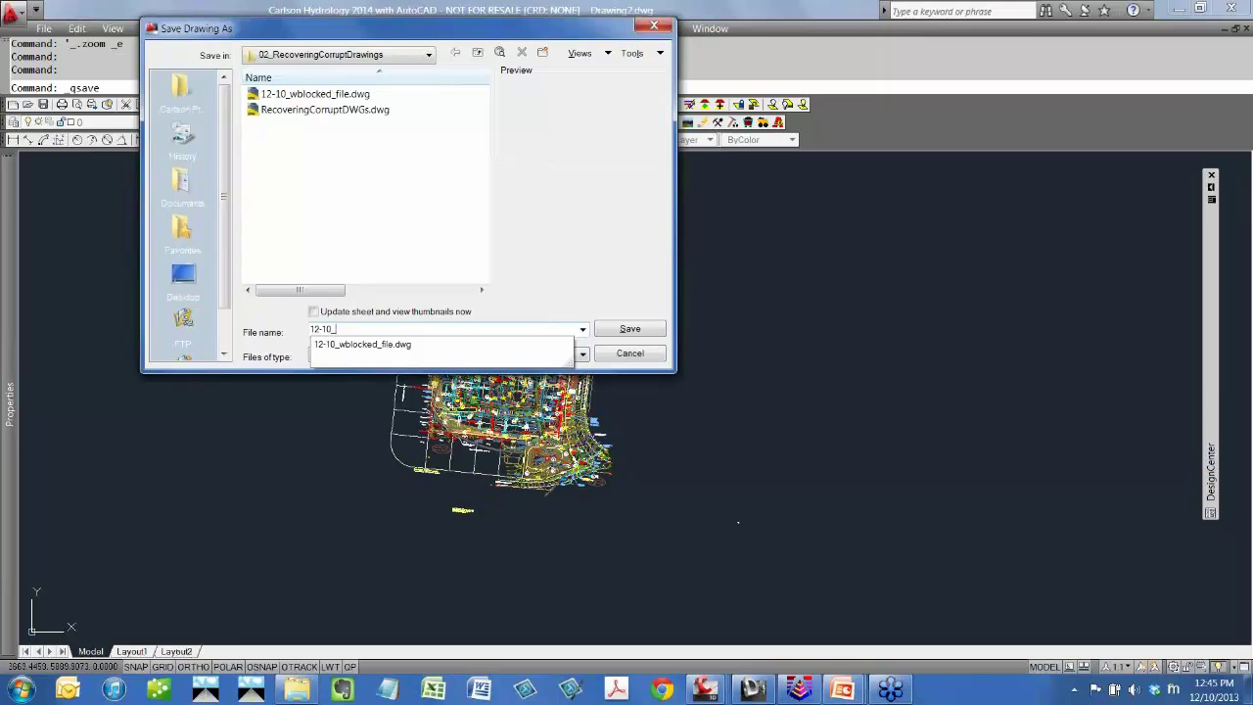
pyautogui.write('inserted')
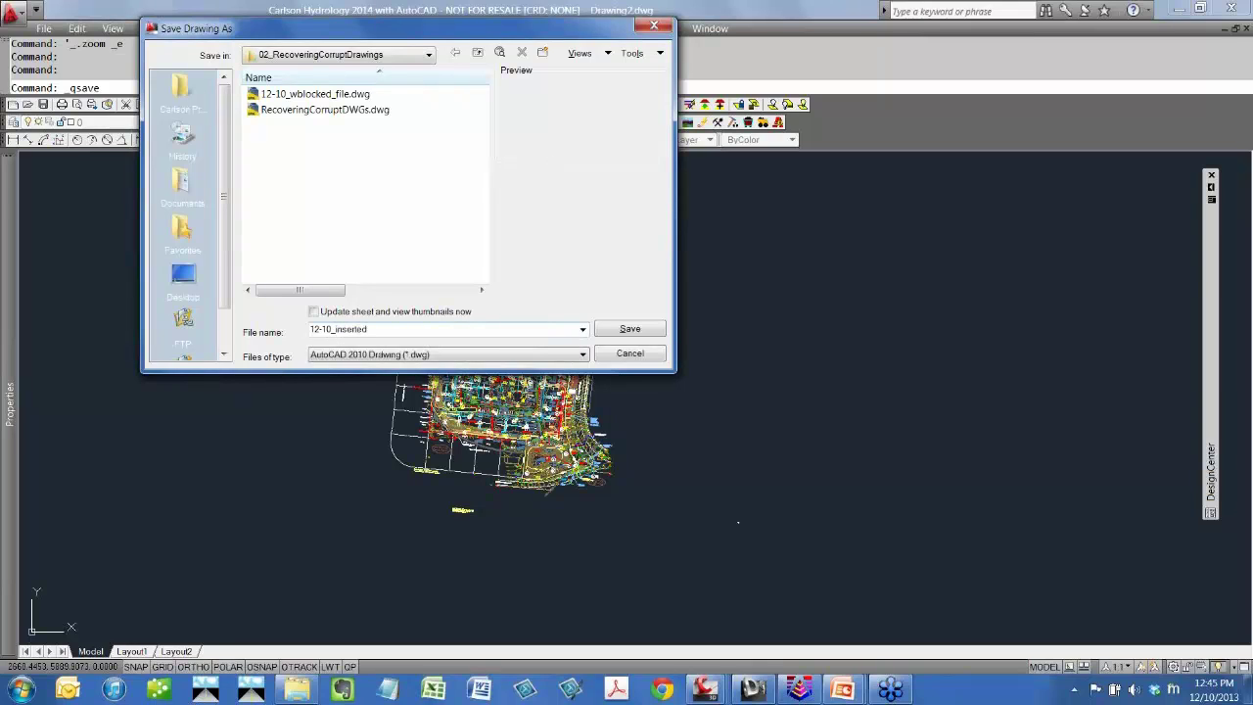
pyautogui.write('_drawing')
pyautogui.press('Return')
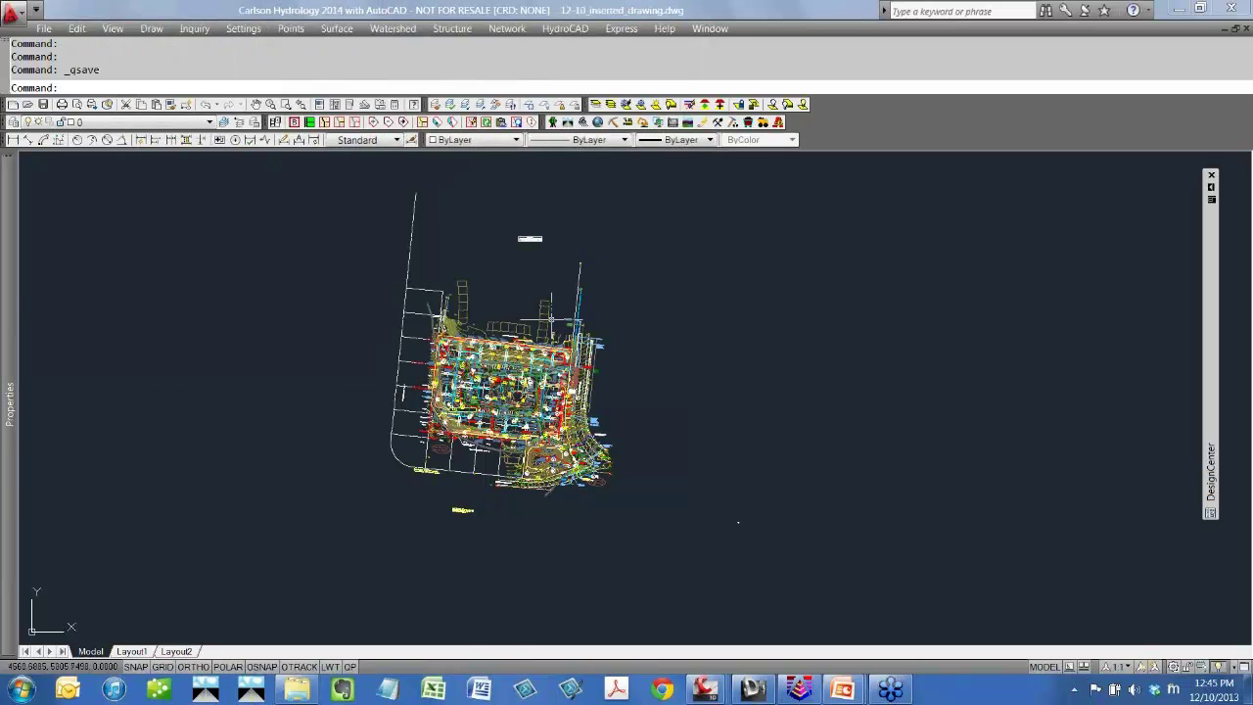
pyautogui.moveTo(1203, 312)
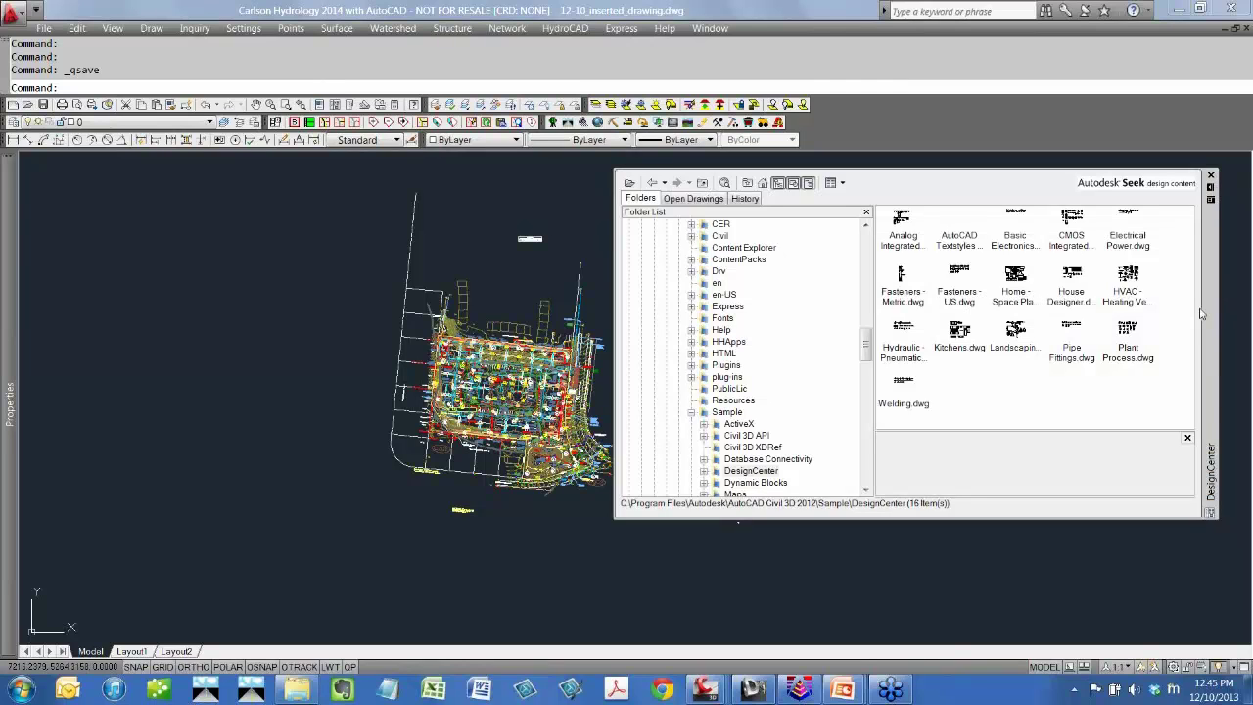
pyautogui.scroll(3, 864, 315)
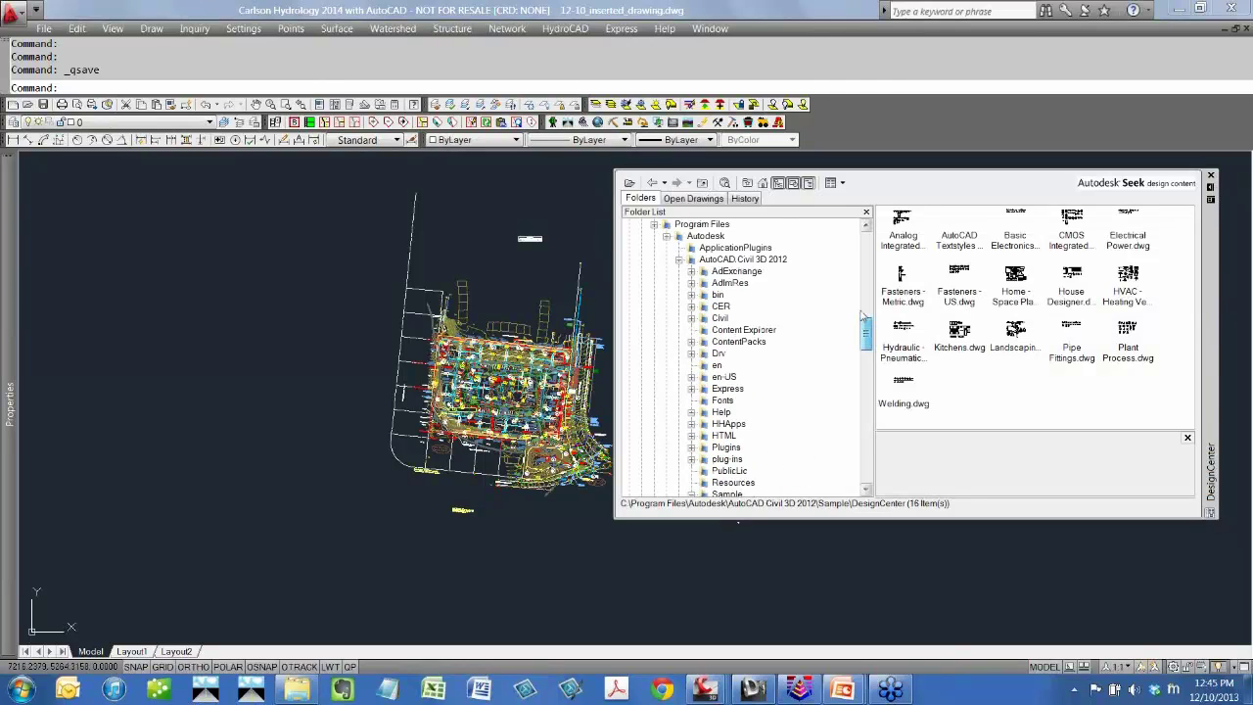
pyautogui.scroll(10, 864, 316)
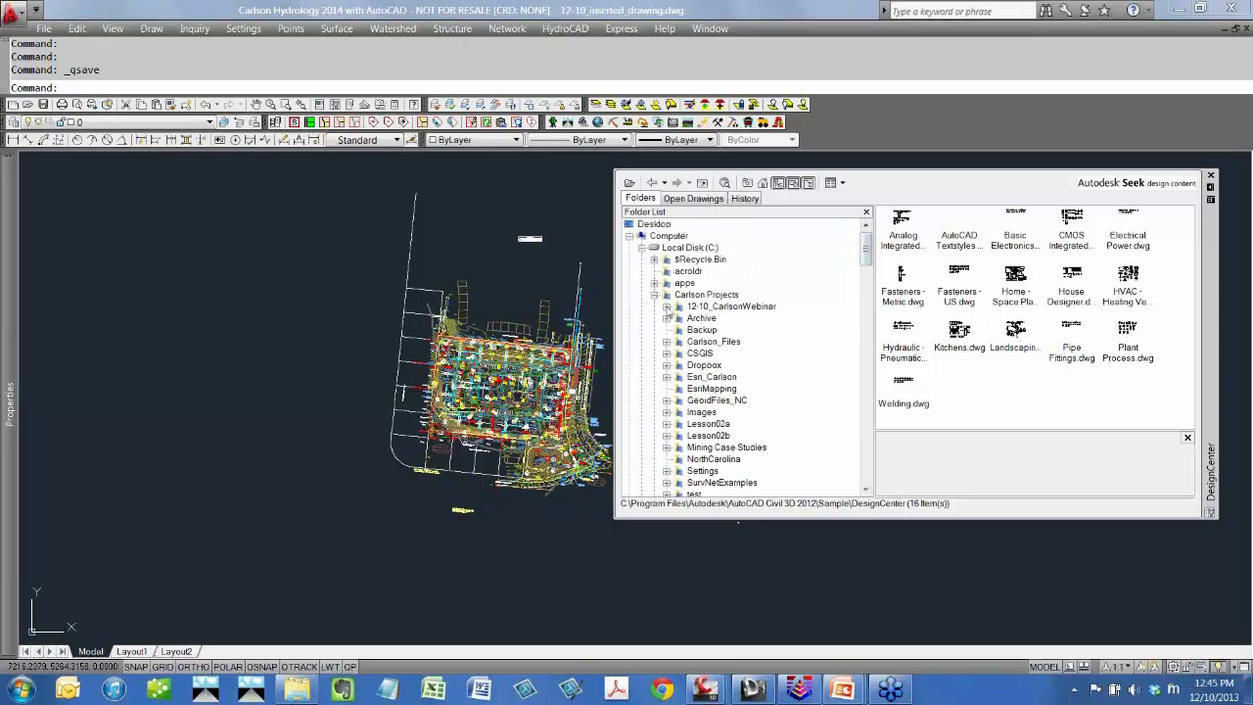
pyautogui.click(1212, 178)
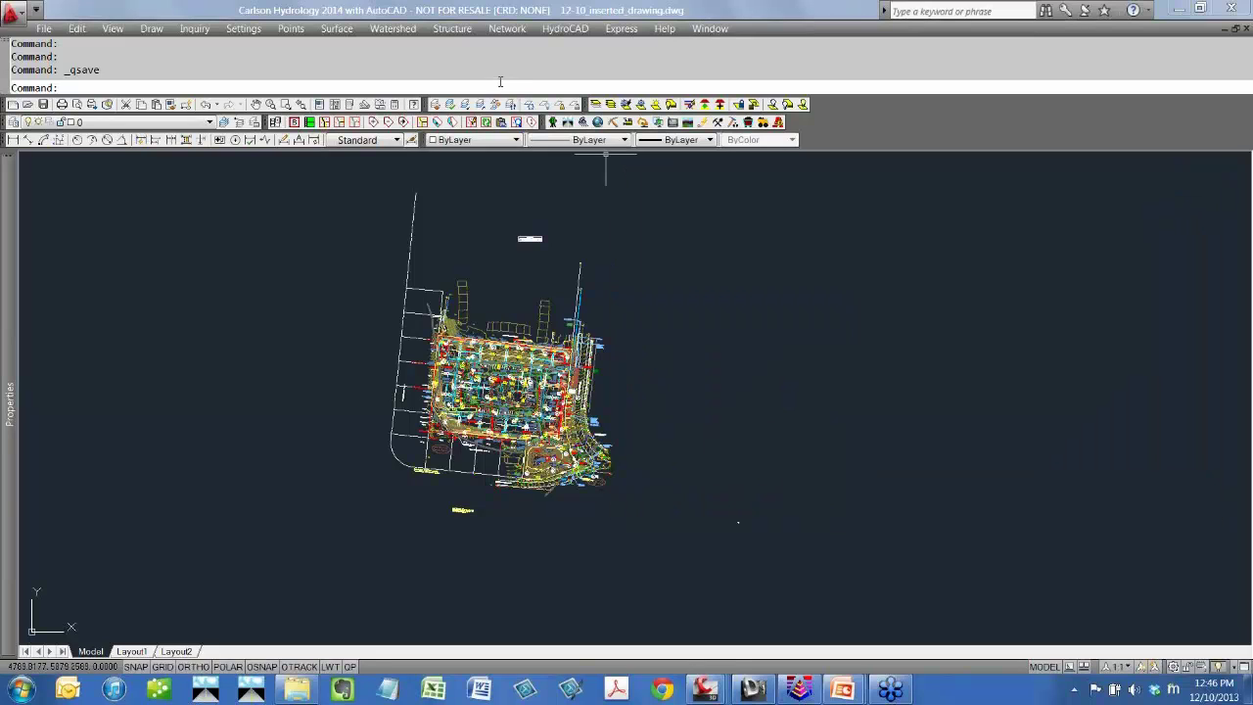
# Open DesignCenter with ADC and show the contents of RecoveringCorruptDWGs.dwg in the 12-10_CarlsonWebinar\02_RecoveringCorruptDrawings folder.
pyautogui.write('ADC')
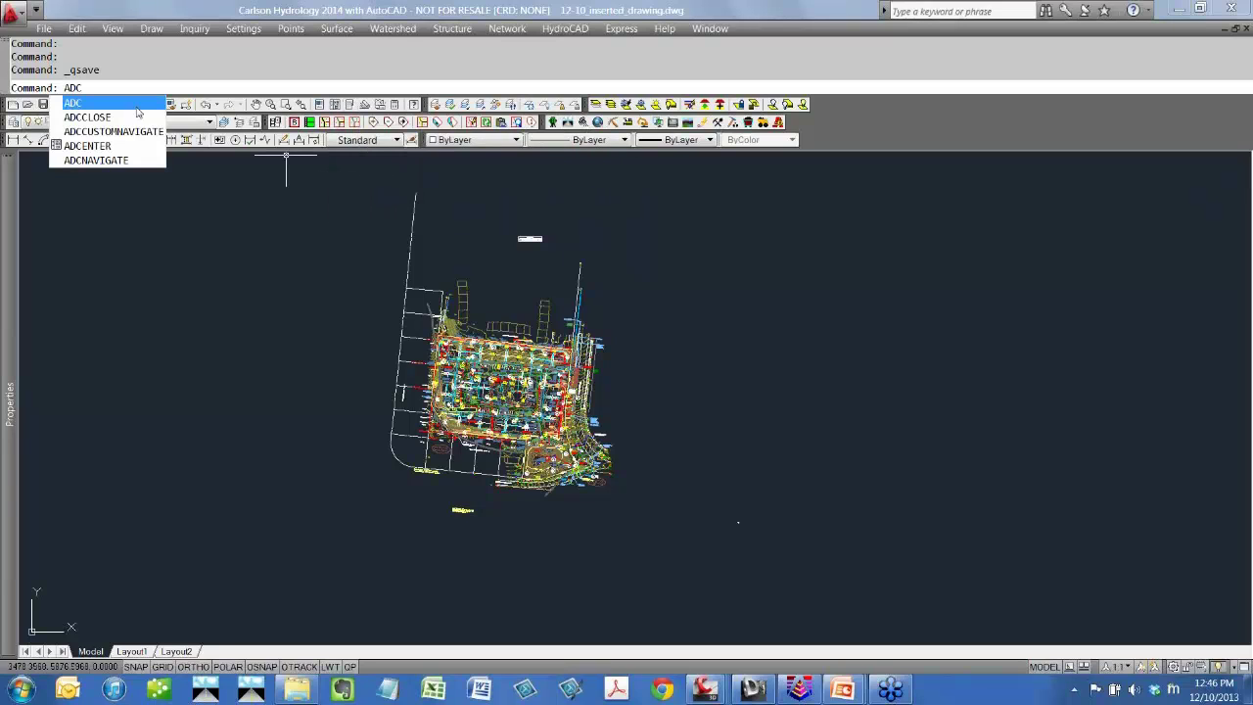
pyautogui.press('Return')
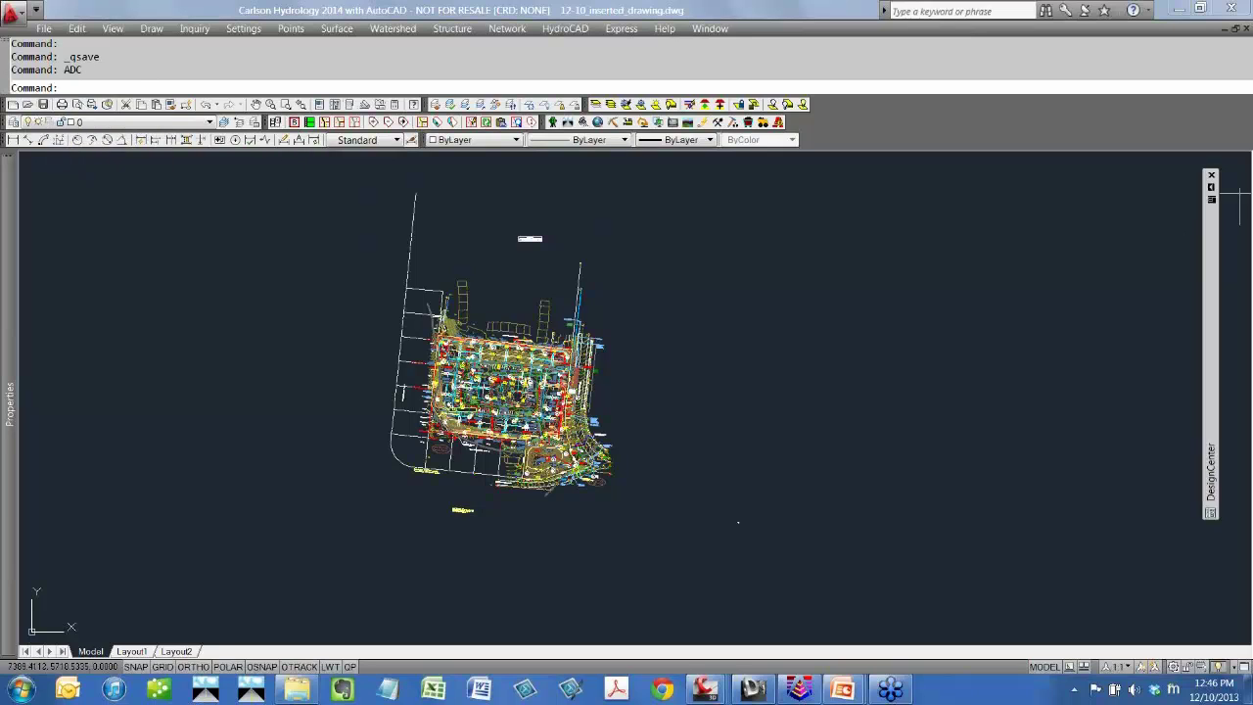
pyautogui.moveTo(1215, 215)
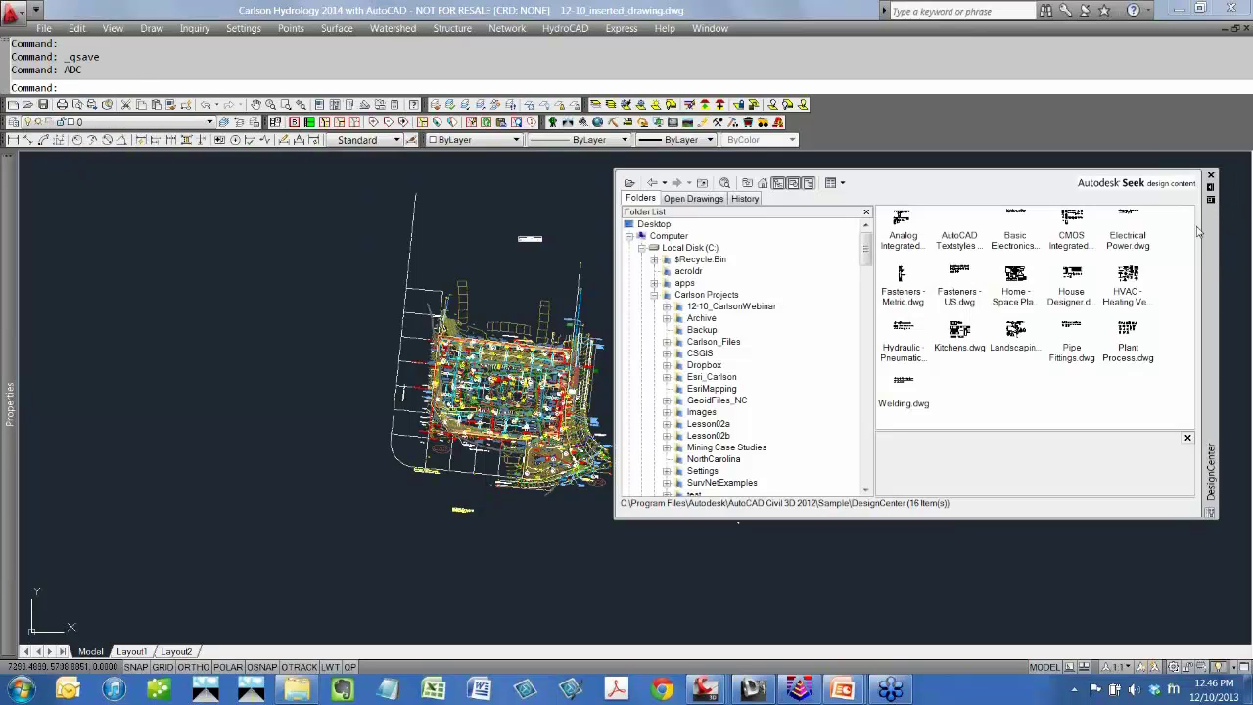
pyautogui.click(667, 306)
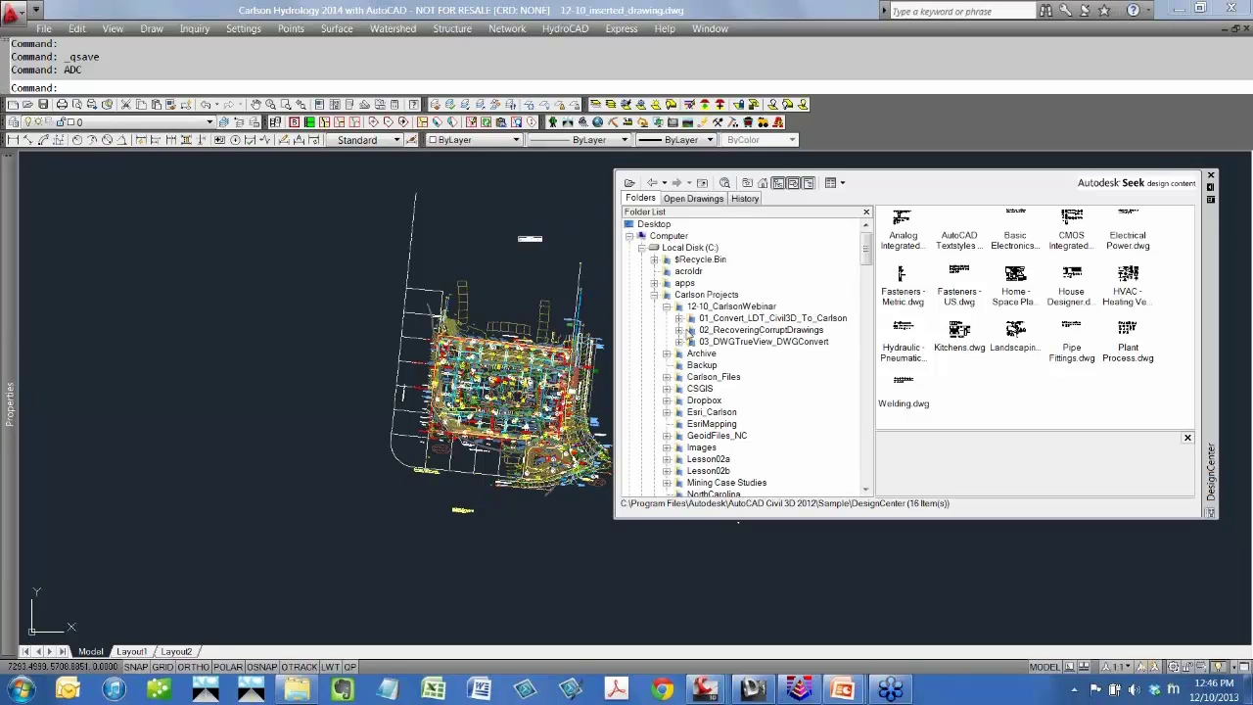
pyautogui.click(680, 330)
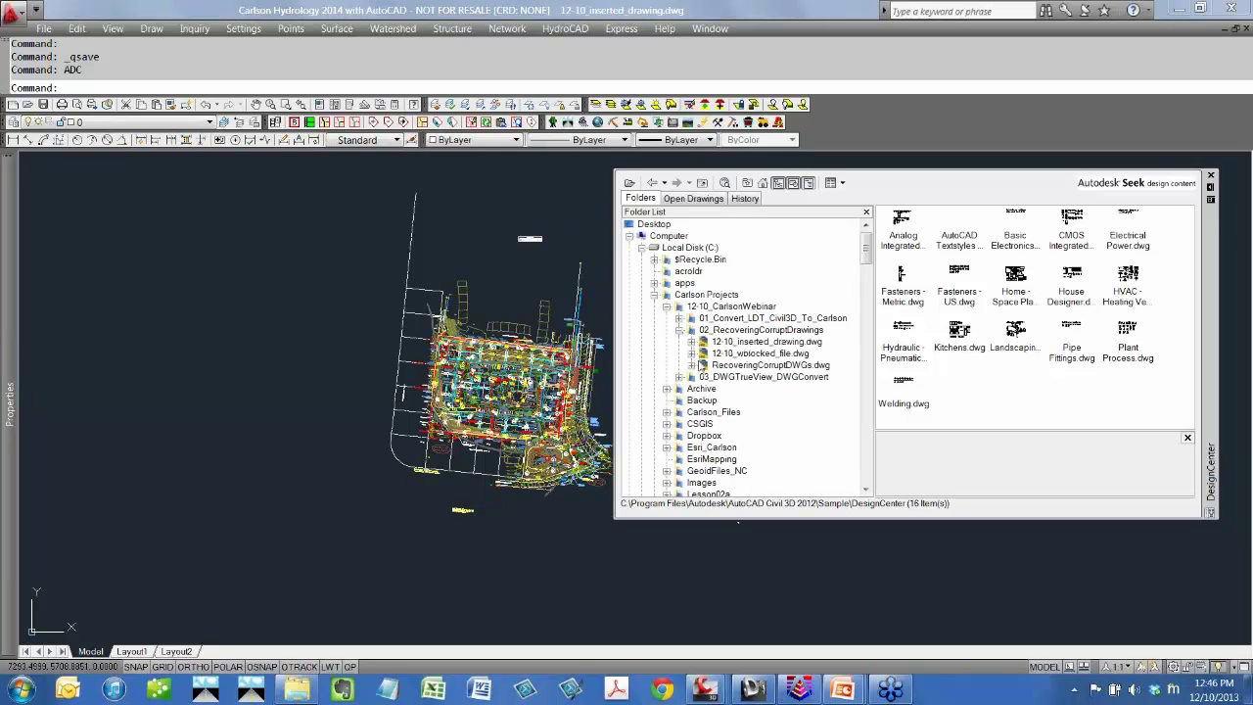
pyautogui.click(691, 365)
pyautogui.click(758, 366)
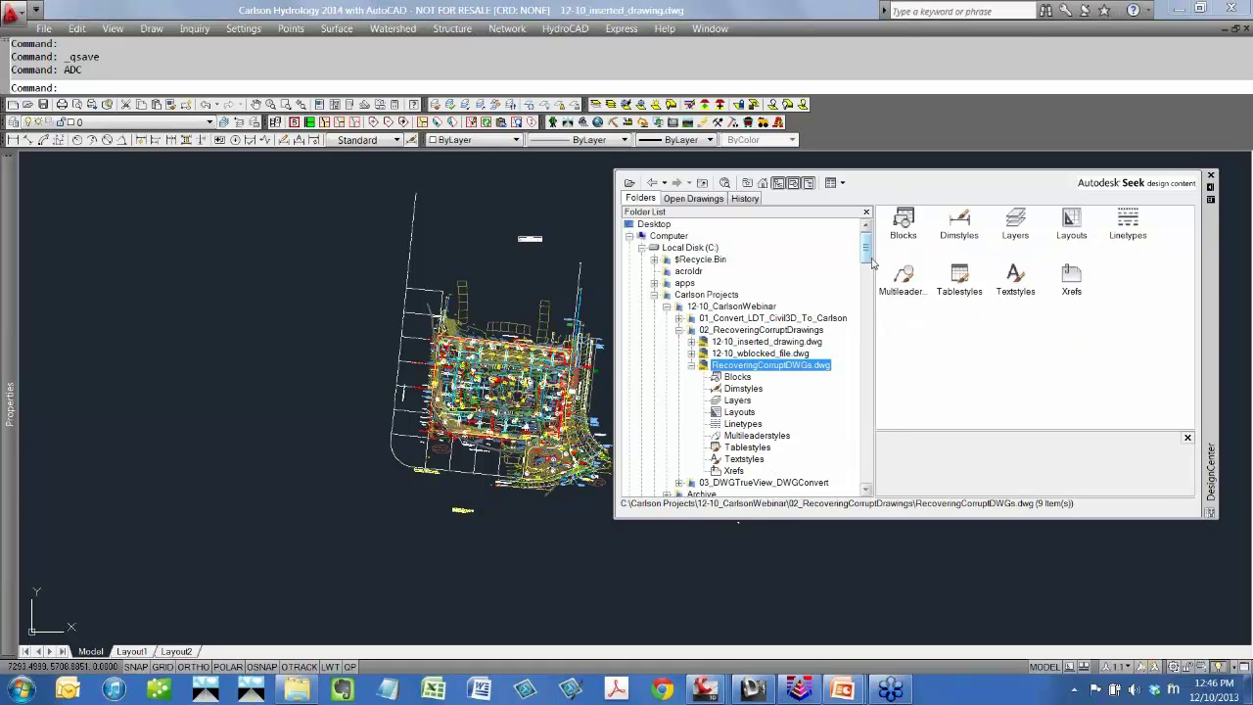
pyautogui.scroll(-3, 872, 274)
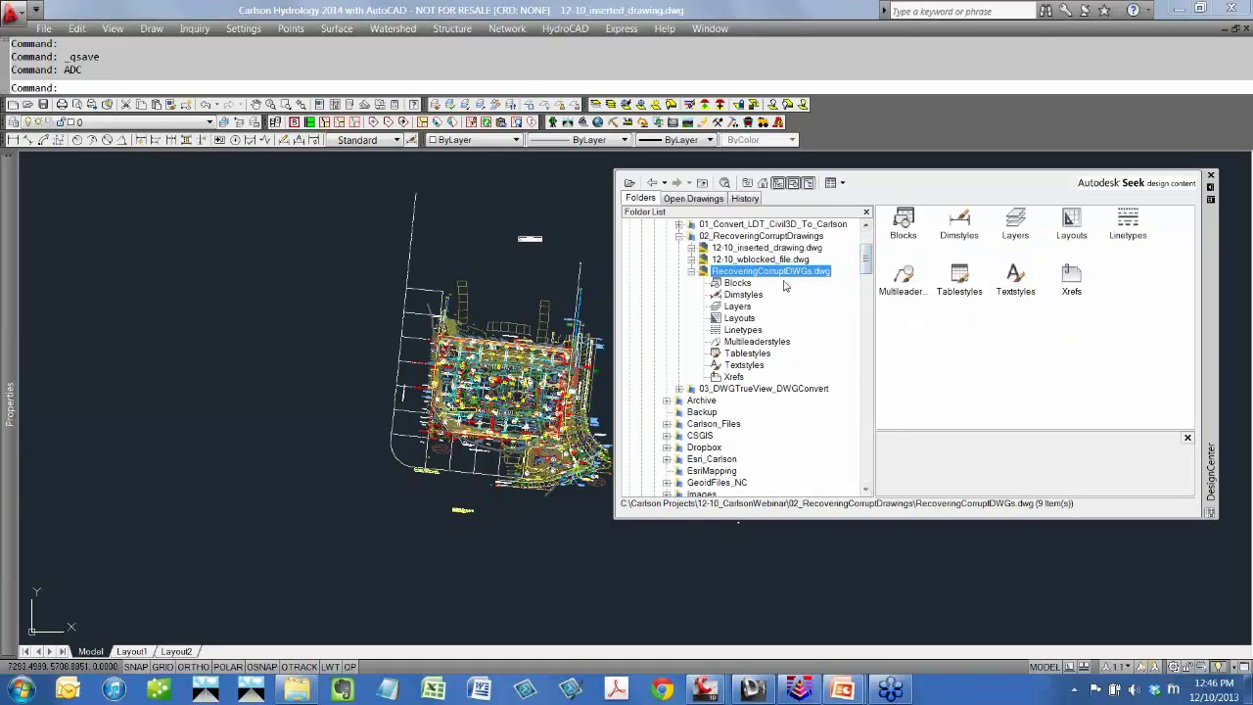
# Add the layouts ES4, GD, GD (2), SEWER, SLO, SSPF, WATER and XCON from RecoveringCorruptDWGs.dwg to the current drawing.
pyautogui.click(742, 282)
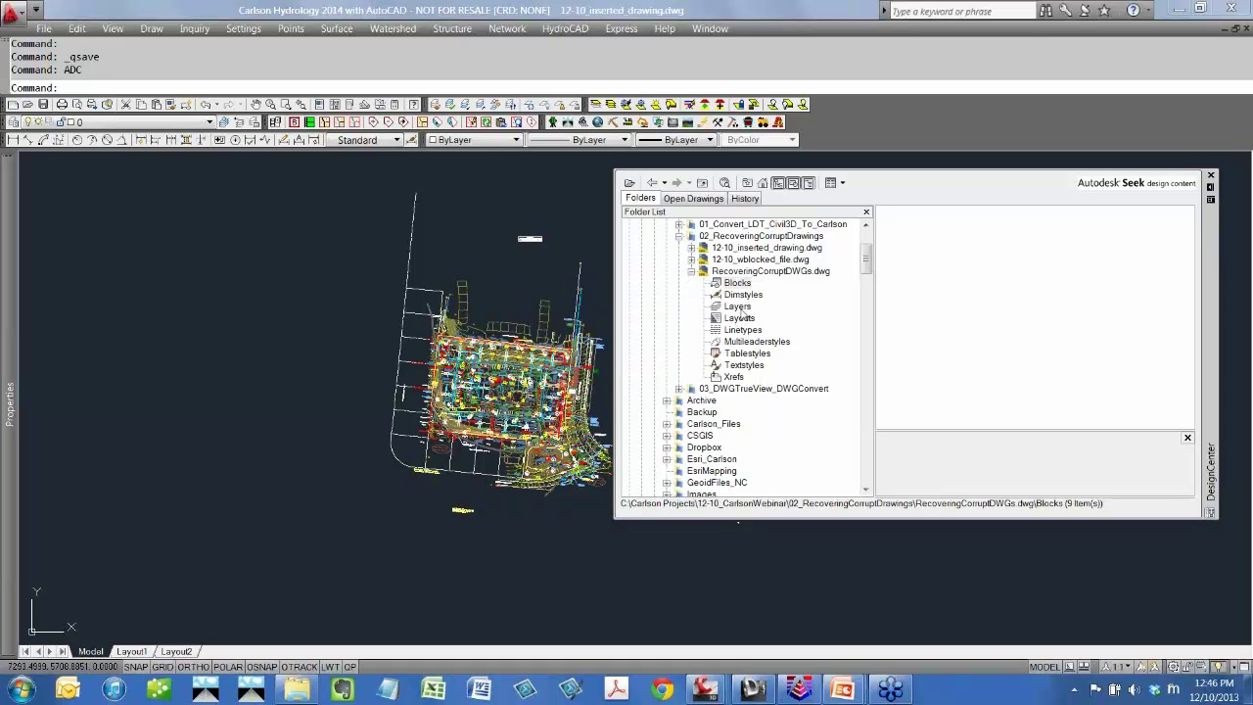
pyautogui.click(740, 318)
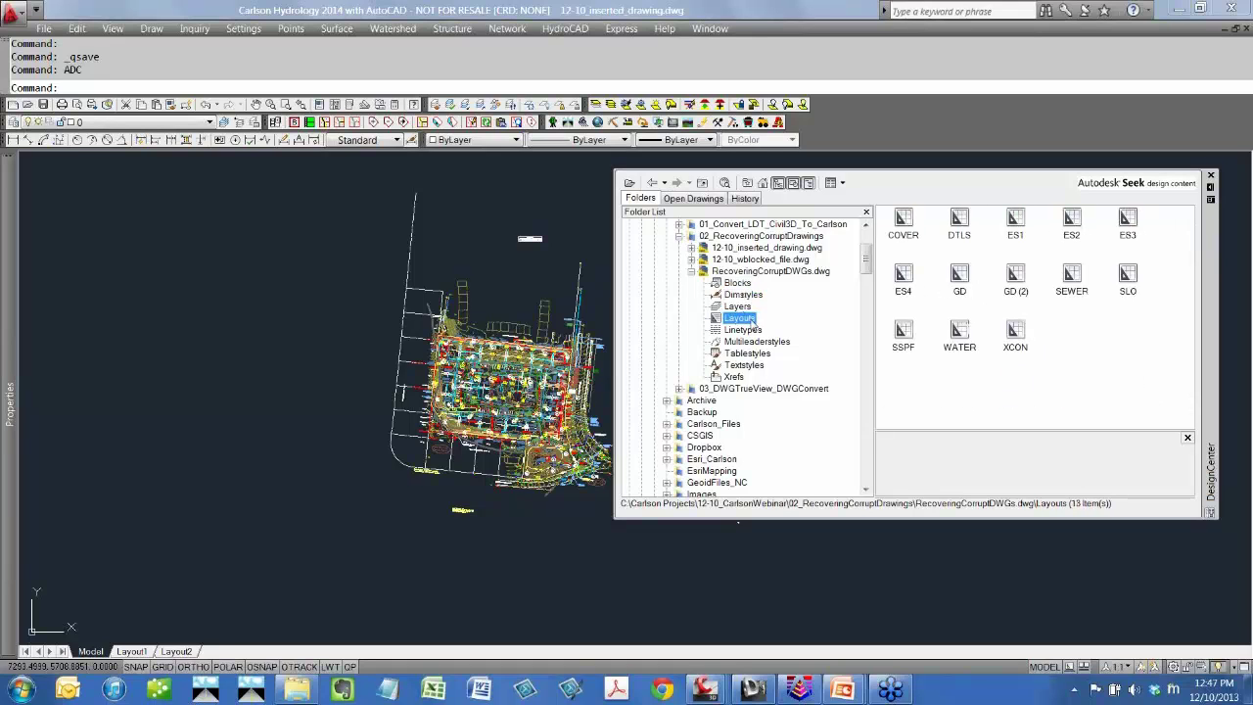
pyautogui.moveTo(1153, 401); pyautogui.dragTo(893, 274)
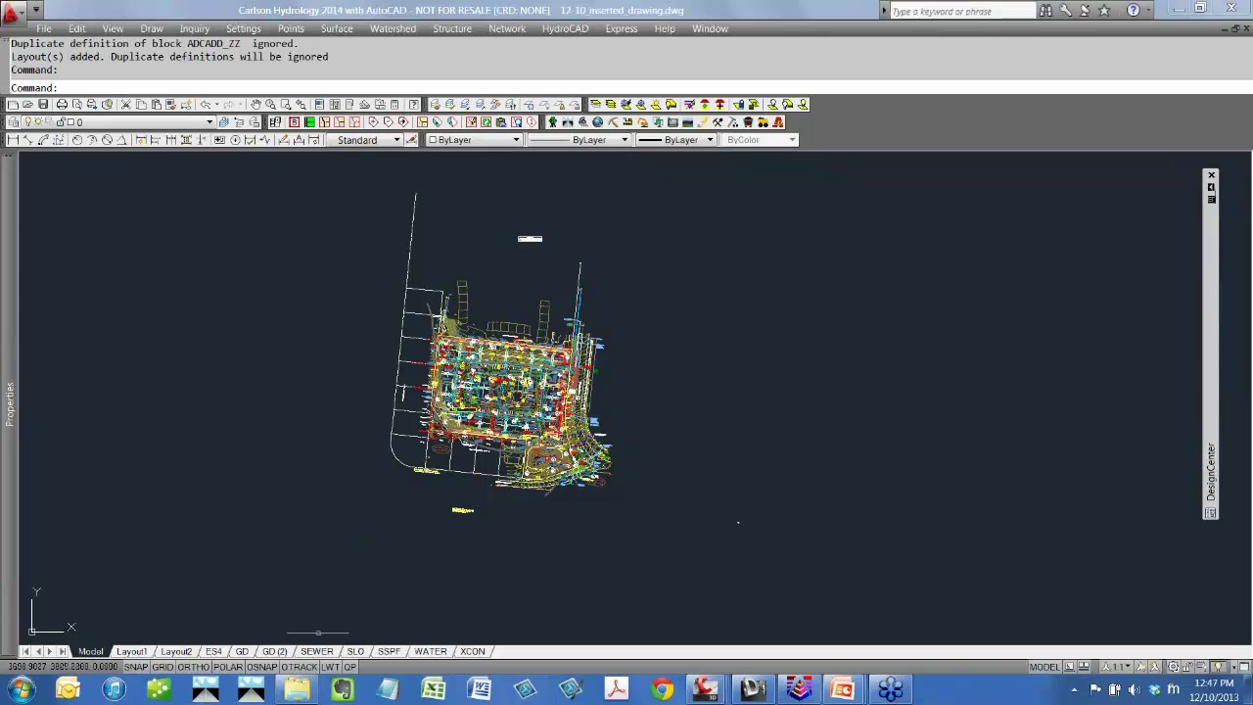
# Look through the added layouts ES4, GD, GD (2) and SEWER.
pyautogui.click(213, 650)
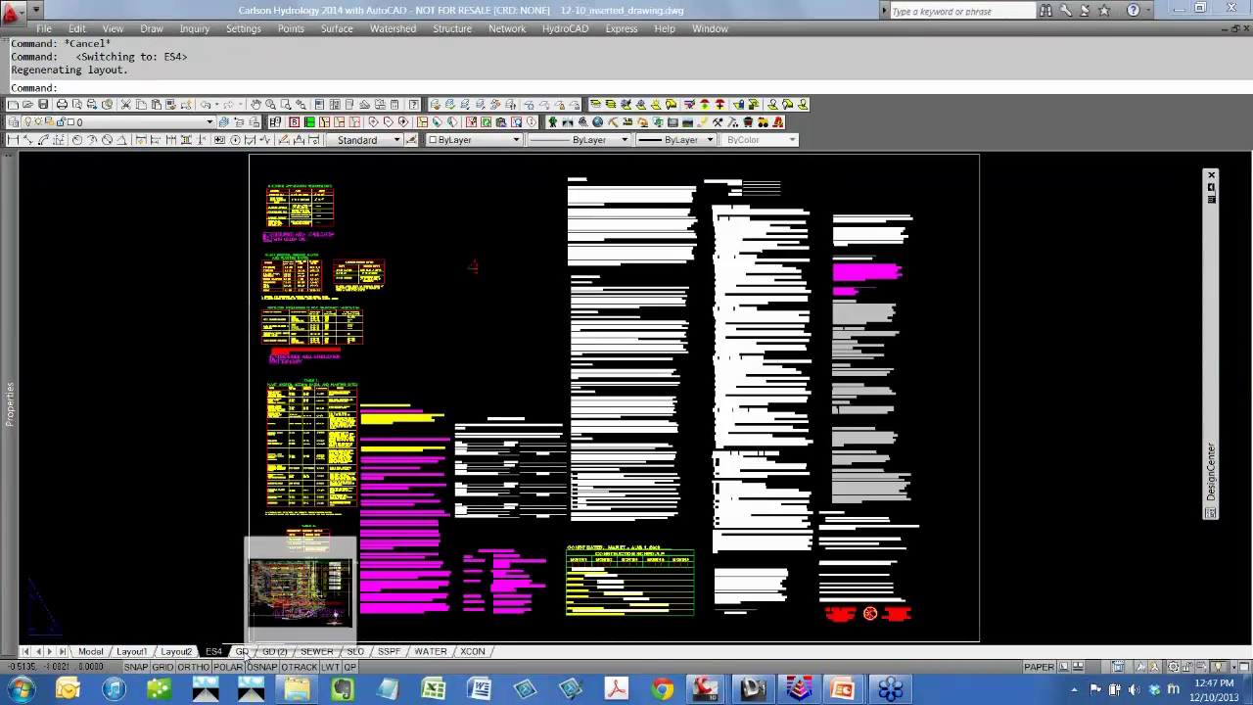
pyautogui.click(240, 651)
pyautogui.click(274, 651)
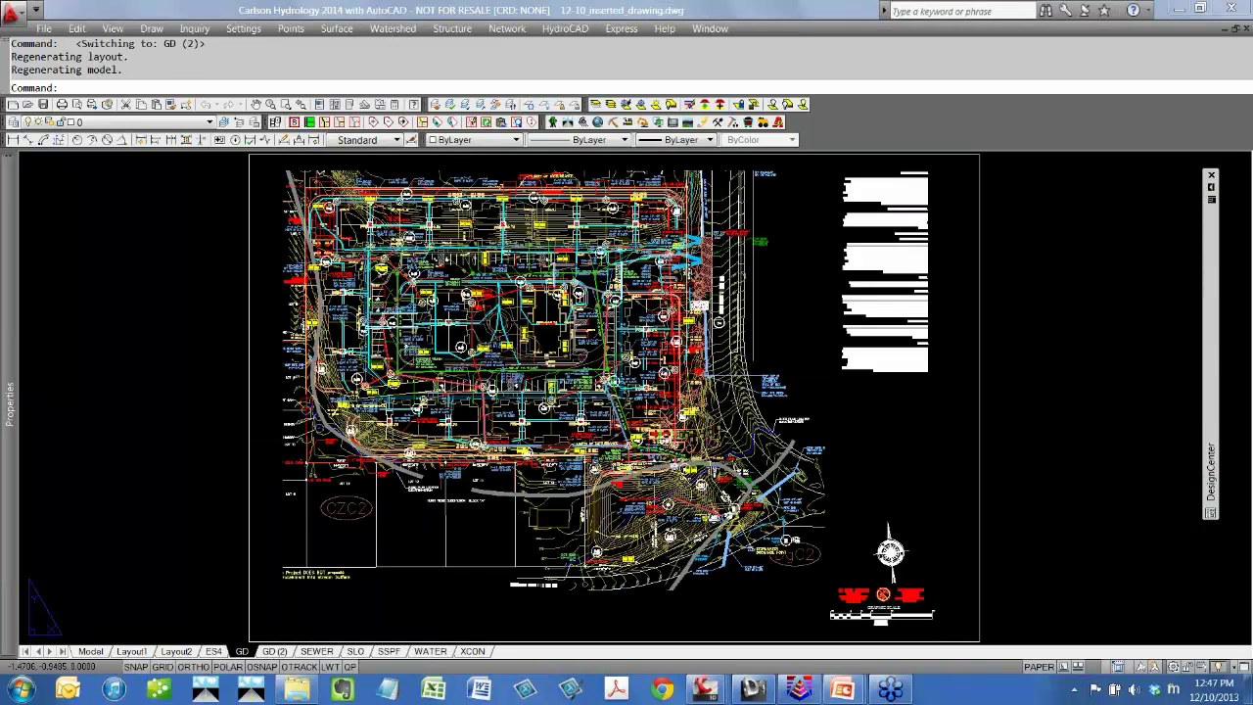
pyautogui.click(315, 651)
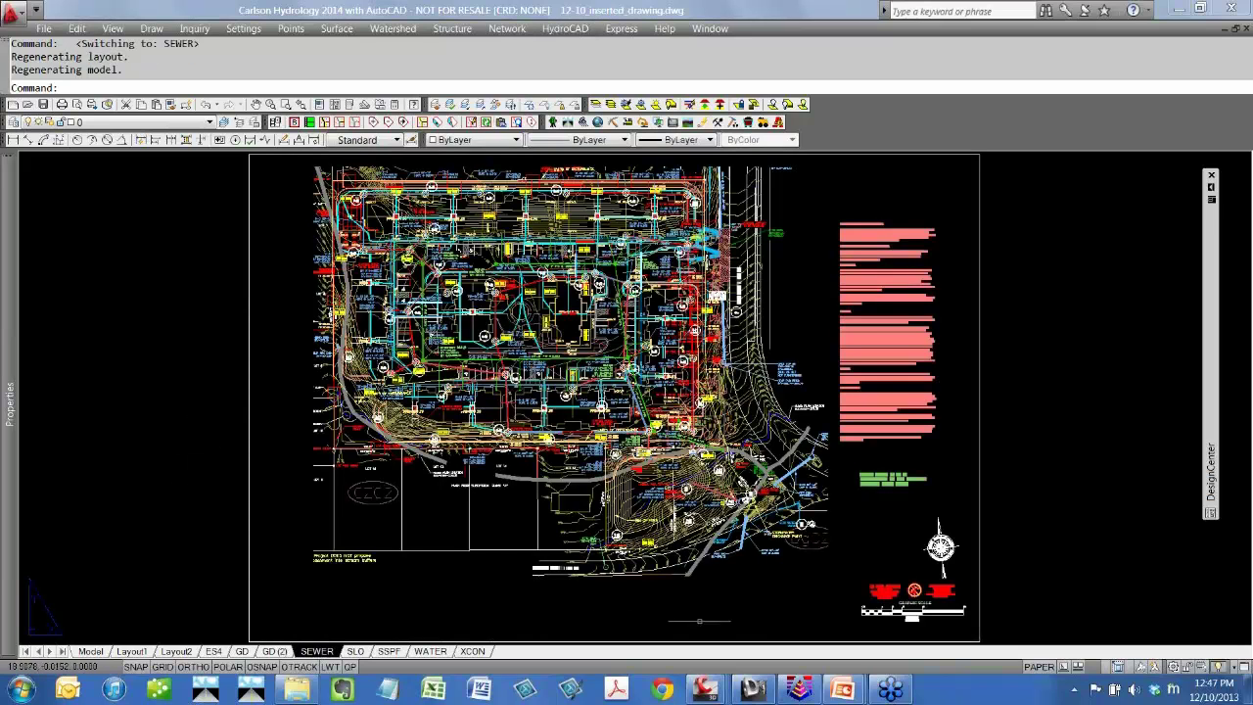
# Switch to the PowerPoint slide show and advance past the slide on recovering corrupt drawings that can't be opened.
pyautogui.moveTo(849, 691)
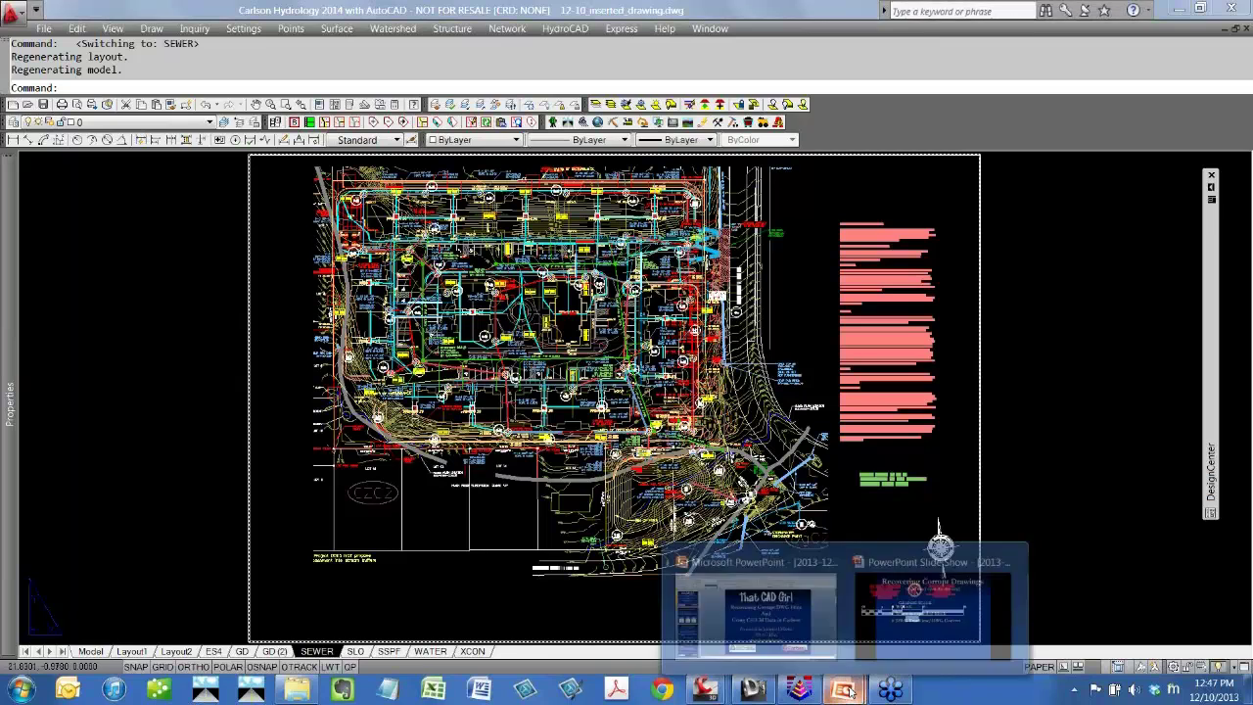
pyautogui.click(922, 622)
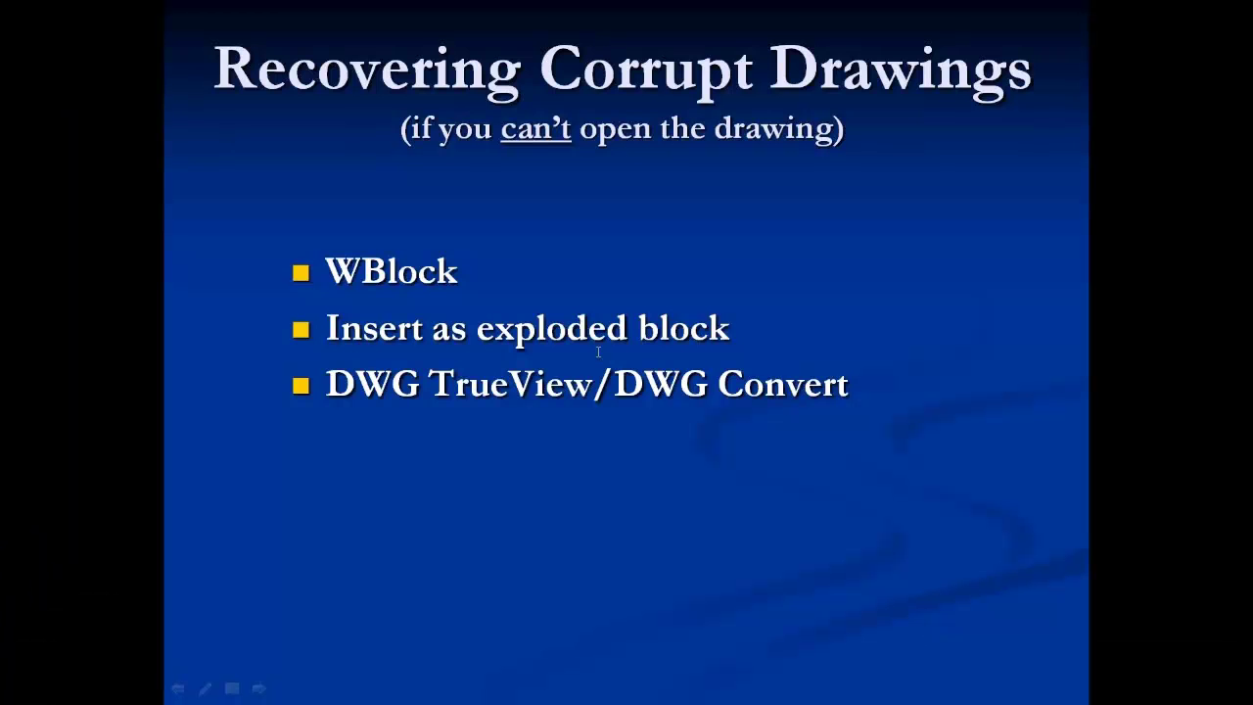
pyautogui.click(617, 359)
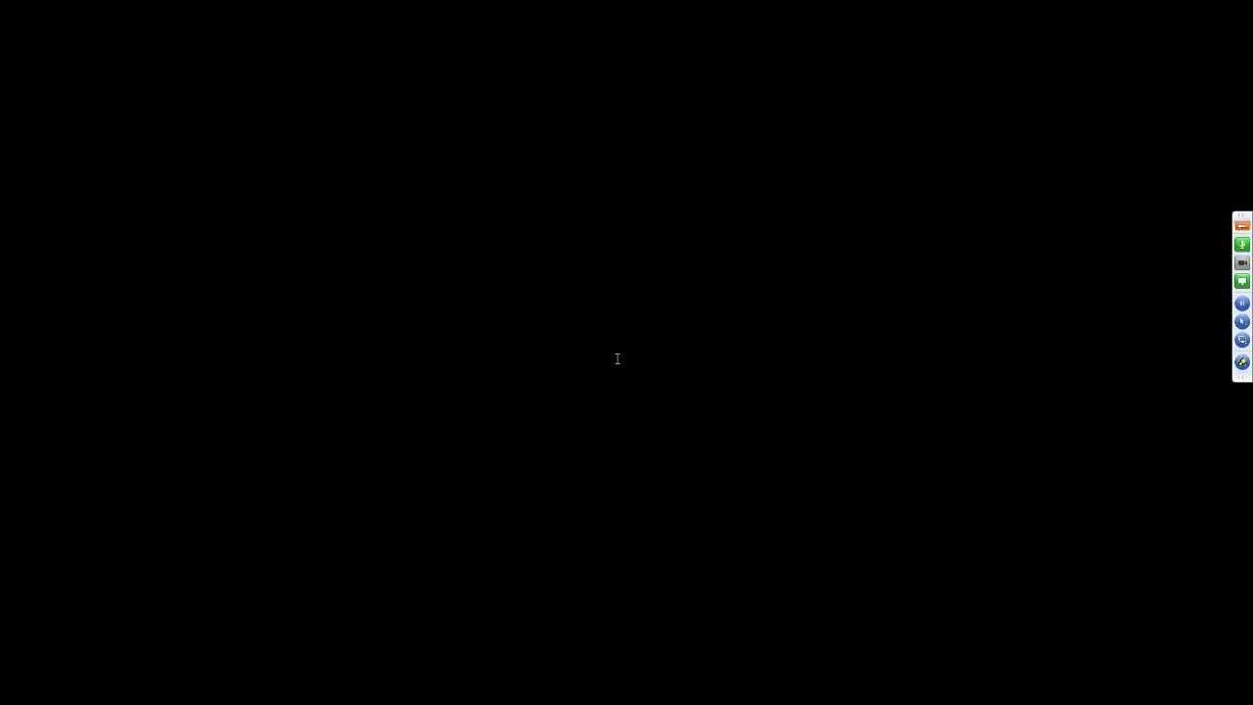
# Leave the slide show and add a "RecoverAll" bullet below "Recover" on the slide about drawings that can't be opened.
pyautogui.click(617, 359)
pyautogui.doubleClick(524, 335)
pyautogui.write('Recover')
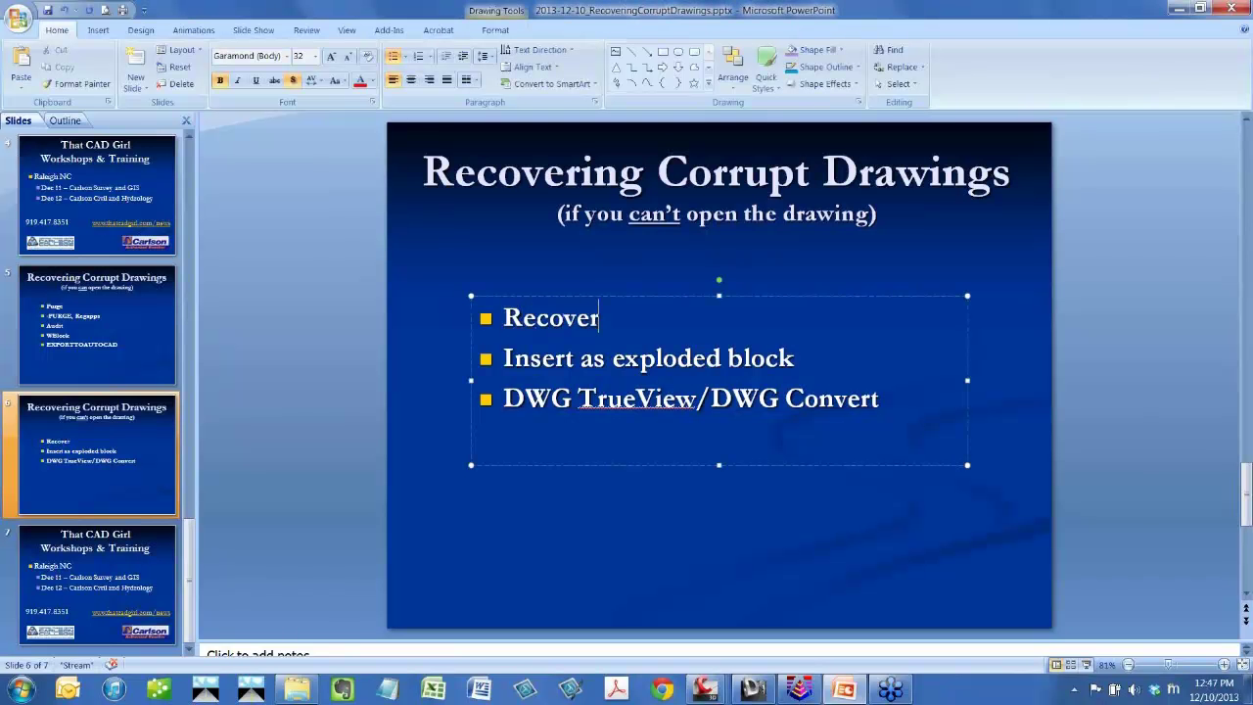
pyautogui.press('Return')
pyautogui.write('RecoverAll')
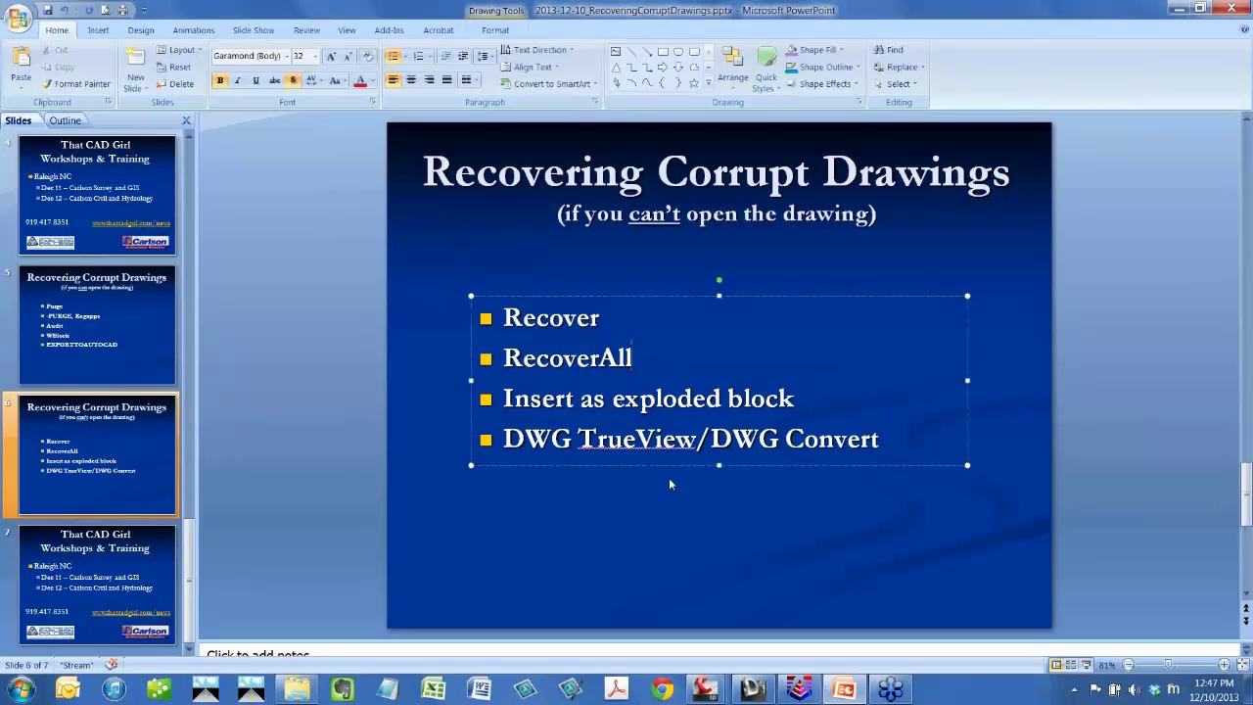
pyautogui.click(692, 528)
# Switch to the Carlson Hydrology 2014 window and close 12-10_inserted_drawing.dwg.
pyautogui.moveTo(827, 690)
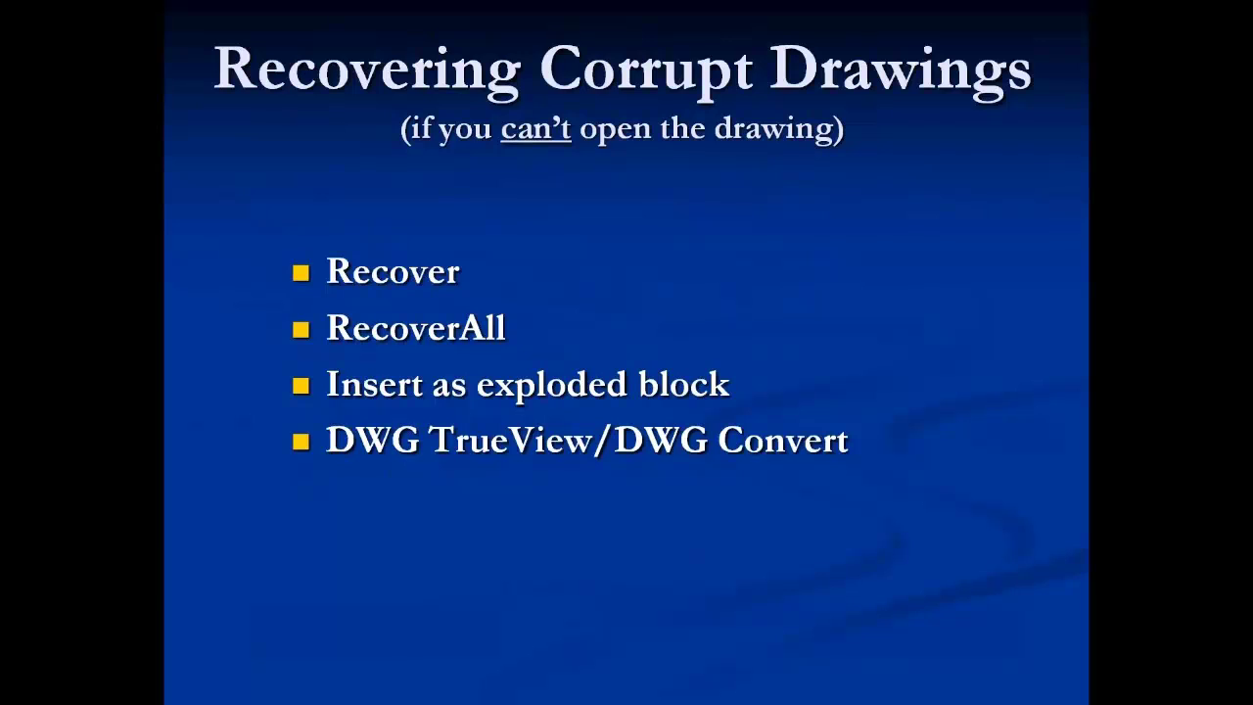
pyautogui.press('super')
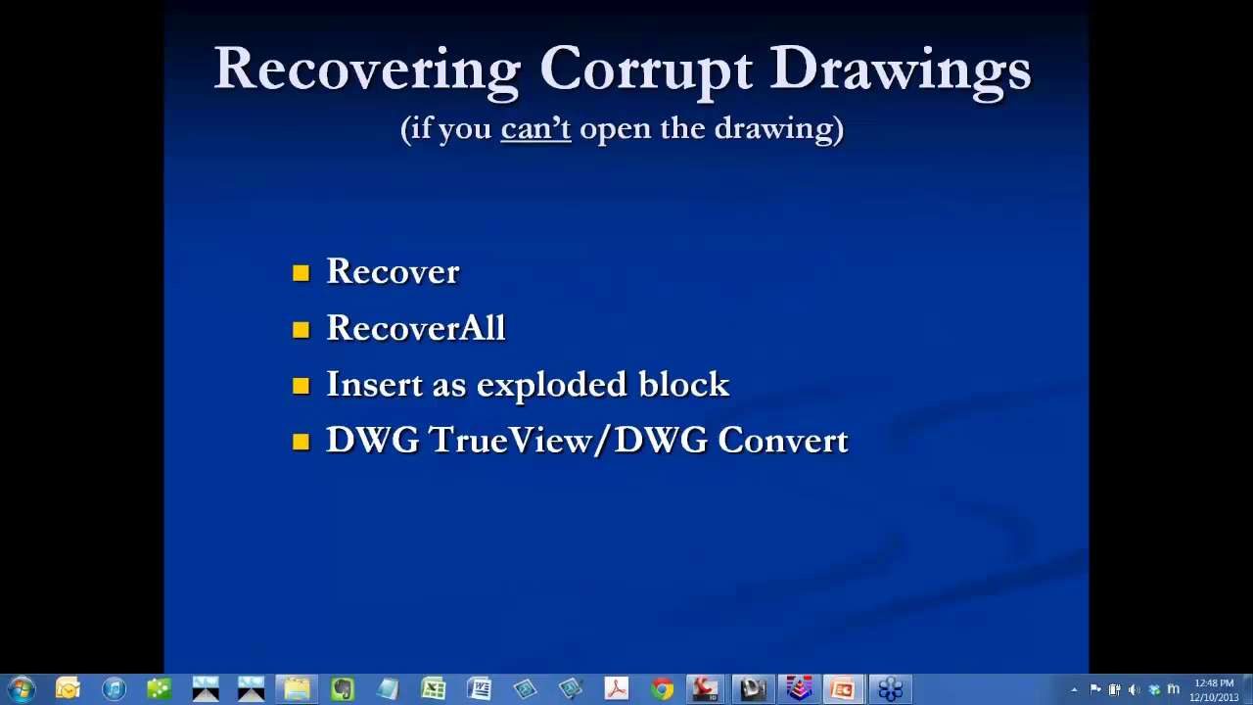
pyautogui.click(798, 690)
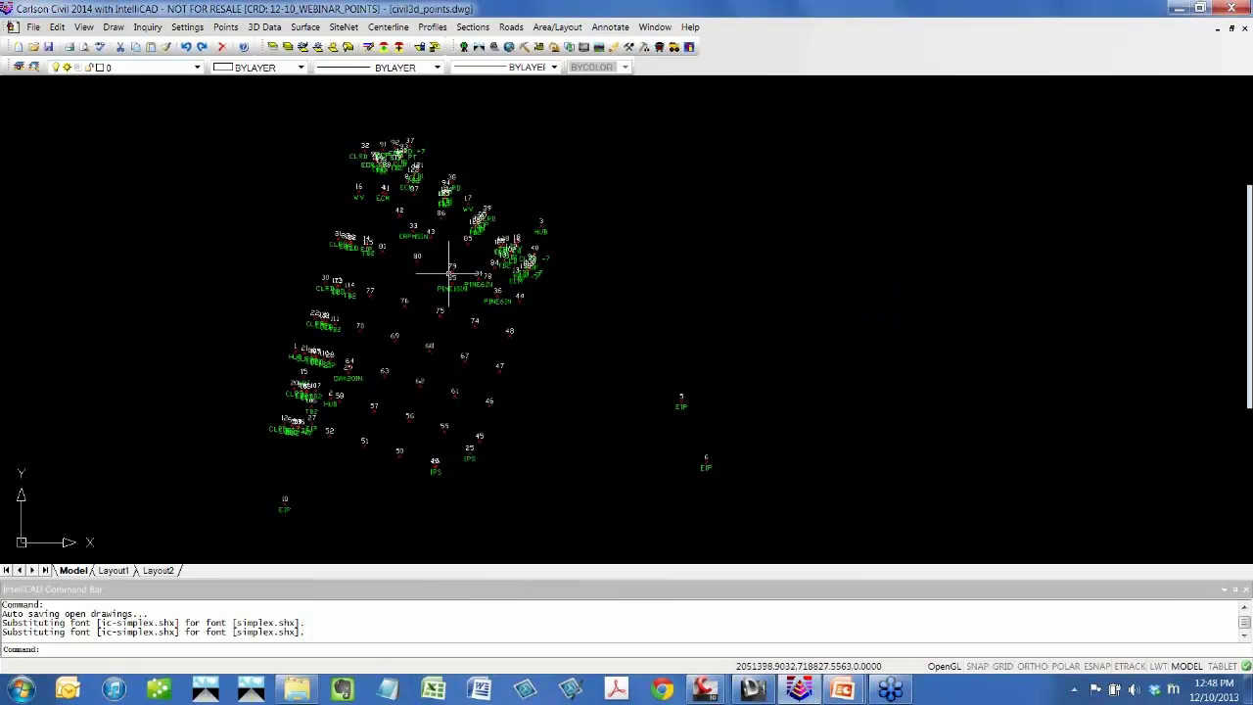
pyautogui.click(718, 694)
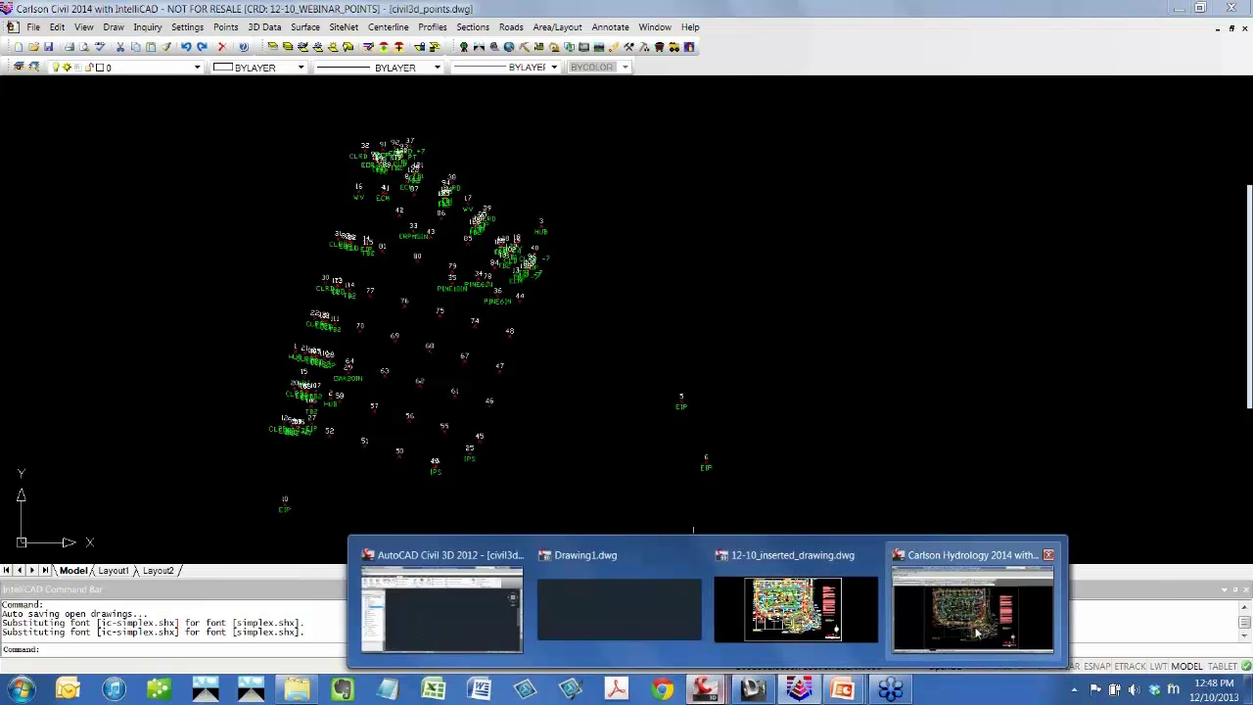
pyautogui.click(976, 634)
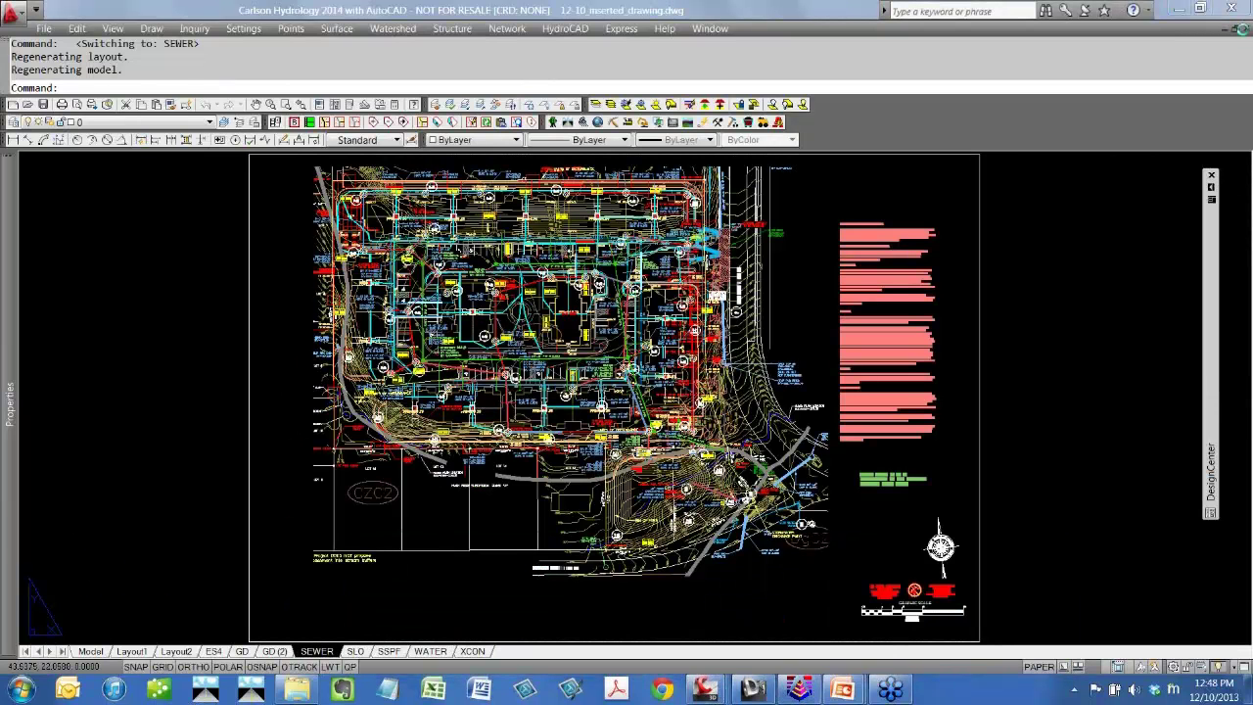
pyautogui.click(620, 389)
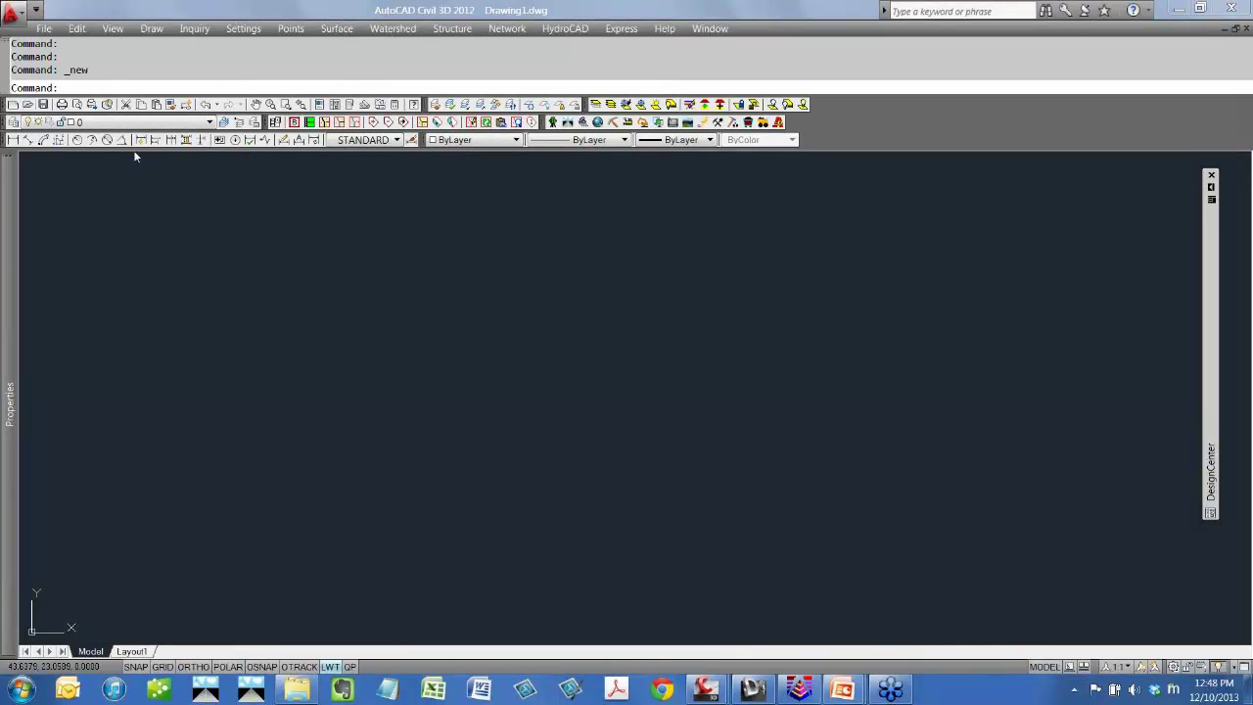
# Recover RecoveringCorruptDWGs.dwg from the 02_RecoveringCorruptDrawings folder, and close the recovery report and text window.
pyautogui.click(44, 29)
pyautogui.moveTo(97, 311)
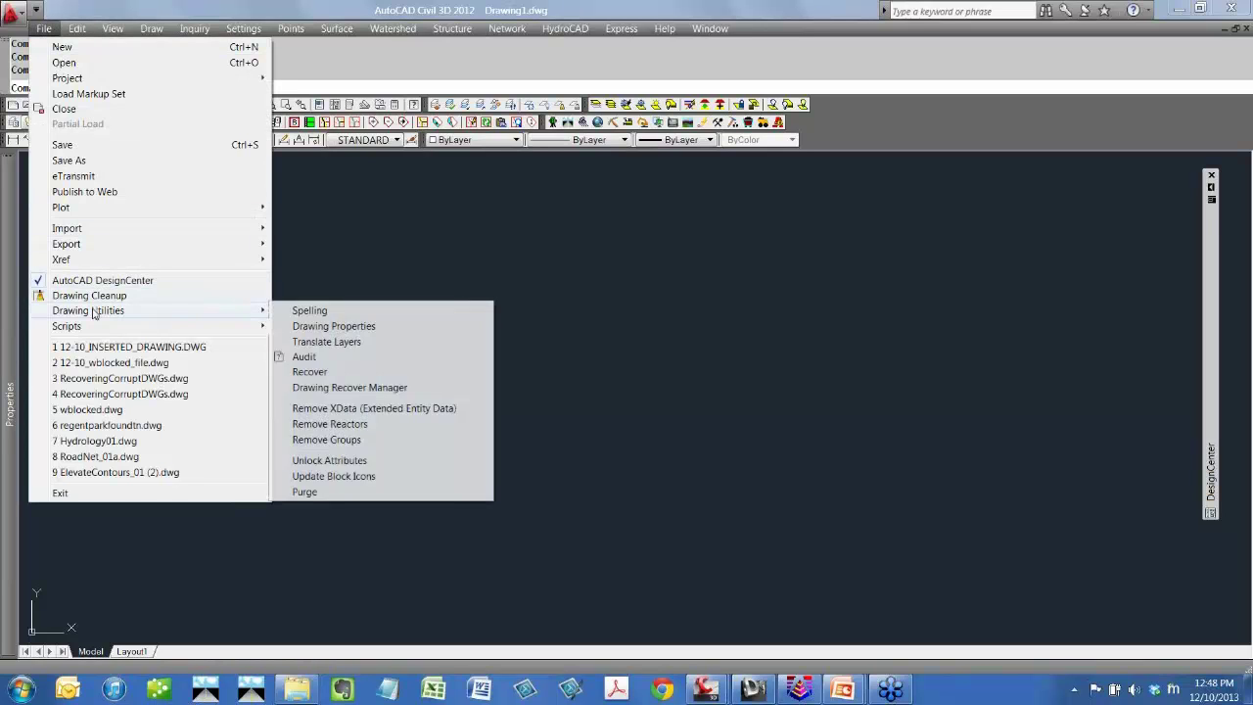
pyautogui.click(311, 372)
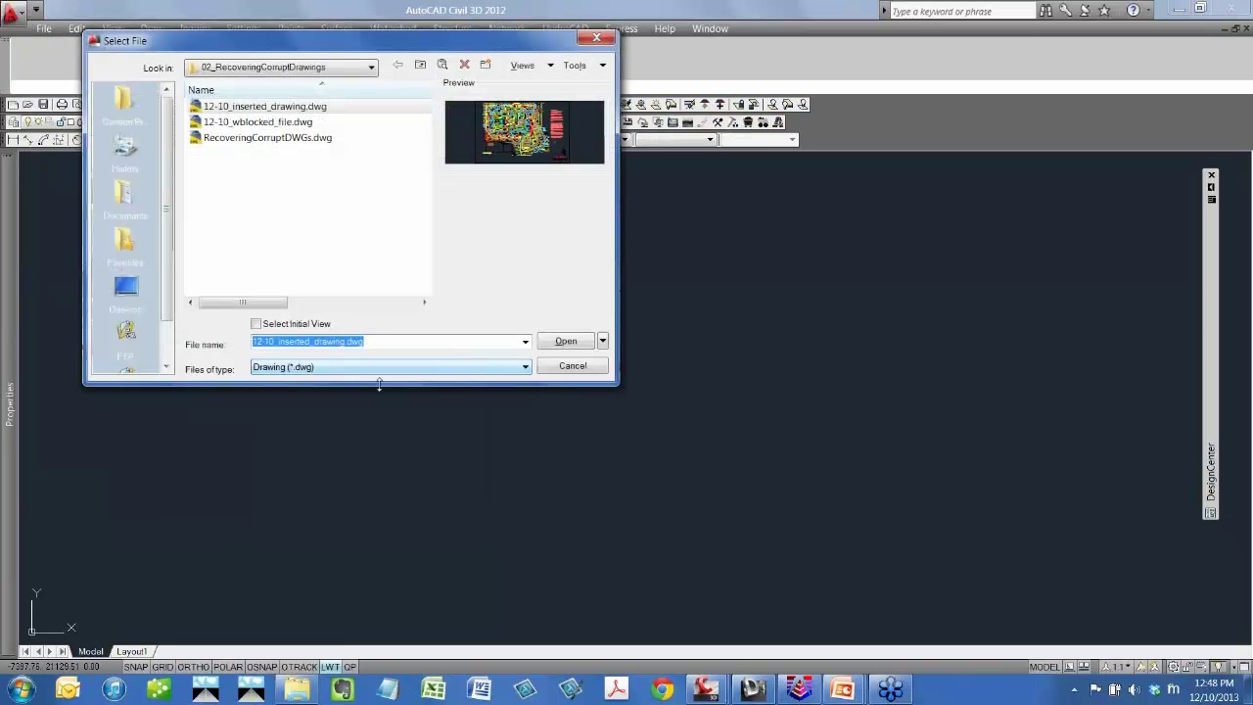
pyautogui.click(290, 137)
pyautogui.click(567, 342)
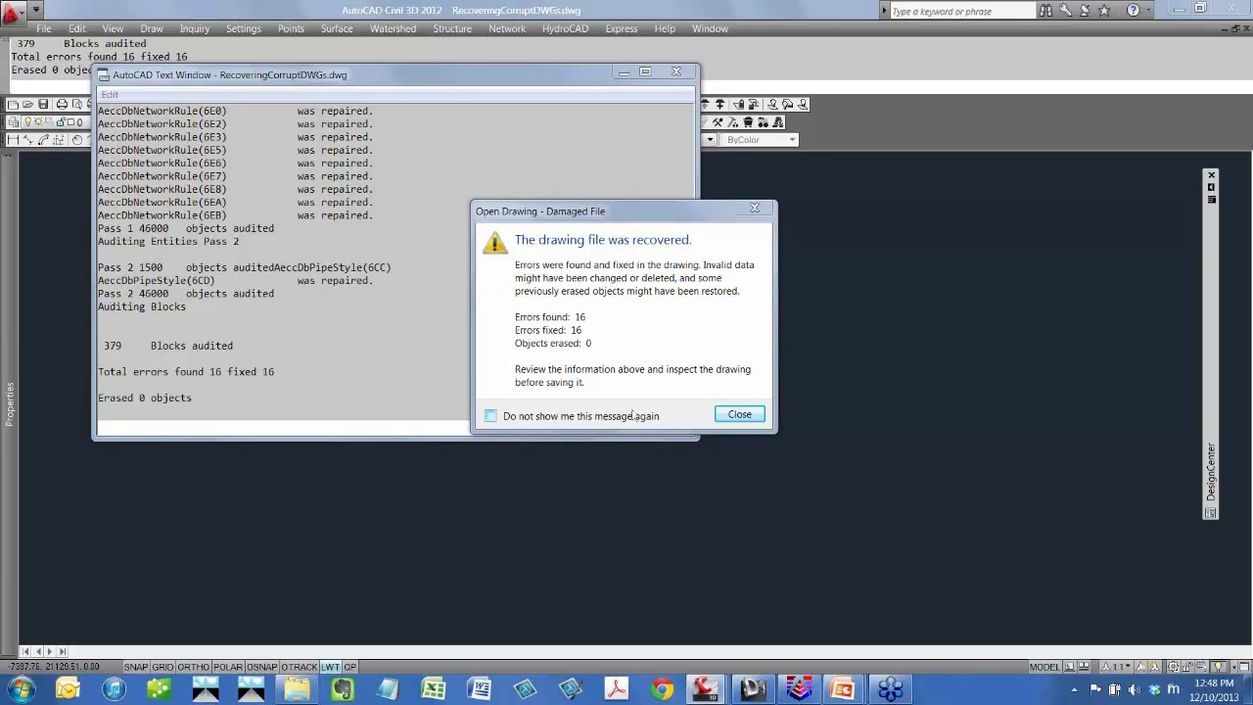
pyautogui.click(743, 417)
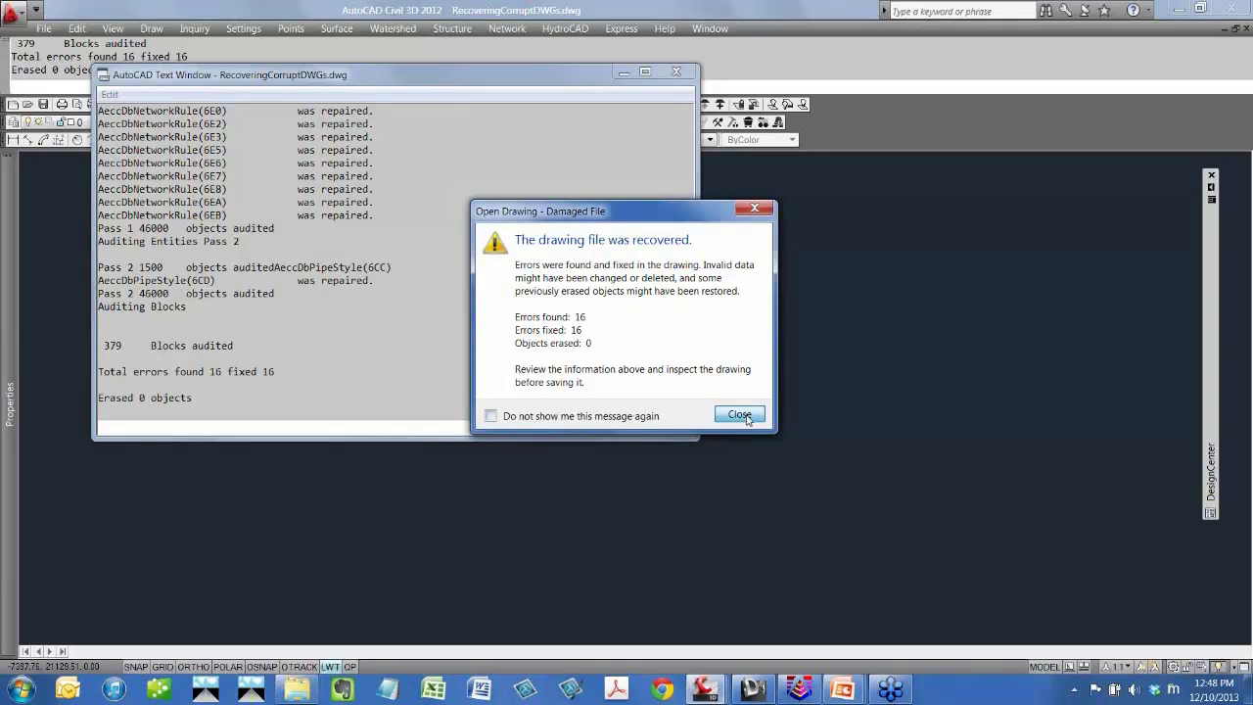
pyautogui.click(746, 418)
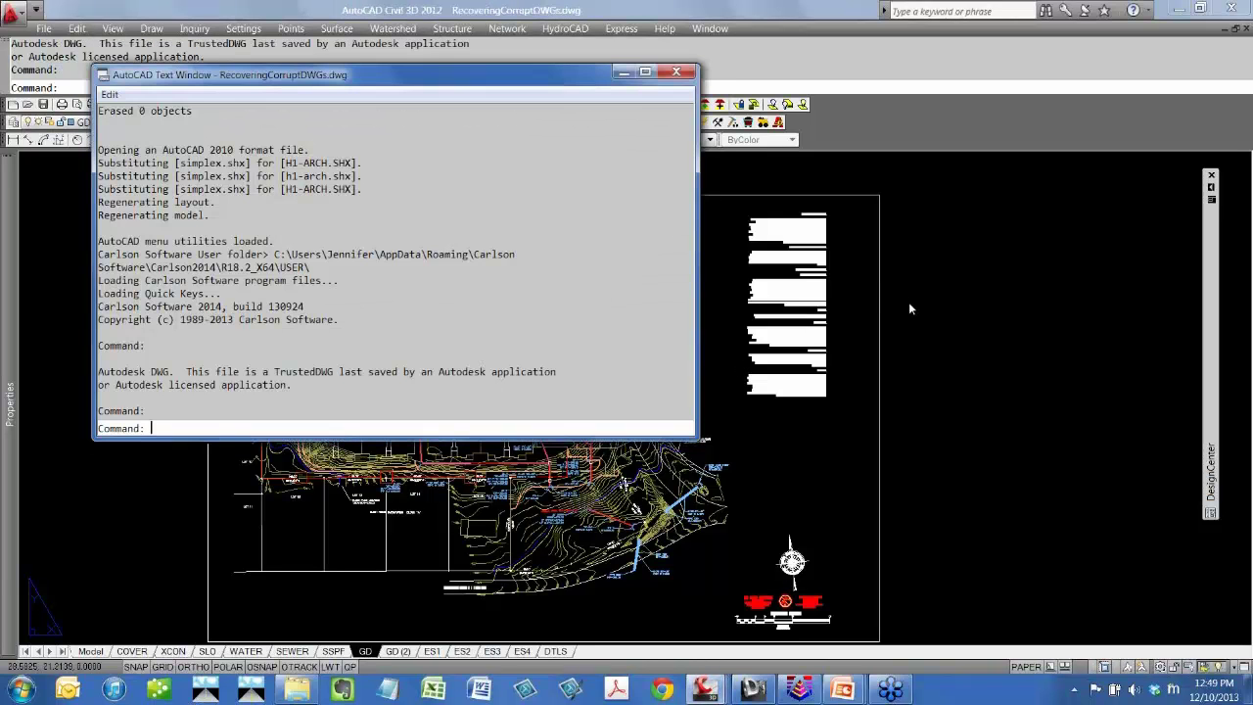
pyautogui.click(677, 73)
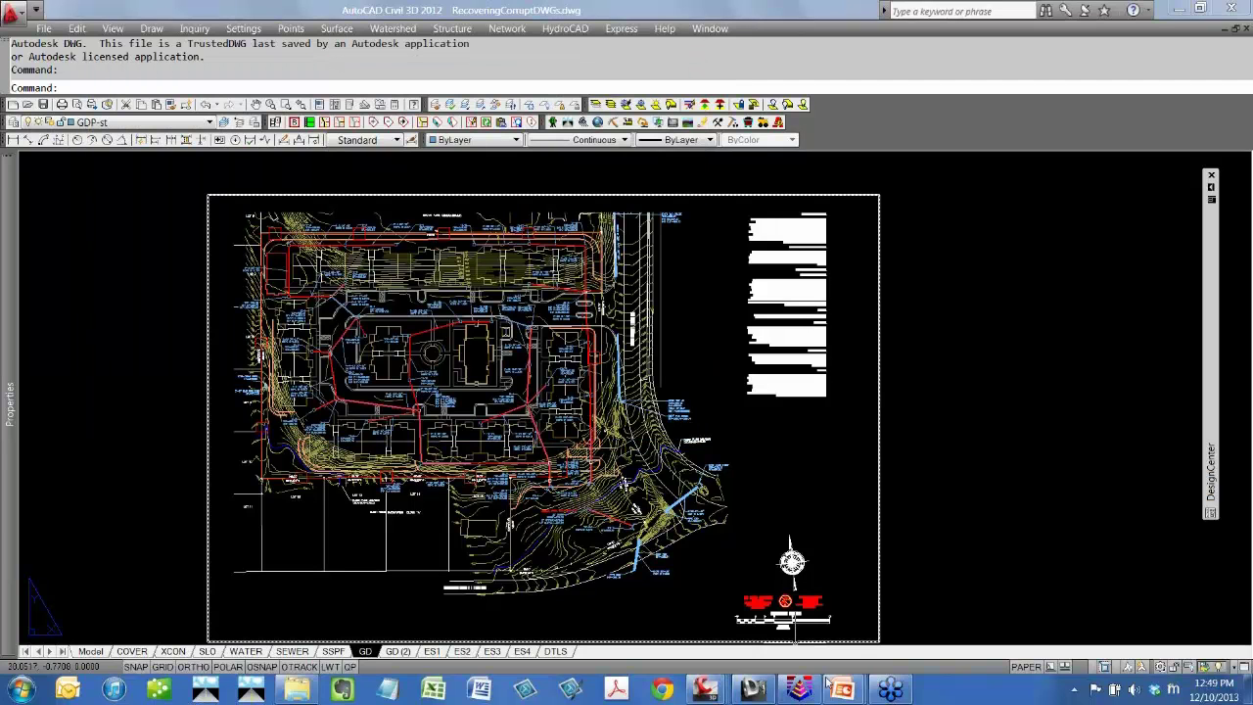
# Return to the recovery slide, switch to DWG TrueView 2013 and maximize its window.
pyautogui.moveTo(853, 694)
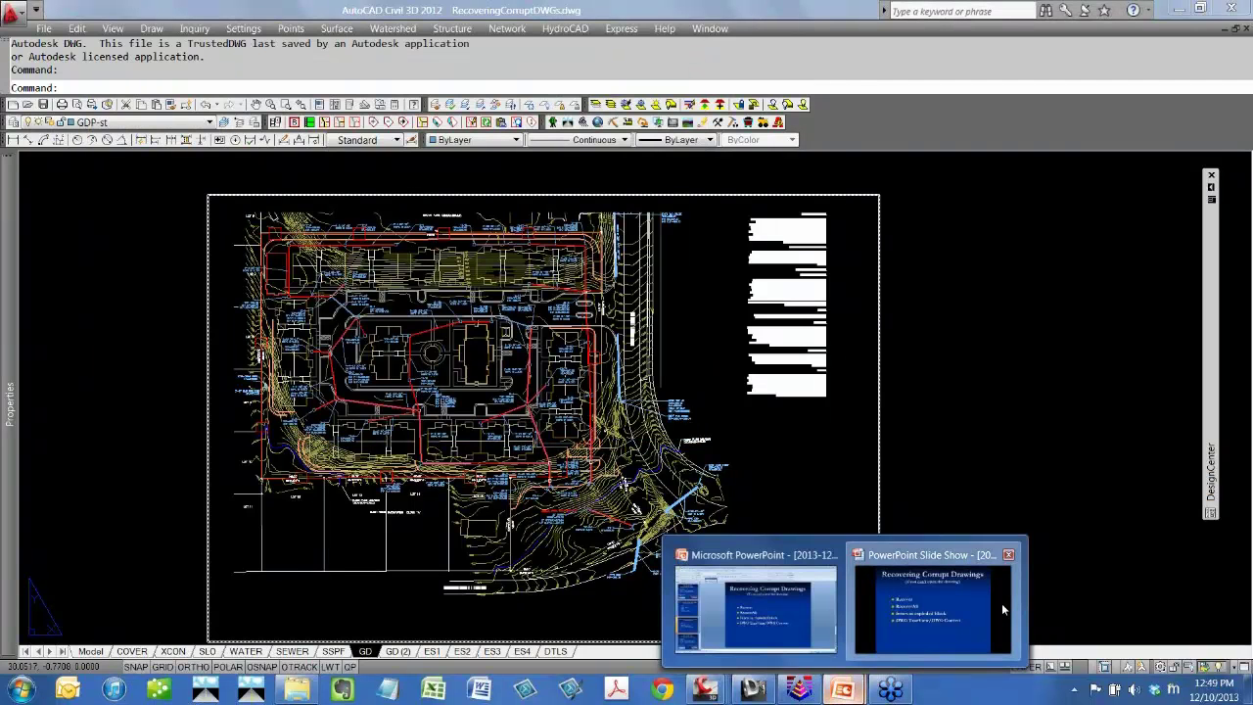
pyautogui.click(1001, 603)
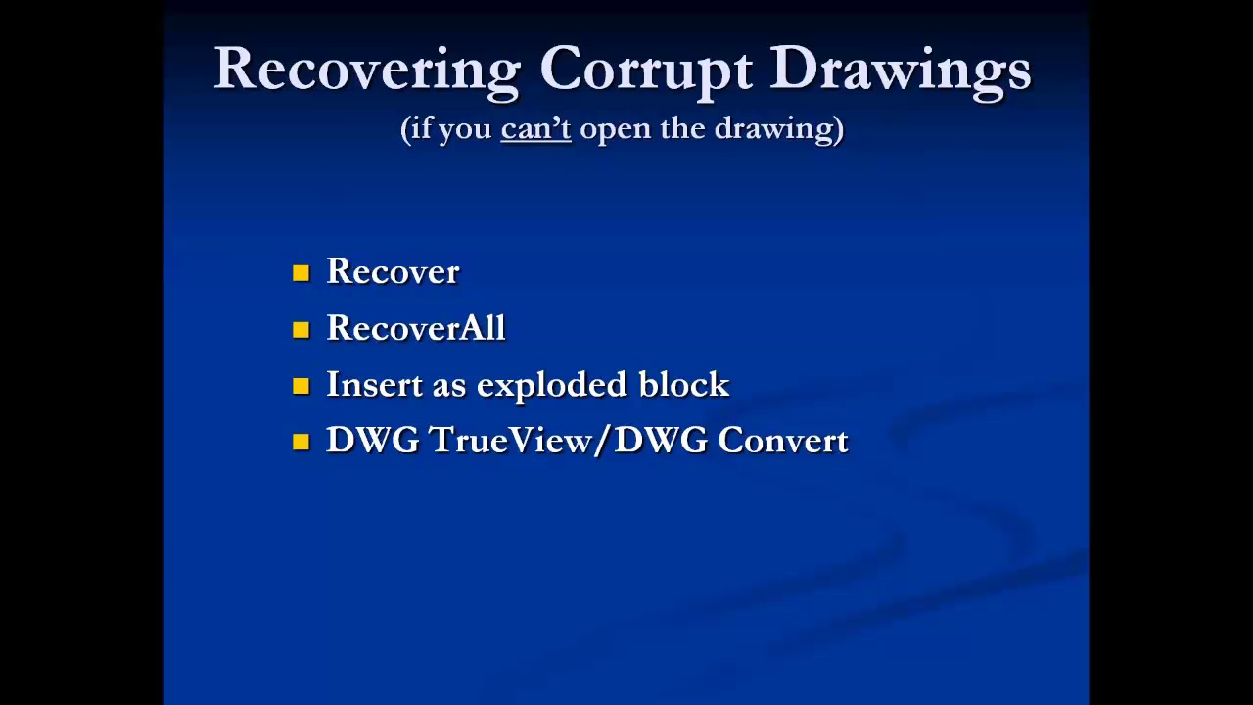
pyautogui.press('super')
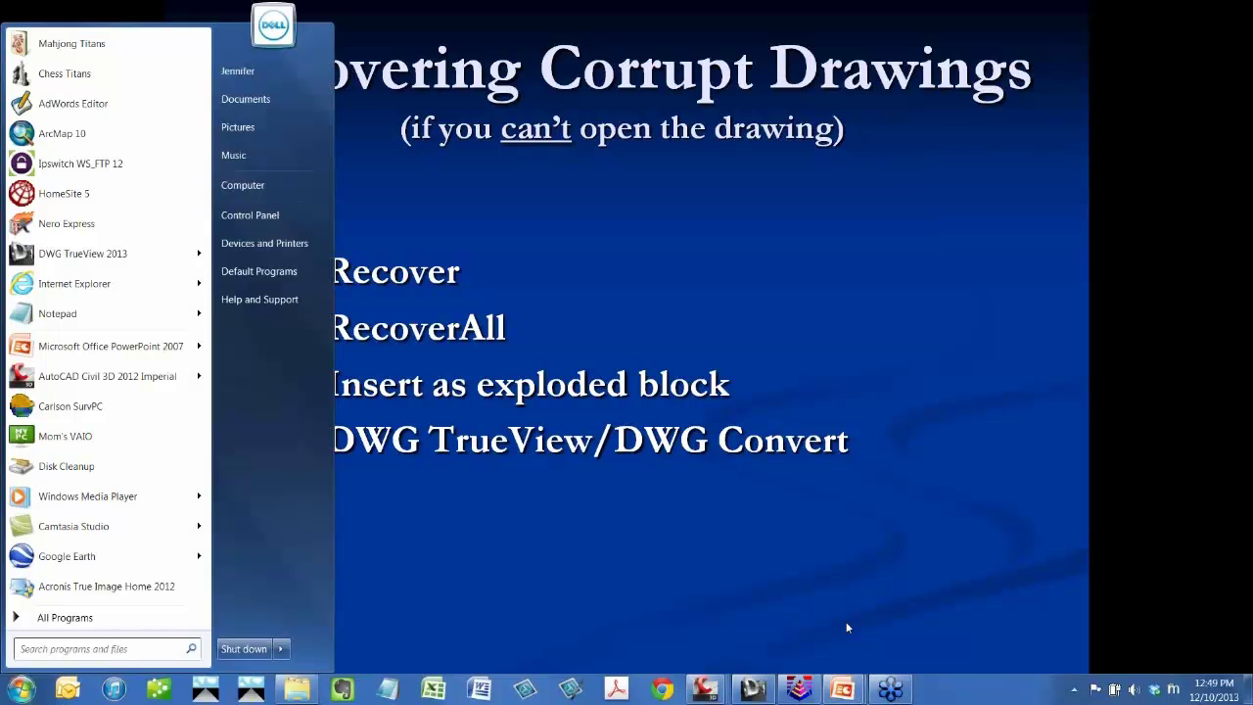
pyautogui.click(752, 690)
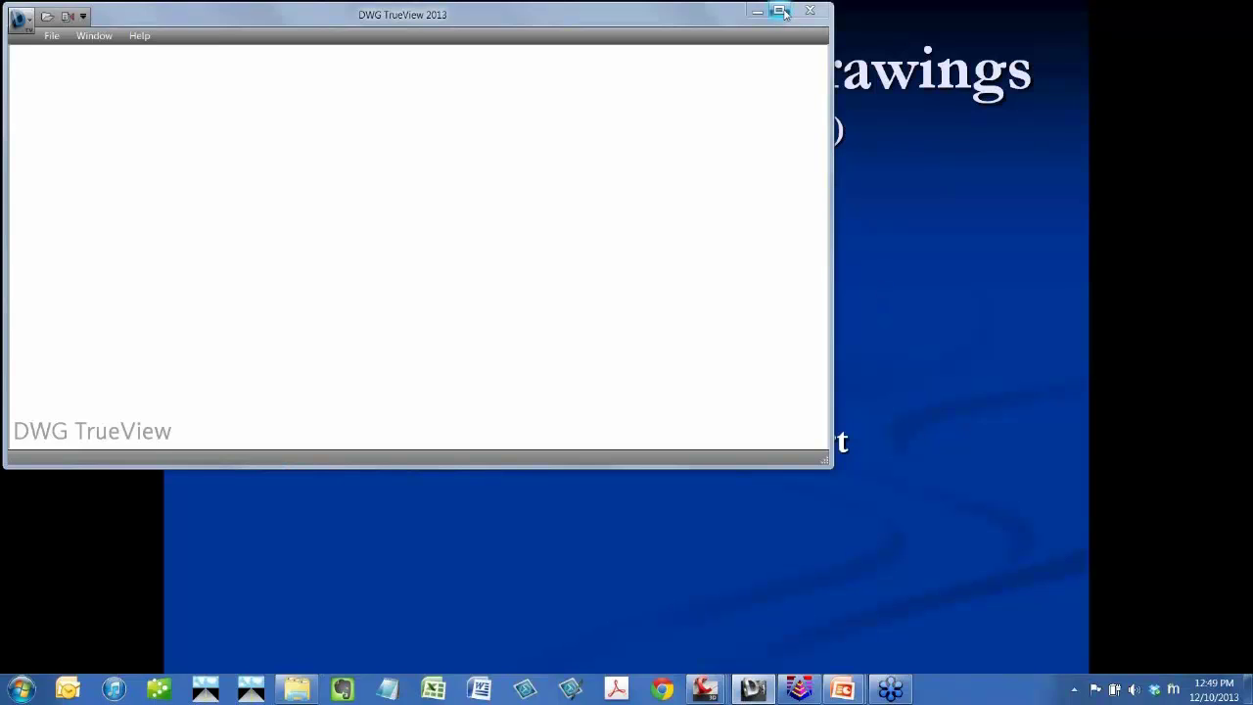
pyautogui.click(780, 11)
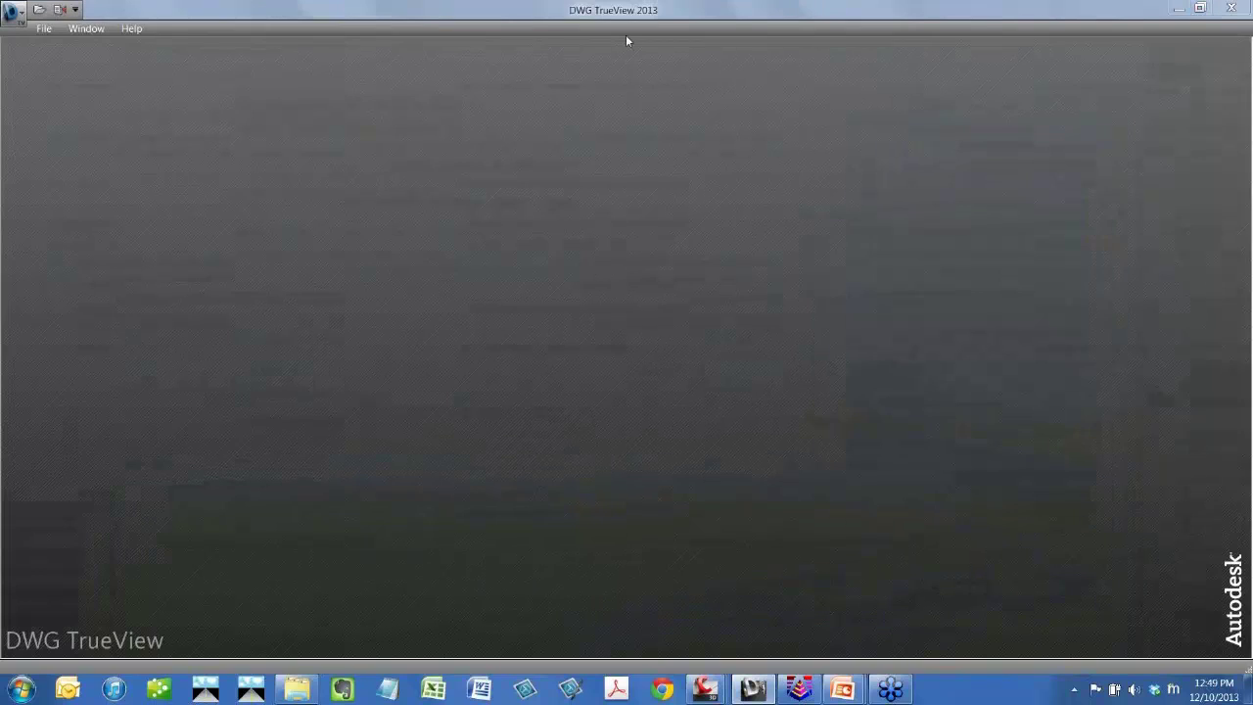
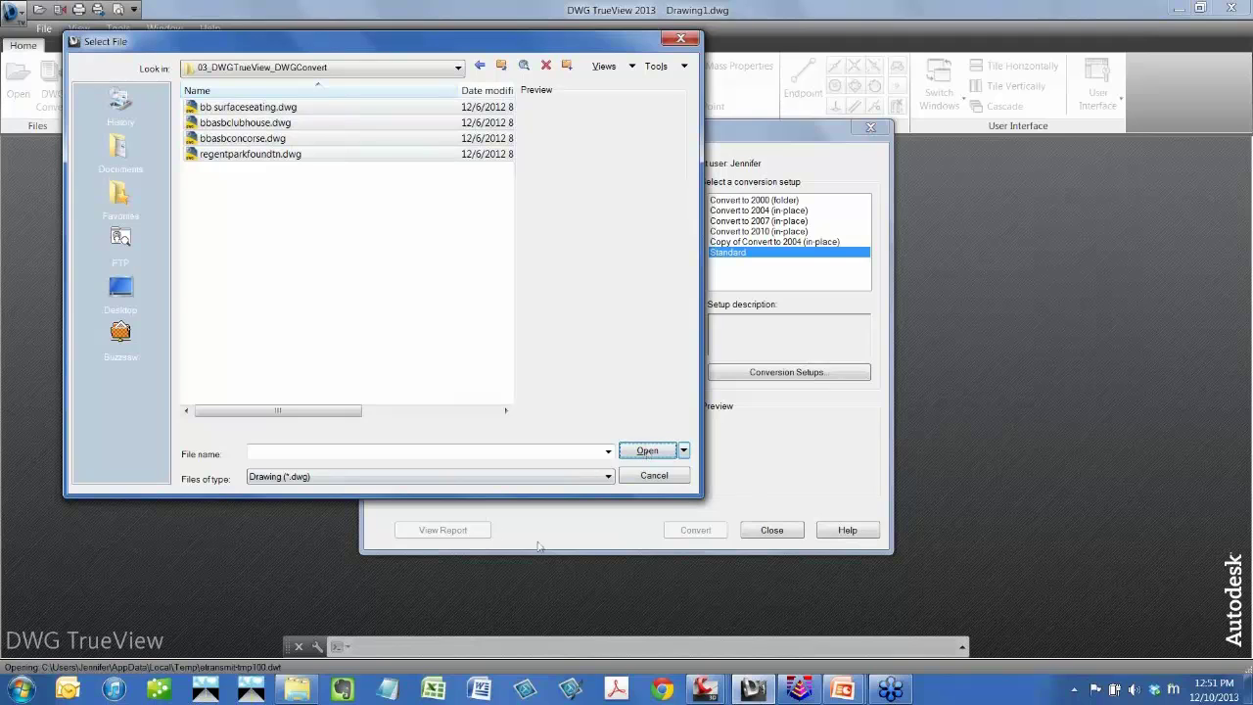
# Cancel the file selection and start a new conversion list with bb surfaceseating.dwg from Carlson Projects\12-10_CarlsonWebinar\03_DWGTrueView_DWGConvert.
pyautogui.click(671, 478)
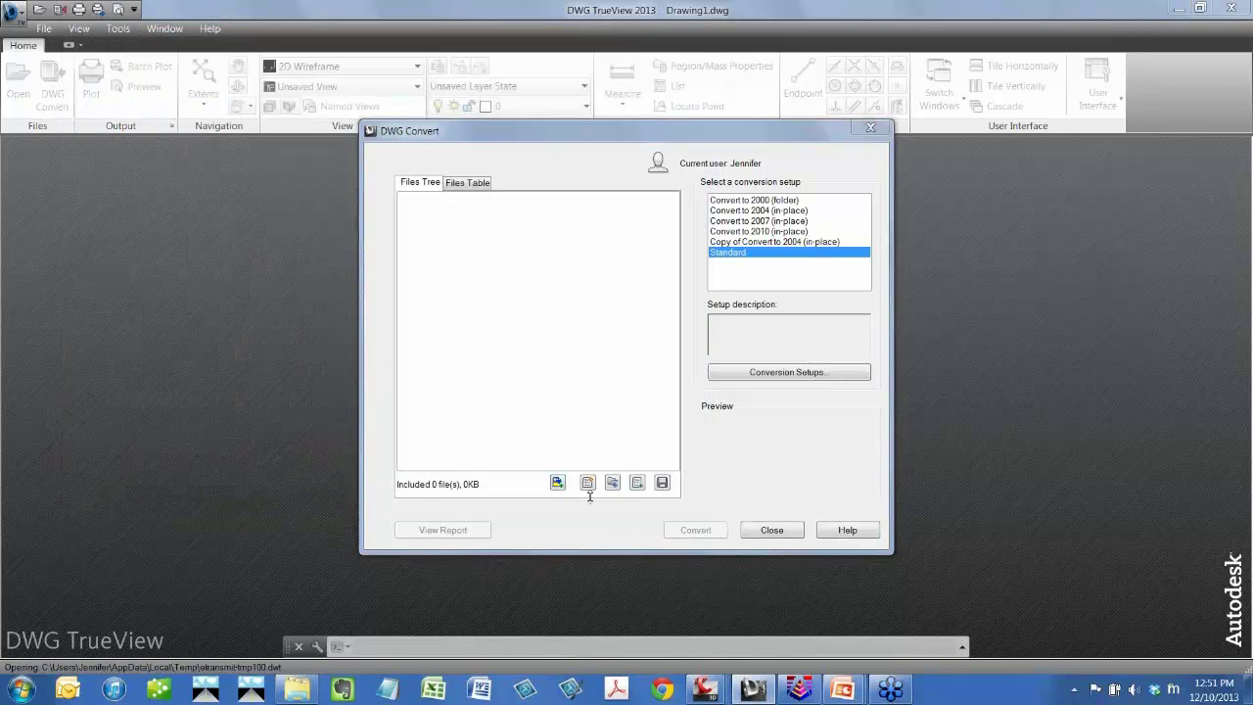
pyautogui.click(587, 482)
pyautogui.click(323, 68)
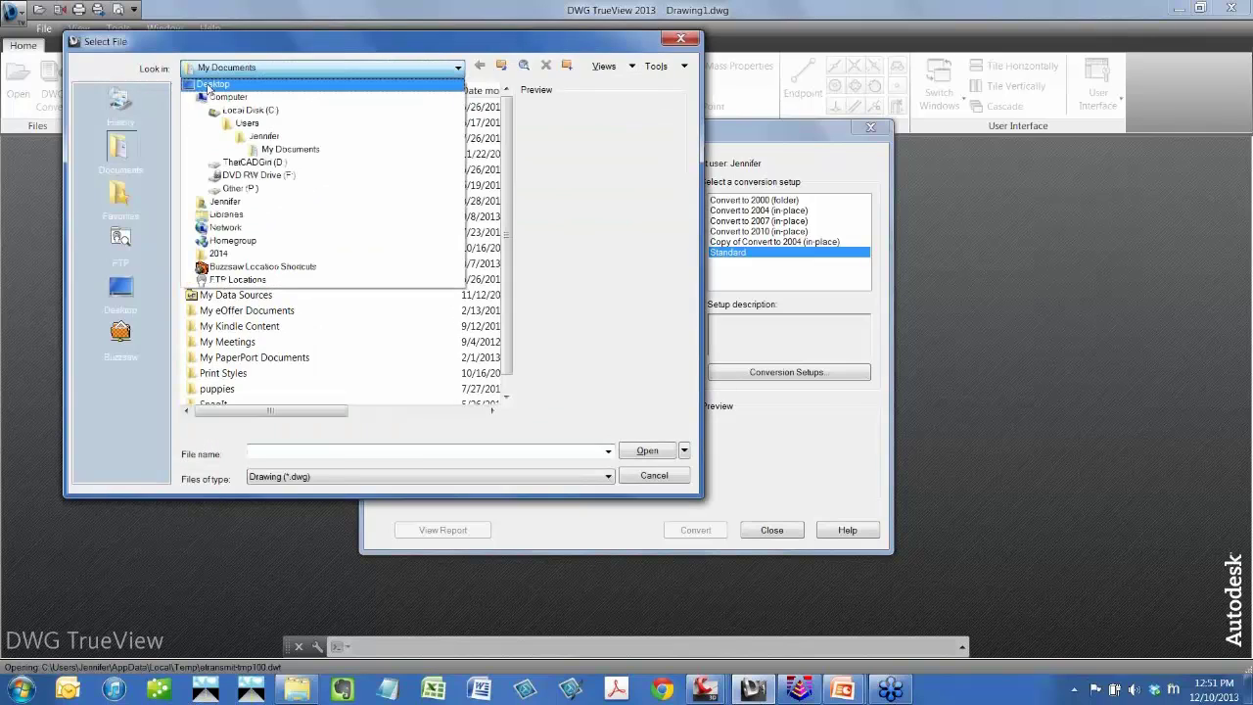
pyautogui.click(243, 118)
pyautogui.doubleClick(217, 123)
pyautogui.doubleClick(217, 108)
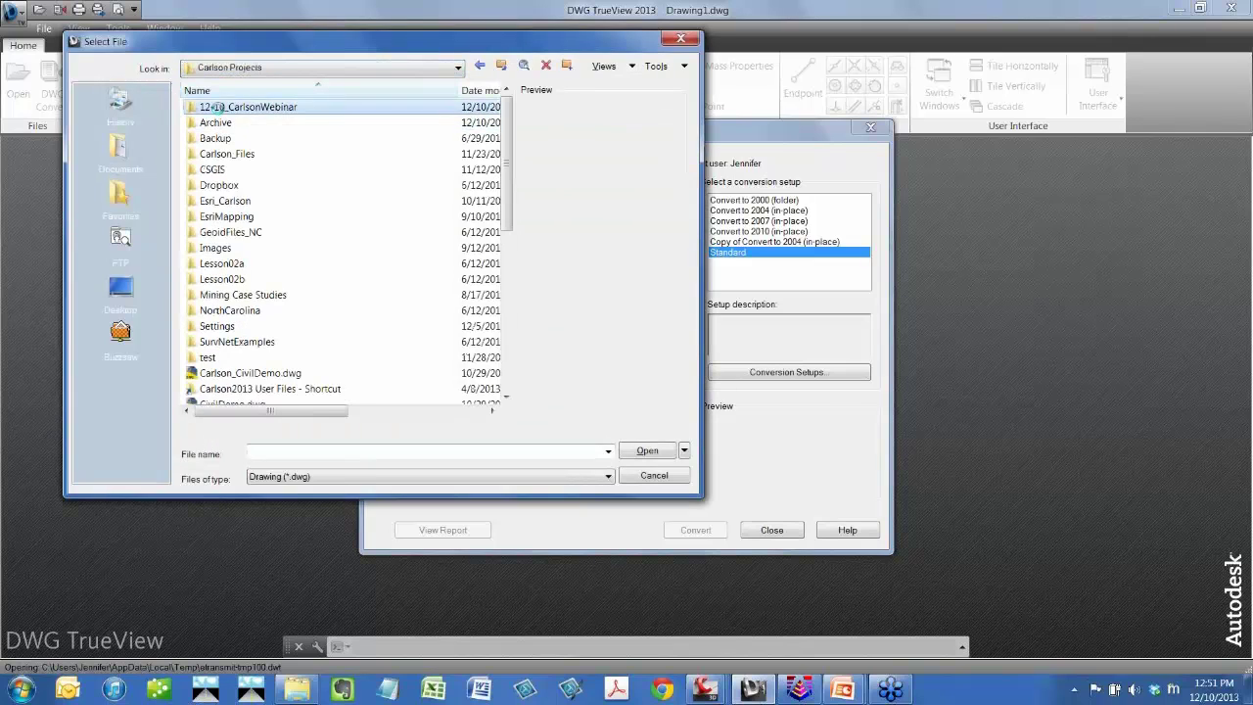
pyautogui.doubleClick(235, 140)
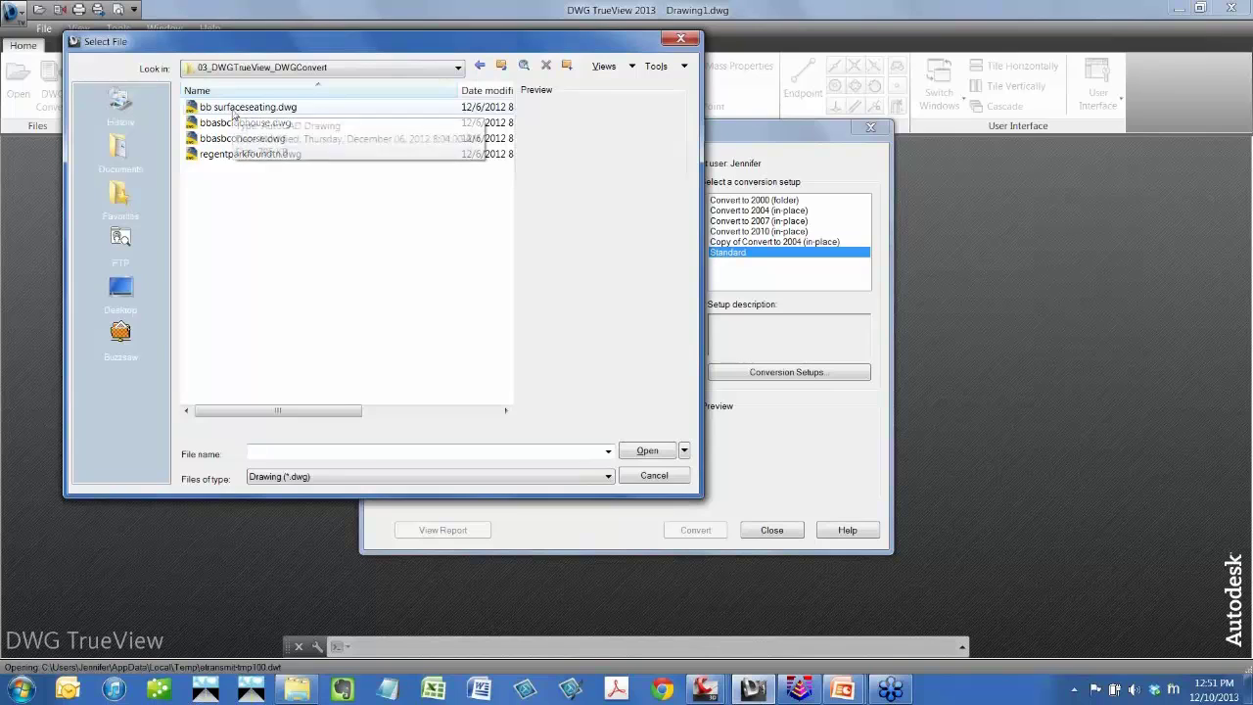
pyautogui.moveTo(234, 173); pyautogui.dragTo(227, 102)
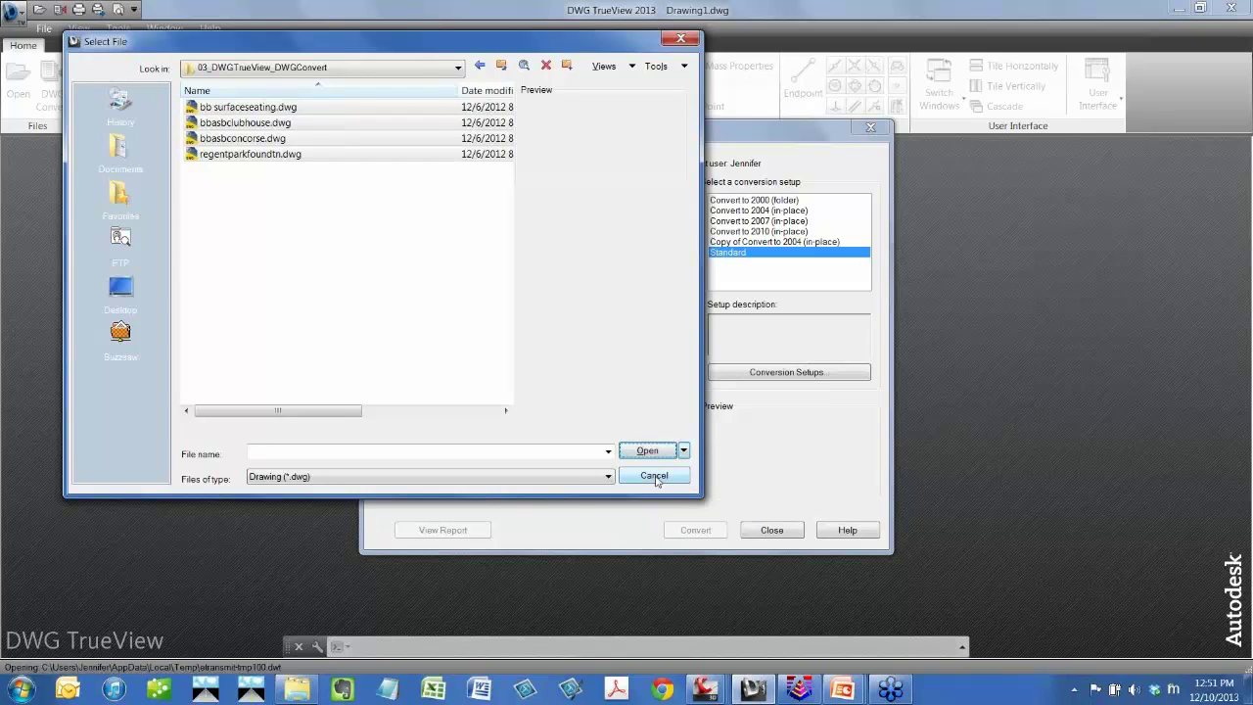
pyautogui.click(259, 210)
pyautogui.click(258, 110)
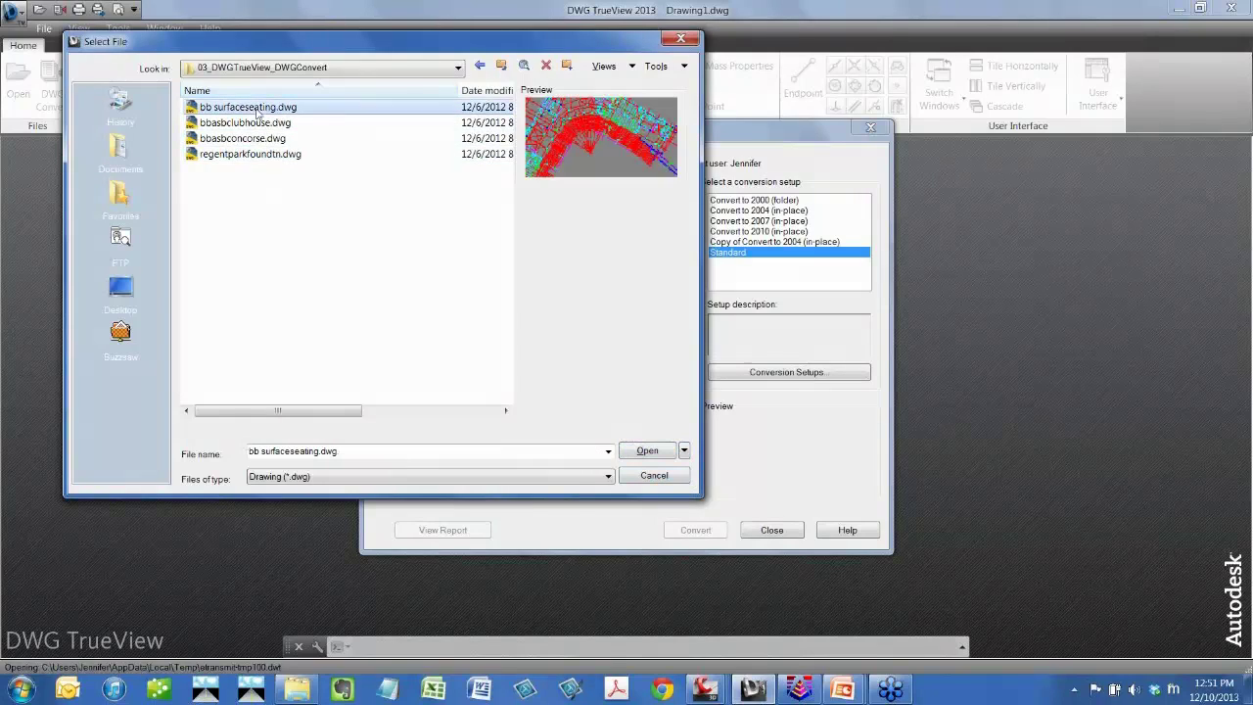
pyautogui.click(622, 450)
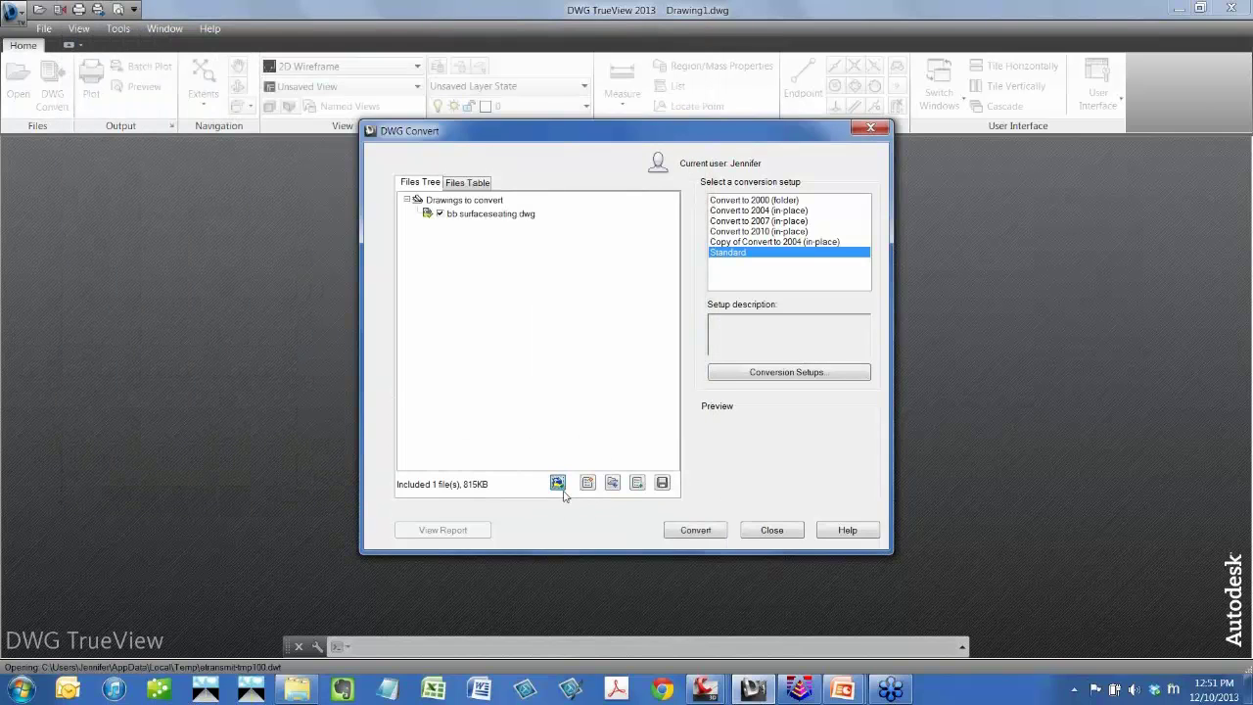
# Add bbasbclubhouse.dwg and bbasbconcorse.dwg to the list of drawings to convert.
pyautogui.click(557, 482)
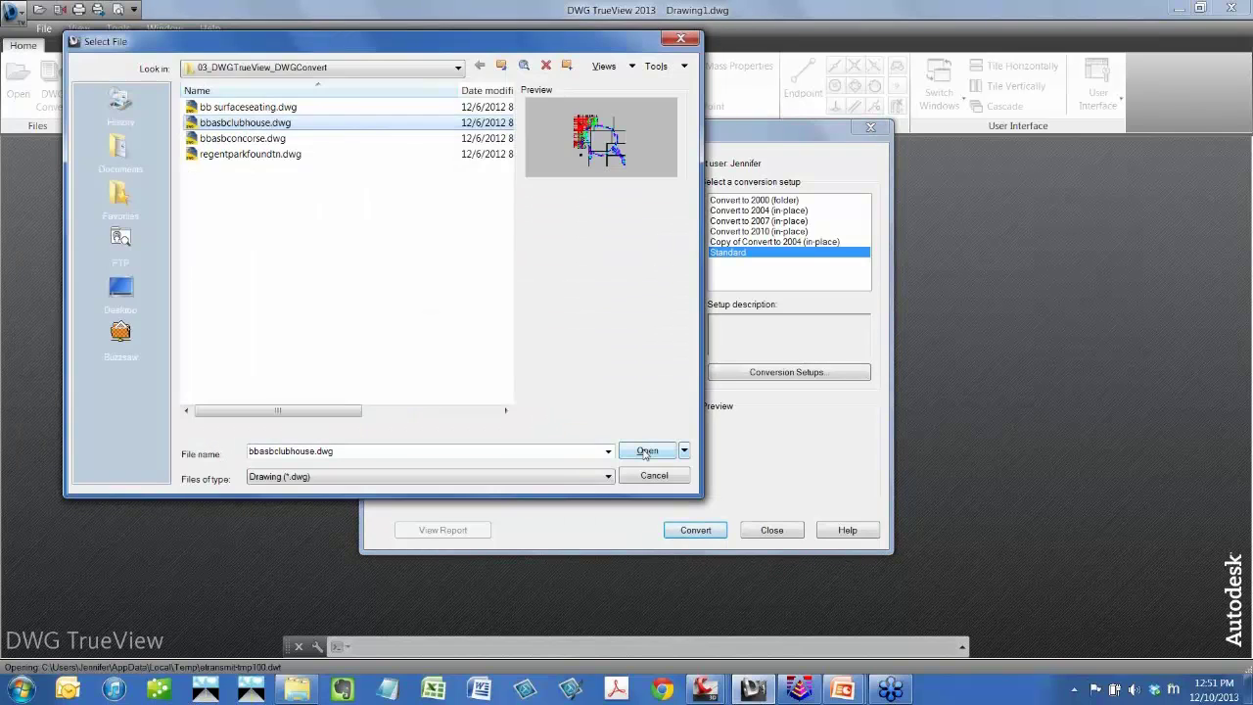
pyautogui.click(646, 451)
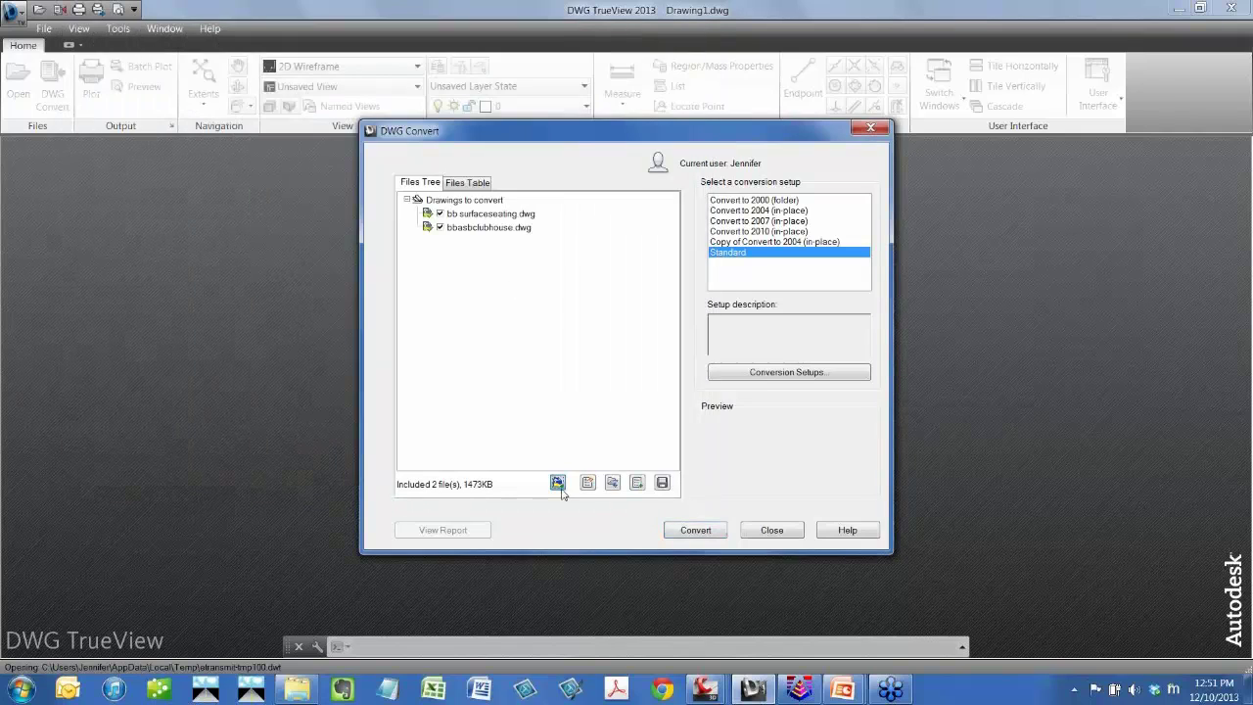
pyautogui.click(557, 483)
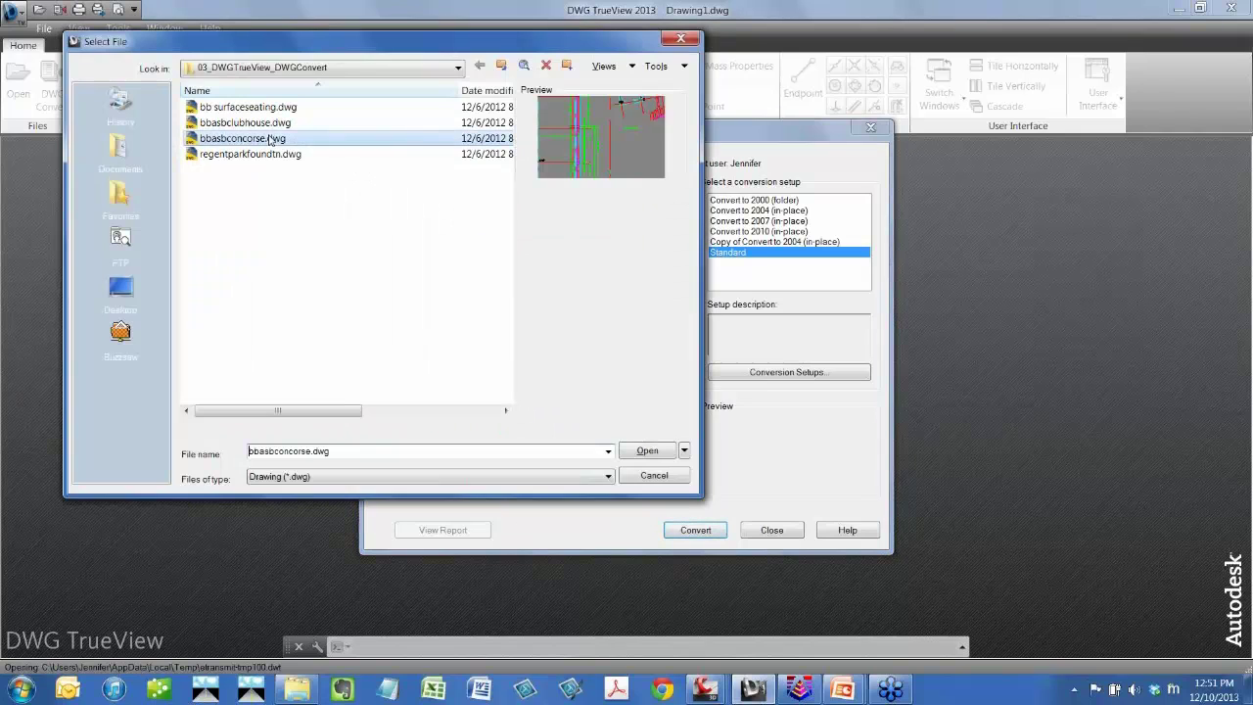
pyautogui.click(641, 449)
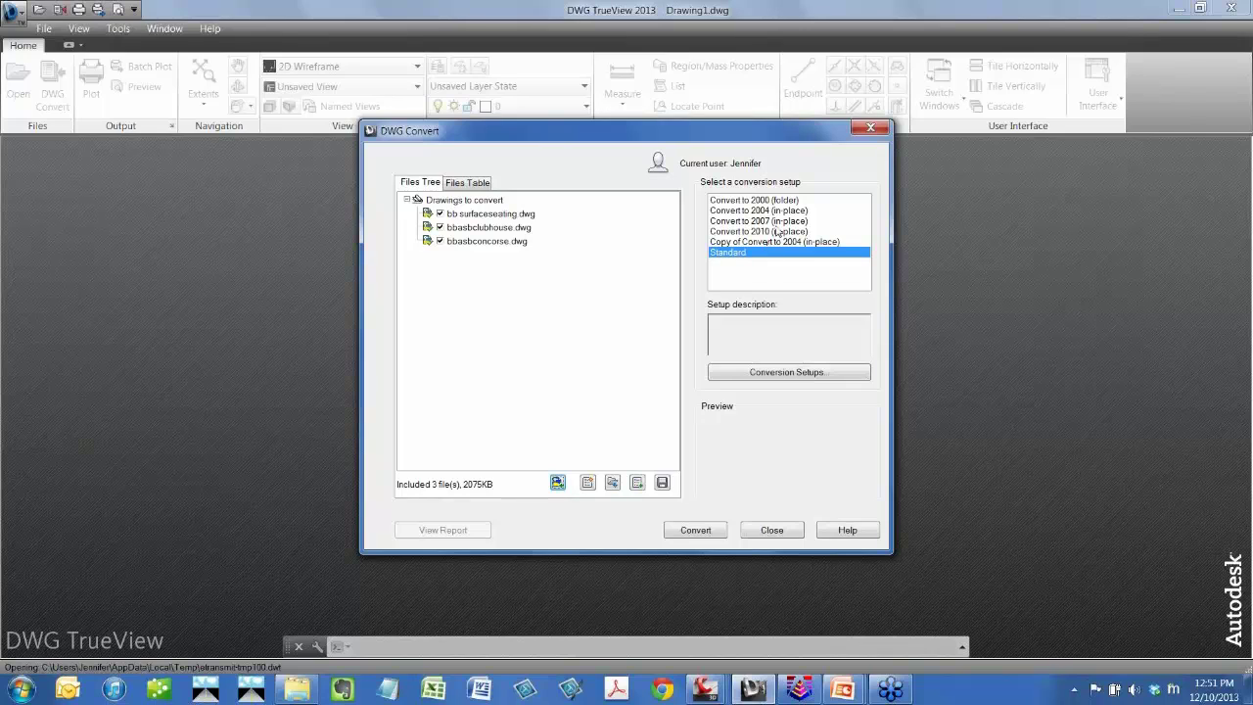
# Open the Convert to 2010 (in-place) conversion setup for modification and toggle Bind external references on and back off.
pyautogui.moveTo(776, 231)
pyautogui.click(761, 235)
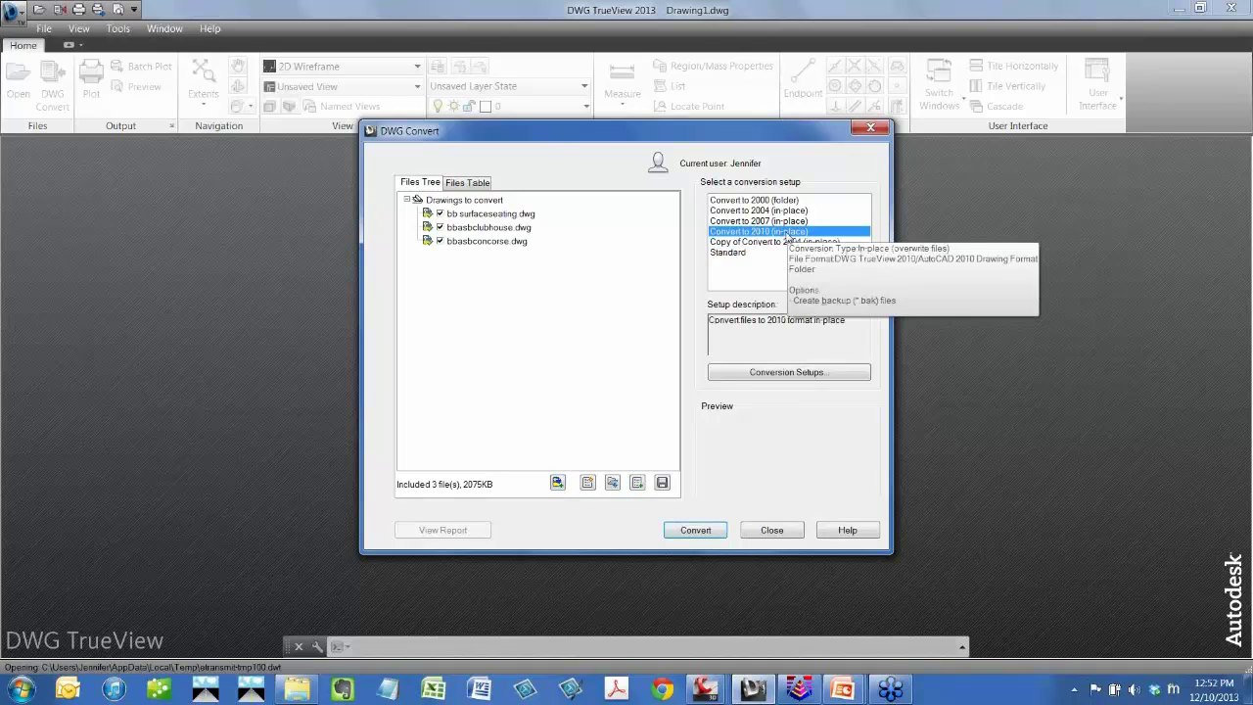
pyautogui.click(865, 375)
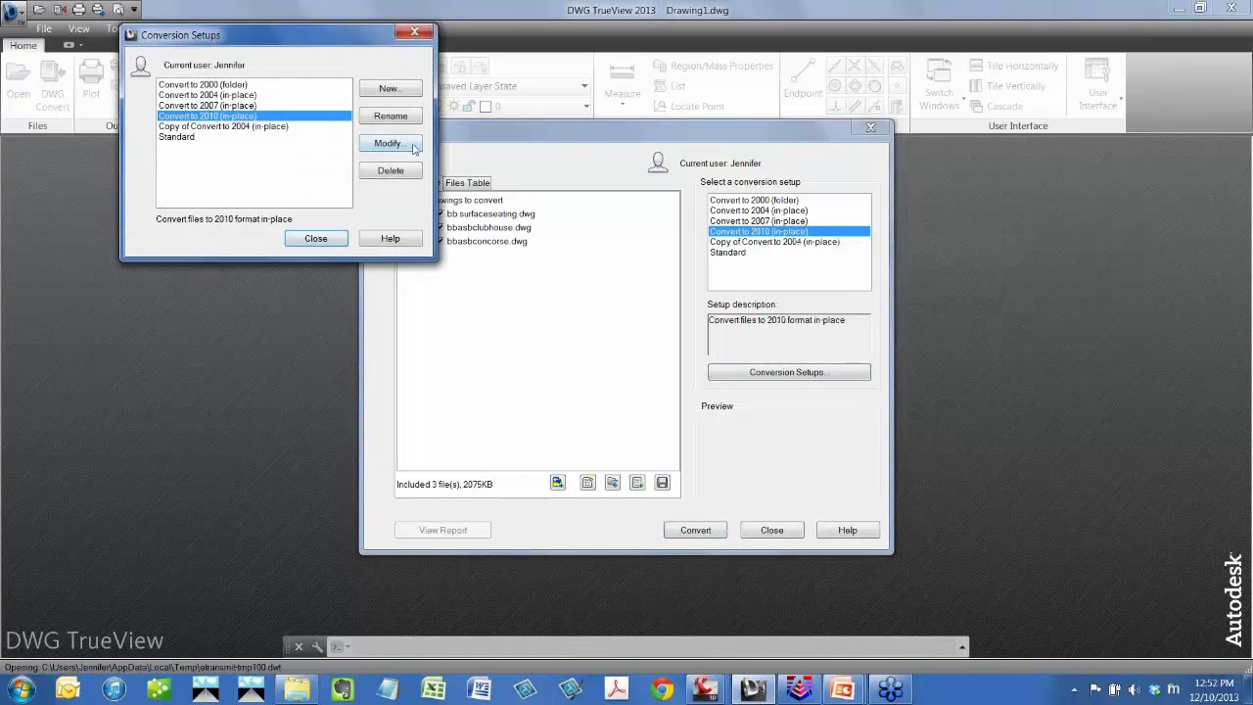
pyautogui.click(412, 145)
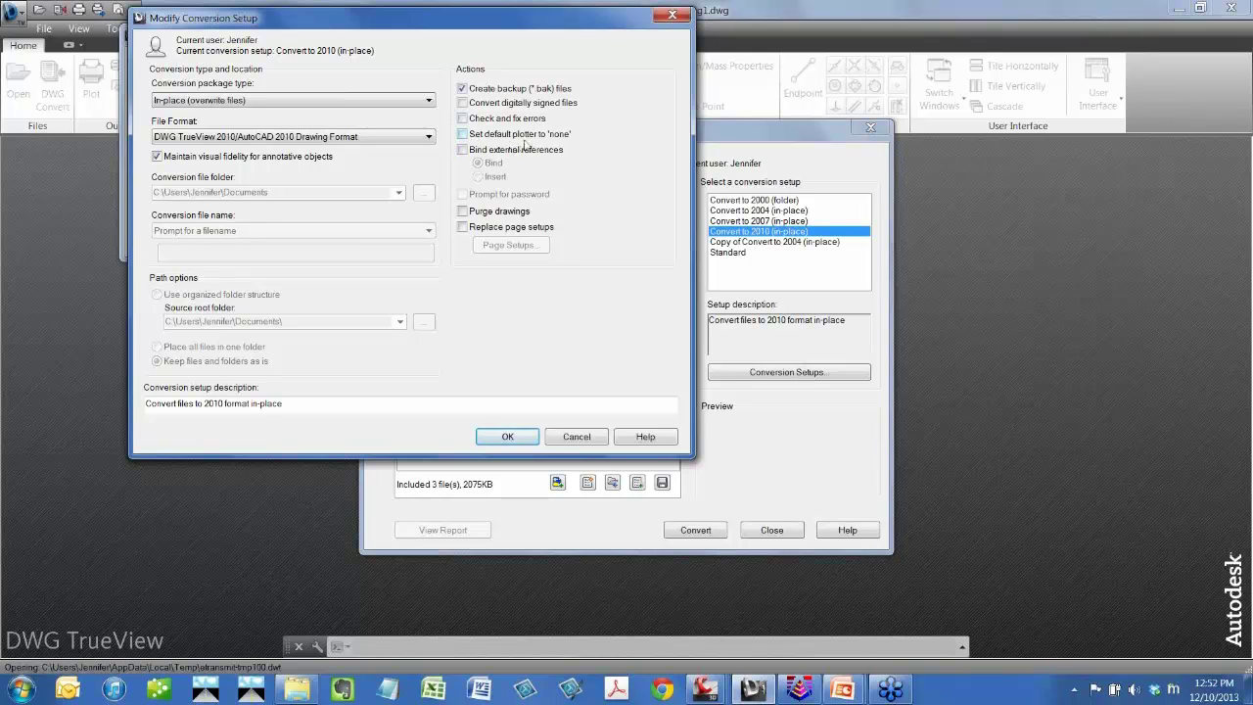
pyautogui.click(461, 149)
pyautogui.click(558, 151)
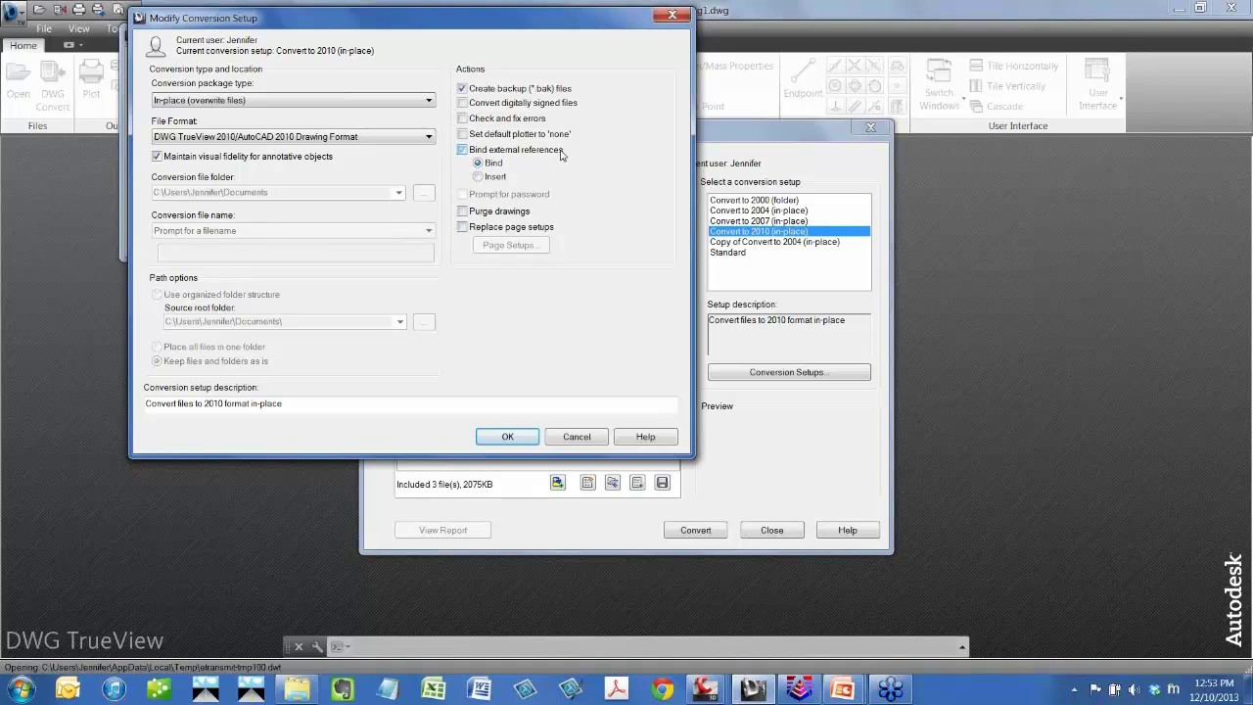
# Switch to the PowerPoint slide show and advance to the Workshops & Training slide.
pyautogui.click(847, 693)
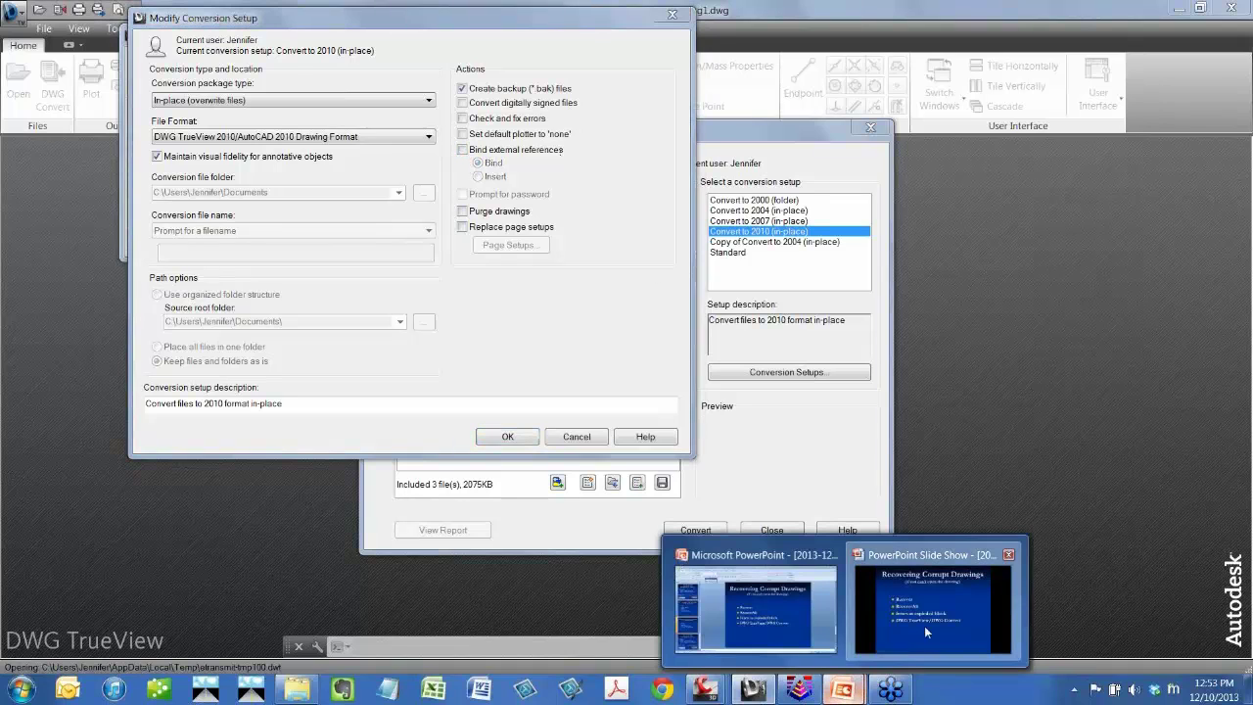
pyautogui.click(924, 625)
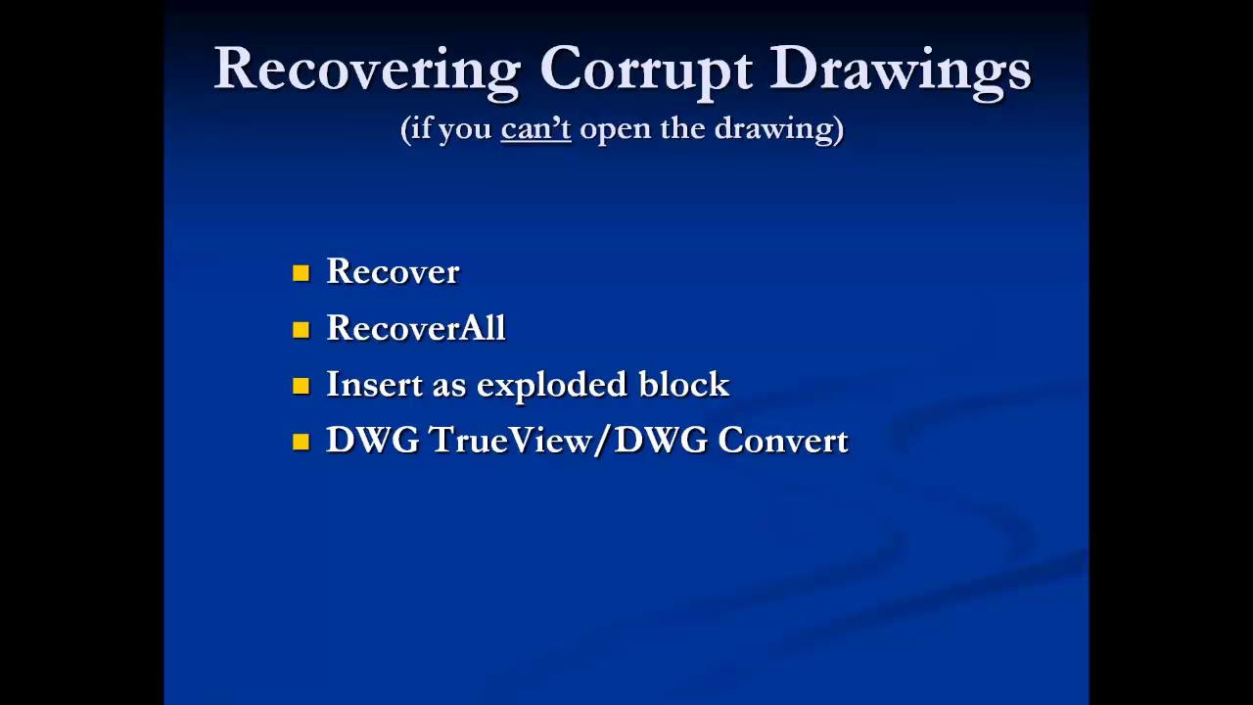
pyautogui.press('Right')
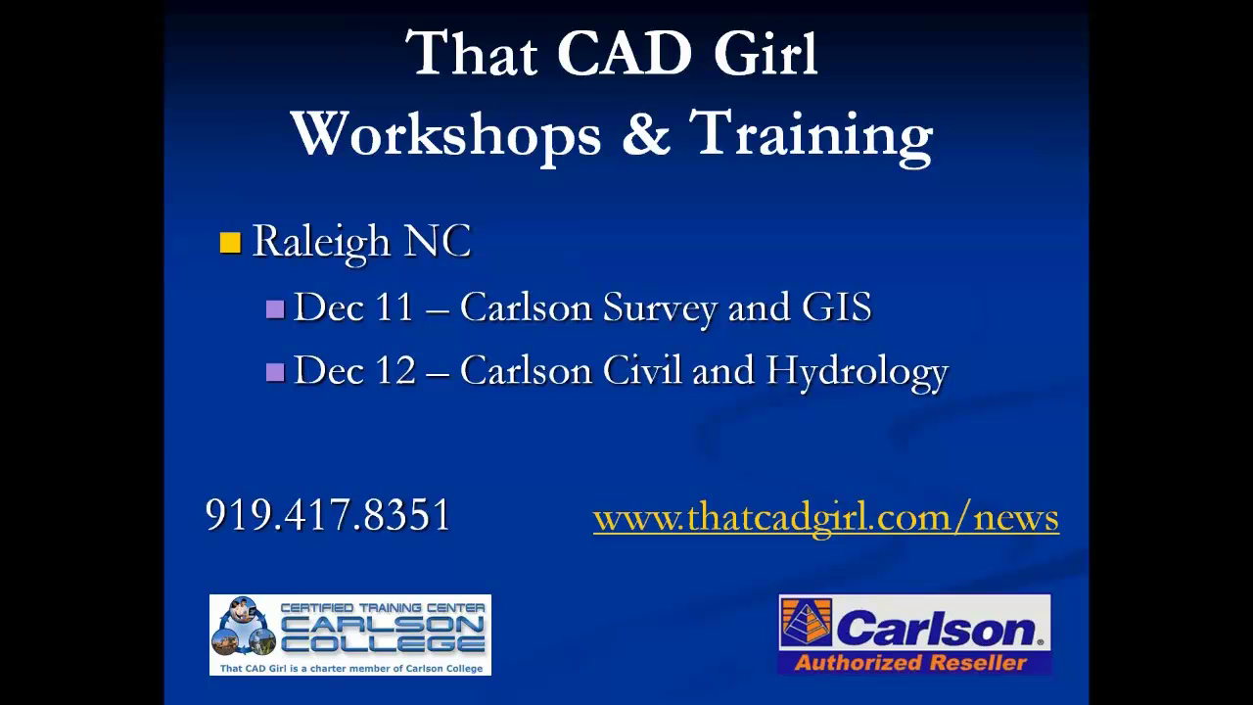
# Return to DWG TrueView and review the file formats available for the Convert to 2010 (in-place) setup.
pyautogui.press('super')
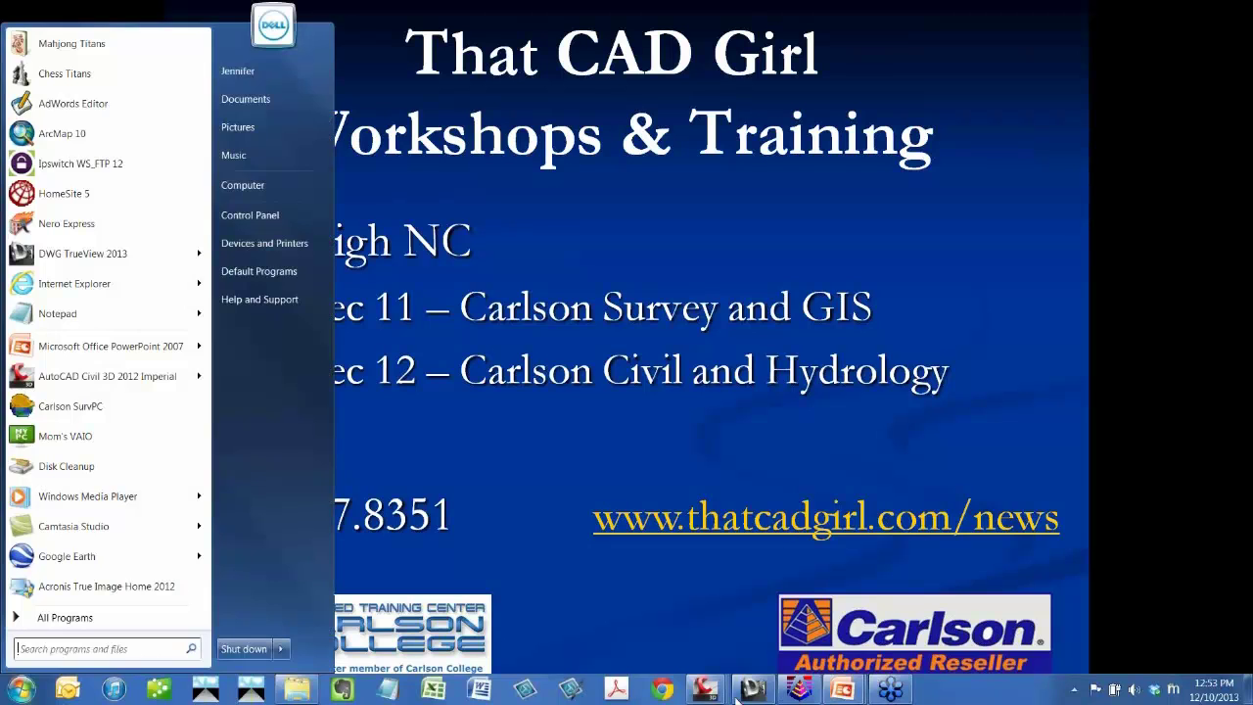
pyautogui.click(750, 691)
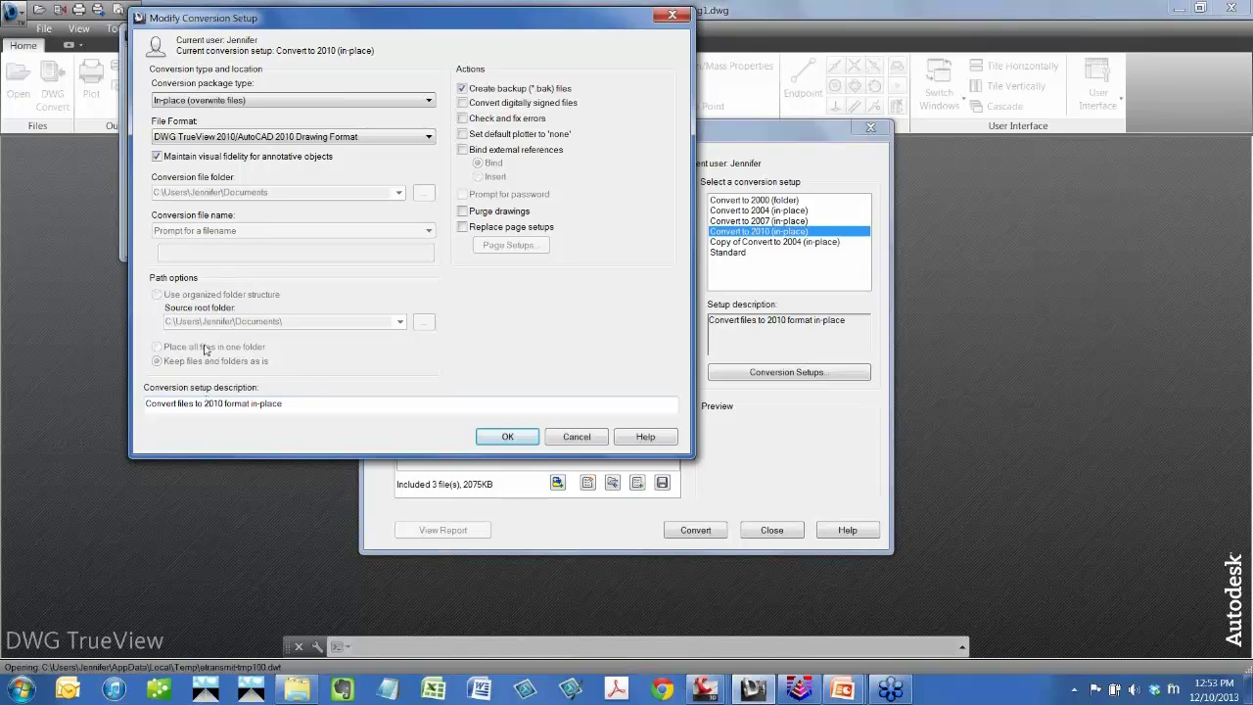
pyautogui.click(267, 139)
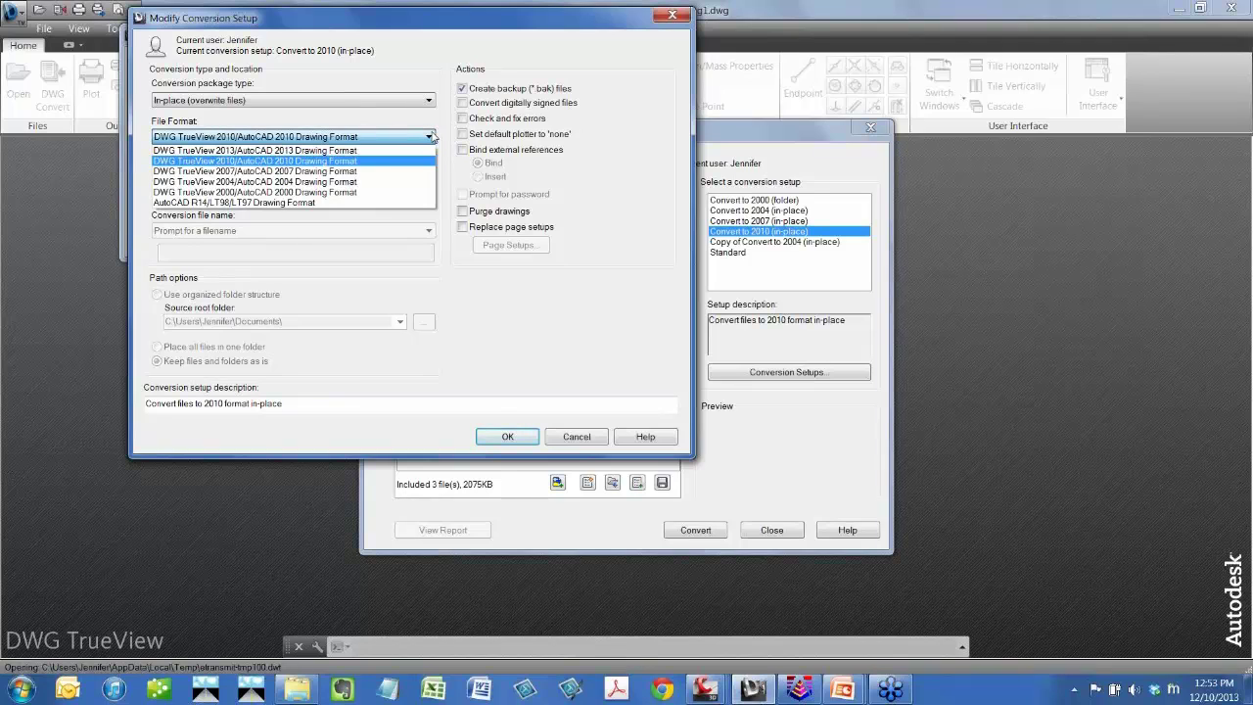
pyautogui.click(431, 137)
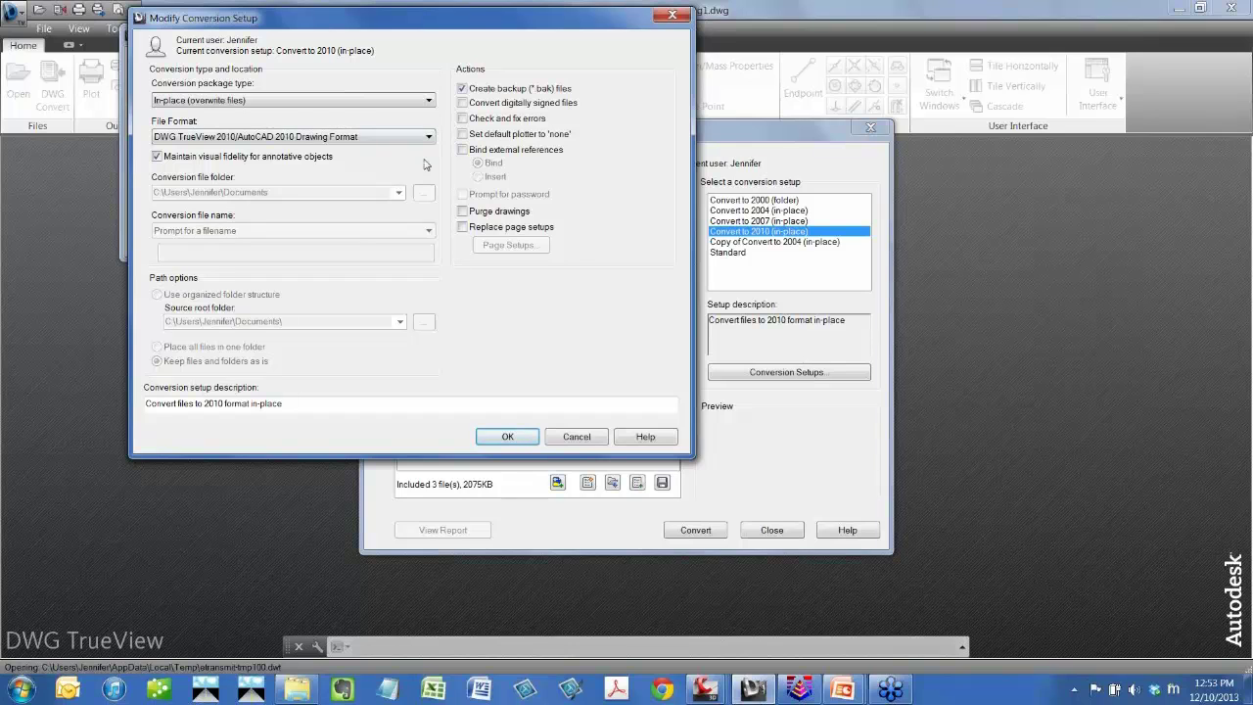
# Switch to Carlson Civil, review the drawing utilities and the Purge options for civil3d_points.dwg, and close Purge without purging.
pyautogui.click(799, 690)
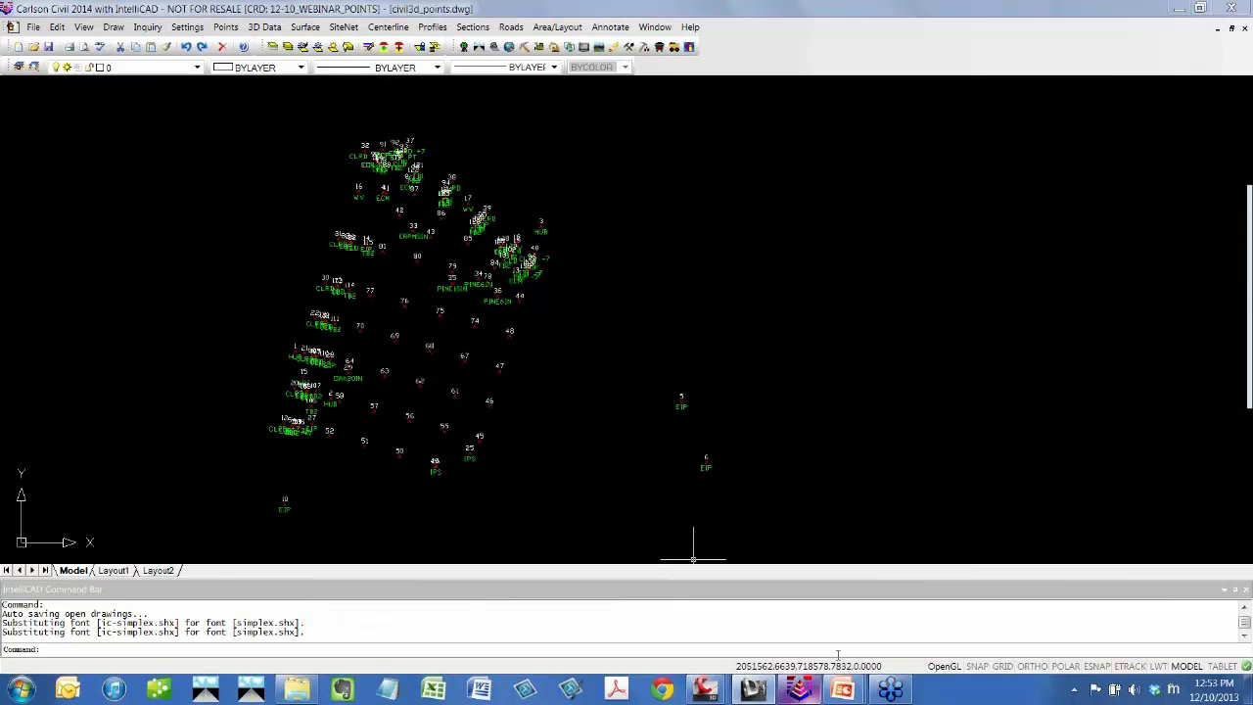
pyautogui.click(33, 26)
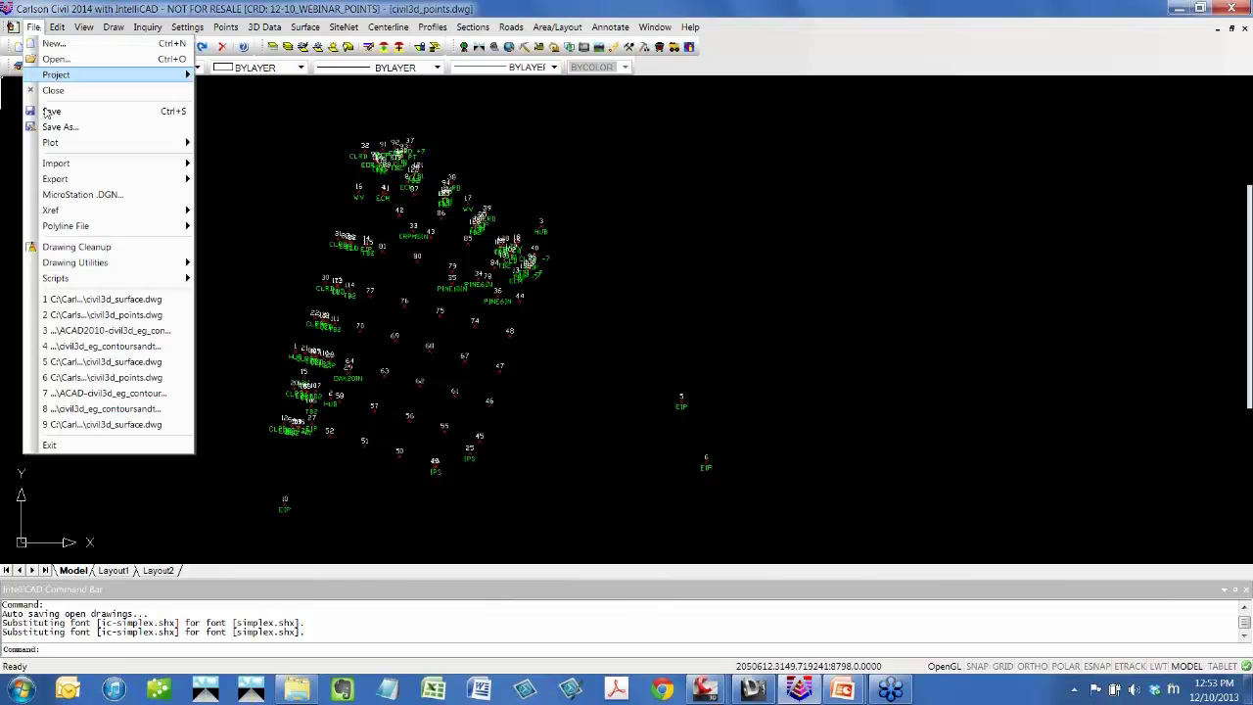
pyautogui.moveTo(47, 265)
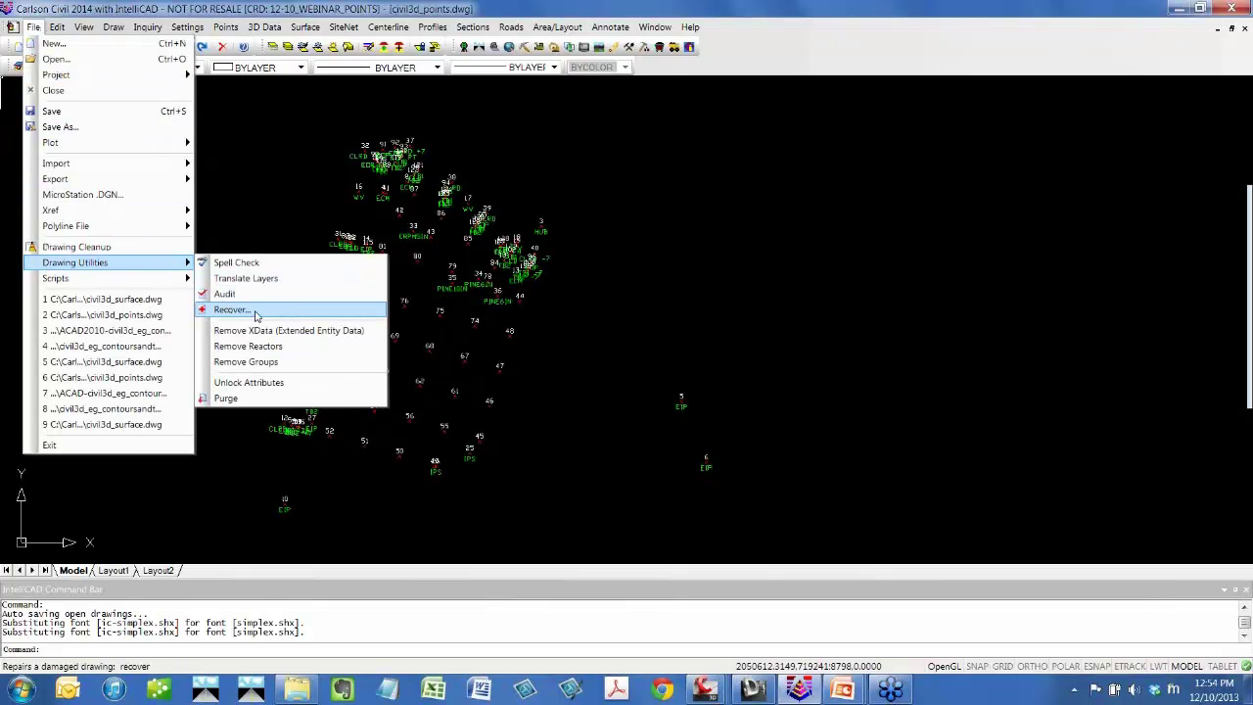
pyautogui.click(265, 397)
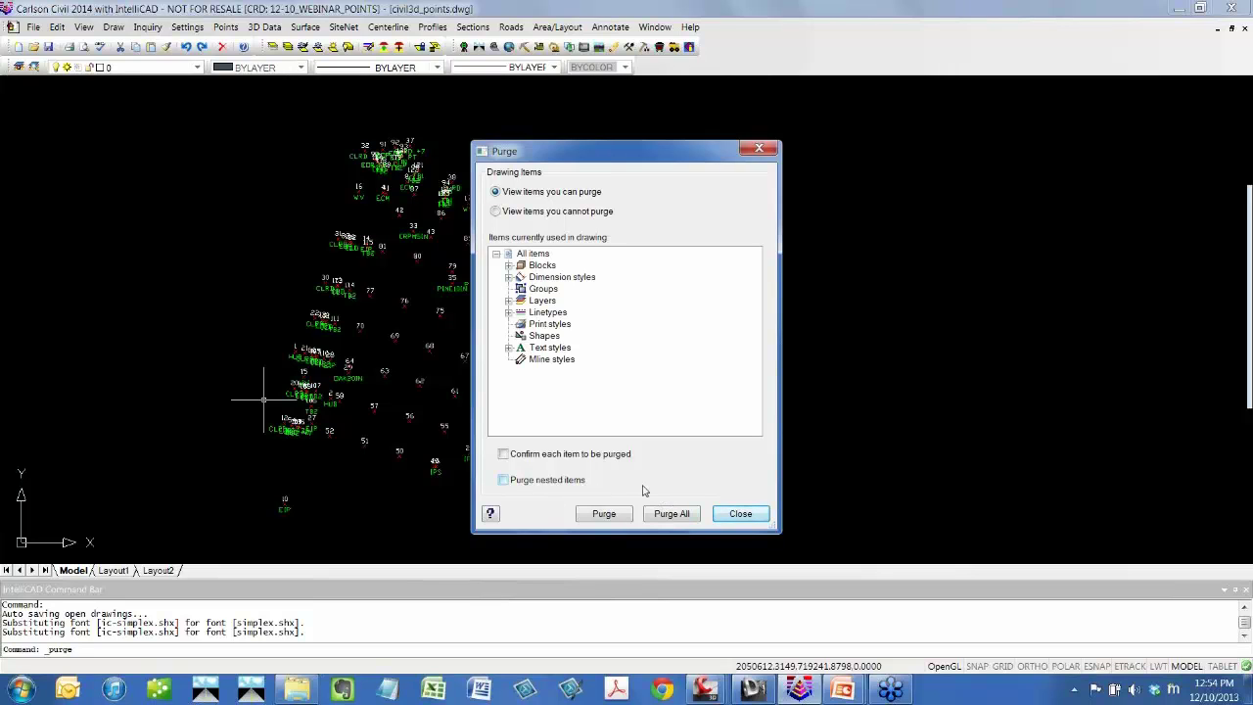
pyautogui.click(736, 517)
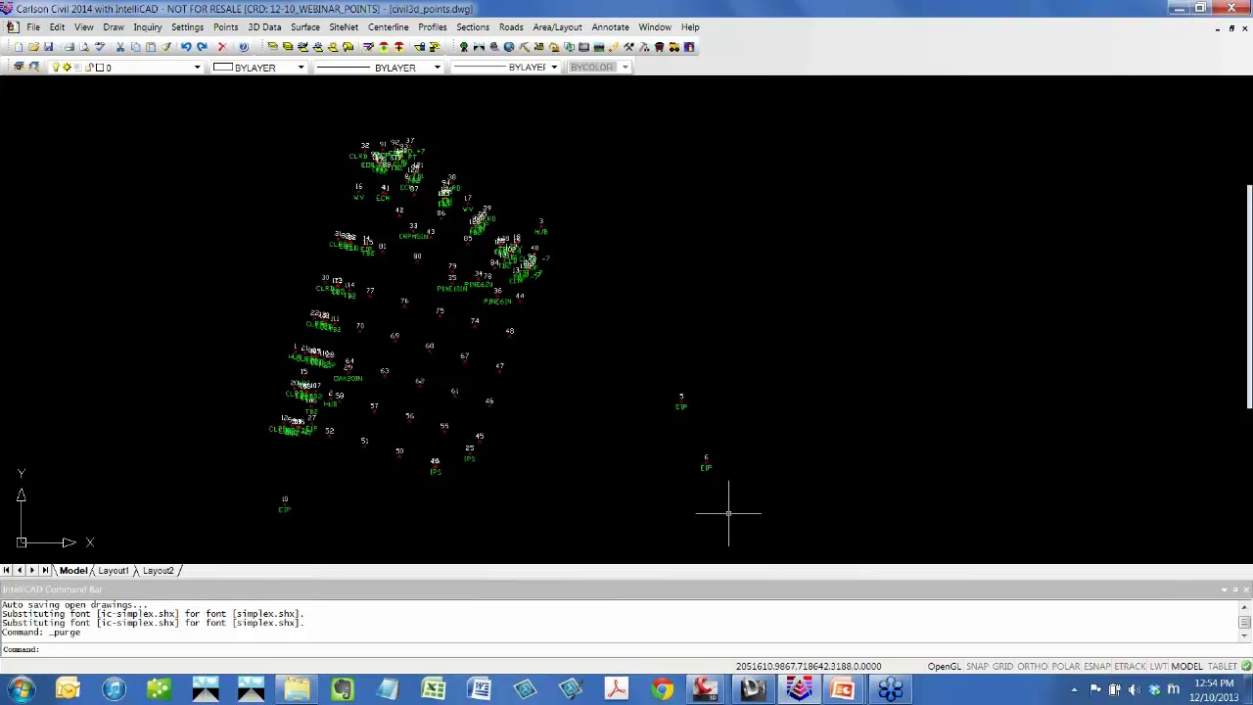
# Return to DWG TrueView and review the setup's file formats and package types, keeping In-place (overwrite files).
pyautogui.click(753, 690)
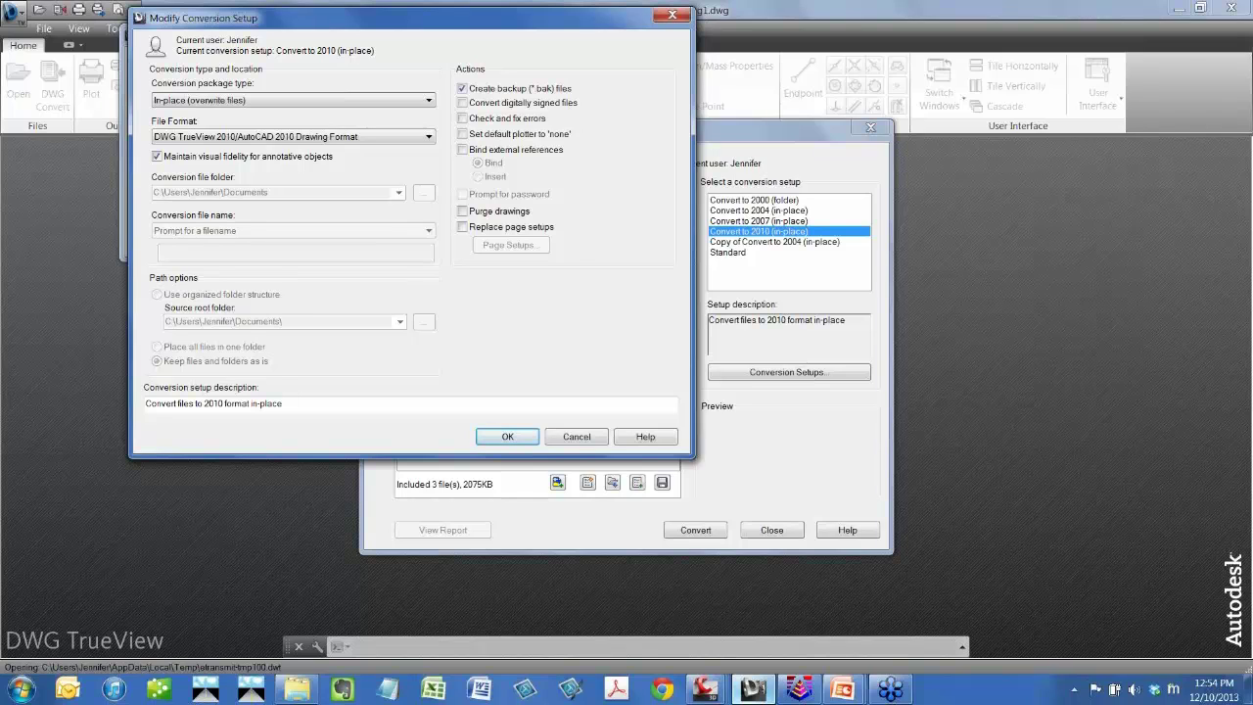
pyautogui.click(429, 138)
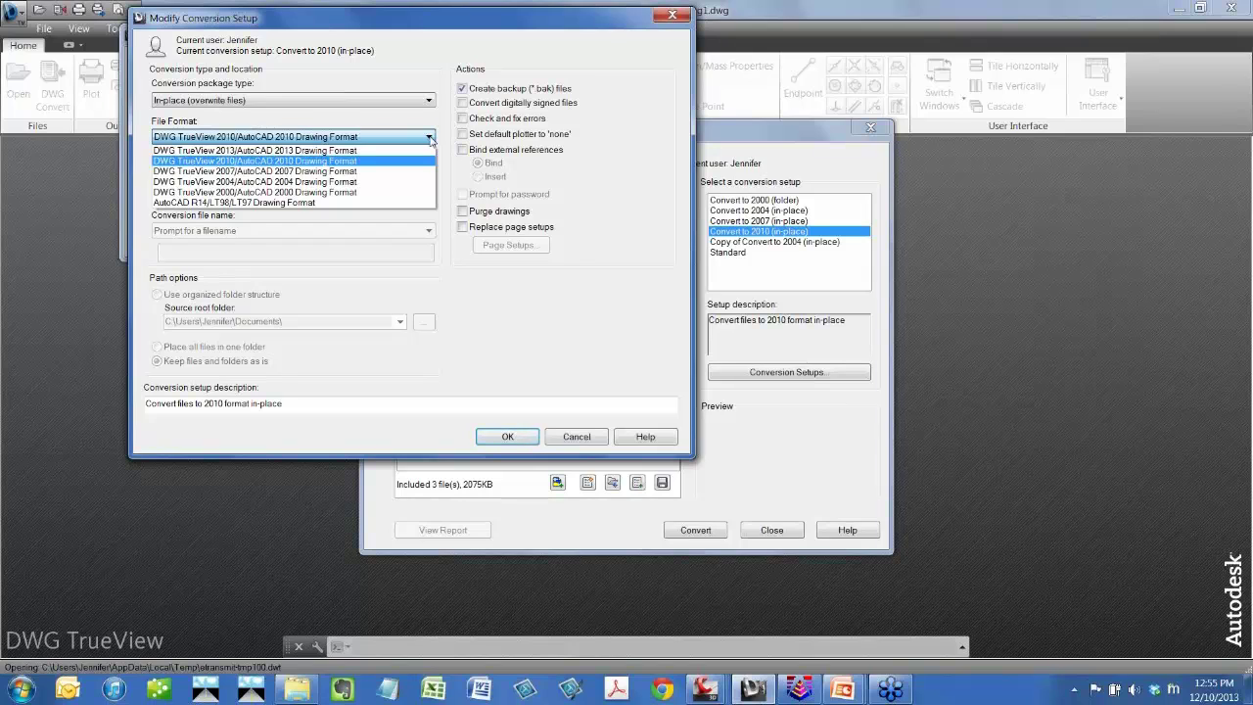
pyautogui.click(433, 102)
pyautogui.click(433, 103)
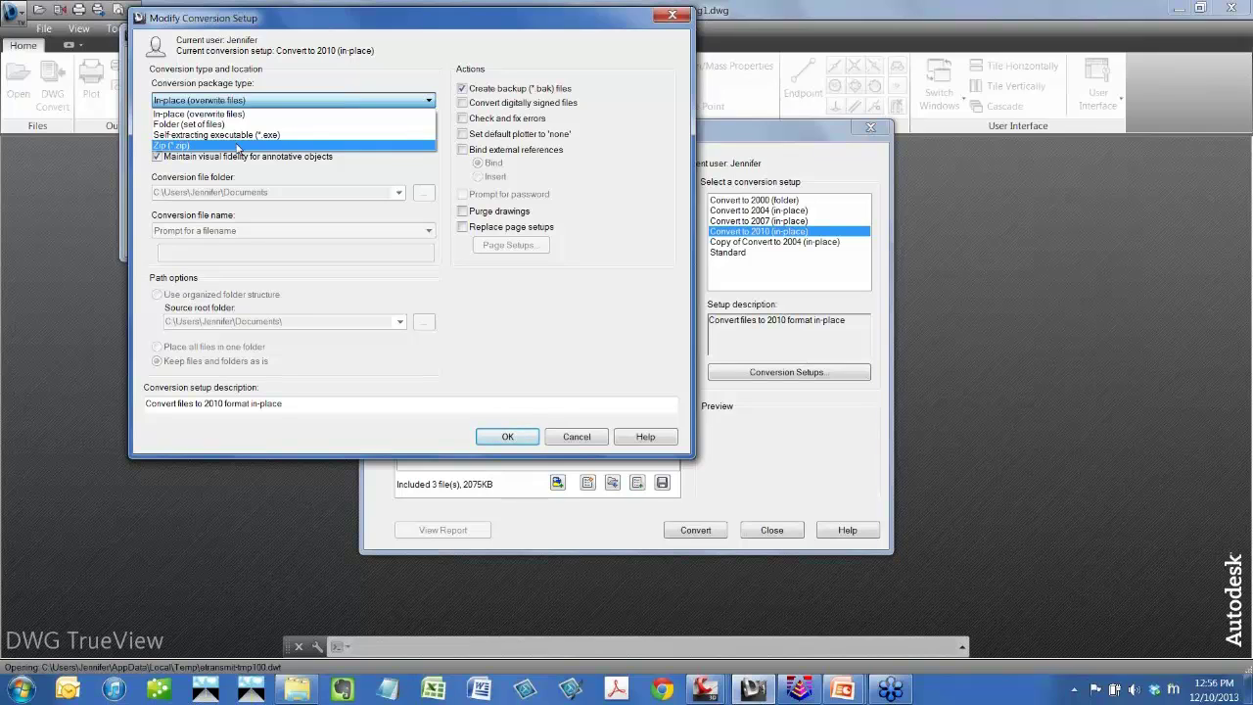
pyautogui.click(225, 114)
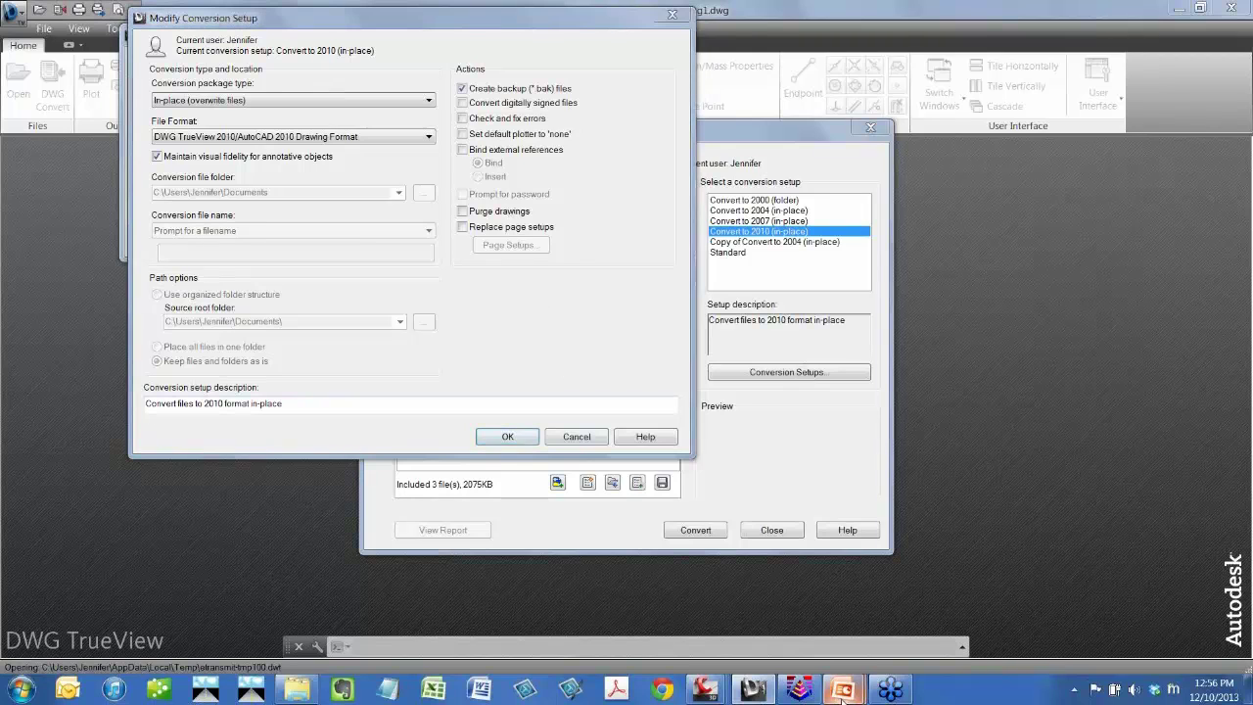
# Switch back to the PowerPoint slide show at the Workshops & Training slide.
pyautogui.moveTo(842, 694)
pyautogui.click(929, 606)
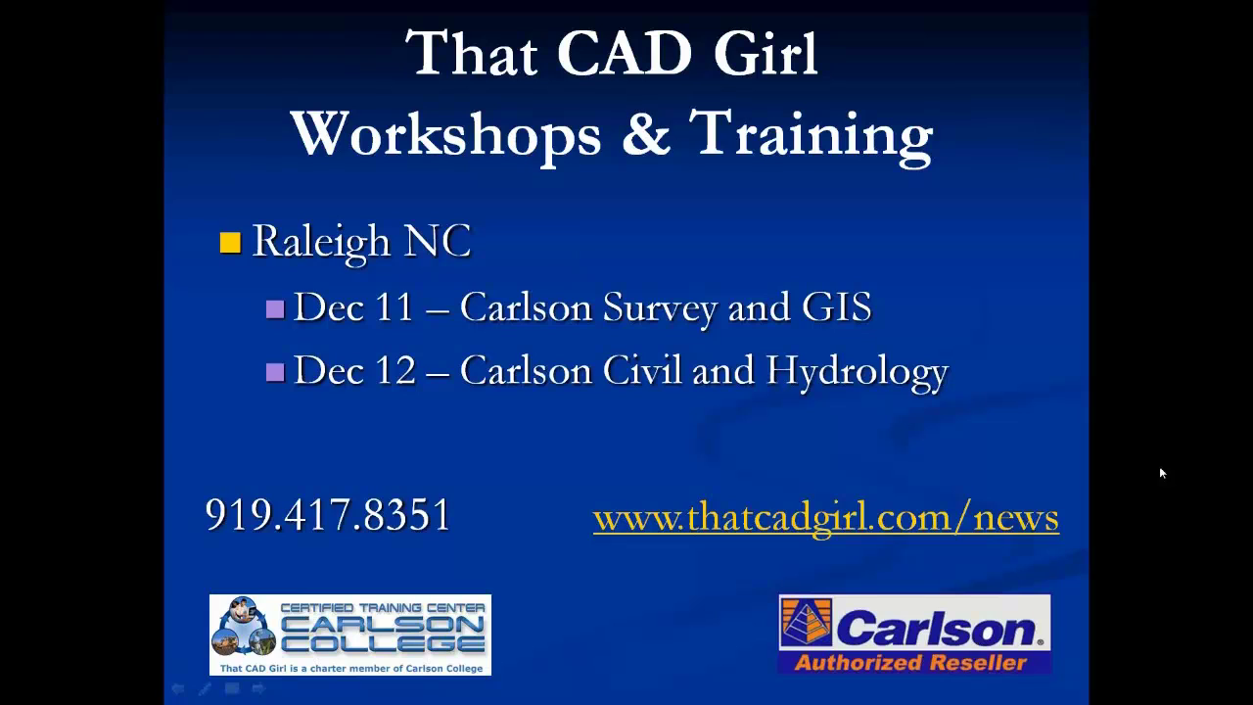